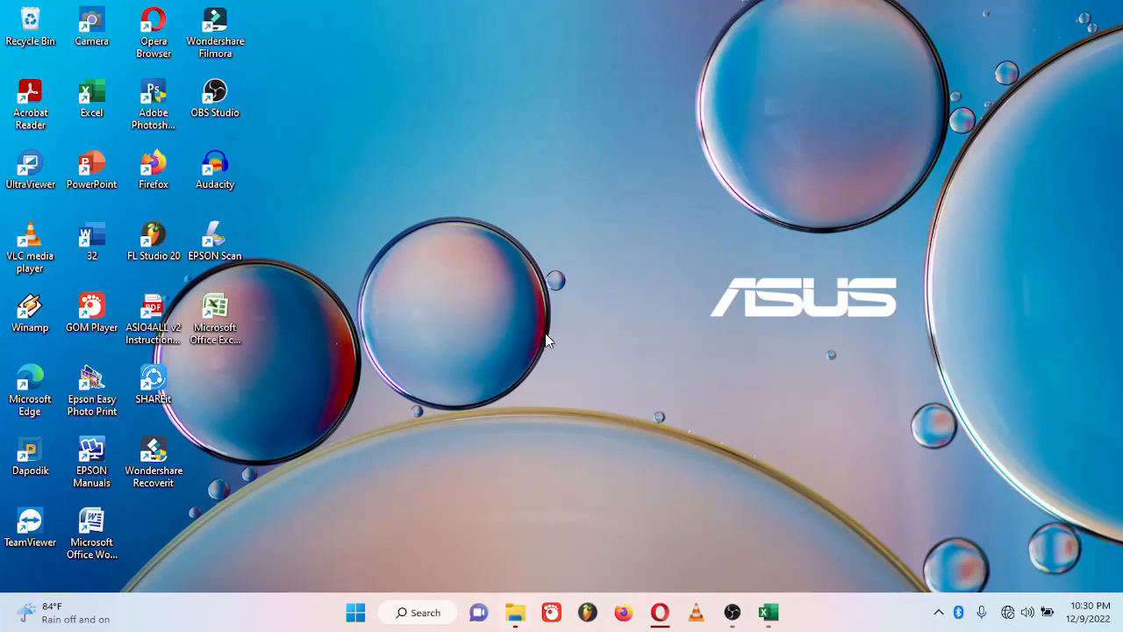
Step: Launch Excel from the Start menu, maximize it, and create a blank workbook
left_click(355, 614)
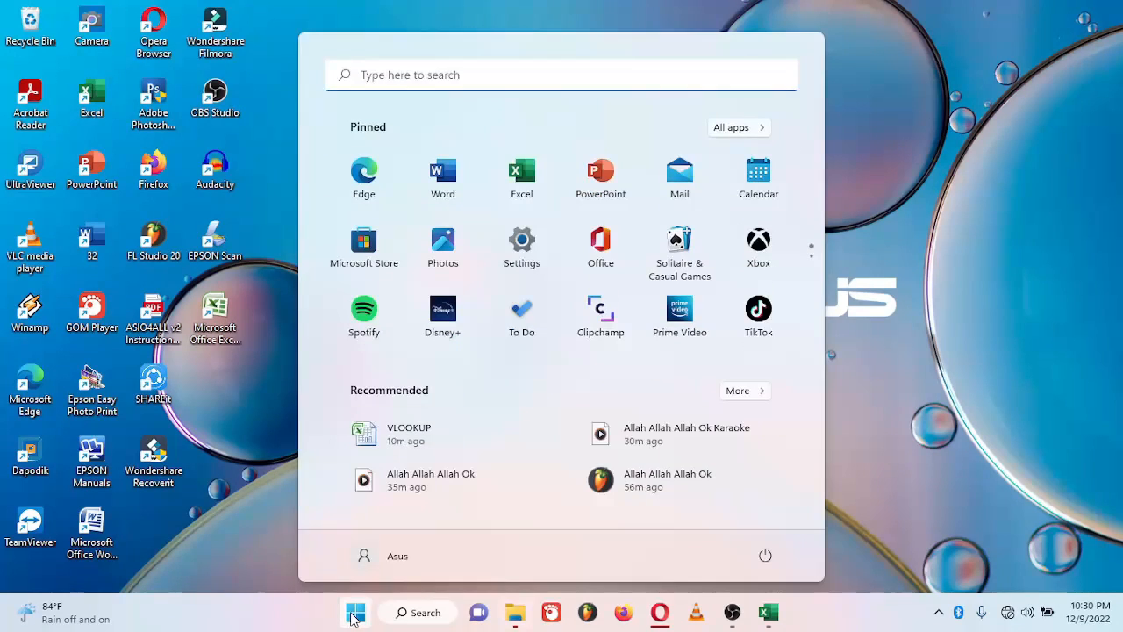
left_click(528, 181)
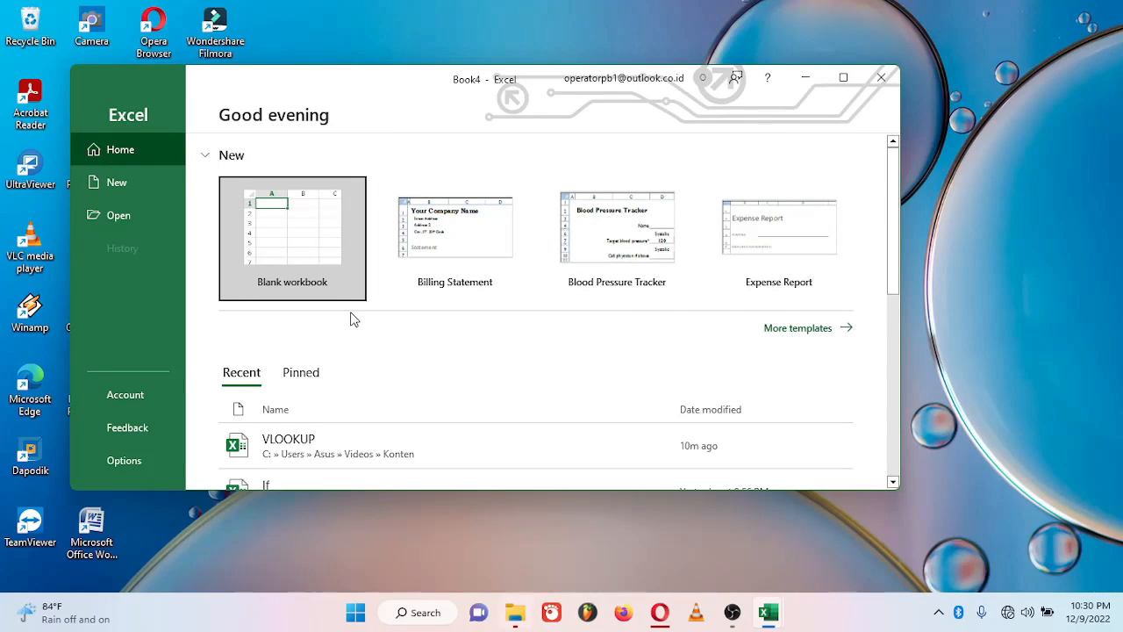
left_click(843, 78)
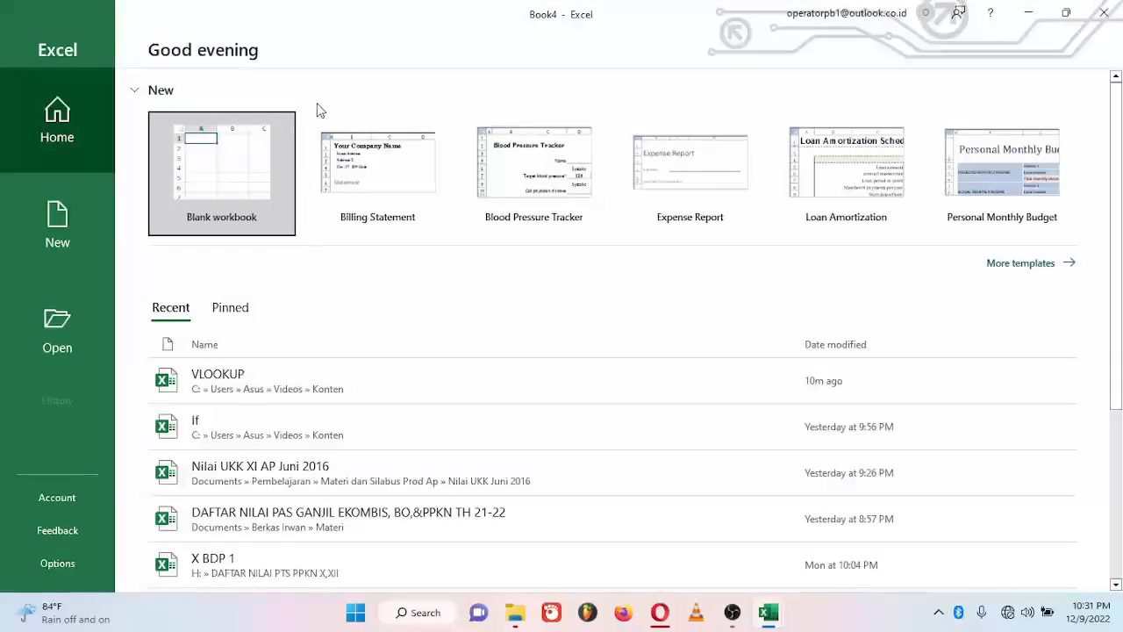
left_click(248, 172)
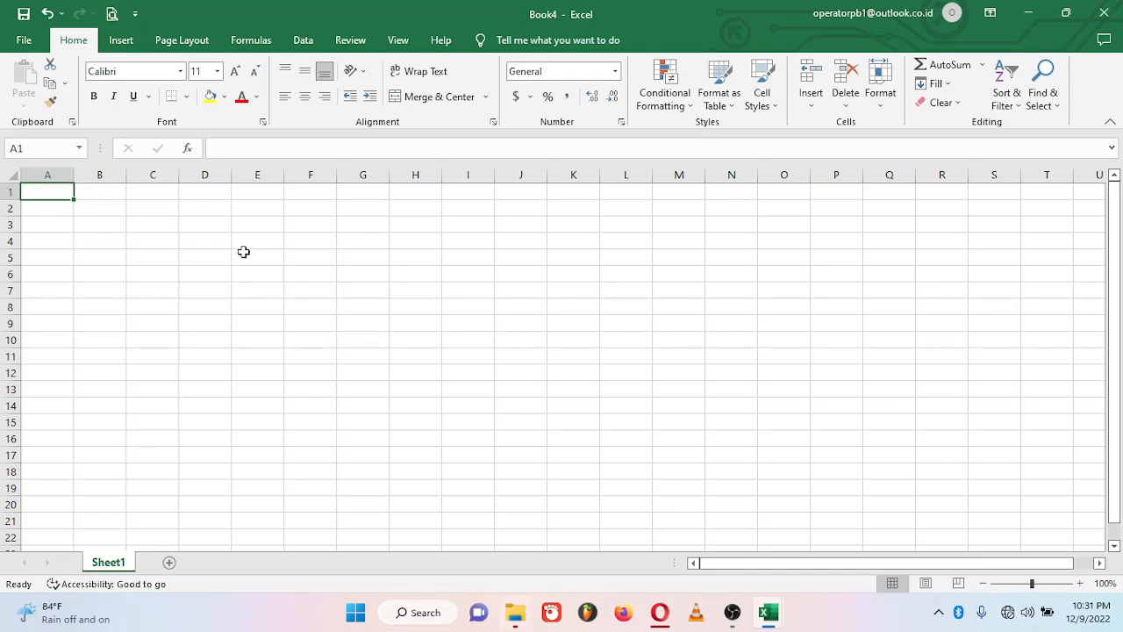
Step: Enter DATA KARYAWAN in A1 and PT. ART MEDIA PRODUCTIONS in A2
type("DATA KARYAWAN")
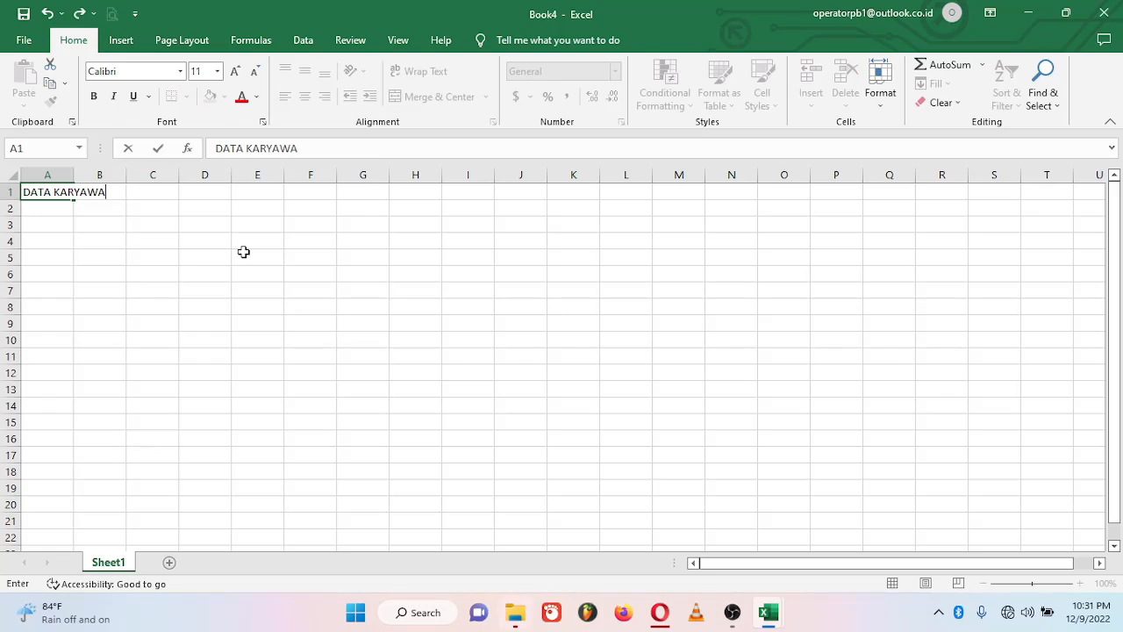
left_click(47, 186)
key("Return")
type("PT")
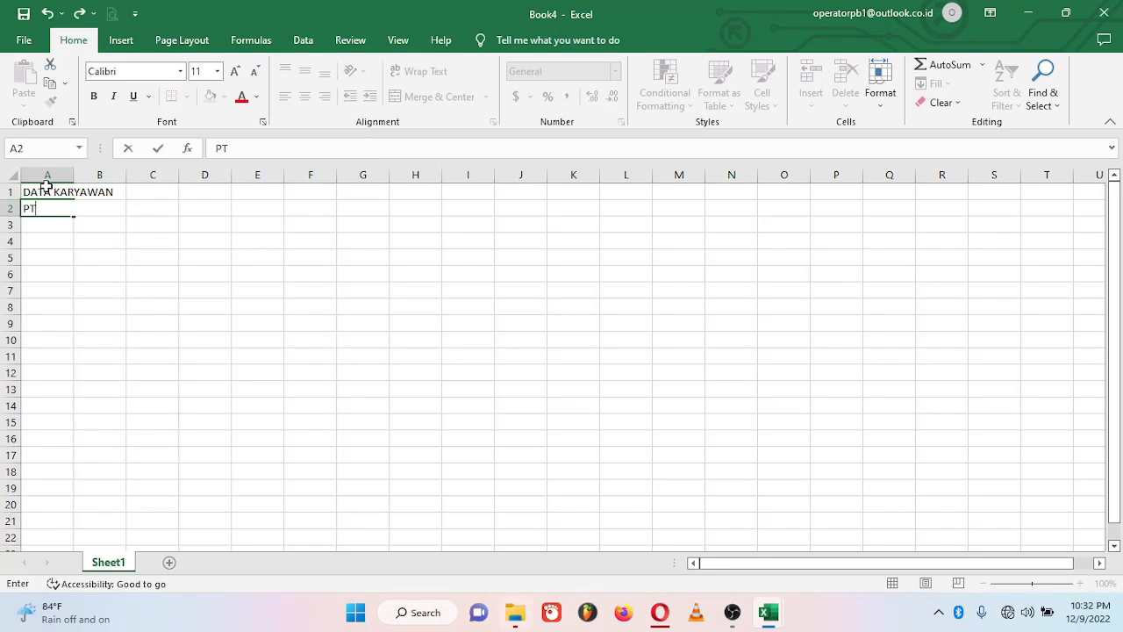
type(". ART MEDIA PRODUCTIONS")
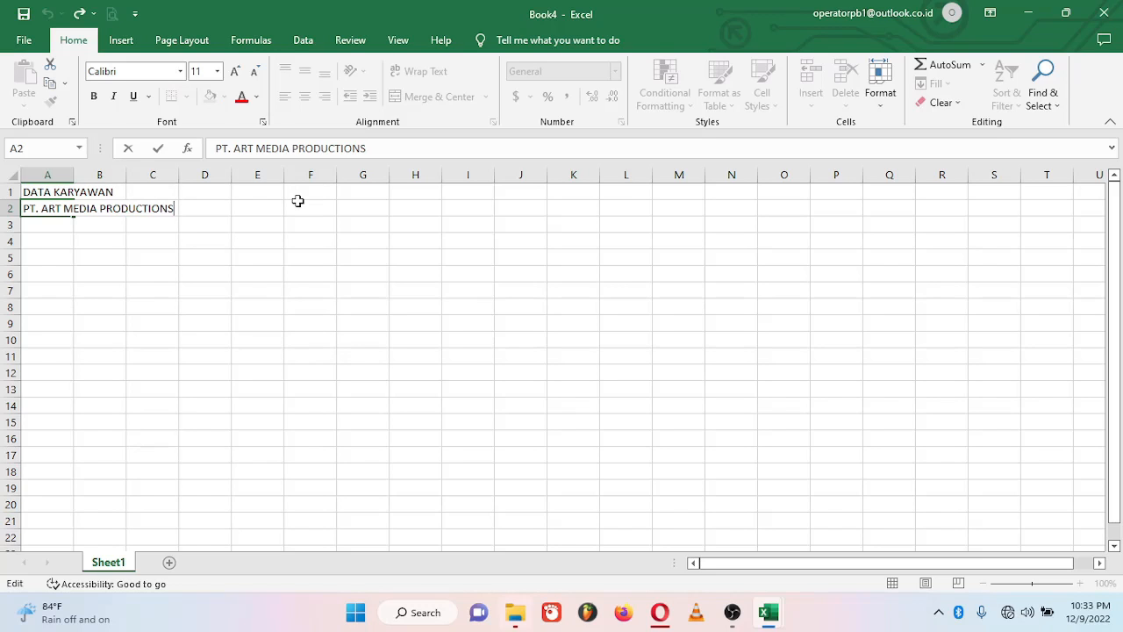
key("Return")
key("Return")
key("Return")
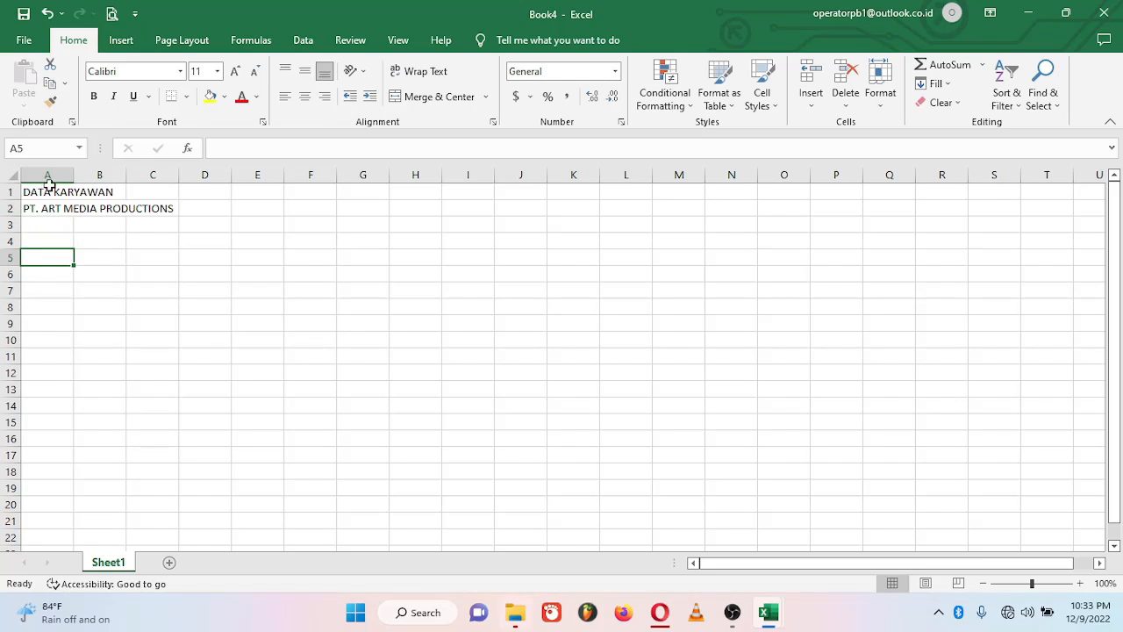
Step: Select columns A–N and rows 1–17, then go to cell A5
left_click_drag(50, 176, 727, 184)
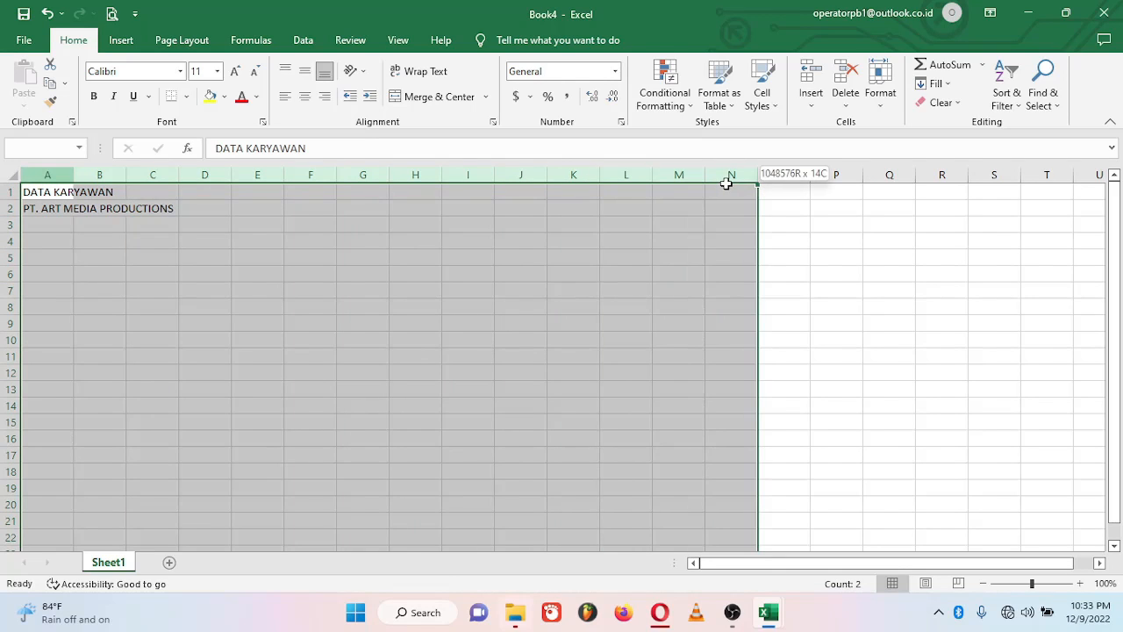
left_click_drag(6, 191, 8, 454)
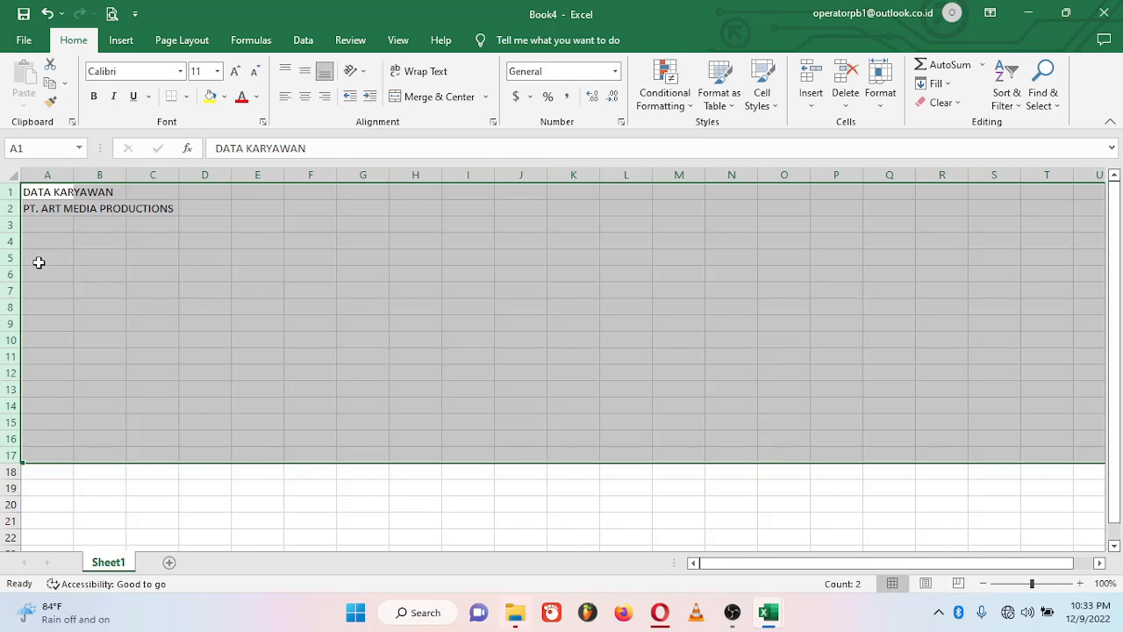
left_click(38, 261)
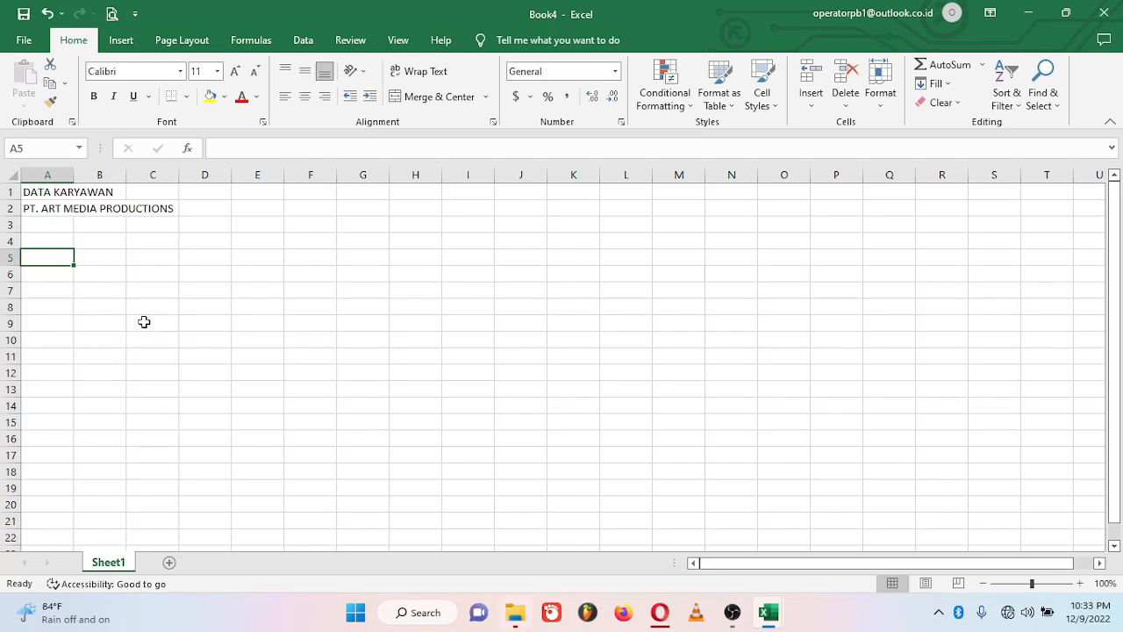
Step: Type headings NO, NAMA KARYAWAN, ID KARYAWAN, NIK, JENIS KELAMIN, TEMPAT TANGGAL LAHIR, STATUS KARYAWAN, DIVISI, AGAMA in A5–I5
type("NO")
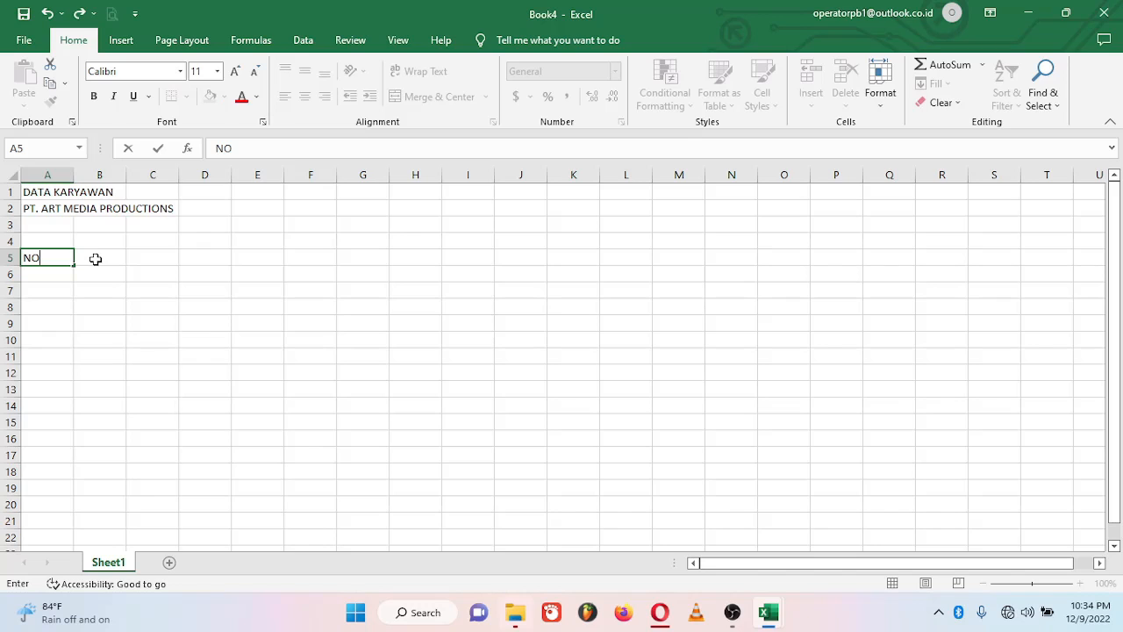
left_click(96, 259)
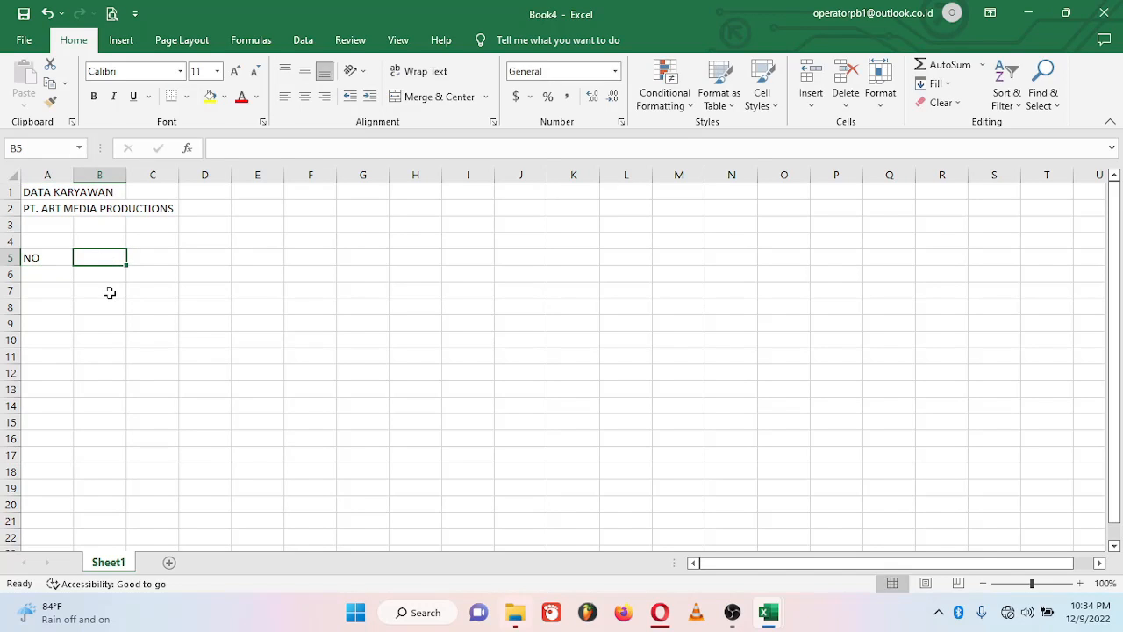
type("NAMA KARYAWAN")
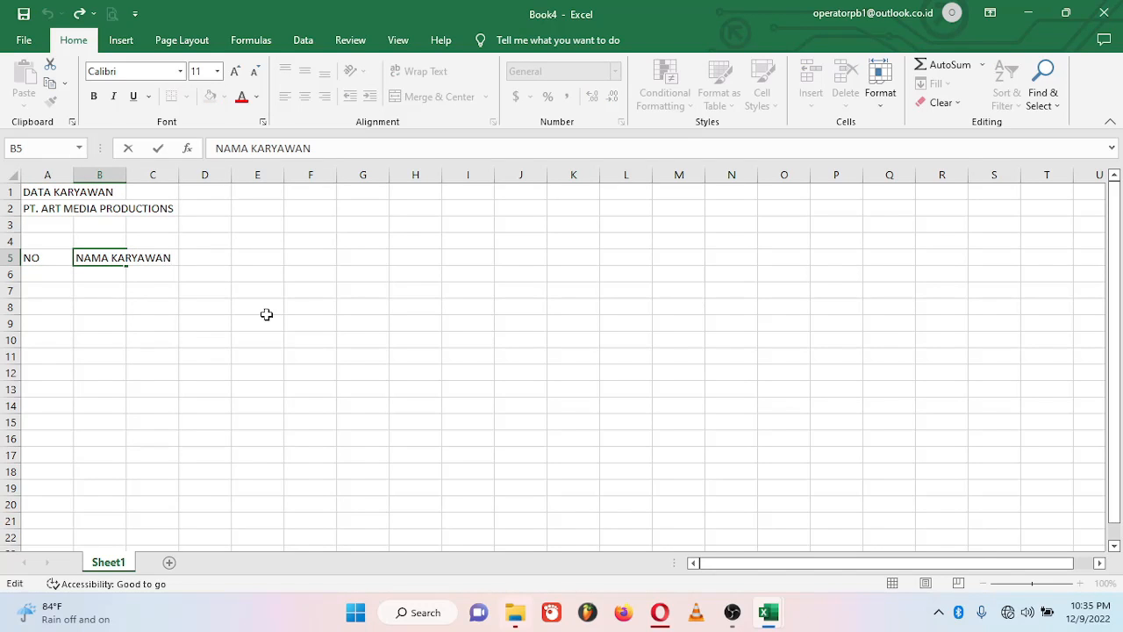
key("Tab")
type("ID")
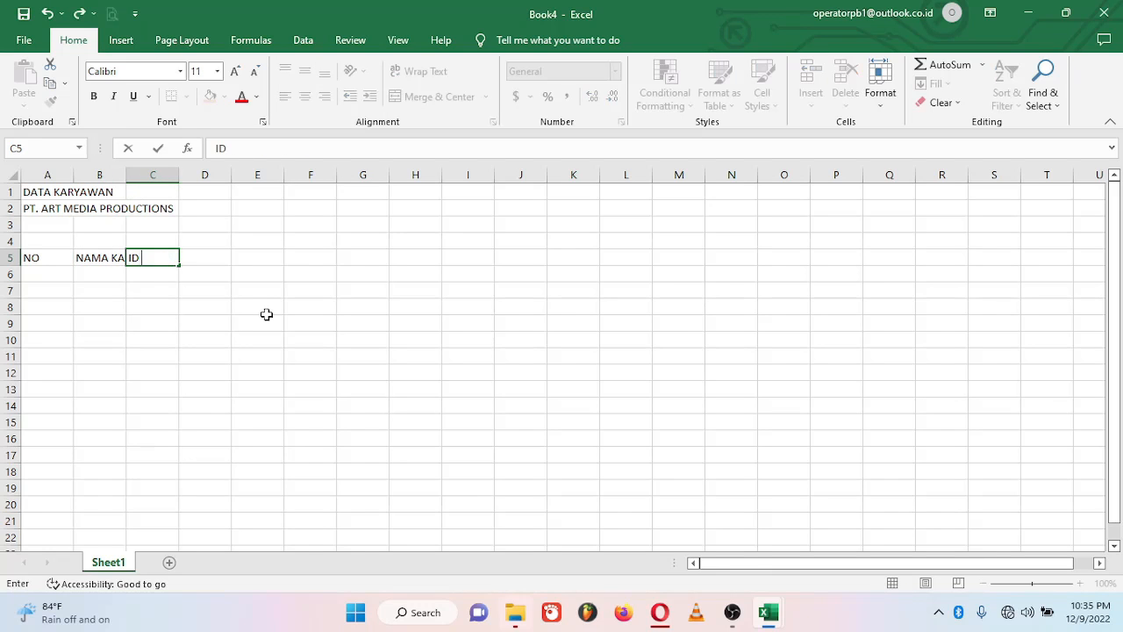
type(" KARYAWAN")
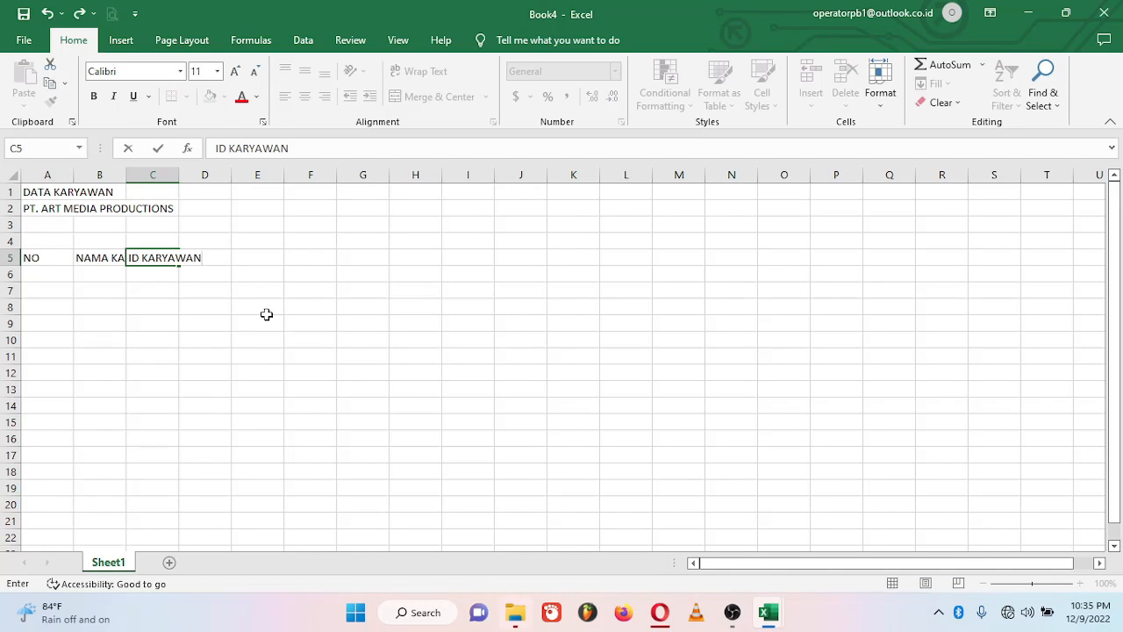
key("Tab")
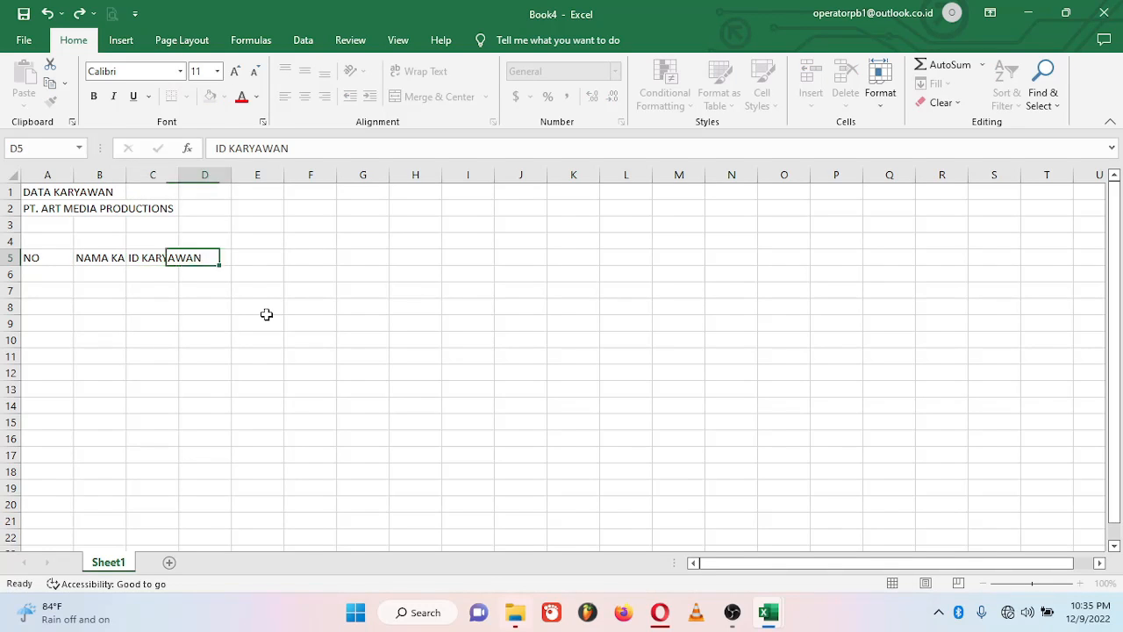
type("NIK")
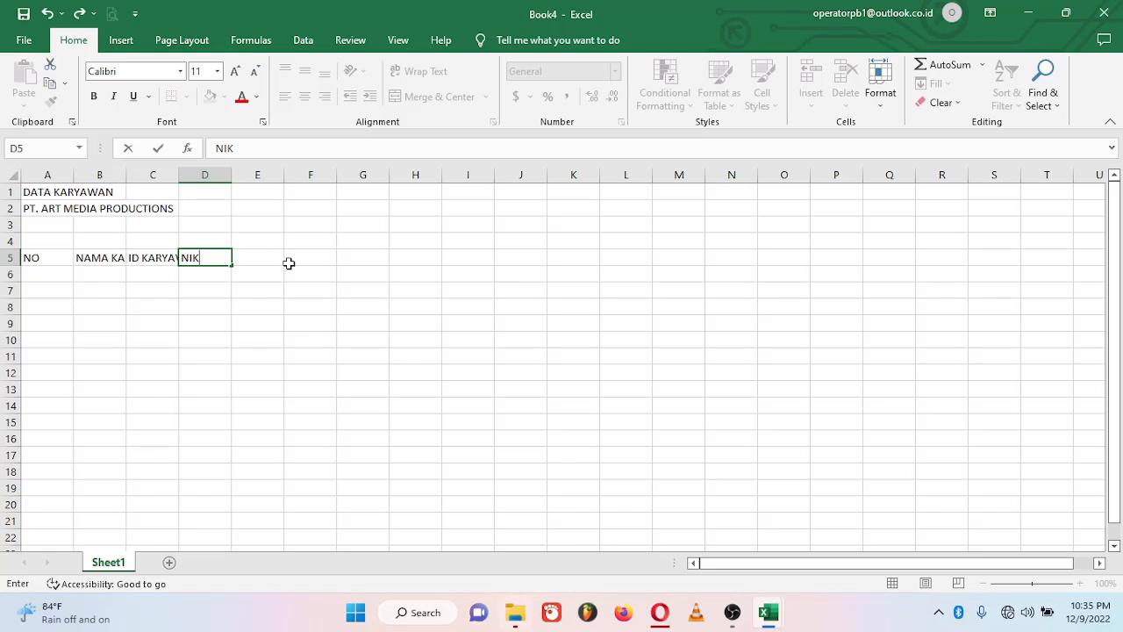
key("Tab")
type("JENIS KELAMIN")
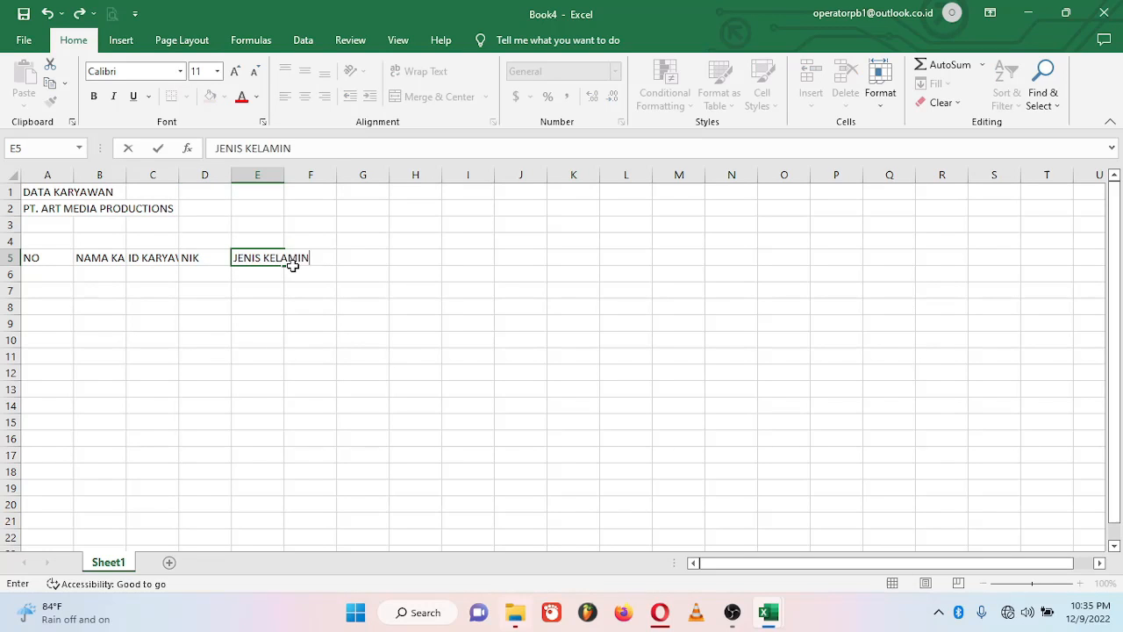
key("Tab")
type("TEMPAT TANGGAL LAHIR")
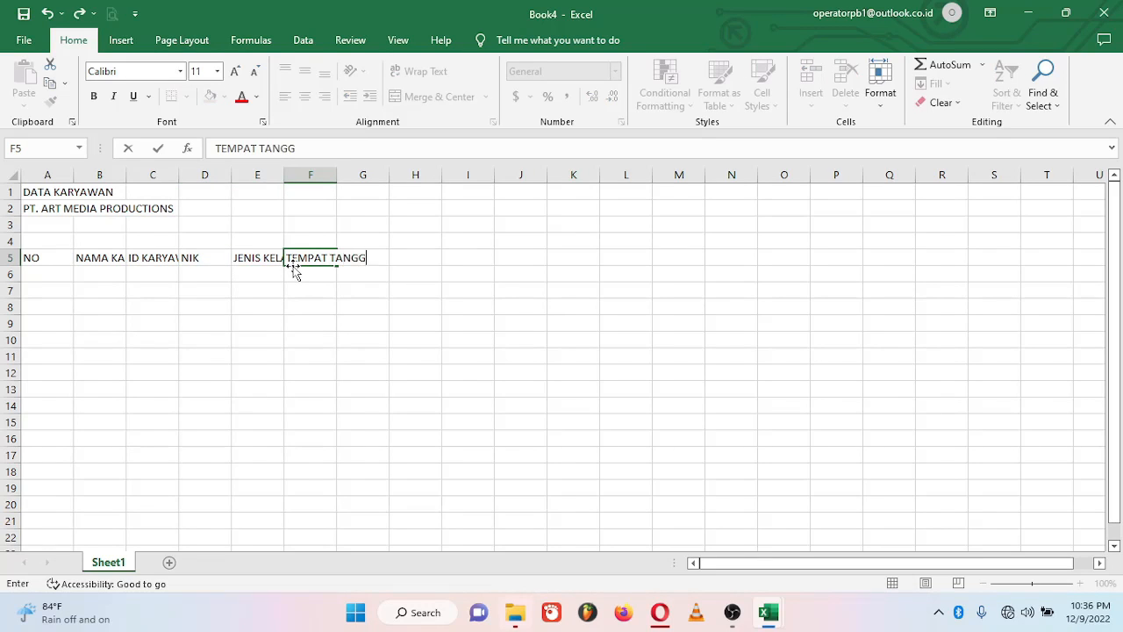
key("Tab")
type("STATUS KARYAWAN")
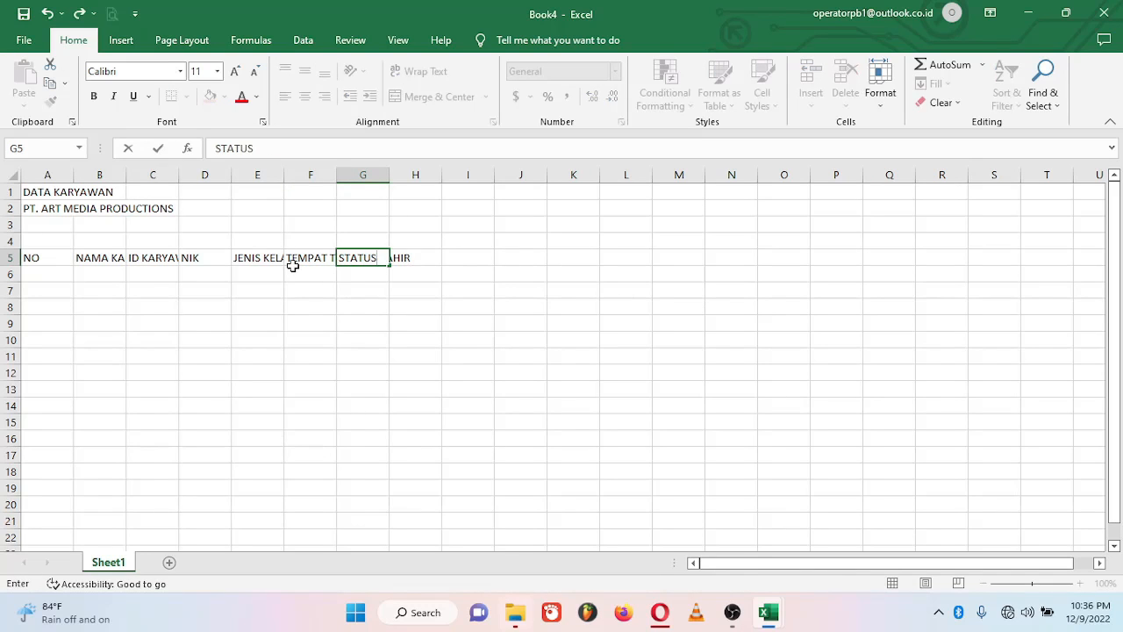
key("Tab")
type("DIVISI")
key("Tab")
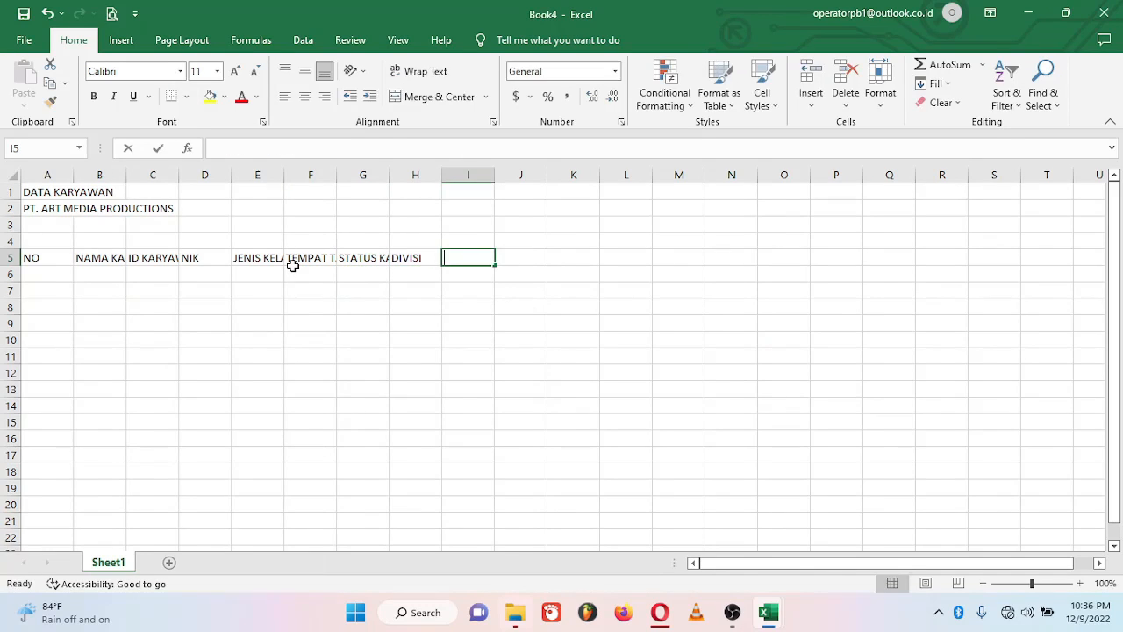
type("AGAMA")
key("Tab")
Step: Type headings ALAMAT, EMAIL, STATUS PERKAWINAN, NO HP, NPWP, KEWARGANEGARAAN, BANK, NOMOR REKENING, REKENING ATAS NAMA in J5–R5
type("ALAMAT")
key("Tab")
type("EMAIL")
key("Tab")
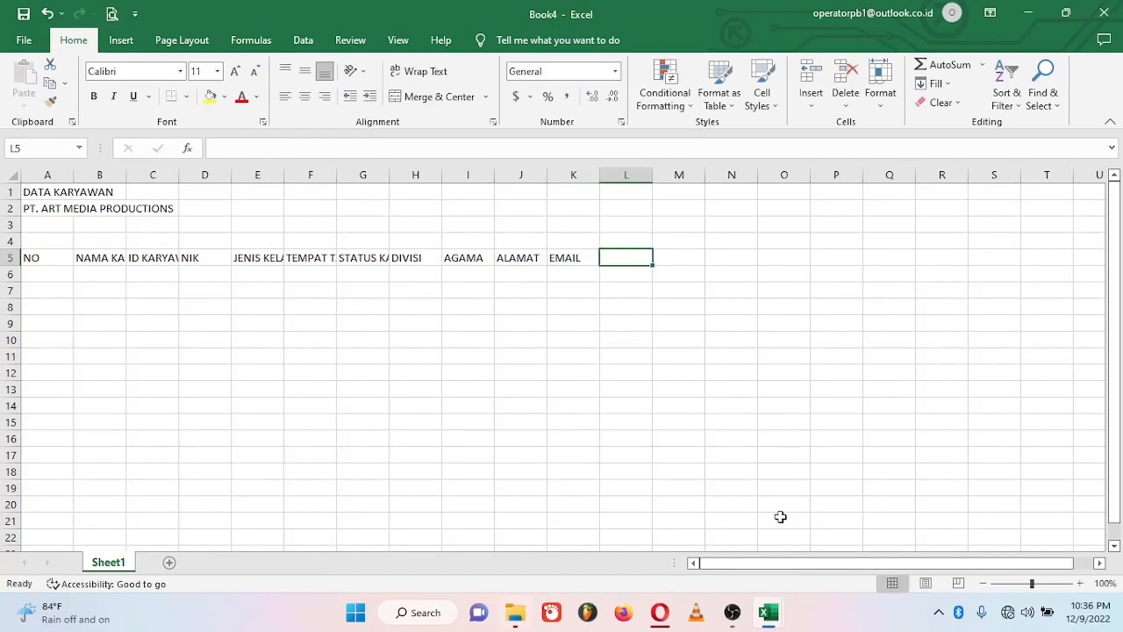
type("STATUS PERKAWINAN")
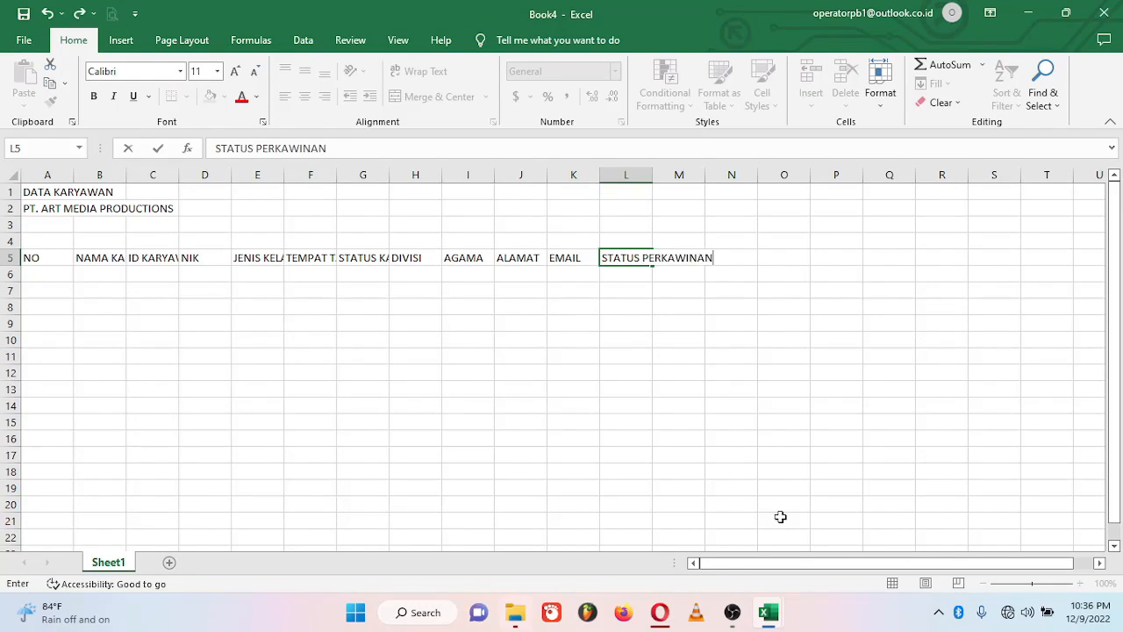
key("Tab")
type("NO HP")
key("Tab")
type("NP")
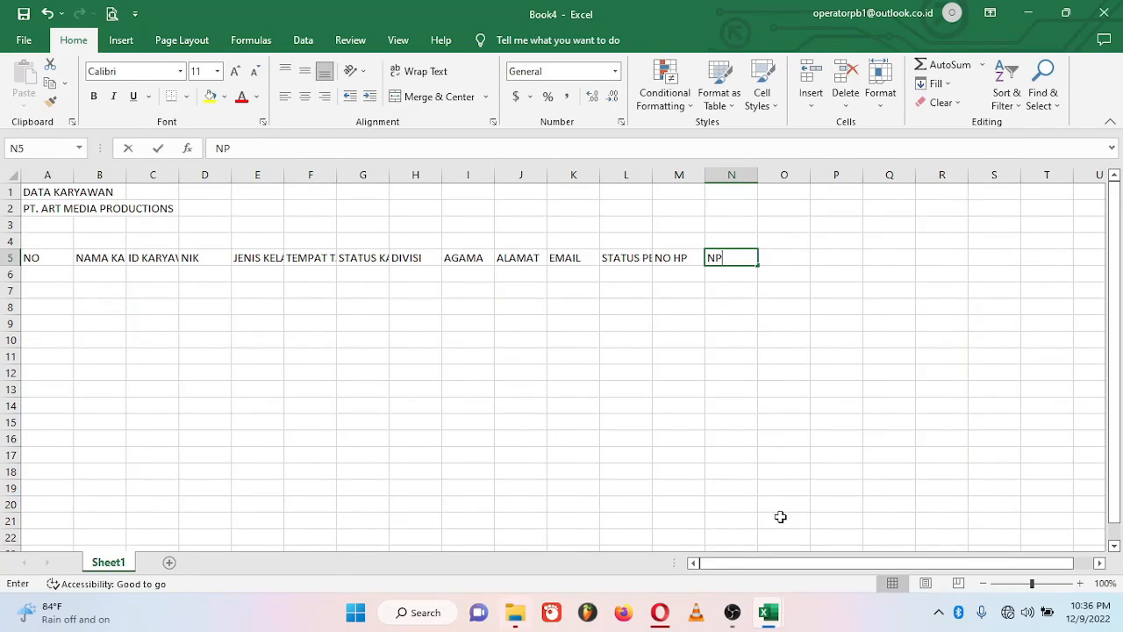
type("WP")
key("Tab")
type("KEWARGANEGARAAN")
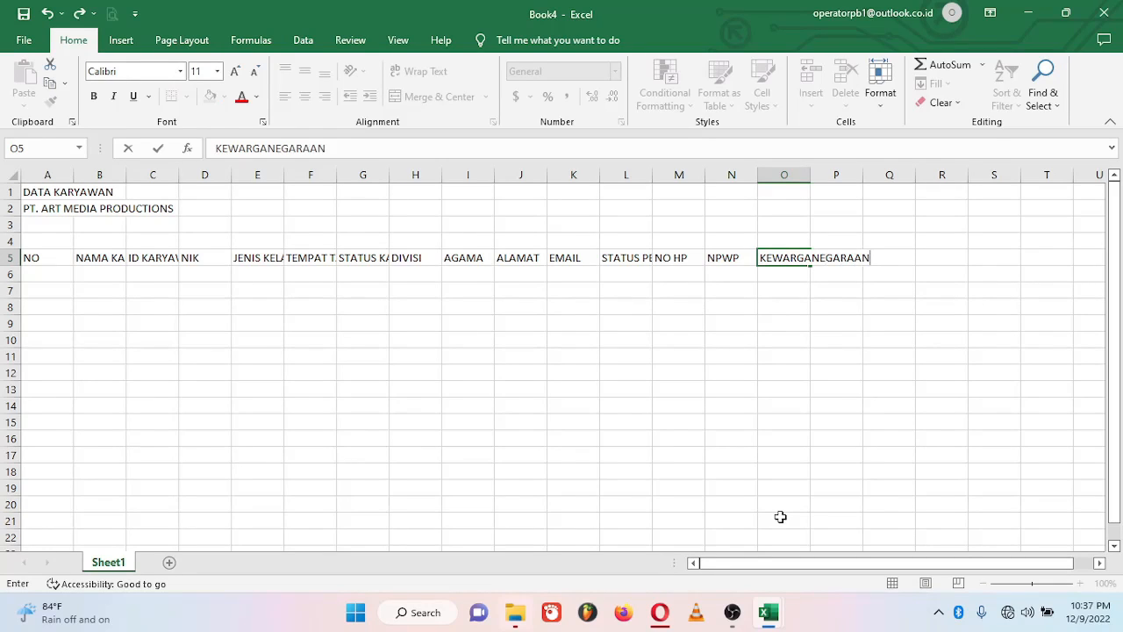
key("Tab")
type("BANK")
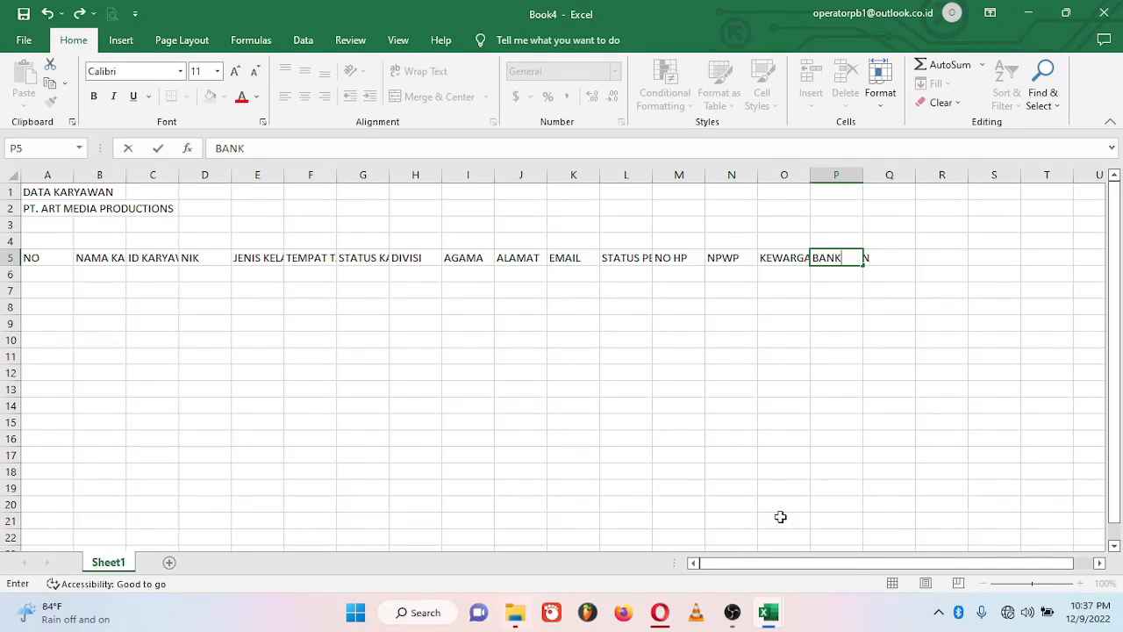
key("Tab")
type("NOMOR REKENING")
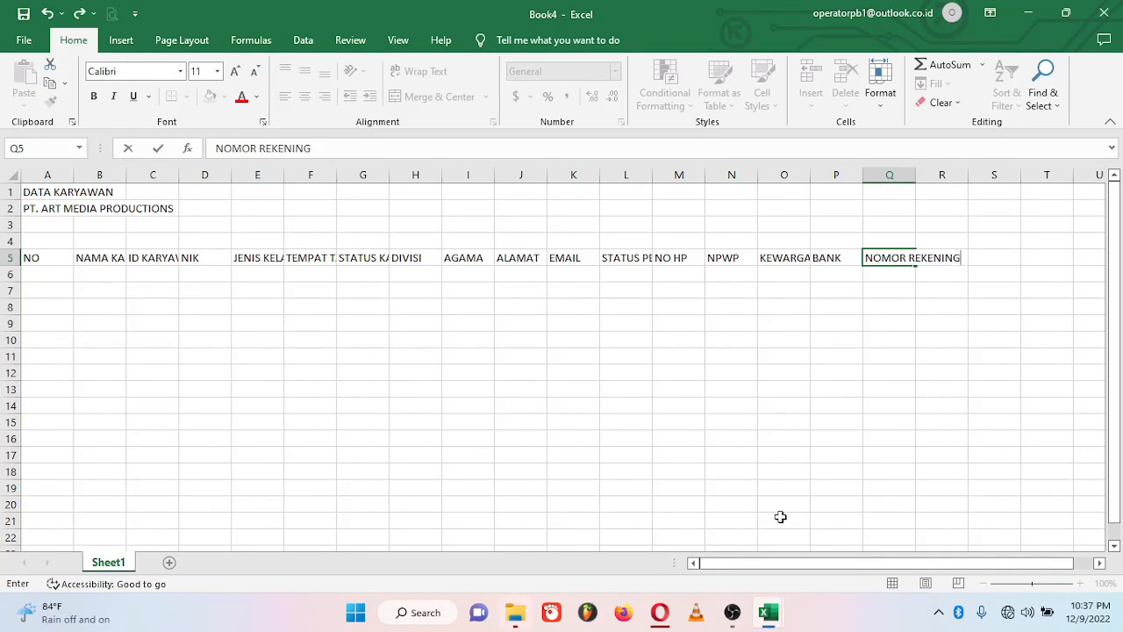
key("Tab")
type("REKENING ATAS NAMA")
left_click(679, 323)
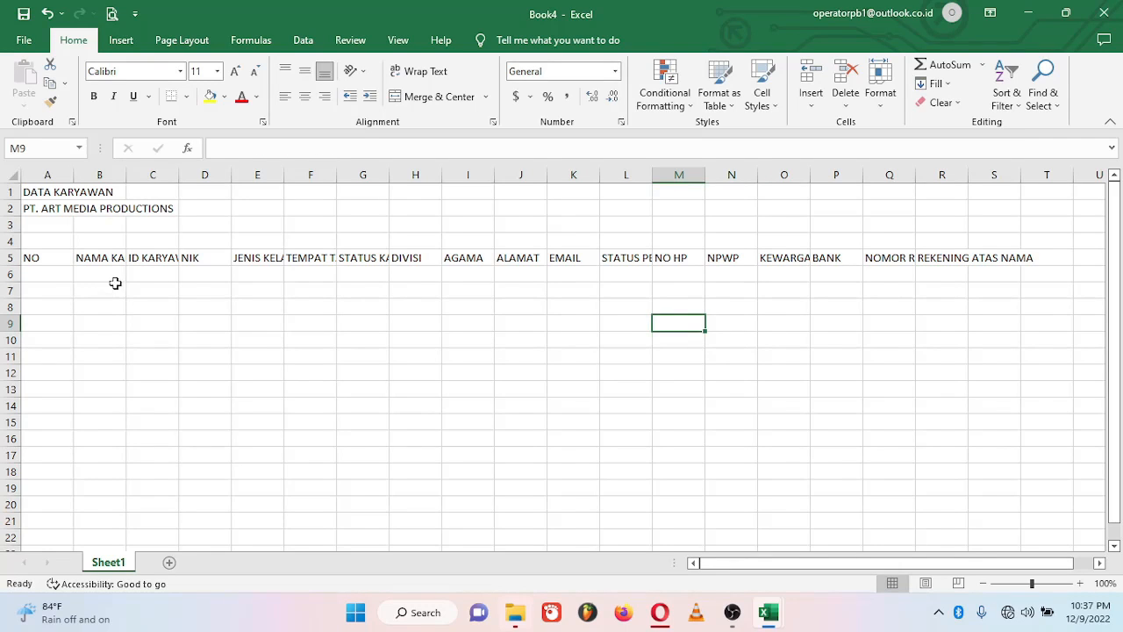
Step: Auto-fit columns B, C, E, F and G to their headings
left_click(90, 263)
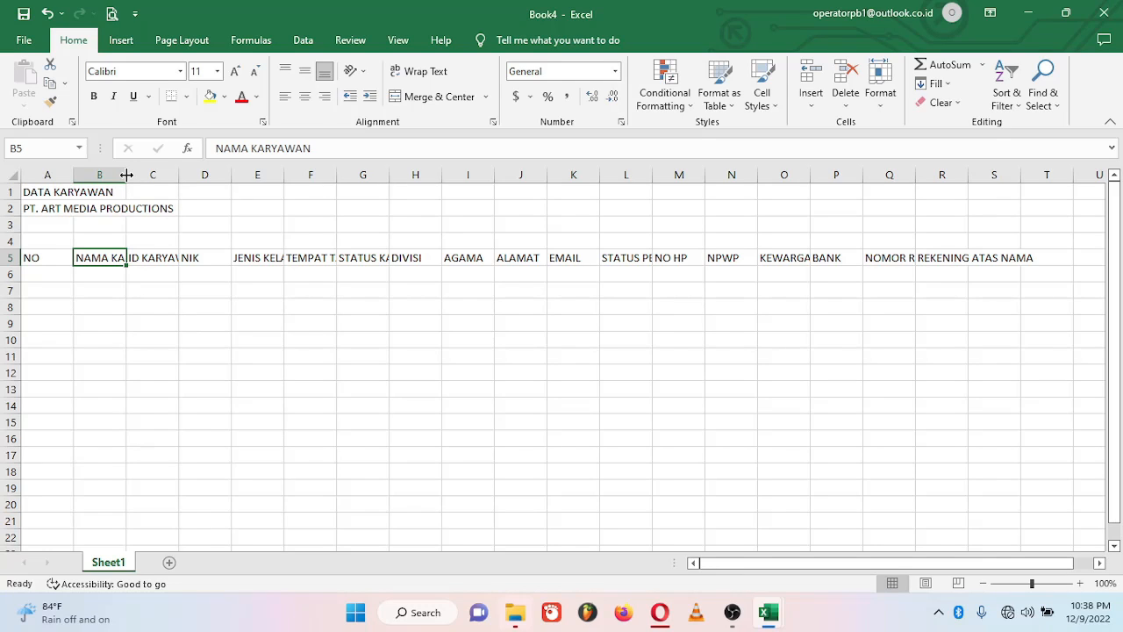
double_click(127, 175)
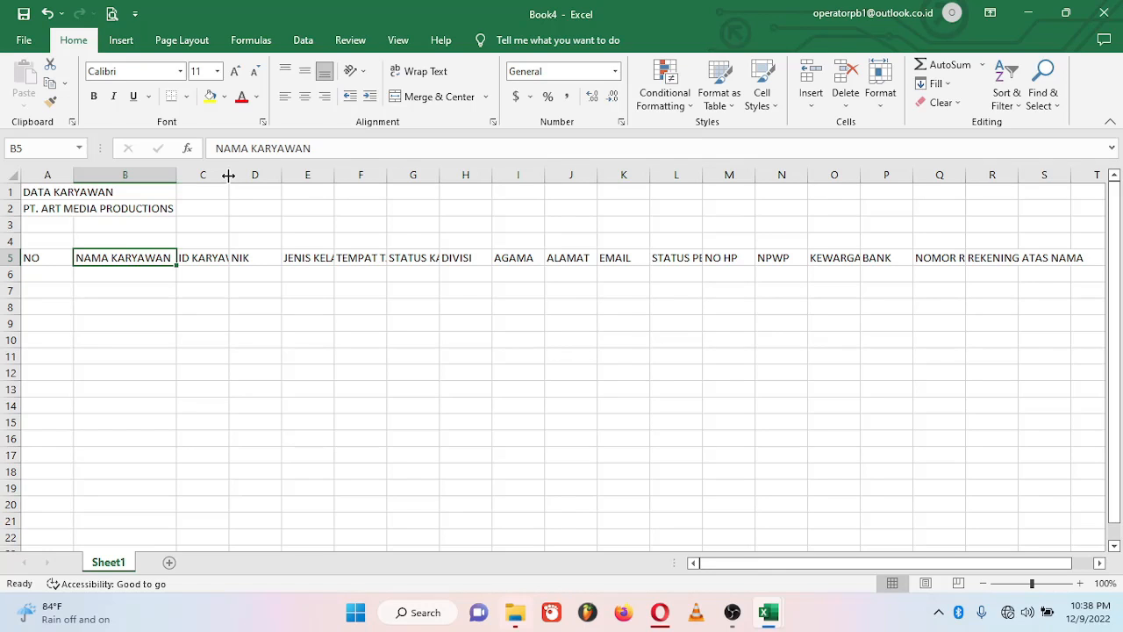
double_click(229, 176)
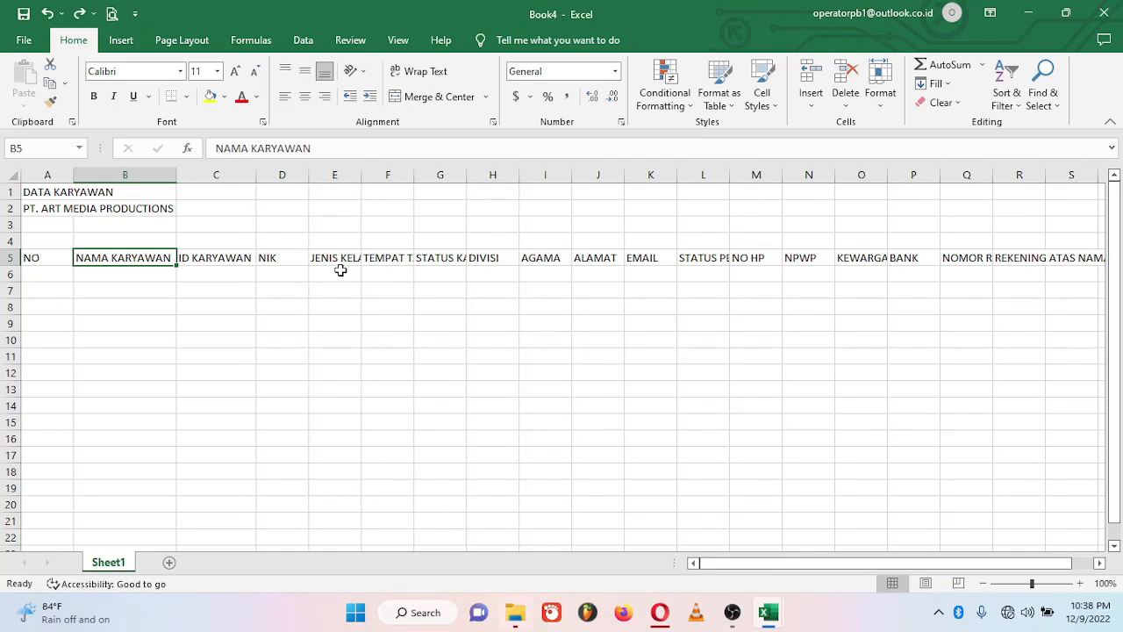
double_click(360, 176)
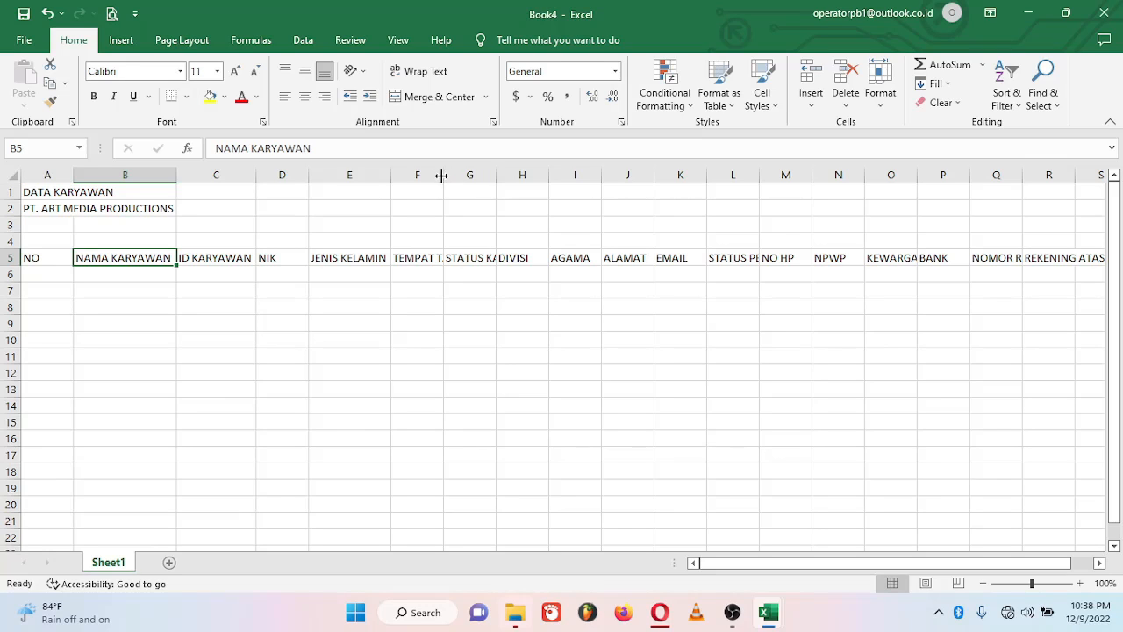
double_click(444, 175)
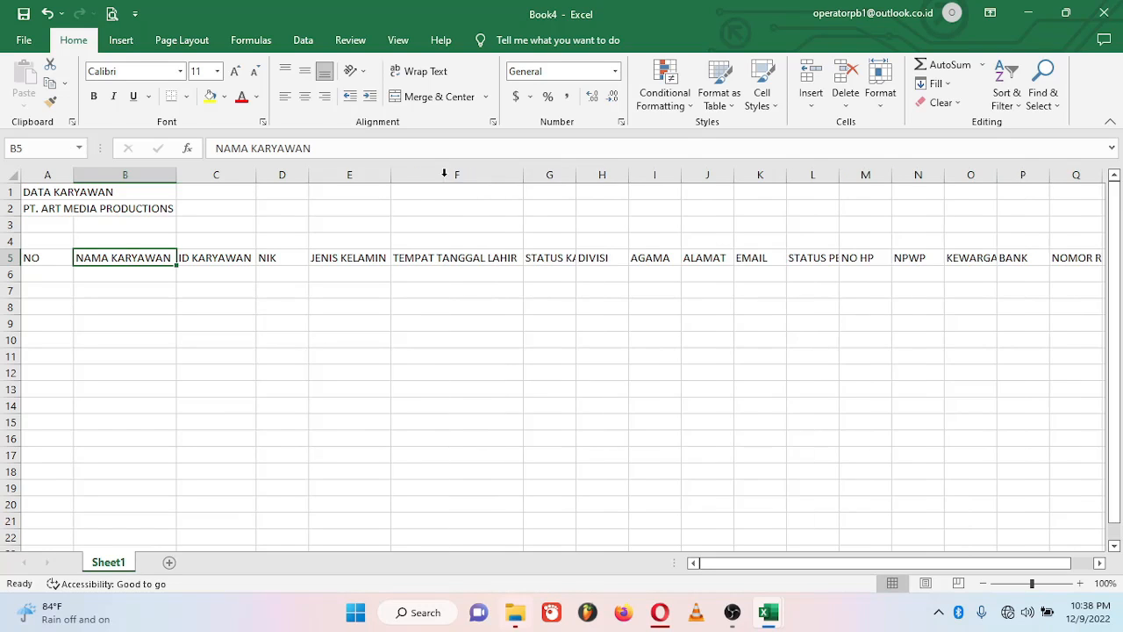
double_click(577, 175)
Step: Auto-fit columns L, O, Q and R to their headings
double_click(894, 175)
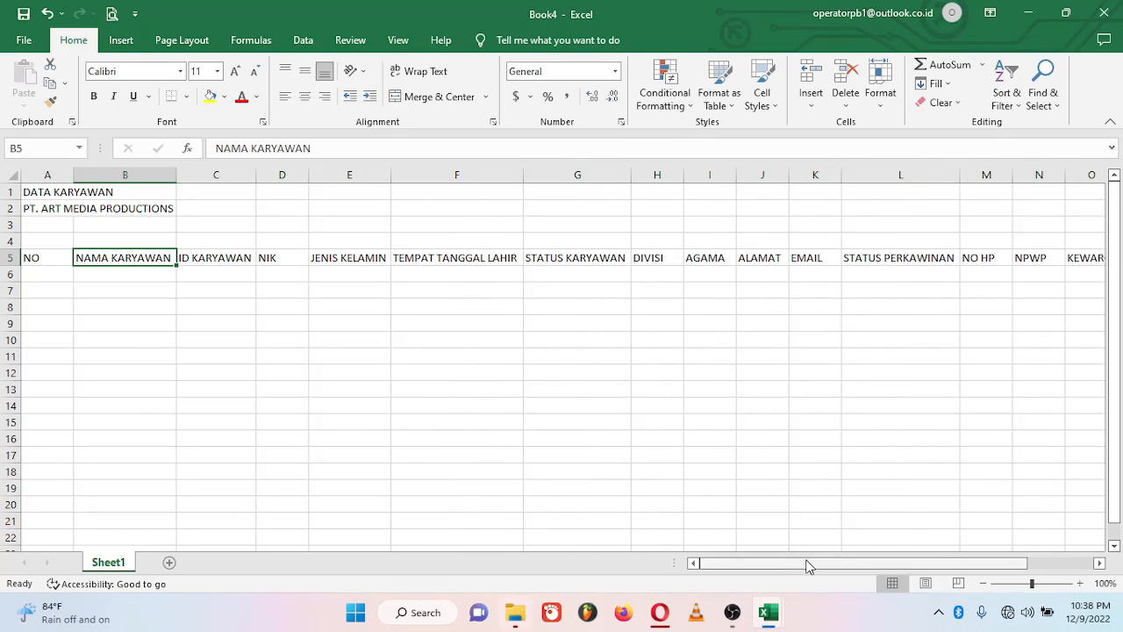
scroll(807, 567, "right", 3)
double_click(880, 174)
double_click(1054, 174)
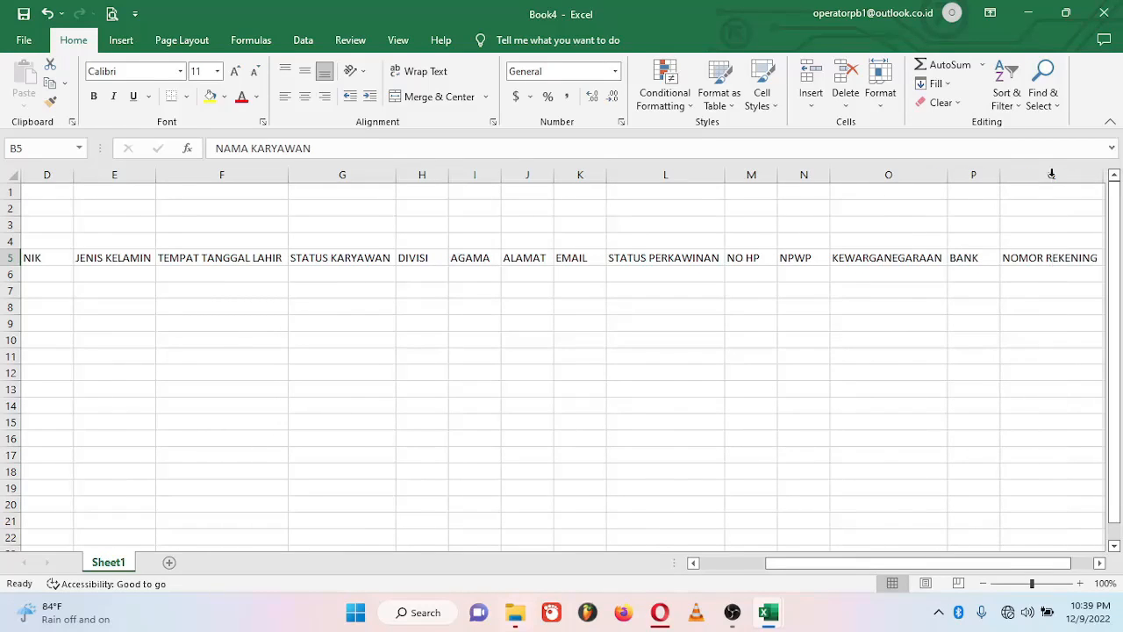
scroll(1051, 174, "right", 1)
scroll(1107, 569, "right", 1)
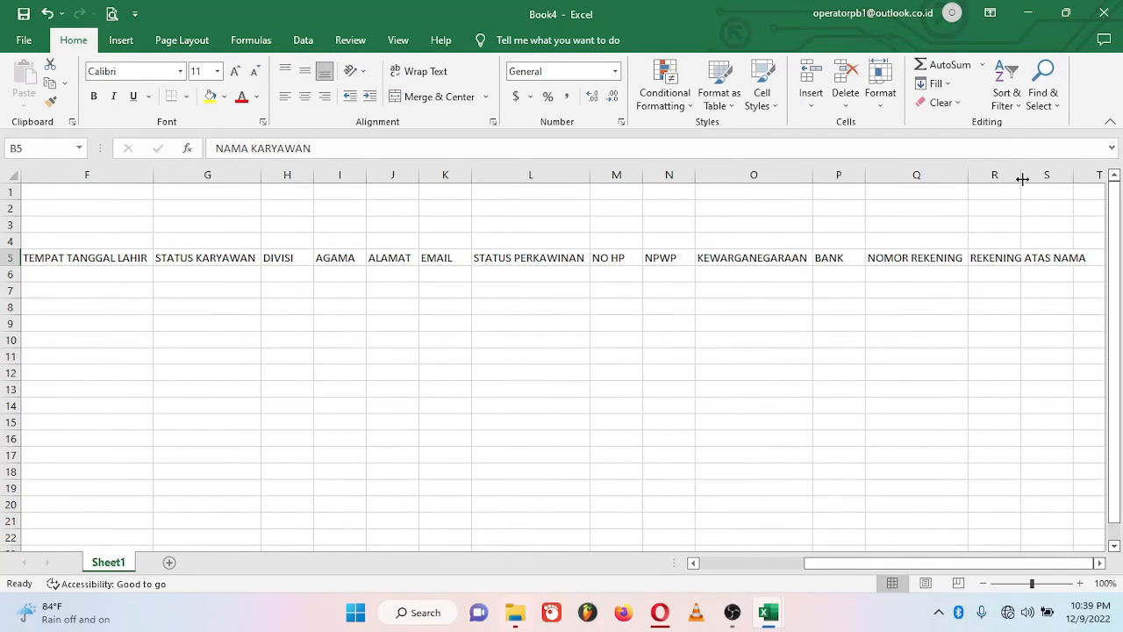
double_click(1020, 175)
scroll(306, 413, "left", 5)
Step: Enter 1 in A6 and fill it down as a numbered series to A18
left_click(60, 281)
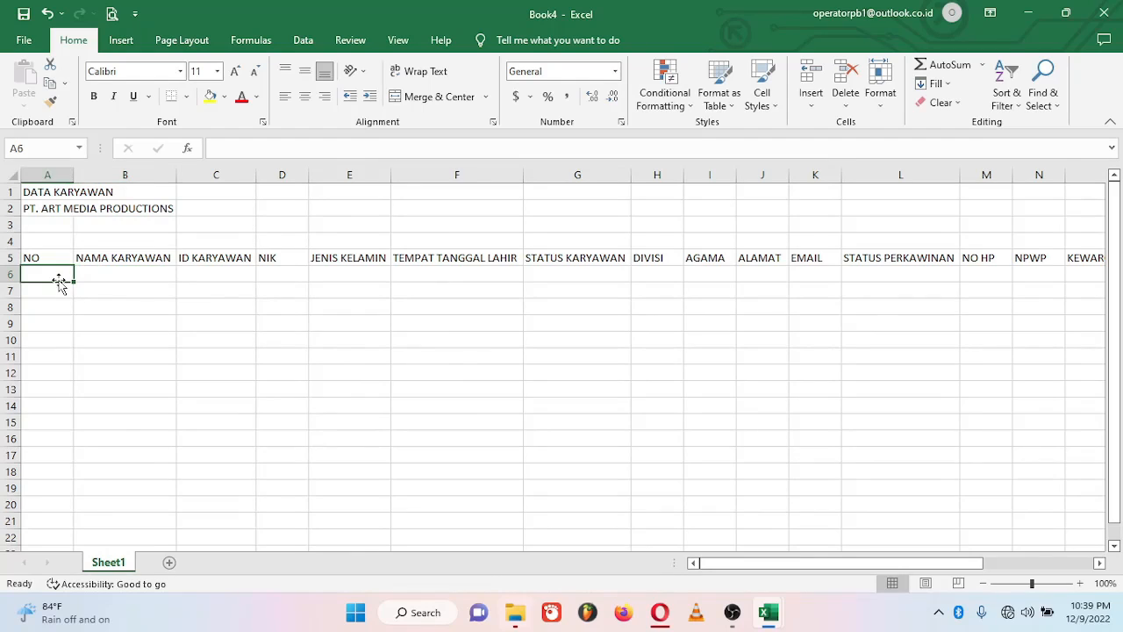
type("1")
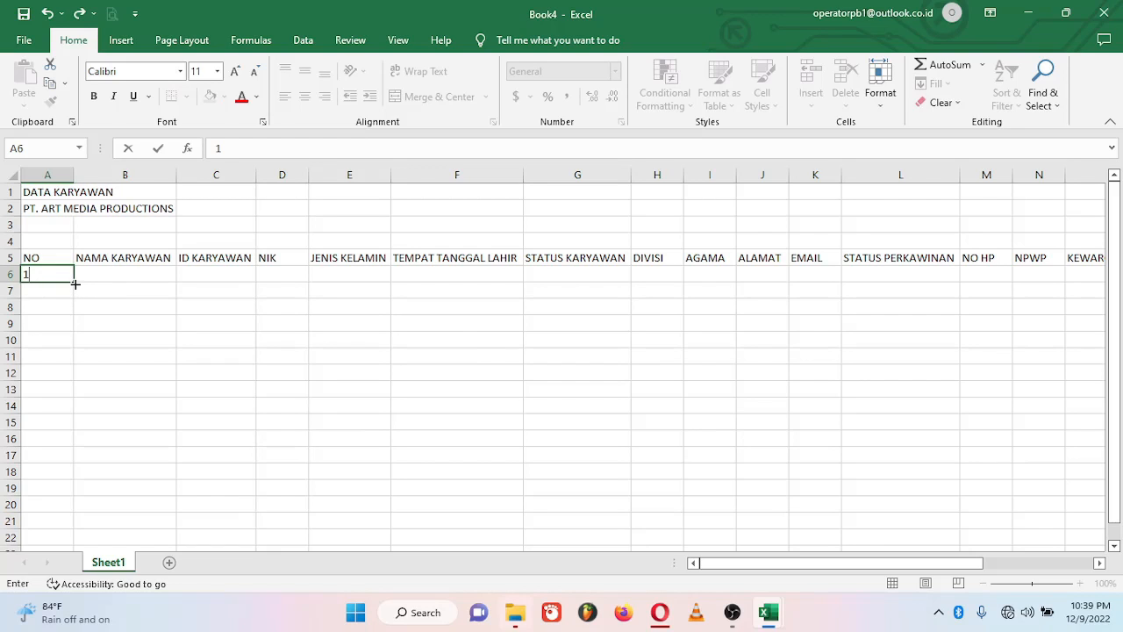
left_click_drag(76, 283, 98, 472)
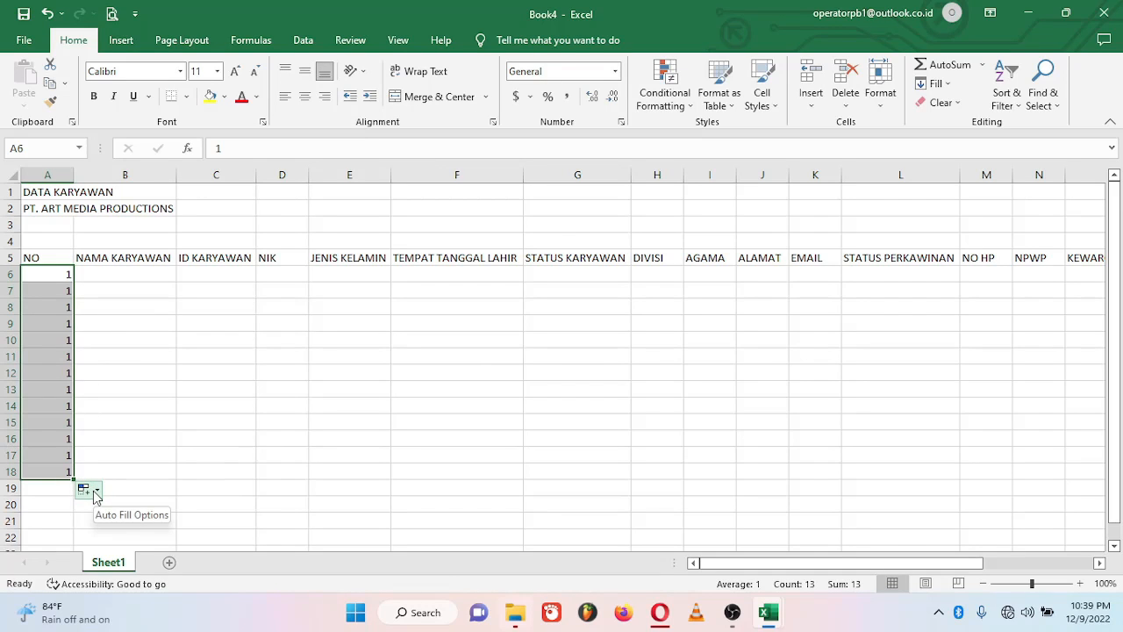
left_click(97, 495)
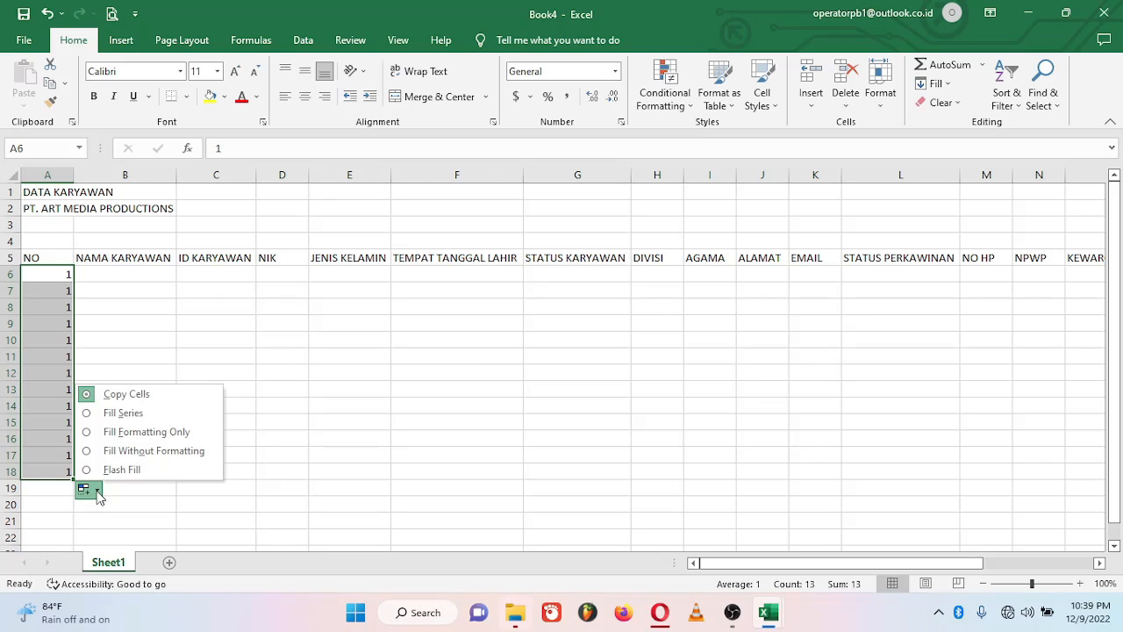
left_click(127, 416)
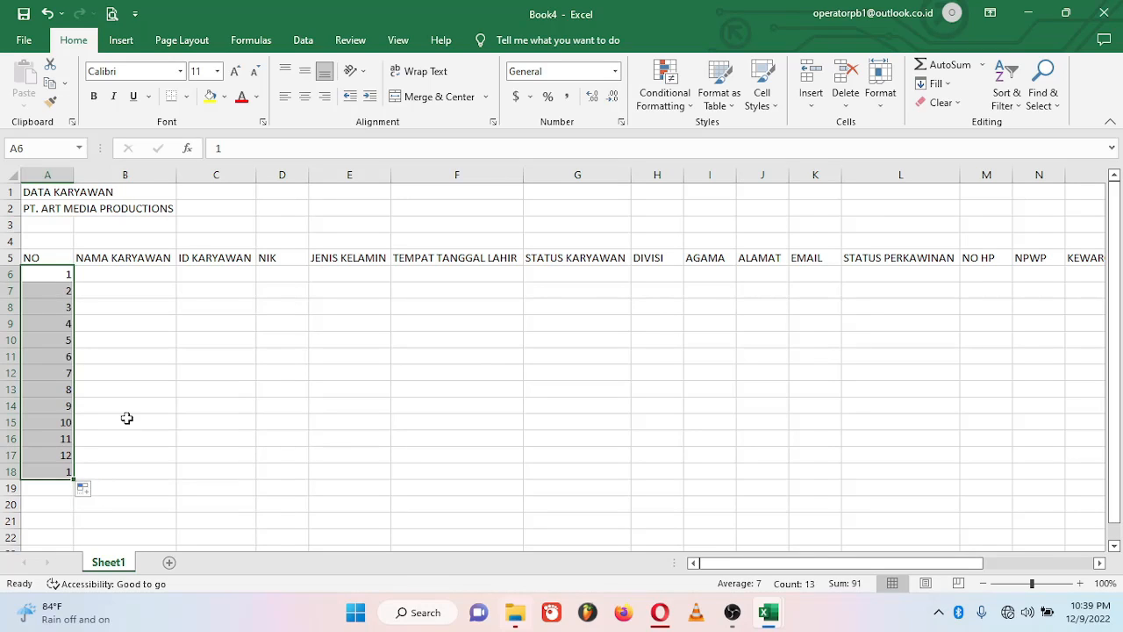
Step: Center the numbers horizontally and vertically and extend the series to 15 in A20
left_click(304, 102)
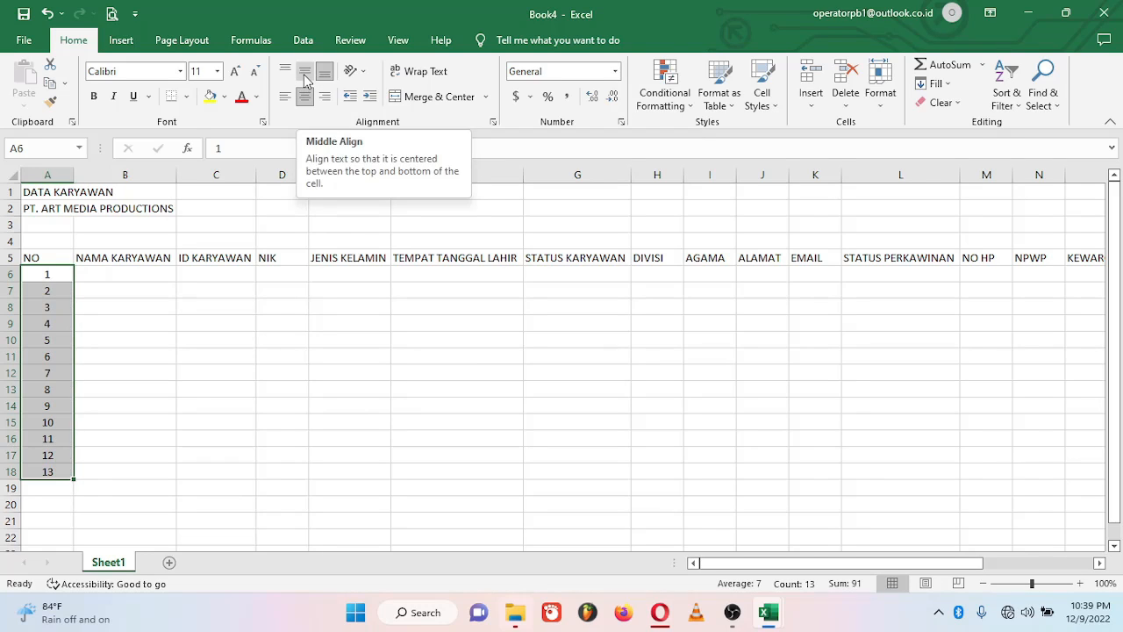
left_click(305, 79)
left_click_drag(74, 478, 66, 502)
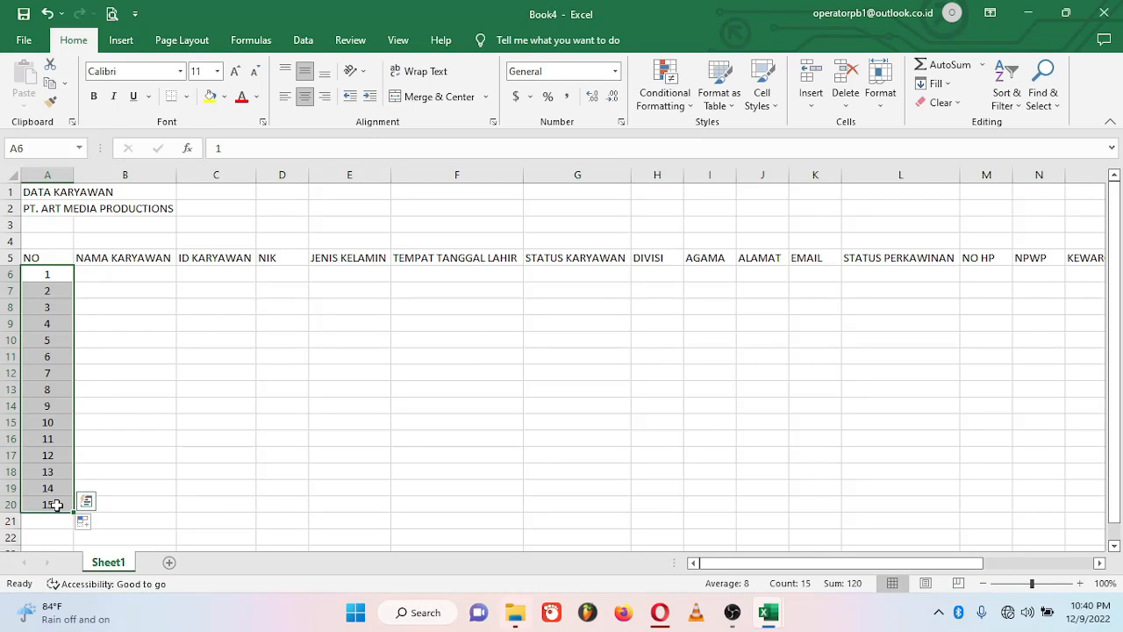
left_click(111, 269)
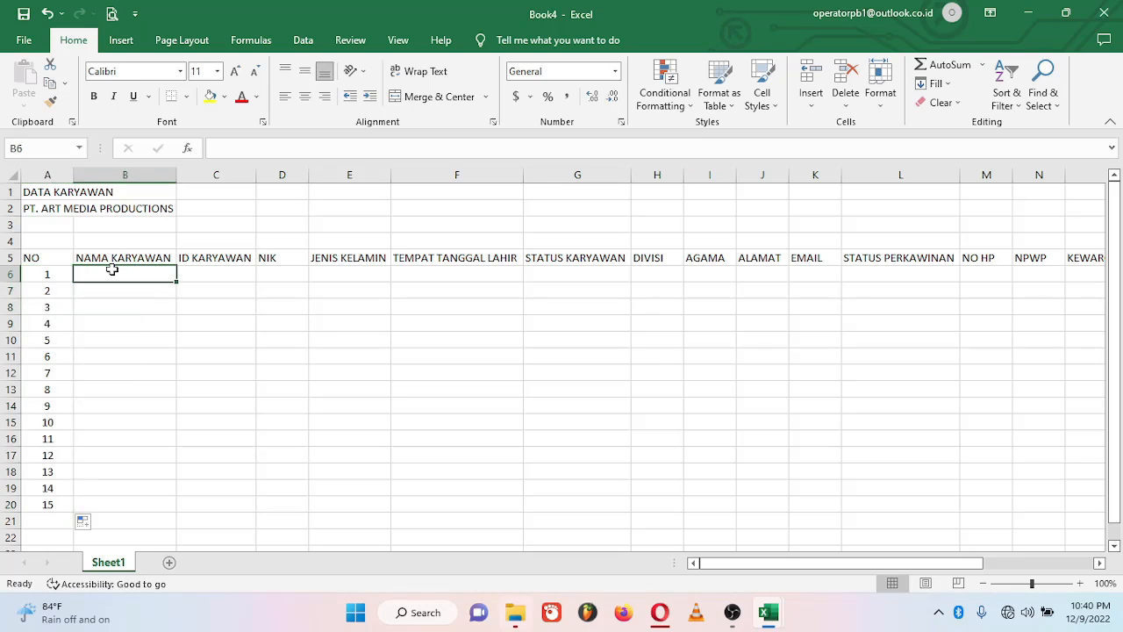
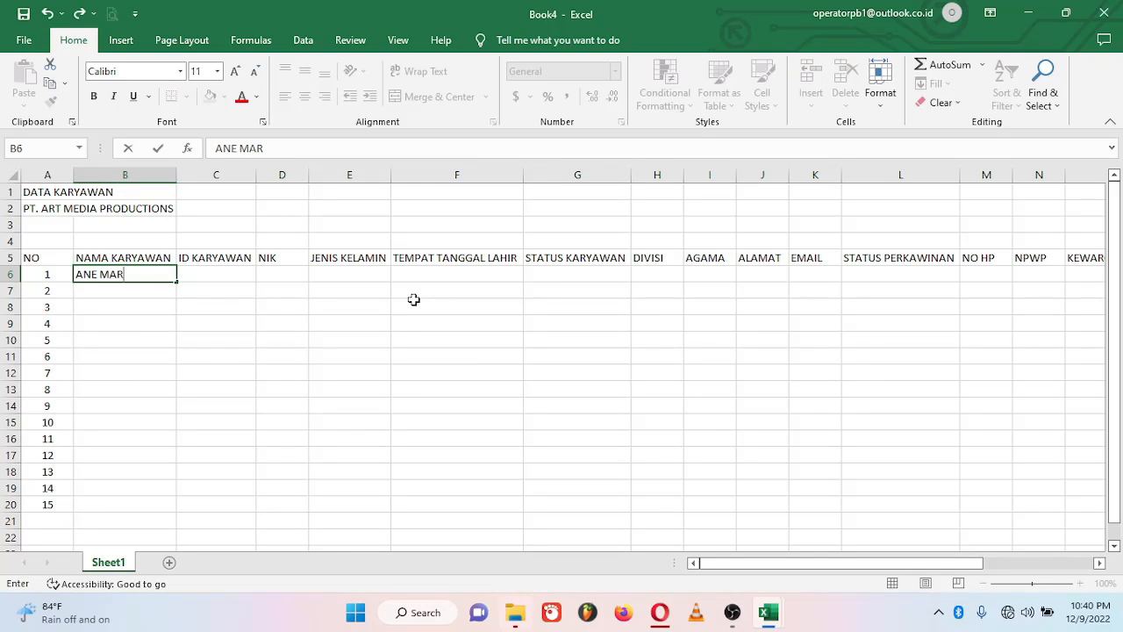
Step: Enter the first employee's name, ID, NIK, PEREMPUAN and birthplace and date in row 6
key("Tab")
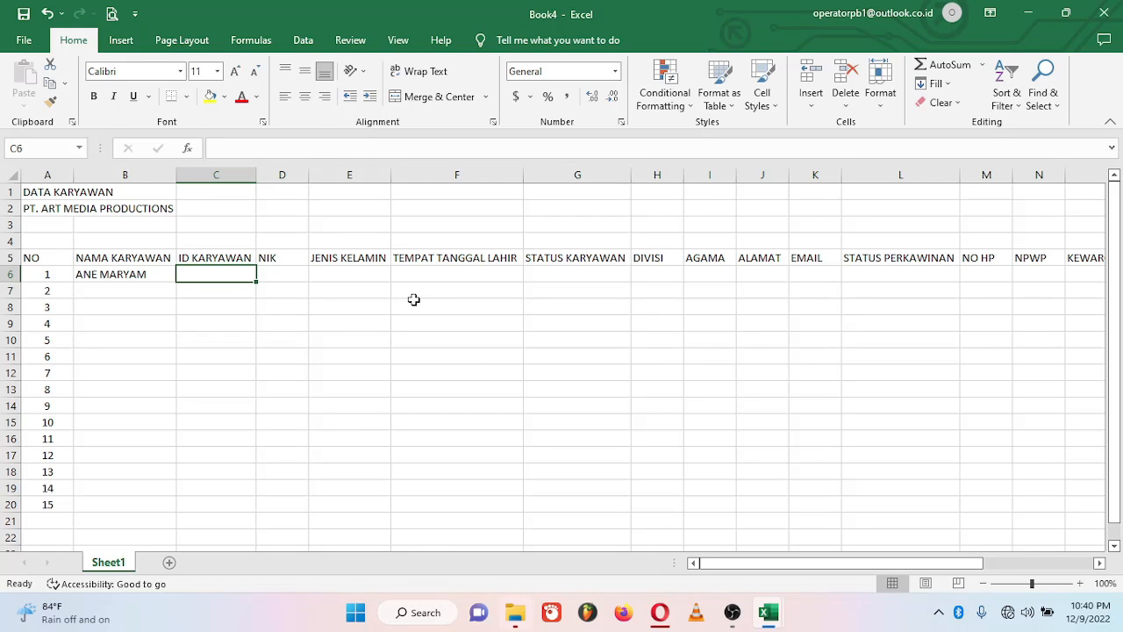
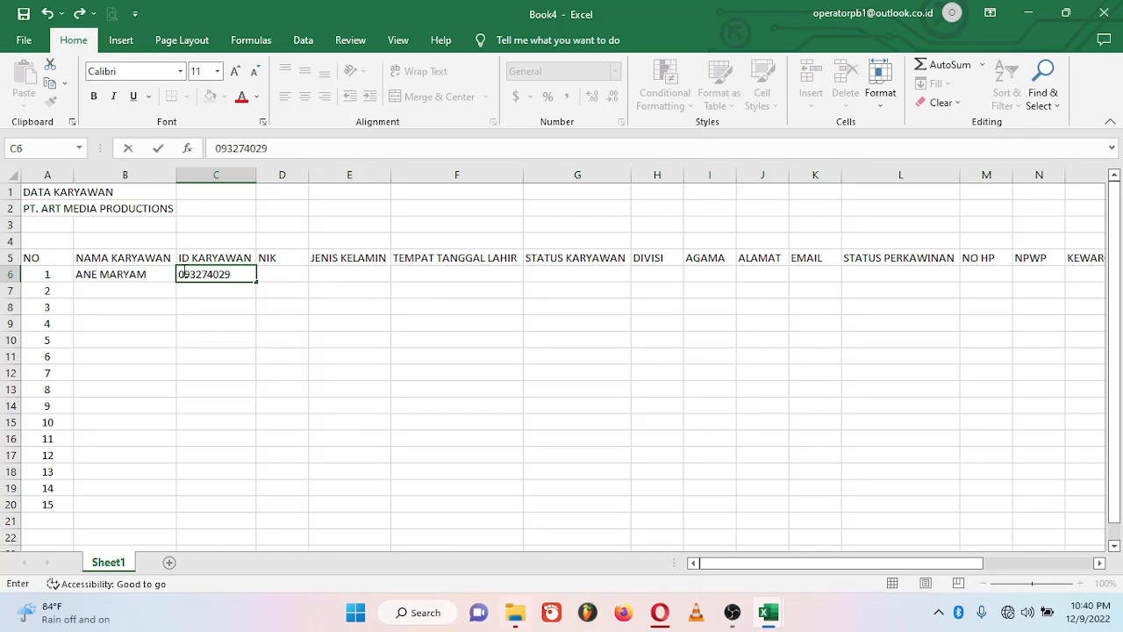
key("Tab")
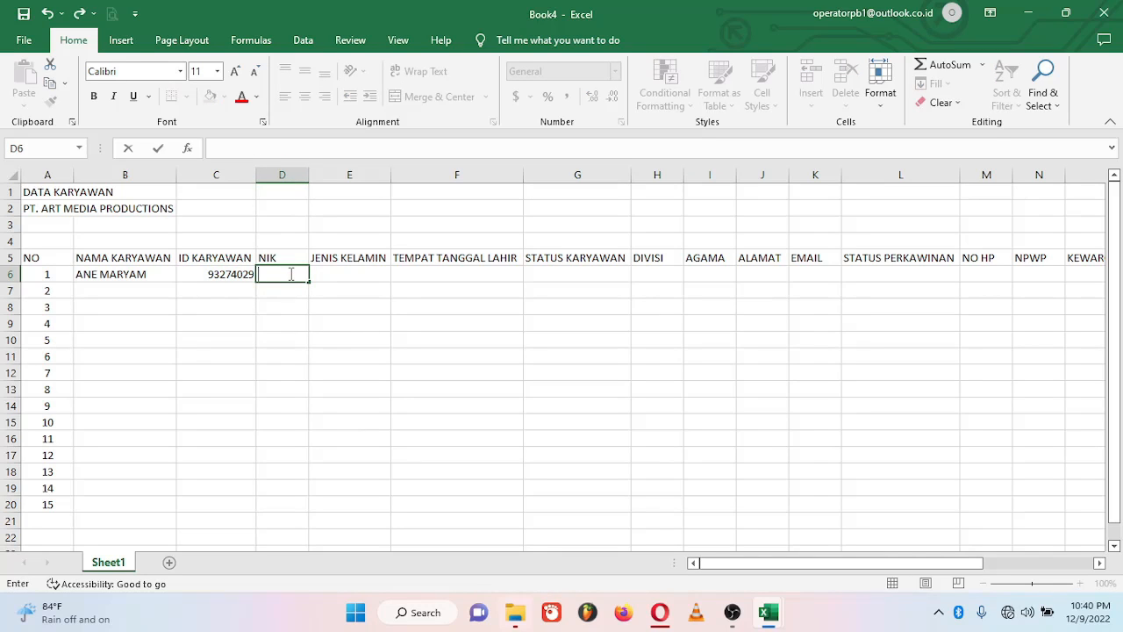
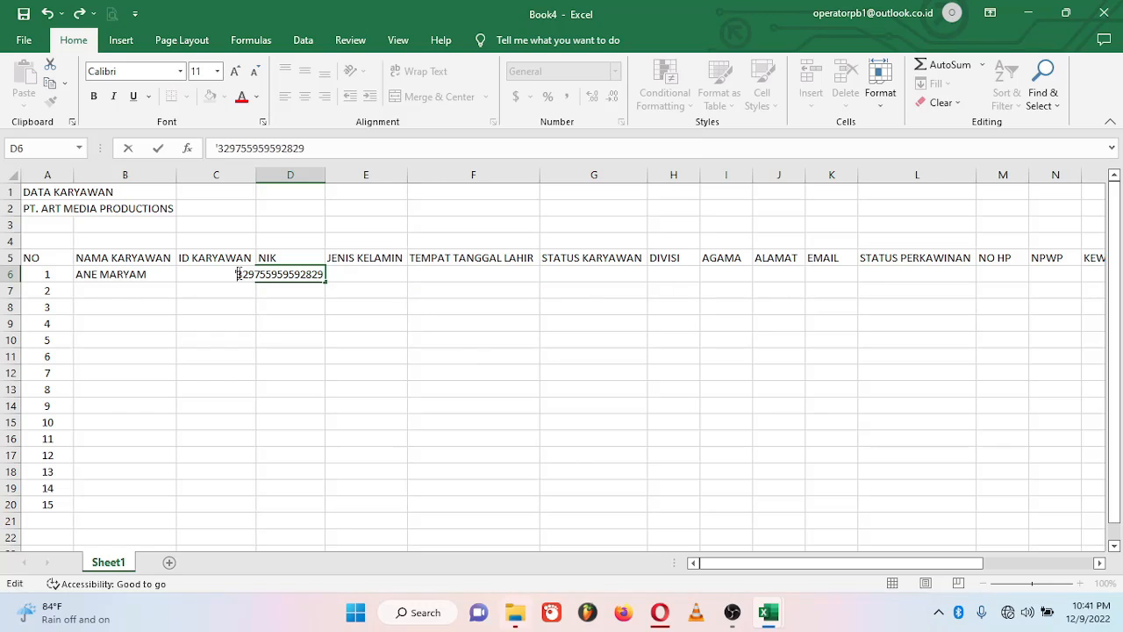
key("Tab")
left_click_drag(309, 175, 348, 175)
type("PEREMPUAN")
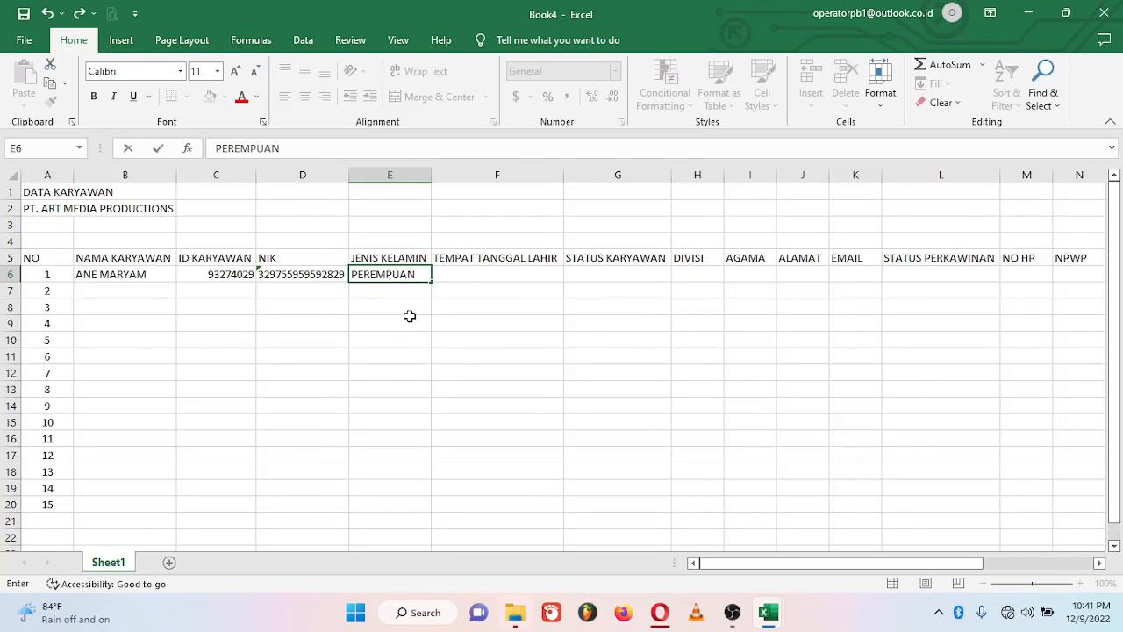
key("Tab")
type("JAKARTA")
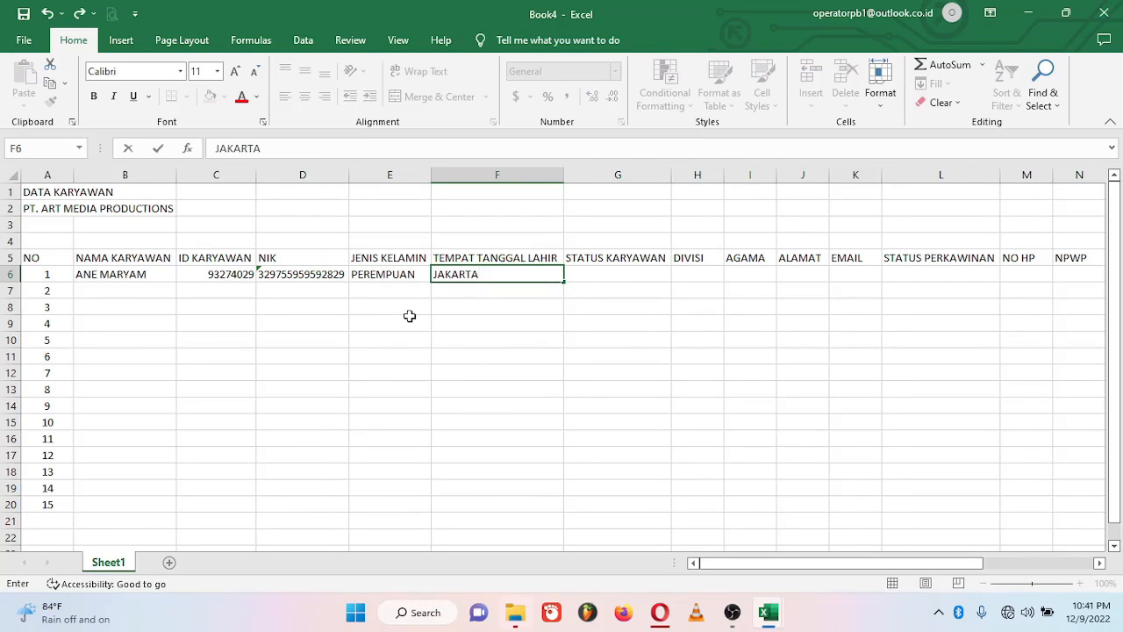
type(", 20 JUNI 1999")
key("Tab")
Step: Add BELUM MENIKAH, STAF ADMIN, KRISTEN, the address, e-mail and KONTRAK to row 6
type("BELUM ")
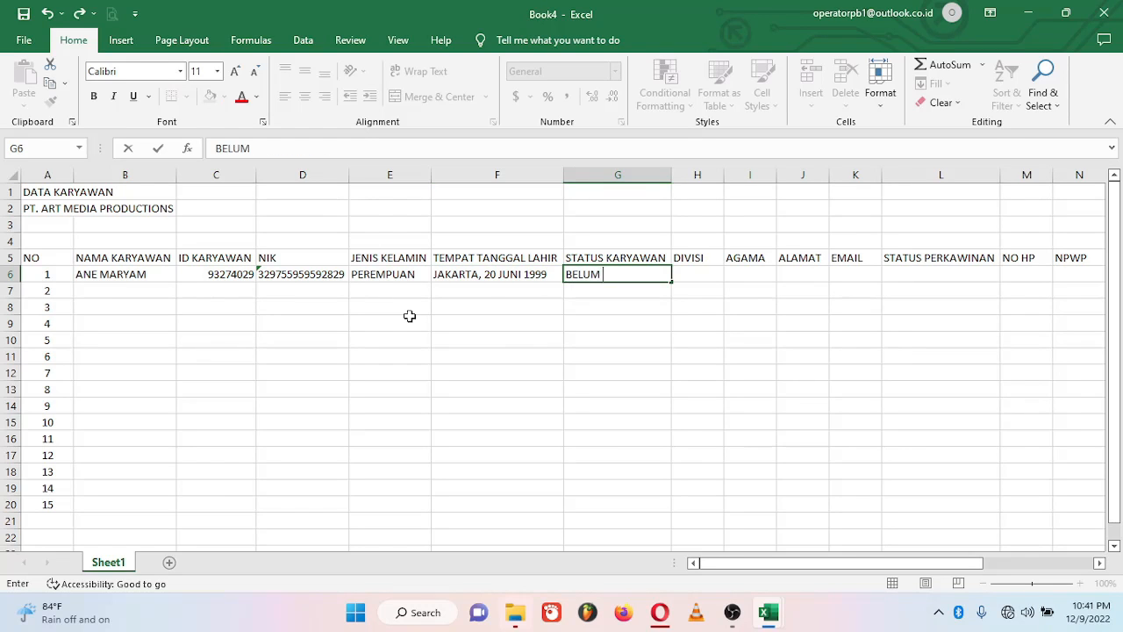
type("MENIKAH")
key("Tab")
type("STAF ADMIN")
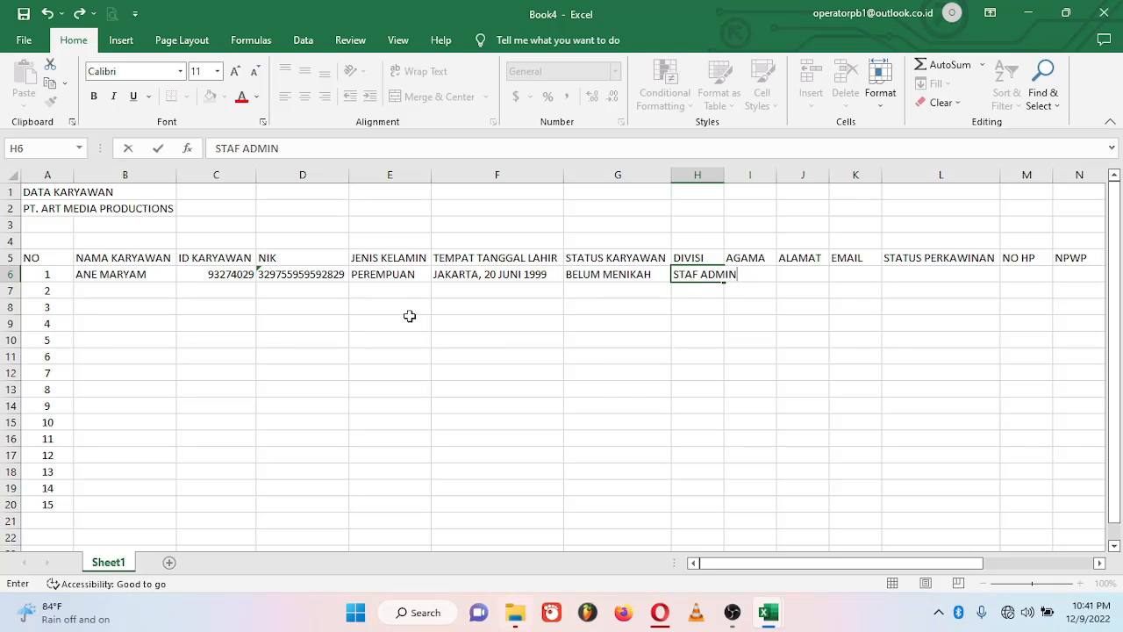
key("Tab")
type("KRISTEN")
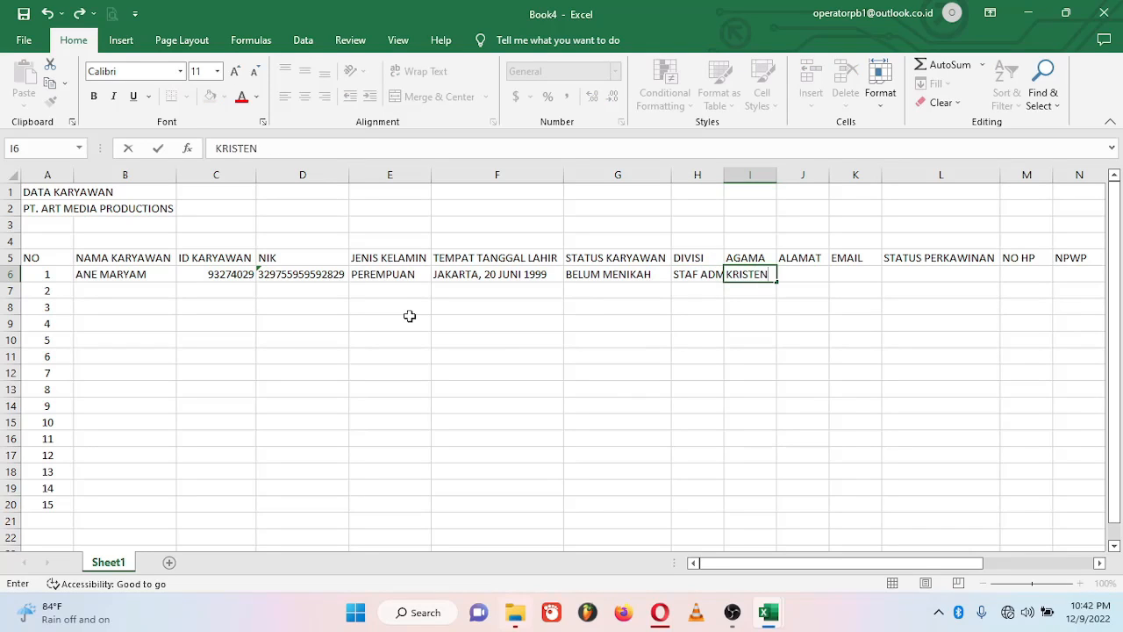
key("Tab")
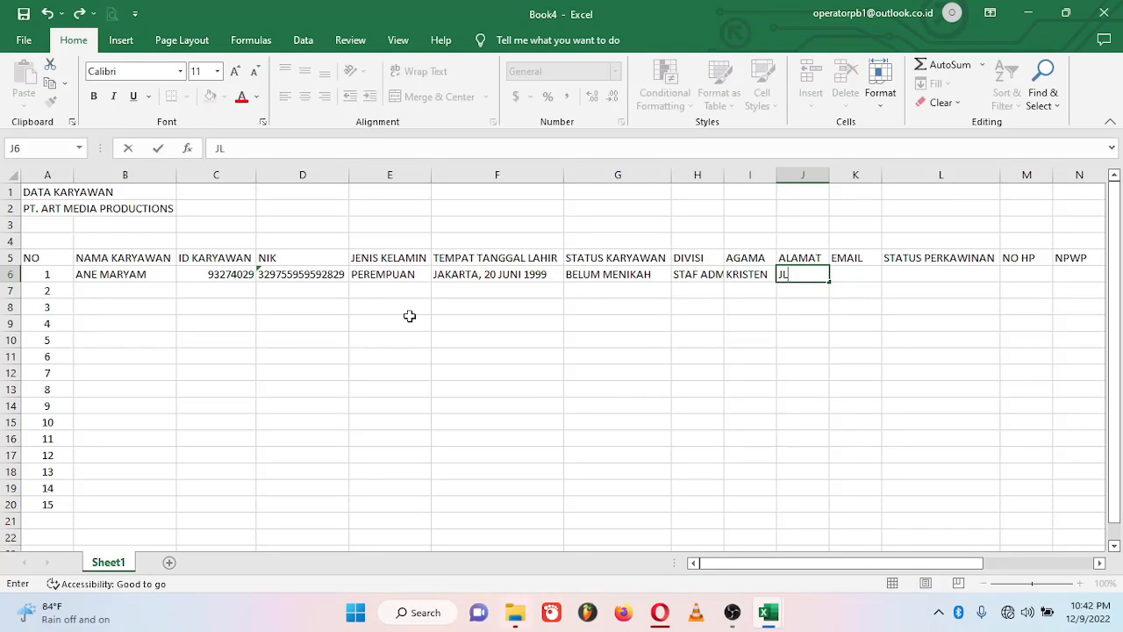
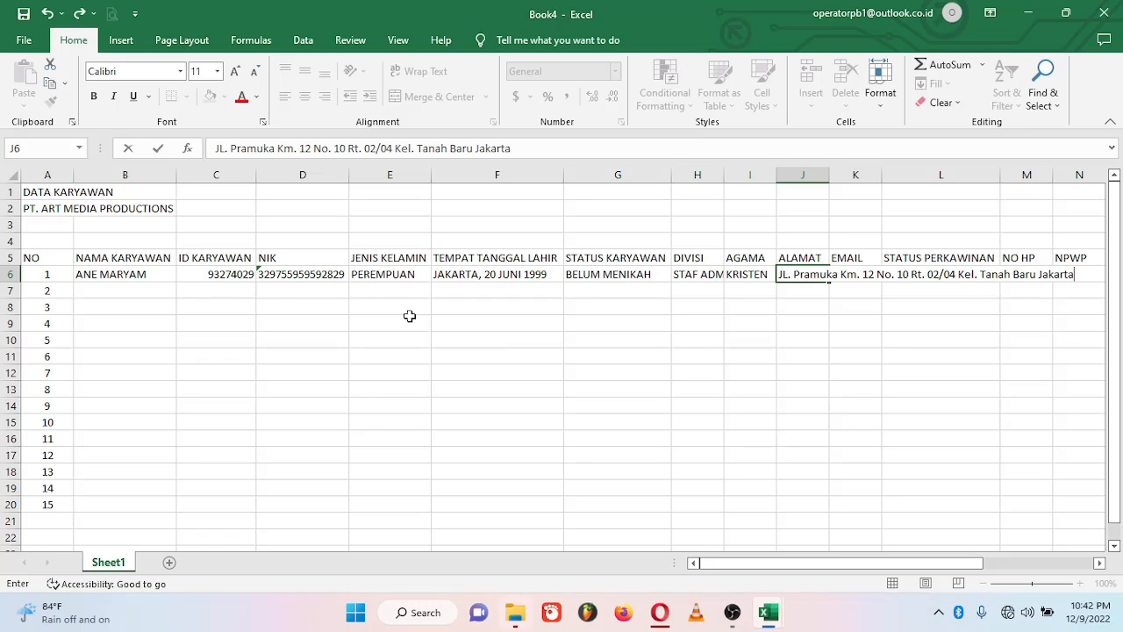
key("Tab")
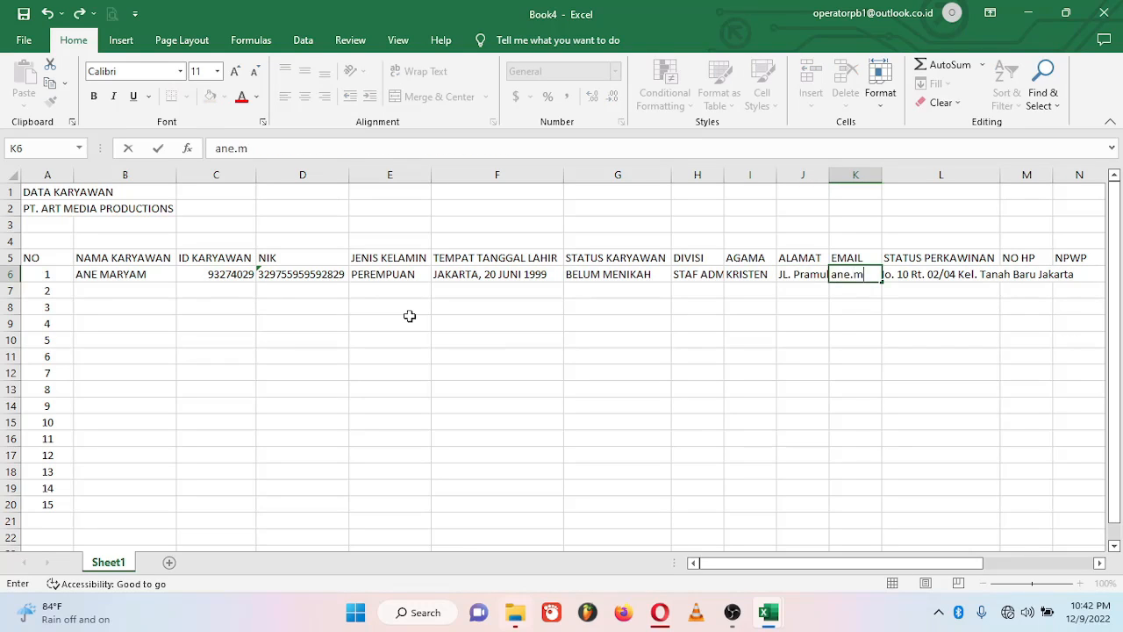
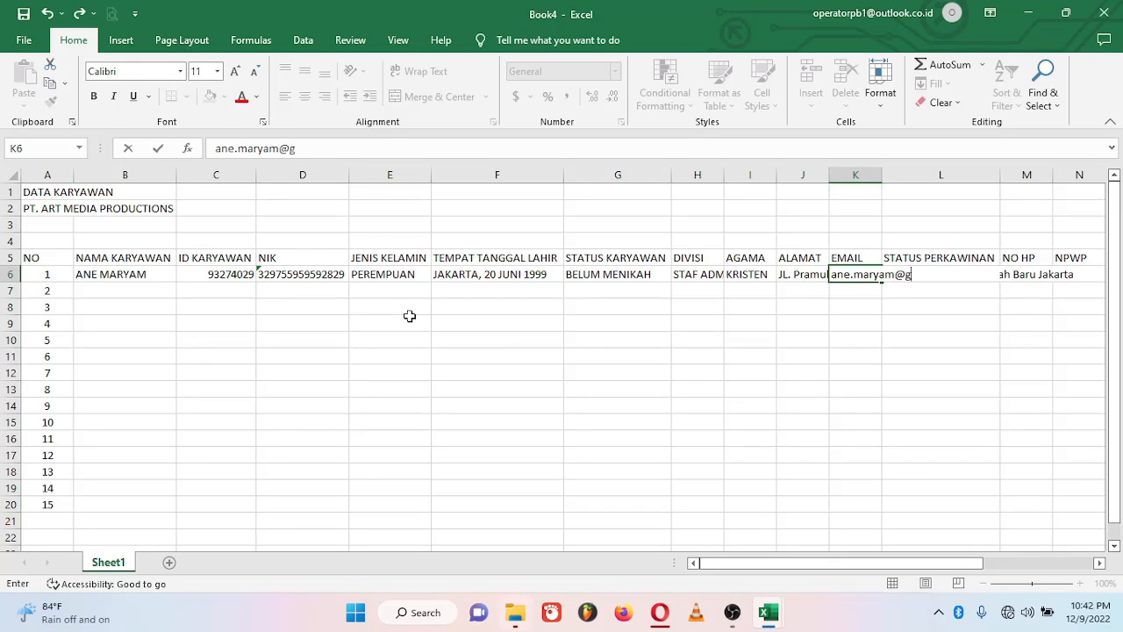
key("Tab")
type("KONTRAK")
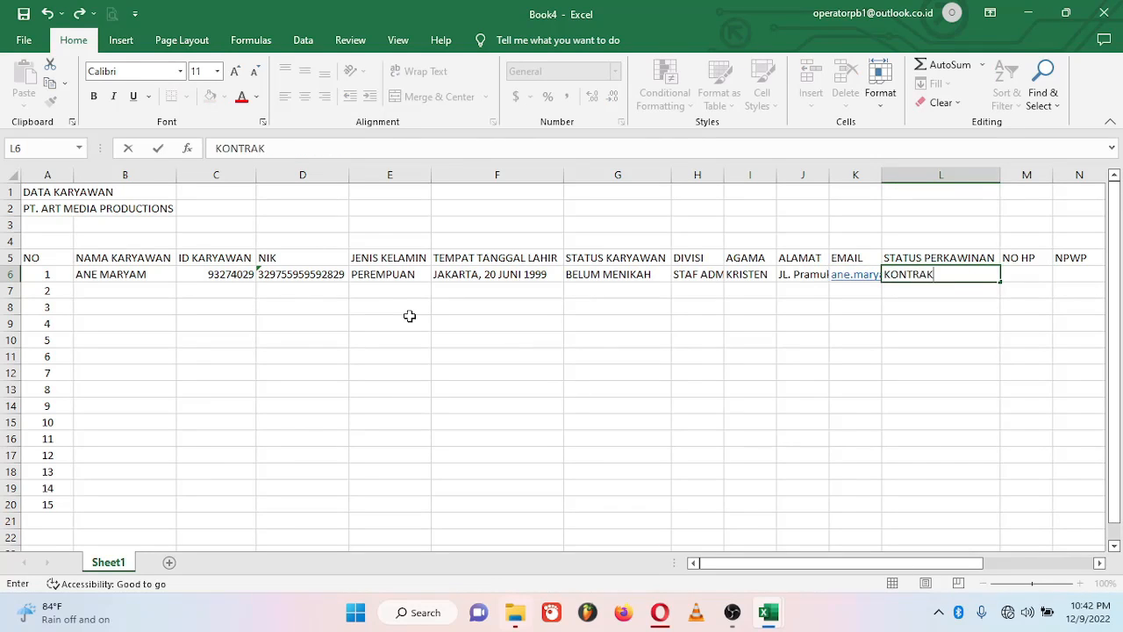
key("Tab")
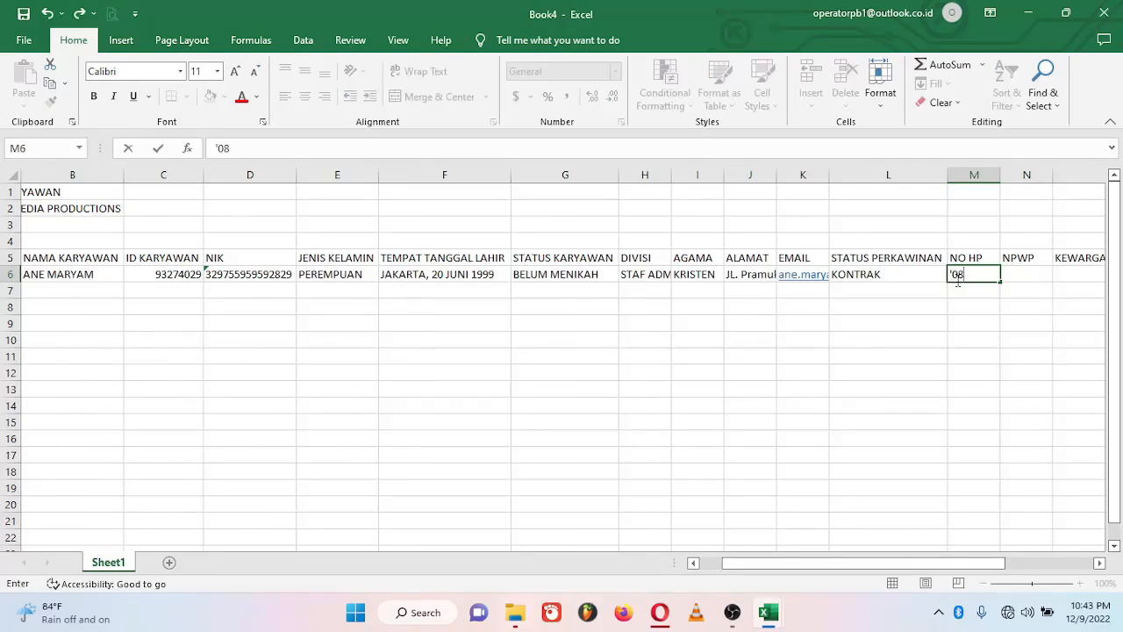
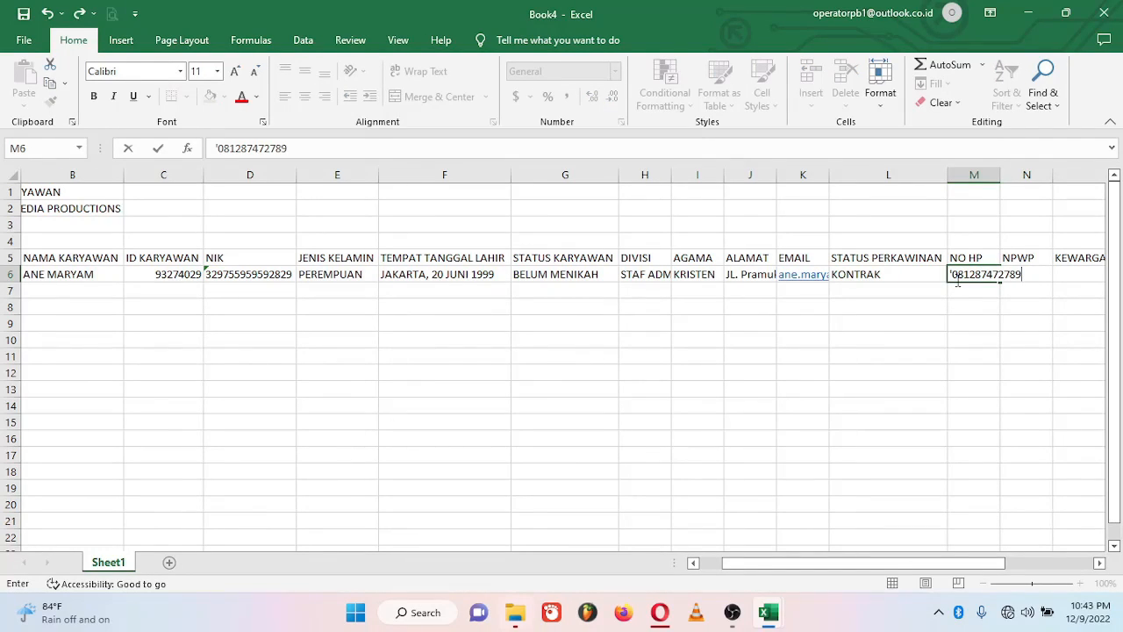
Step: Complete row 6 with phone number, NPWP, INDONESIA, BCA, account number and account holder
key("Tab")
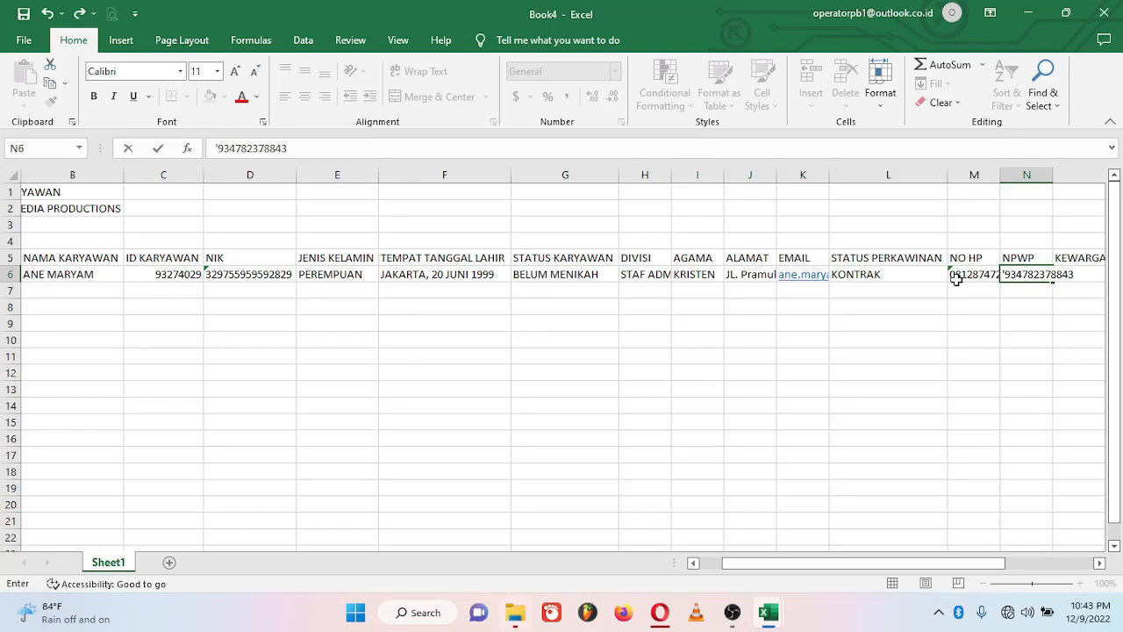
key("Tab")
type("INDONESI")
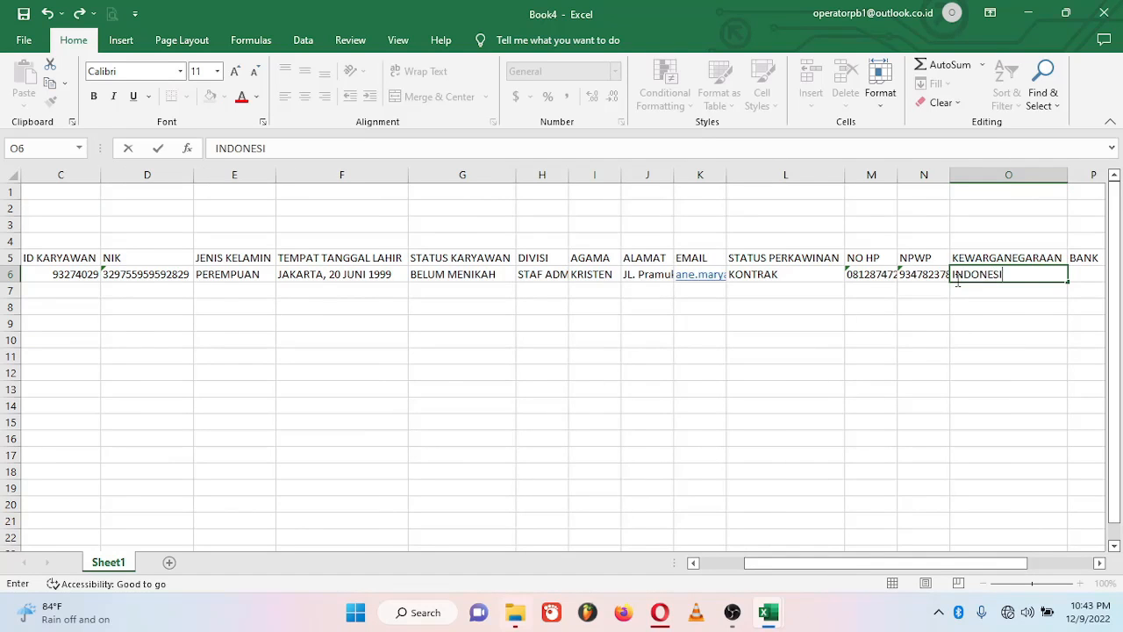
key("Tab")
type("BCA")
key("Tab")
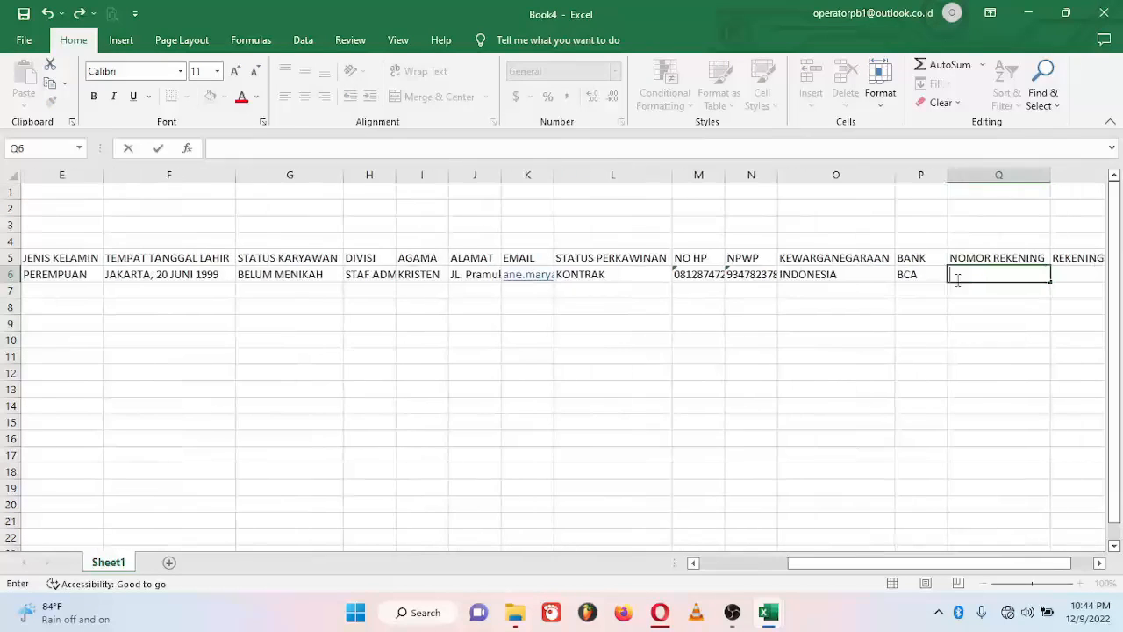
key("Tab")
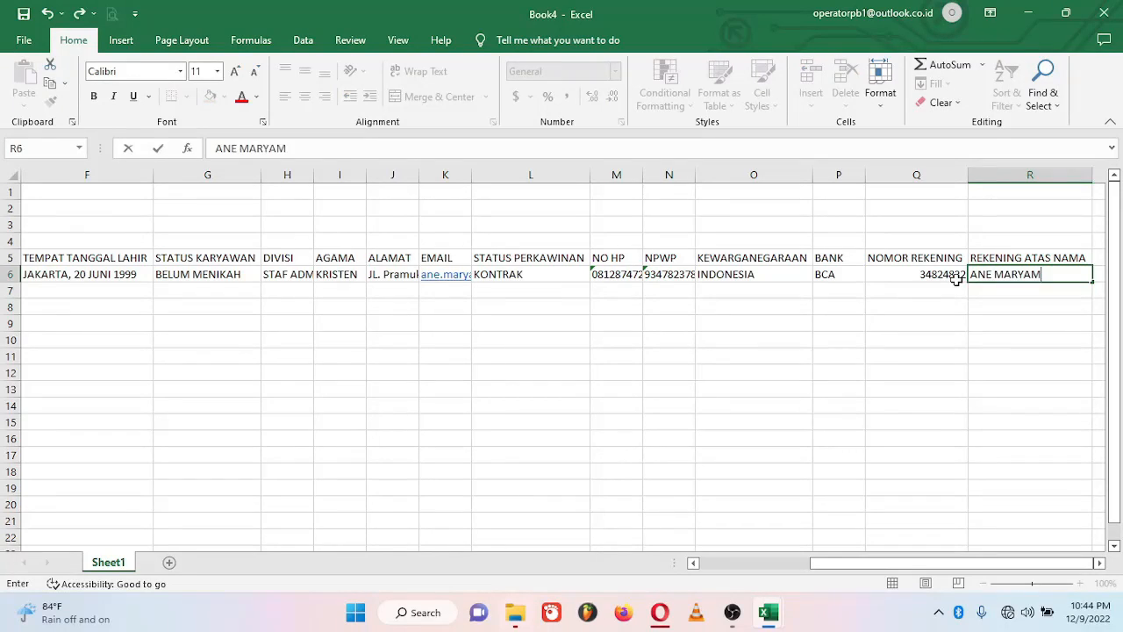
key("Return")
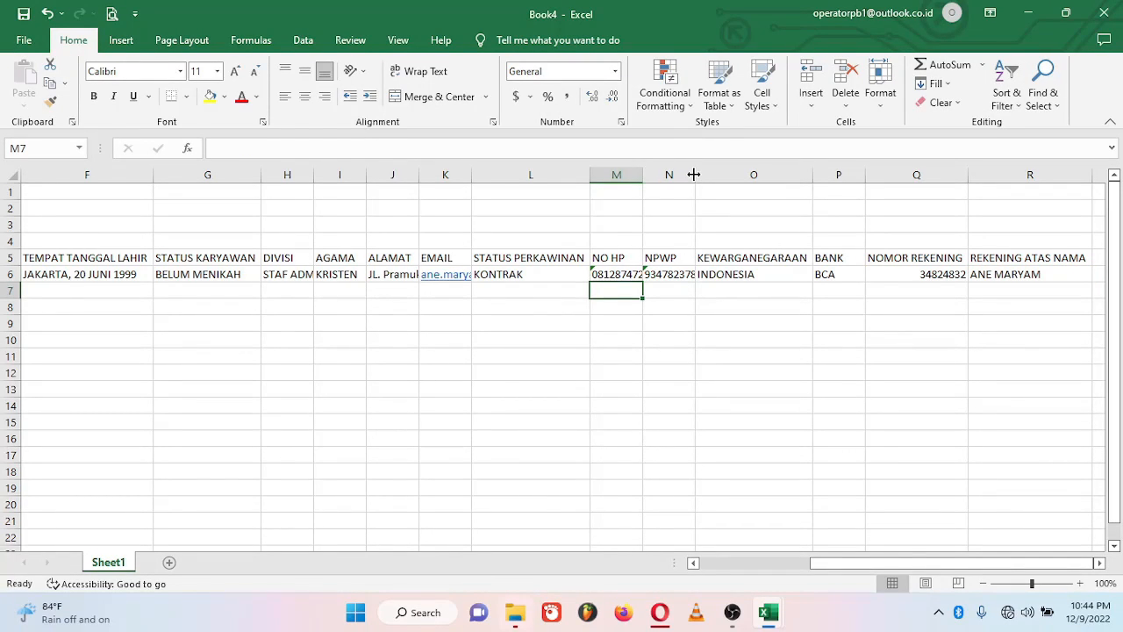
Step: Auto-fit columns N, M, K, J and H so the new entries display fully
double_click(695, 175)
double_click(642, 174)
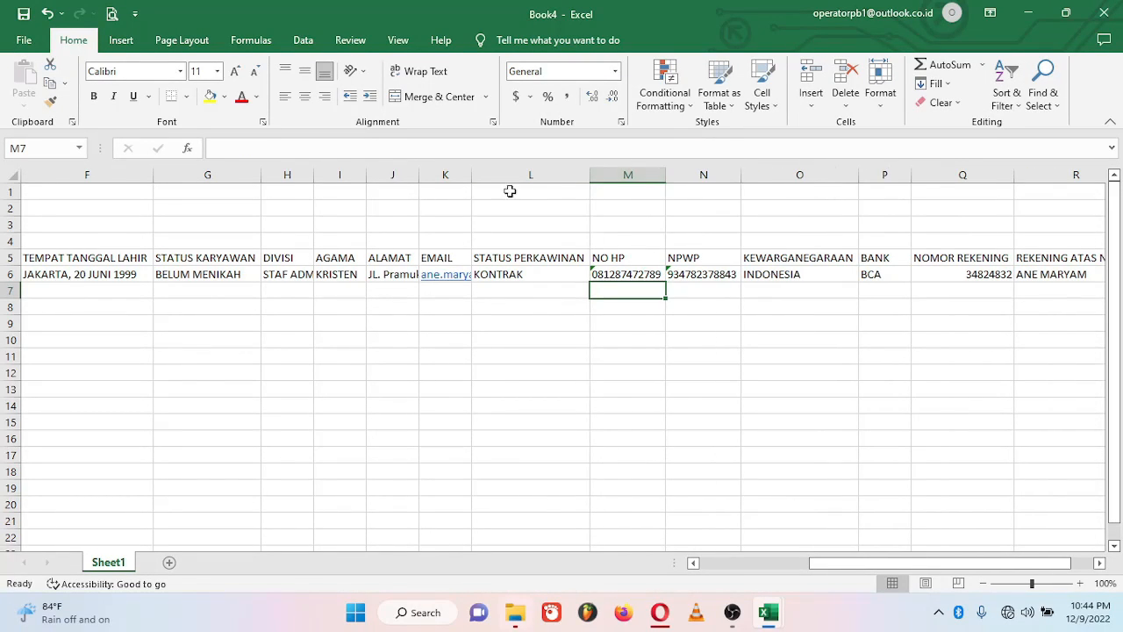
double_click(469, 176)
double_click(418, 176)
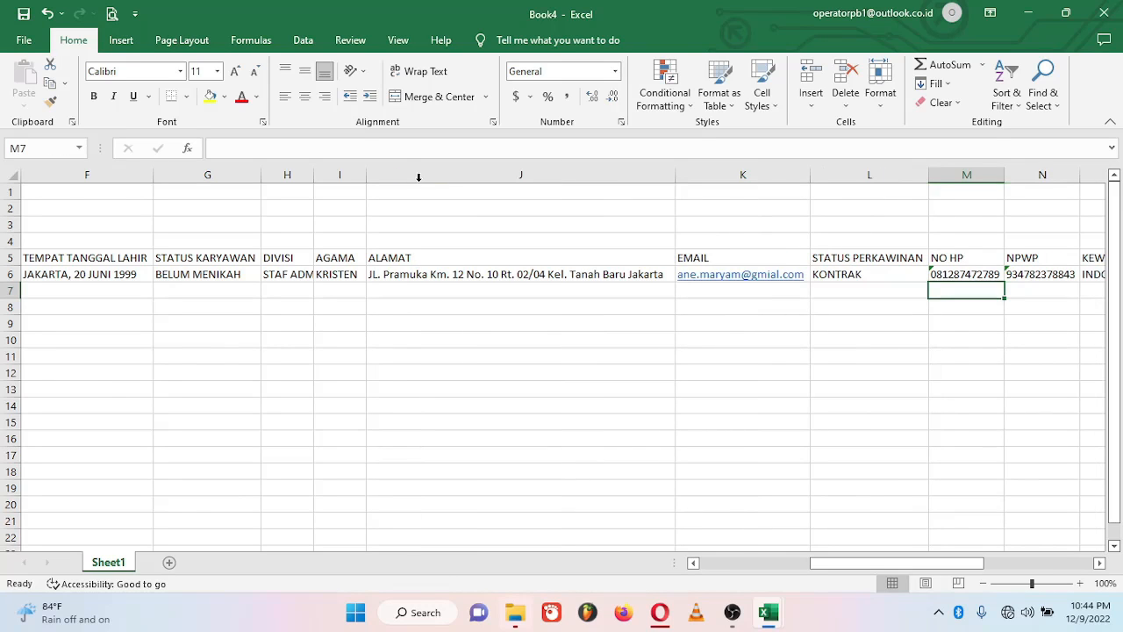
double_click(314, 175)
left_click_drag(823, 572, 712, 571)
left_click(125, 290)
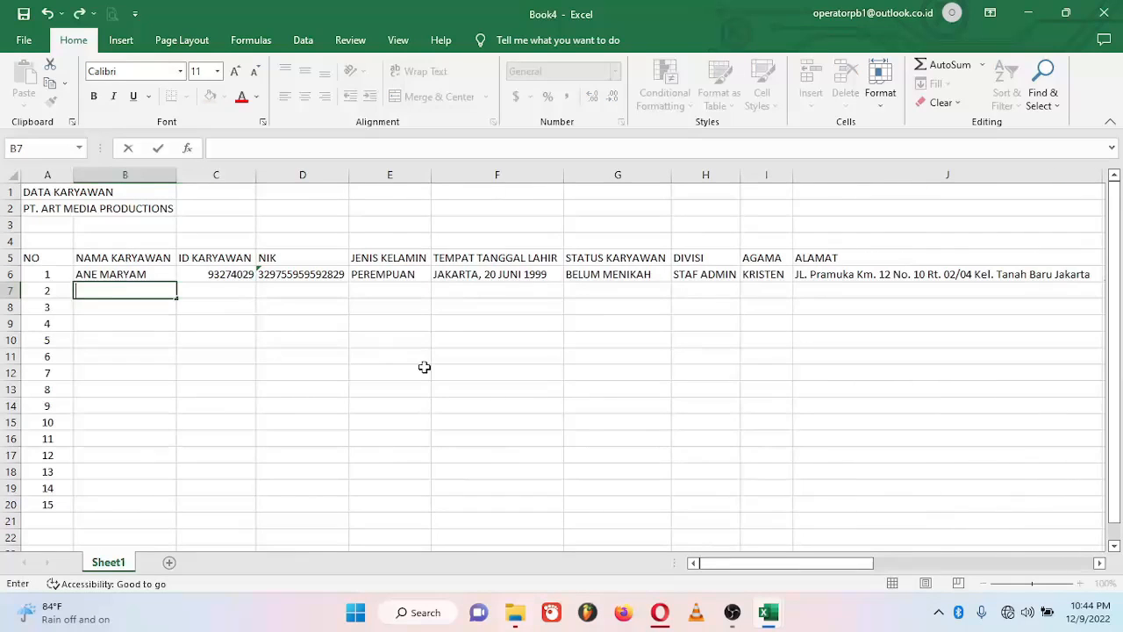
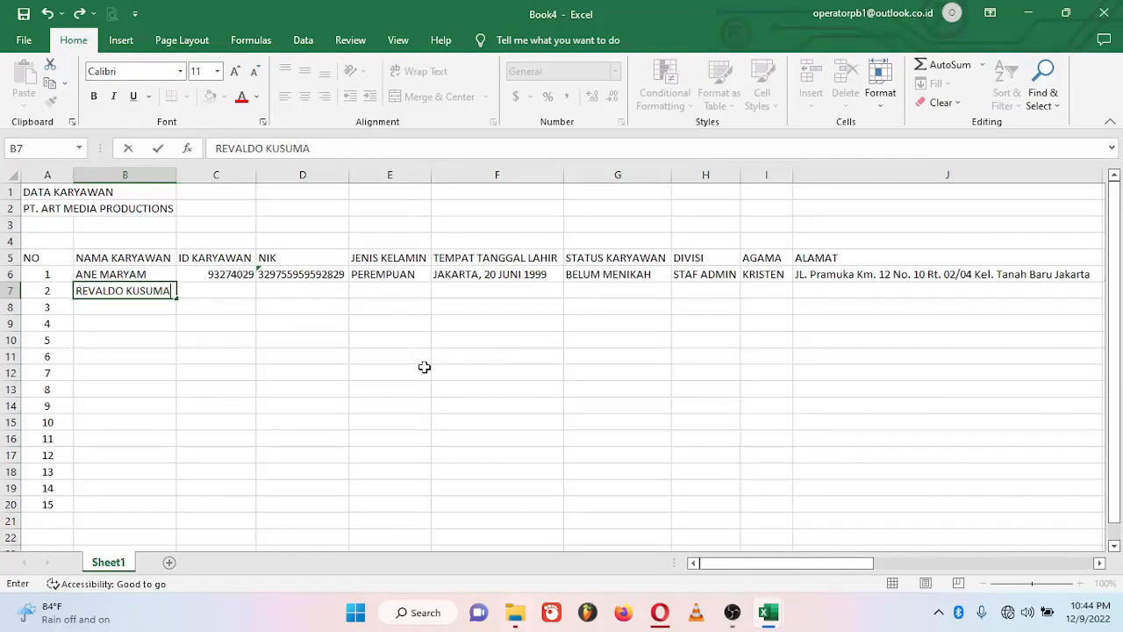
Step: Enter the second employee's name, ID, NIK, LAKI-LAKI and birthplace and date in row 7
key("Tab")
type("8432974")
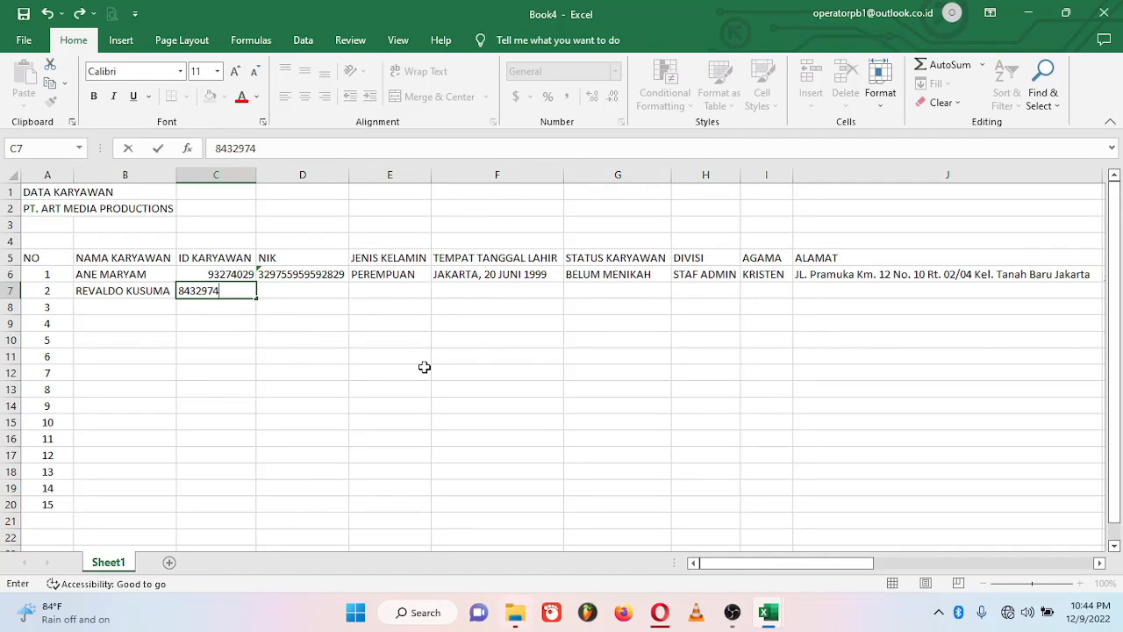
type("3")
key("Tab")
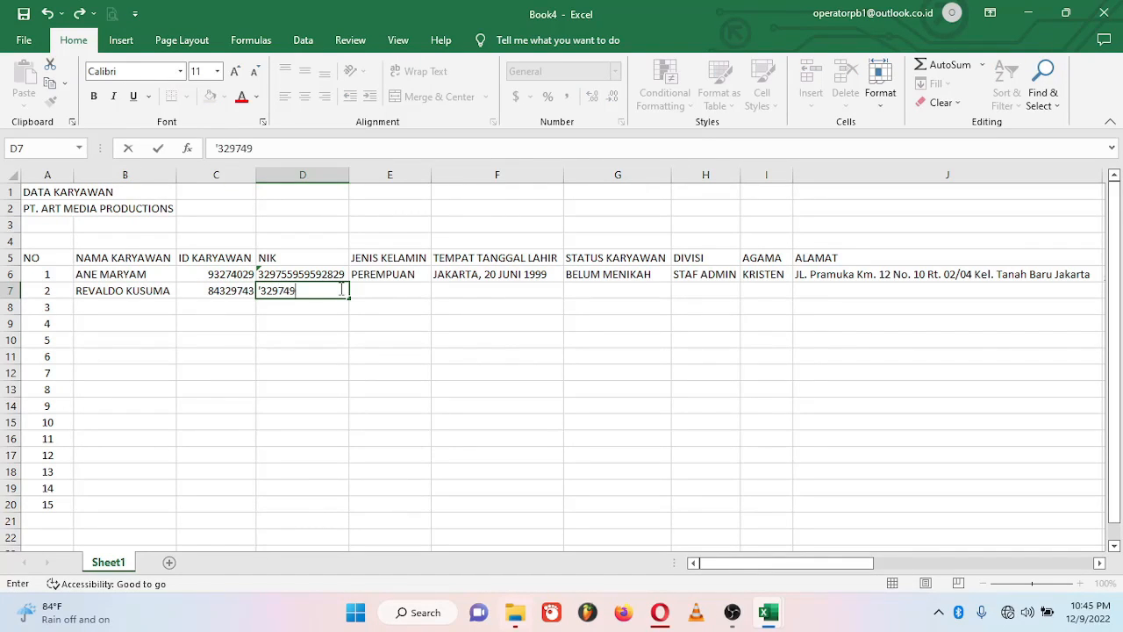
key("Tab")
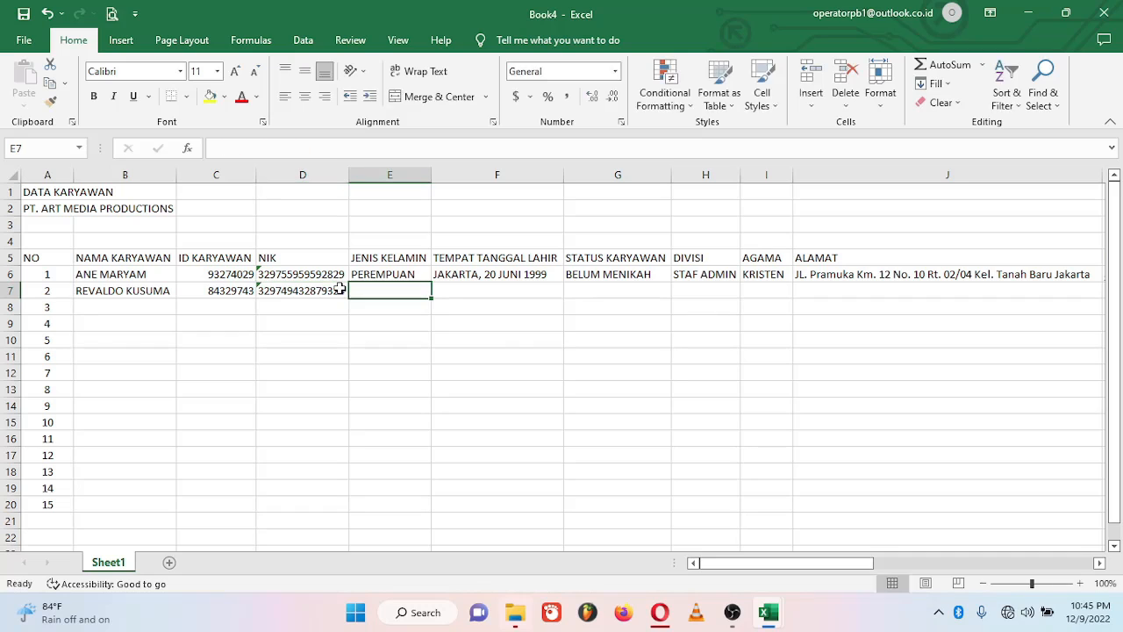
type("LAKI-LAKI")
key("Tab")
type("YOGYAKART")
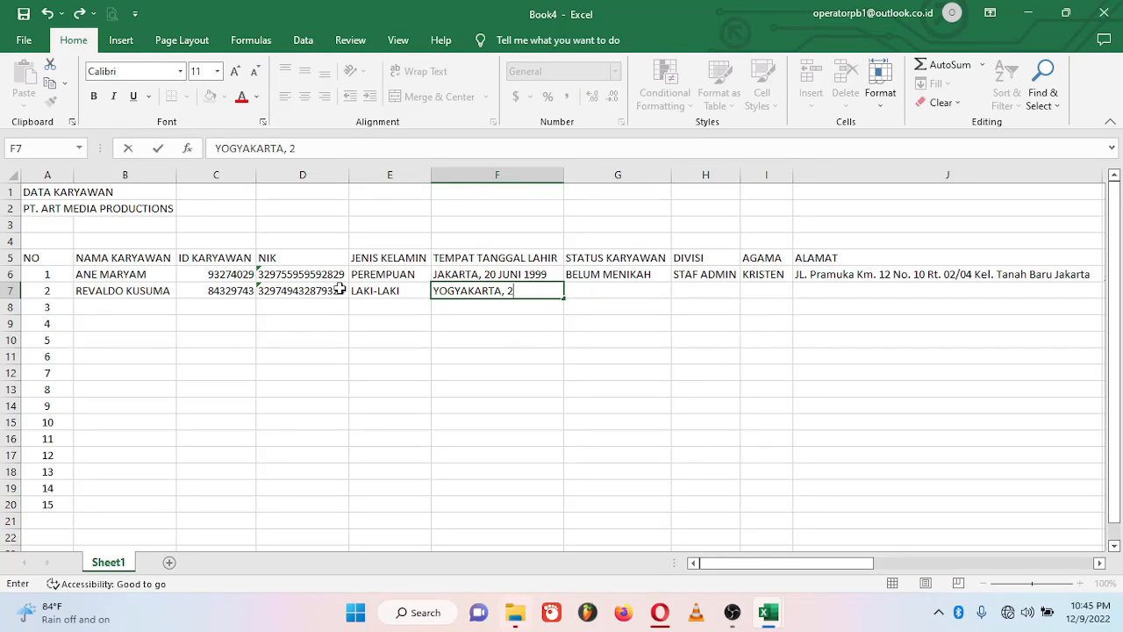
type("A, 21 MEI 1994")
key("Tab")
Step: Add MENIKAH, PRODUKSI, the religion, address, e-mail and KARYAWAN TETAP to row 7
type("MENIKAH")
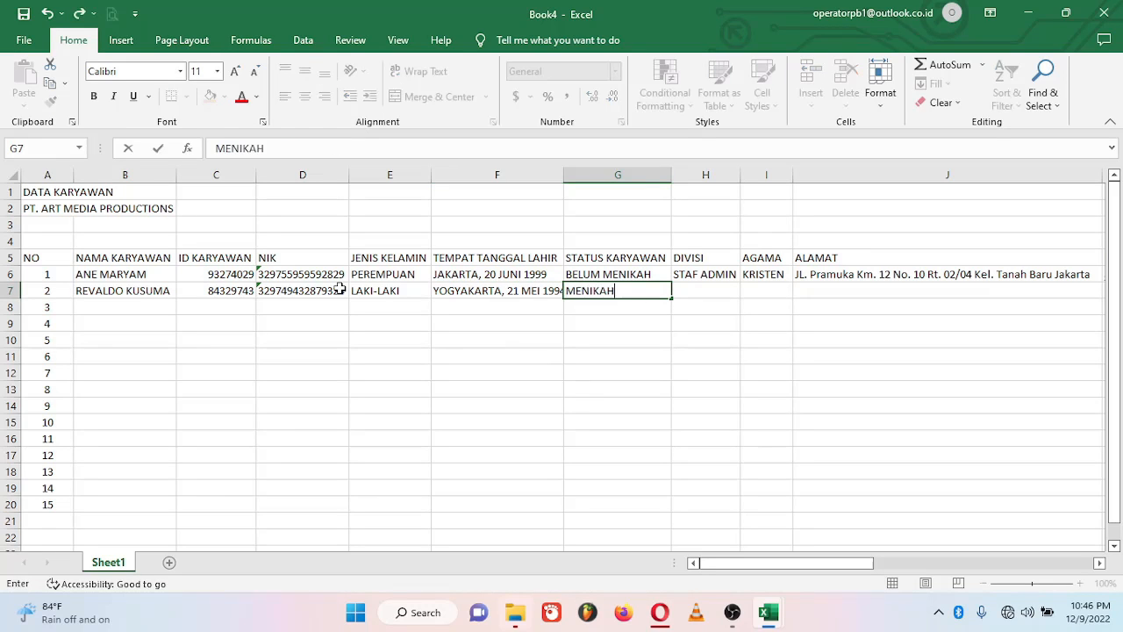
key("Tab")
type("PRODUKSI")
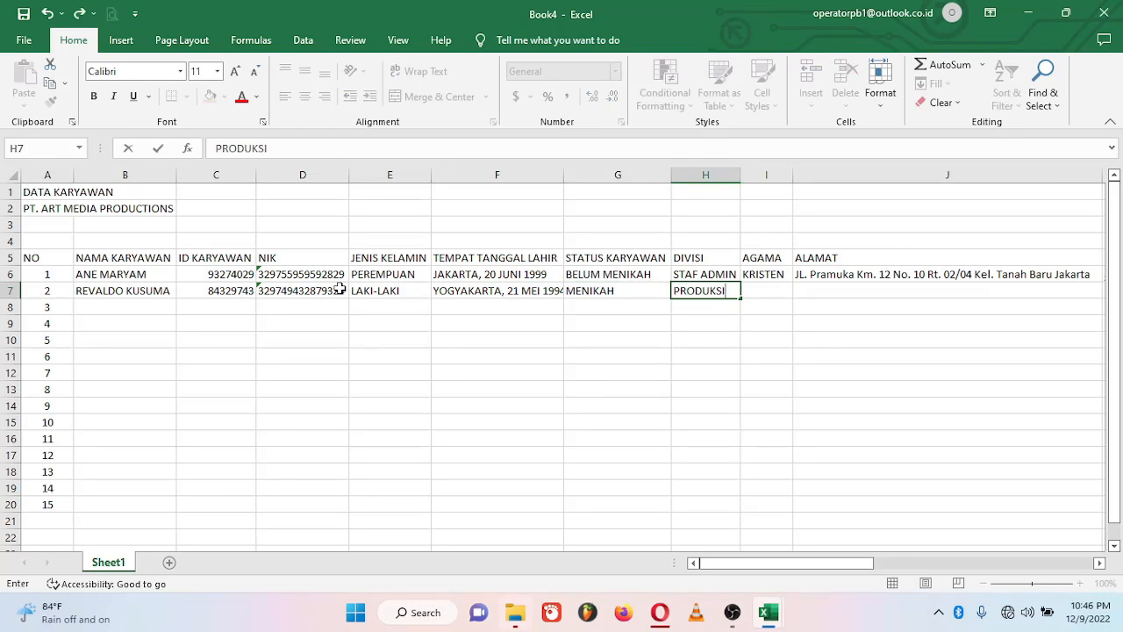
key("Tab")
type("K")
key("Tab")
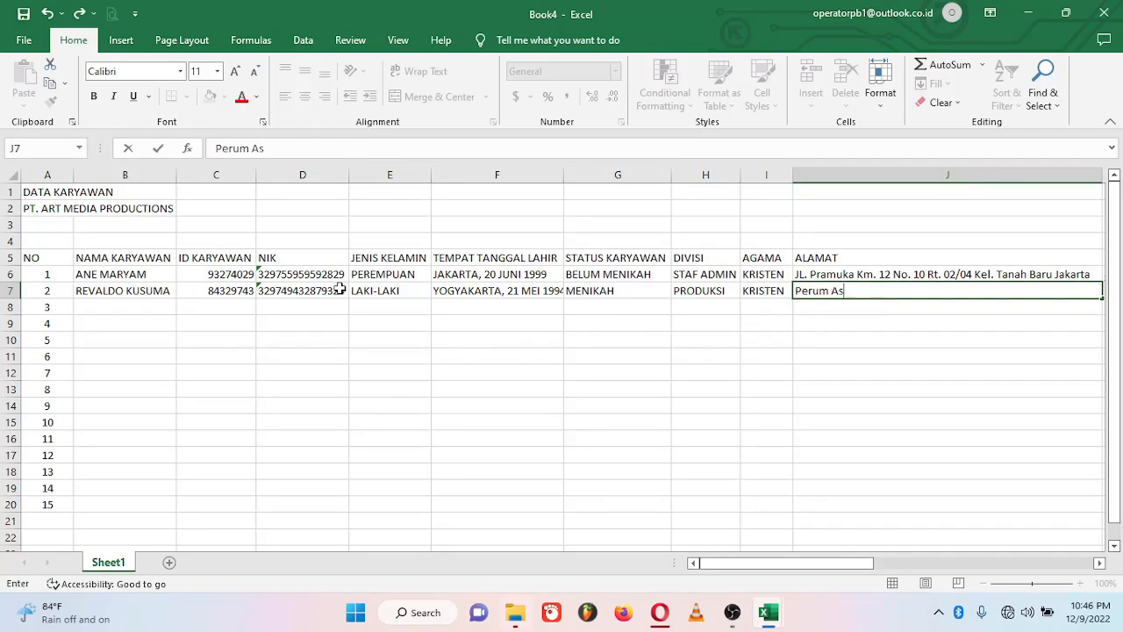
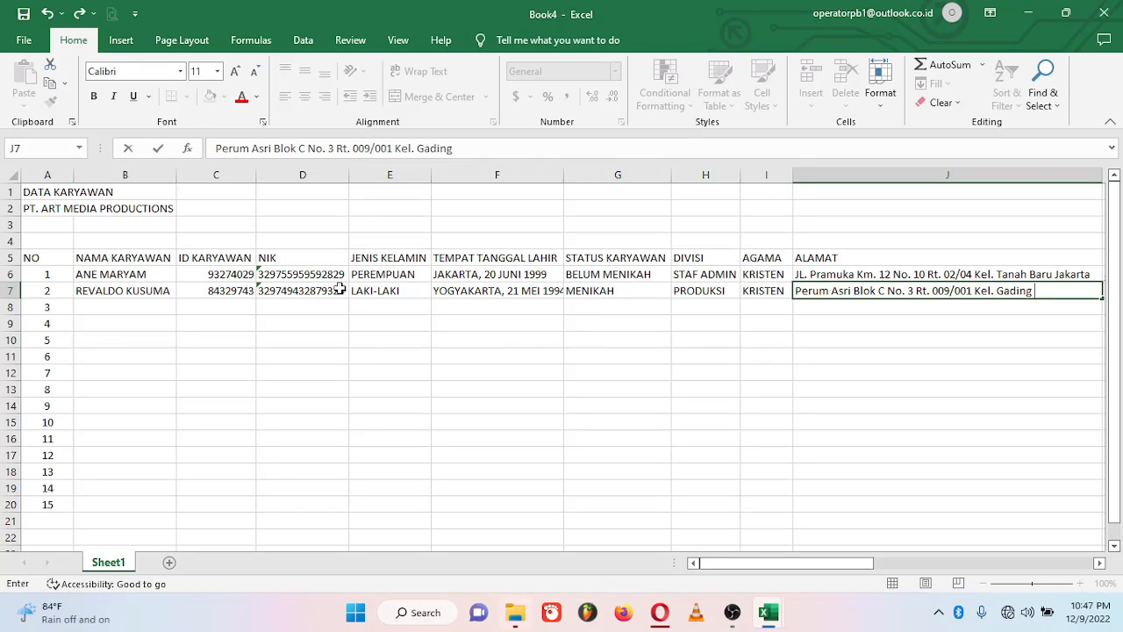
key("Tab")
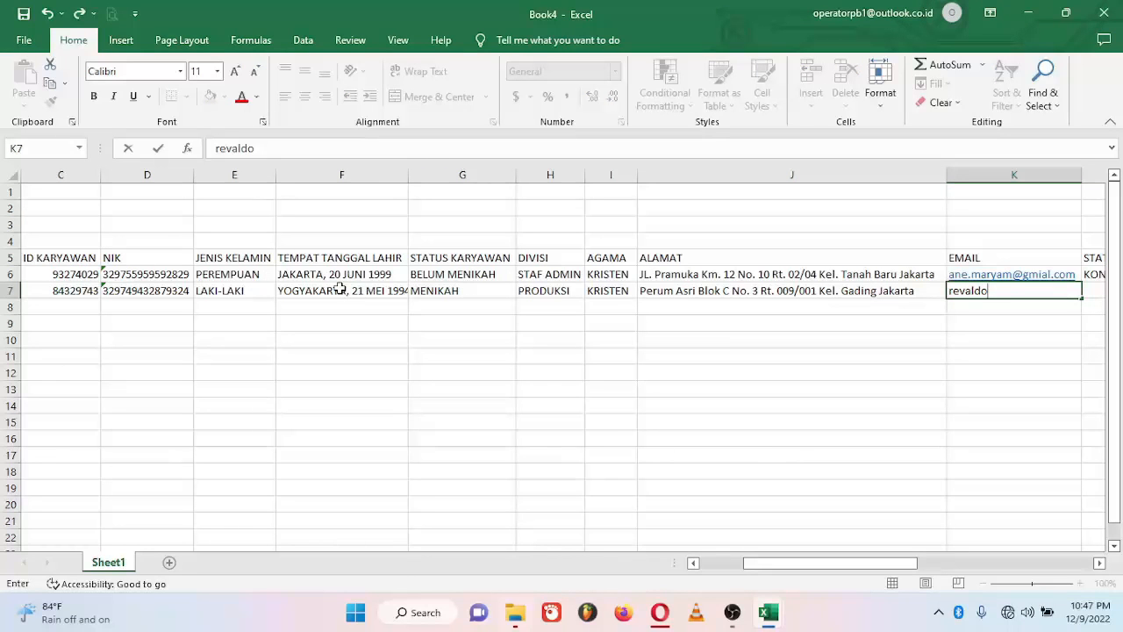
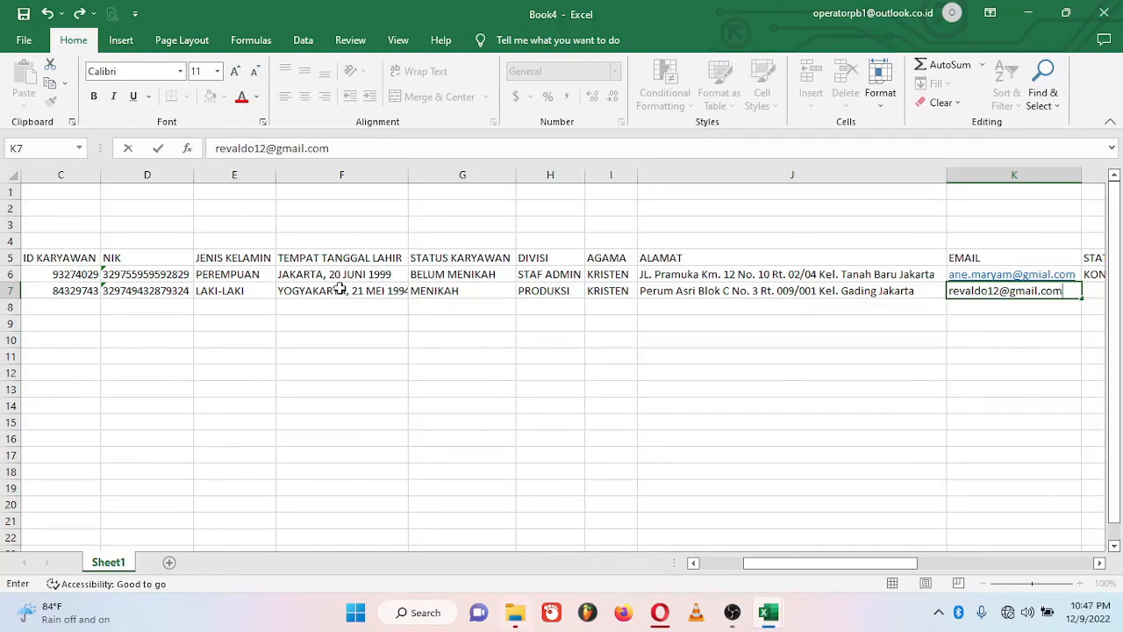
key("Tab")
type("KARYAWAN TETAP")
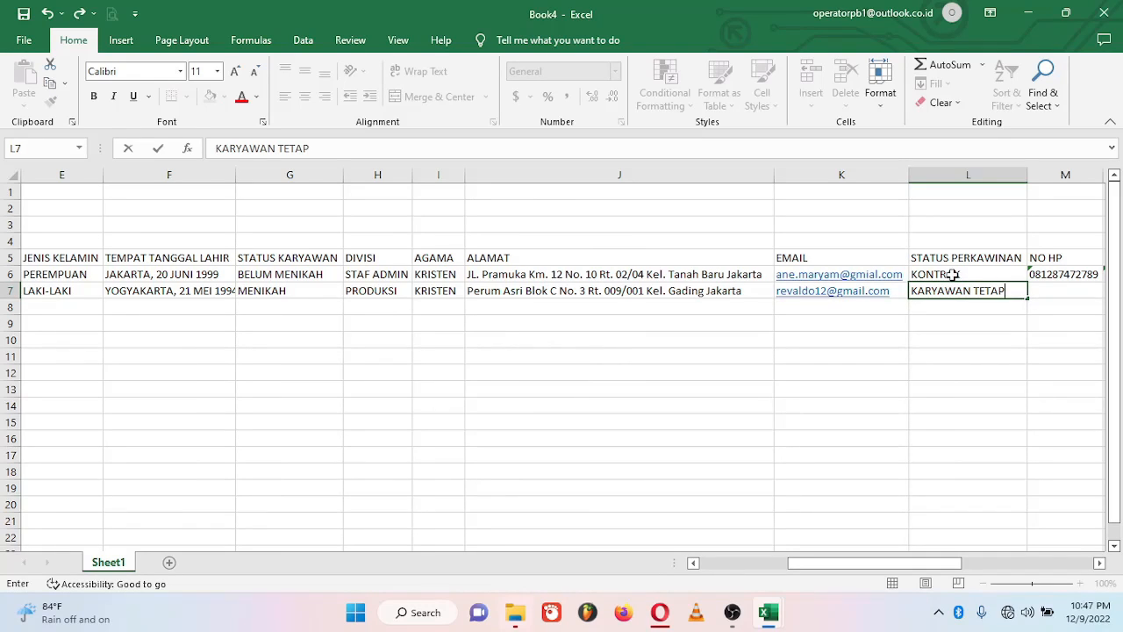
left_click(297, 276)
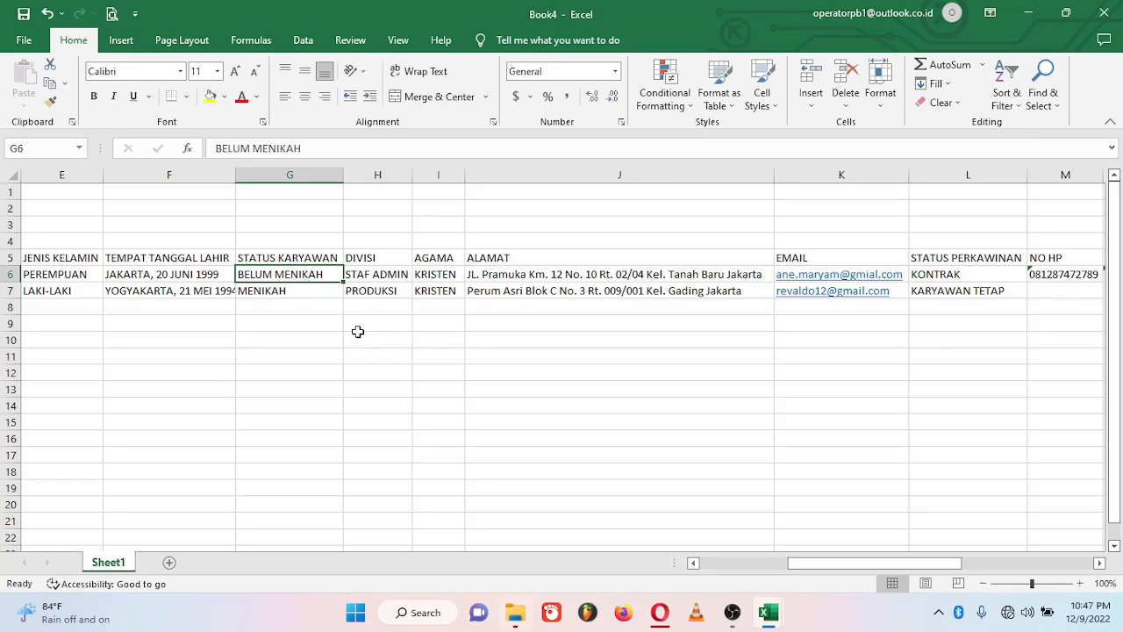
Step: Correct G6/G7 to KARYAWAN KONTRAK/KARYAWAN TETAP and L6/L7 to BELUM MENIKAH/MENIKAH
key("BackSpace")
type("KARYAWAN  ")
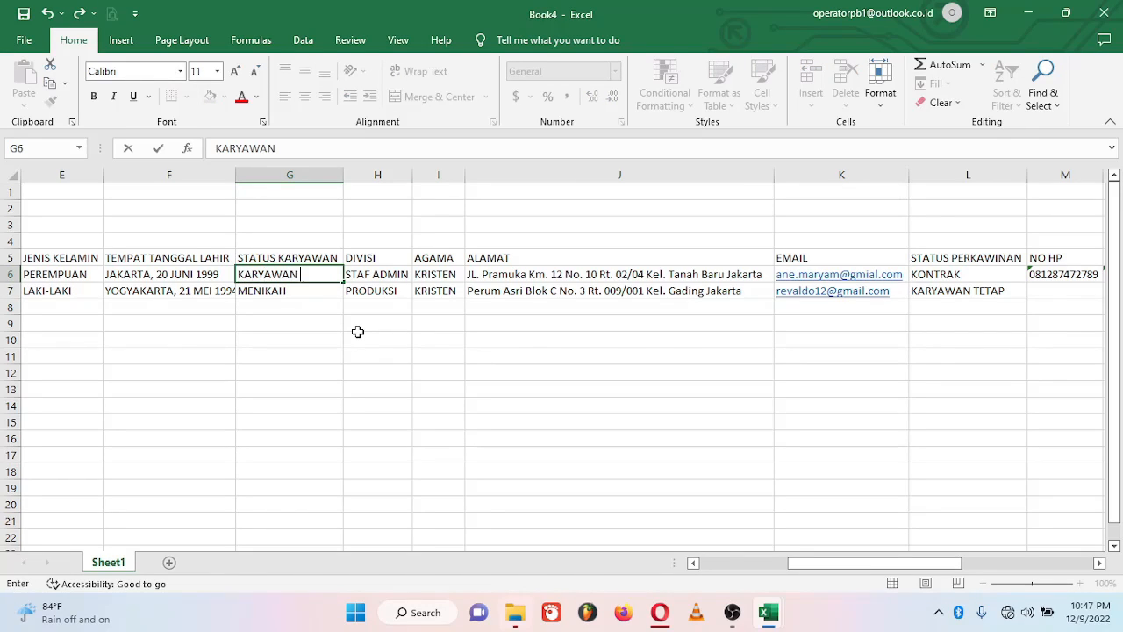
type("KONTRAK")
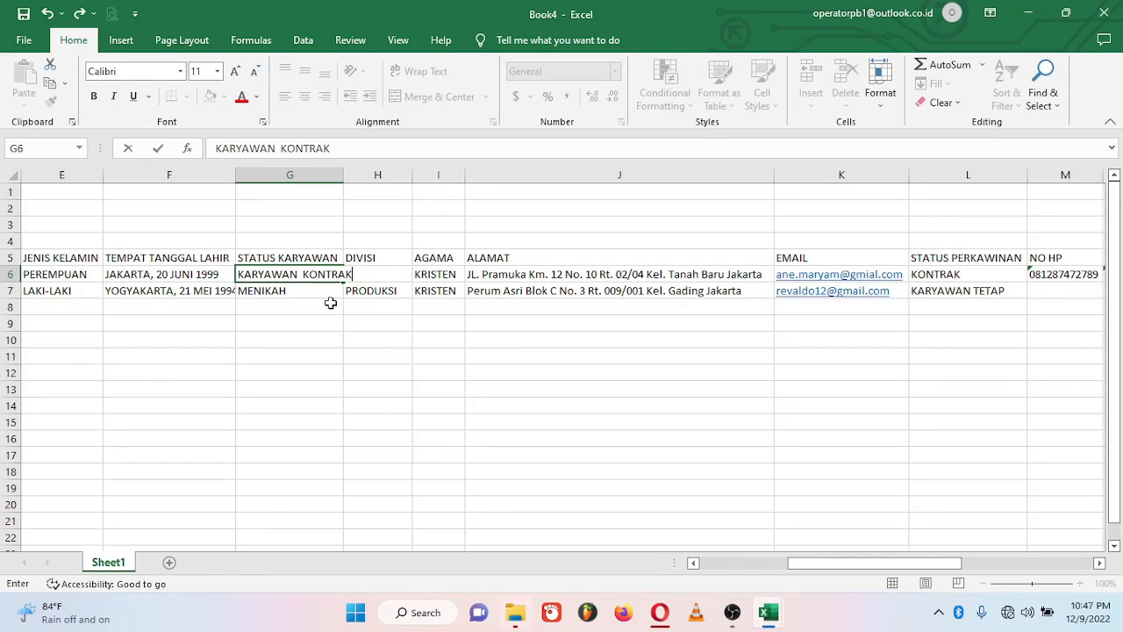
left_click(324, 294)
type("KARWA")
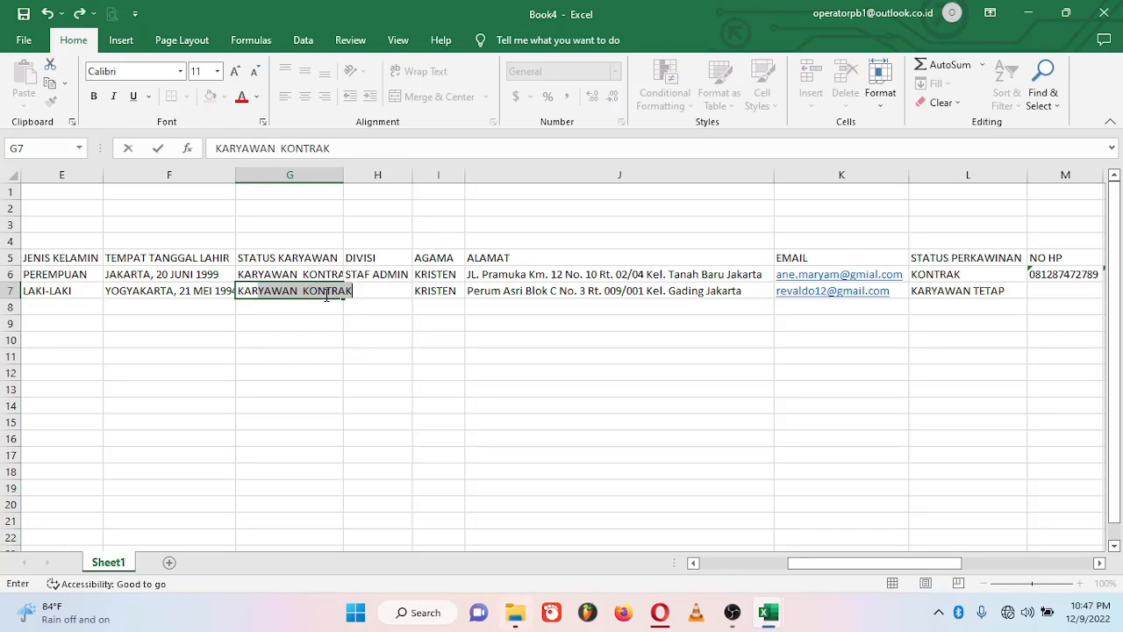
key("BackSpace")
key("BackSpace")
key("BackSpace")
key("BackSpace")
type("ARYAWAN TETAP")
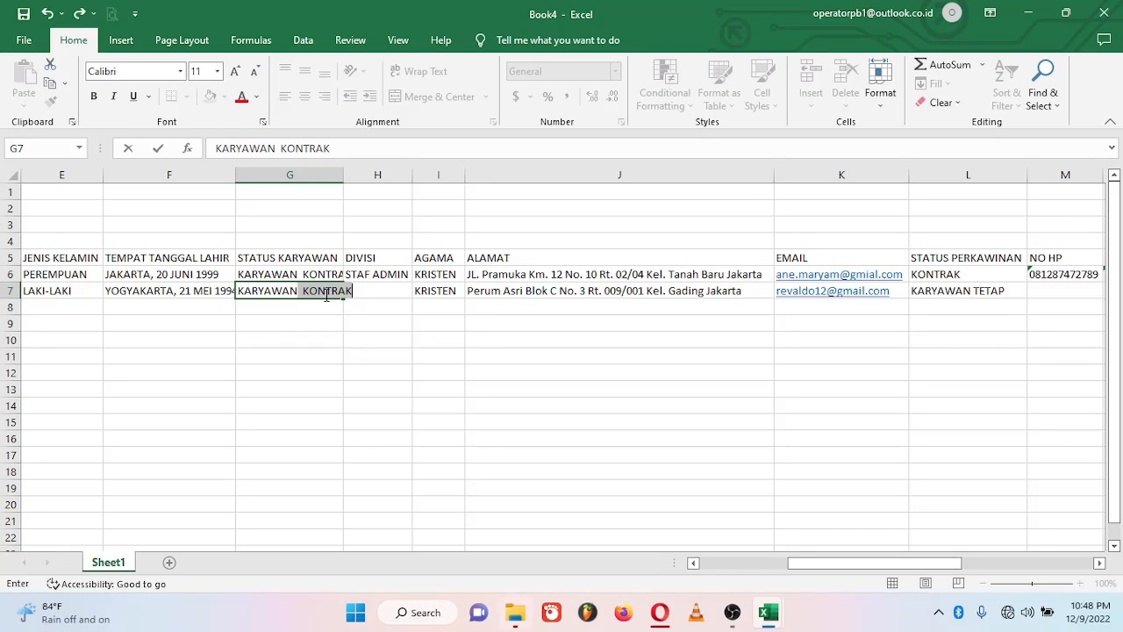
left_click(945, 280)
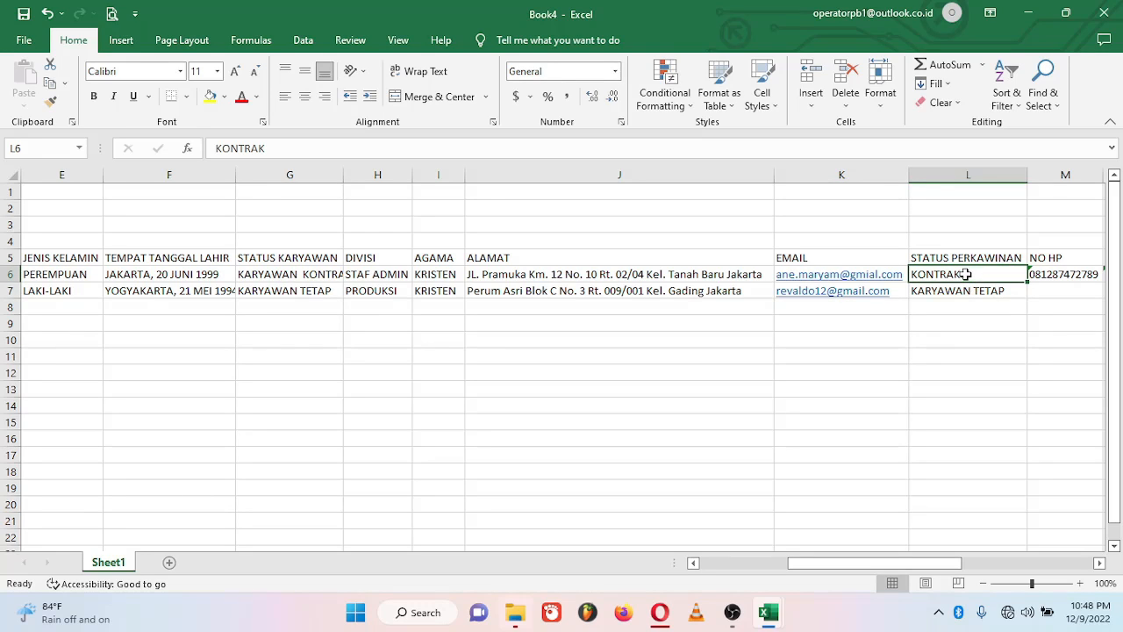
type("BELUM MENIKAH")
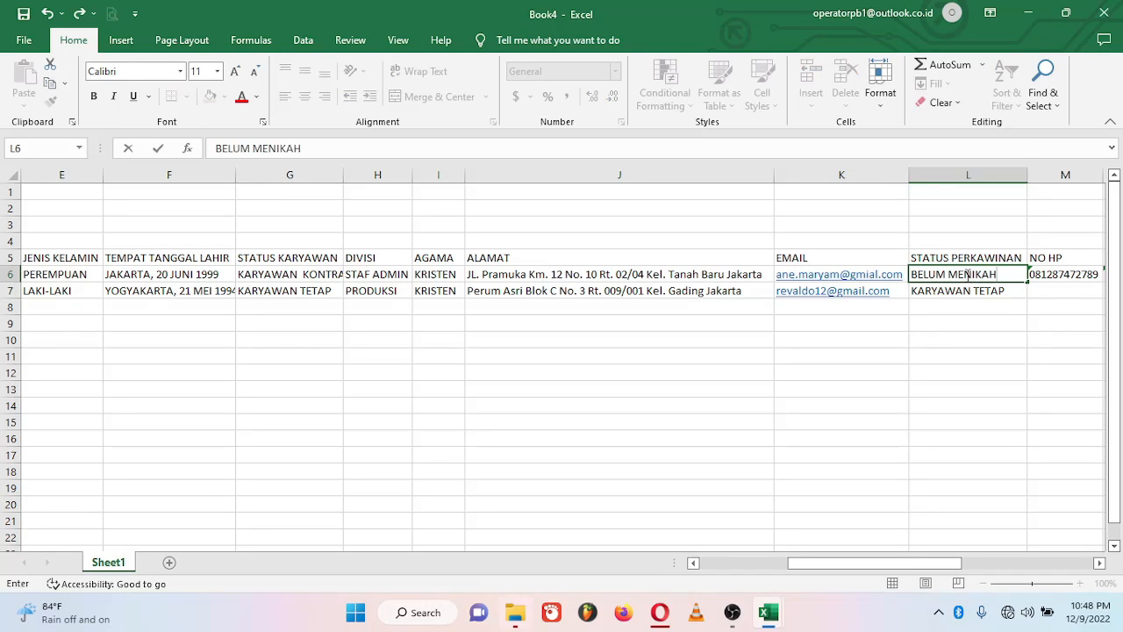
left_click(964, 290)
type("MENIKAH")
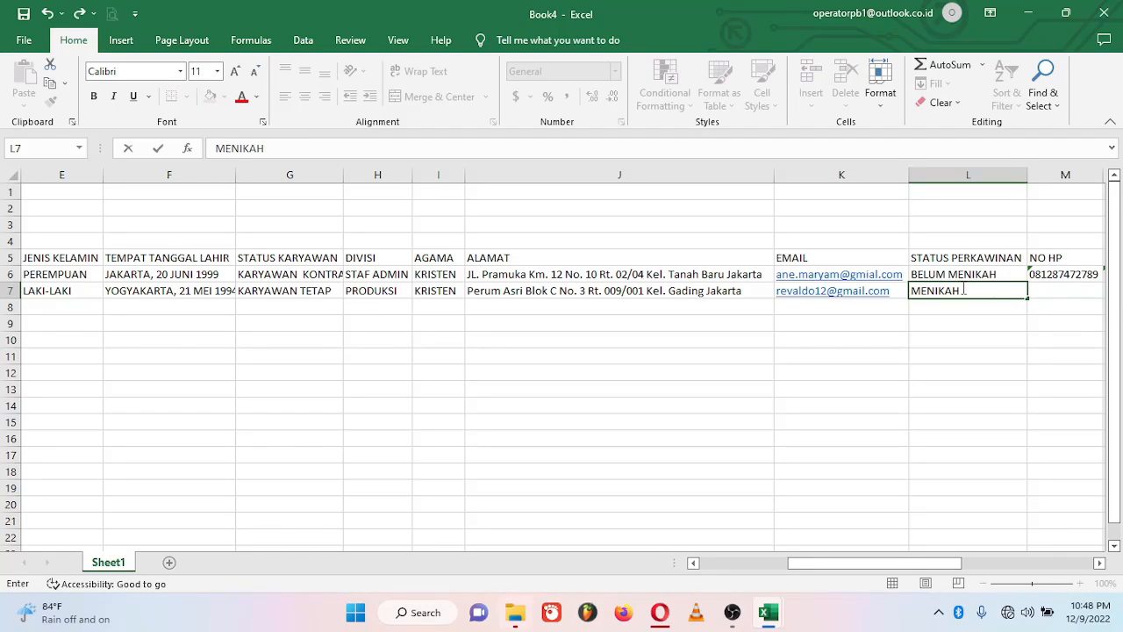
Step: Fill row 7's phone, NPWP, INDONESIA, BCA, account number and account holder name
key("Tab")
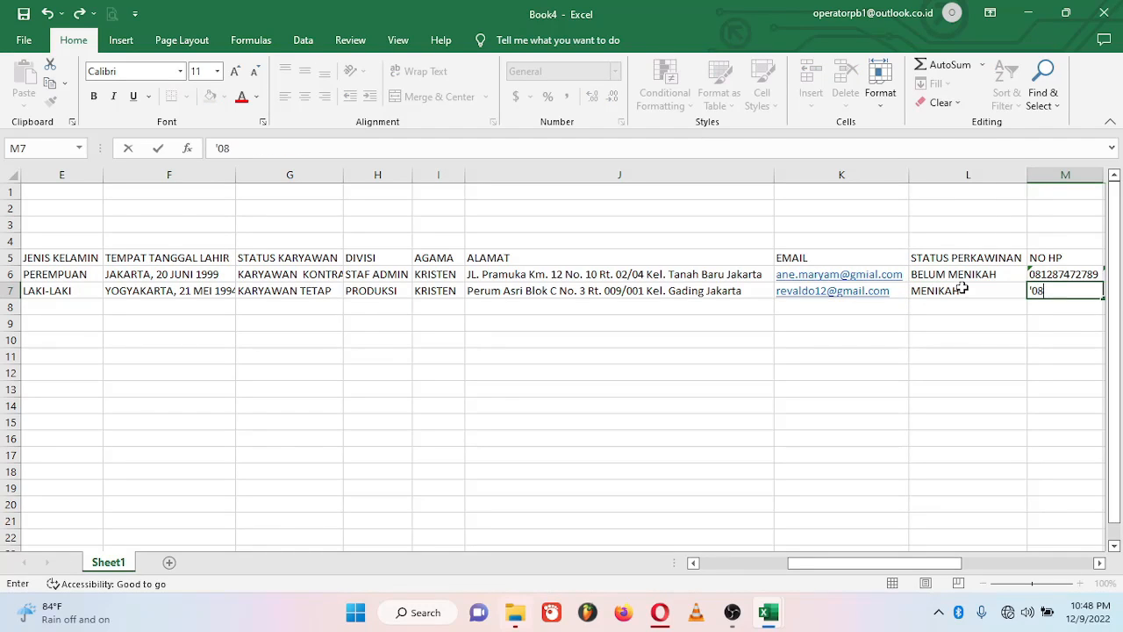
key("Tab")
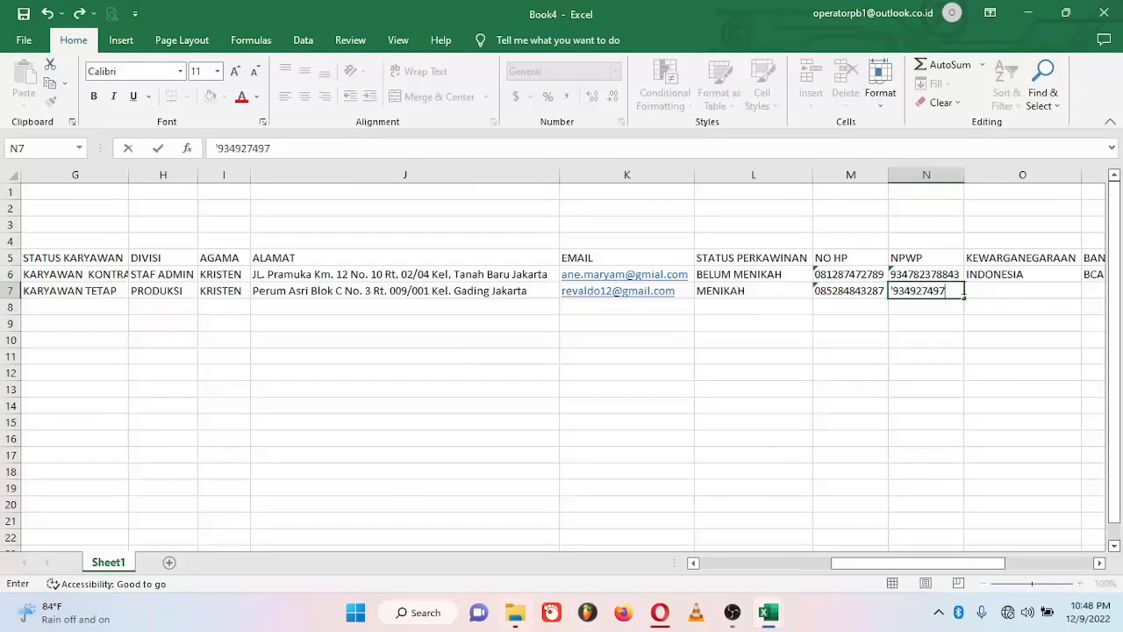
key("Tab")
type("INDONESIA")
key("Tab")
type("BCA")
key("Tab")
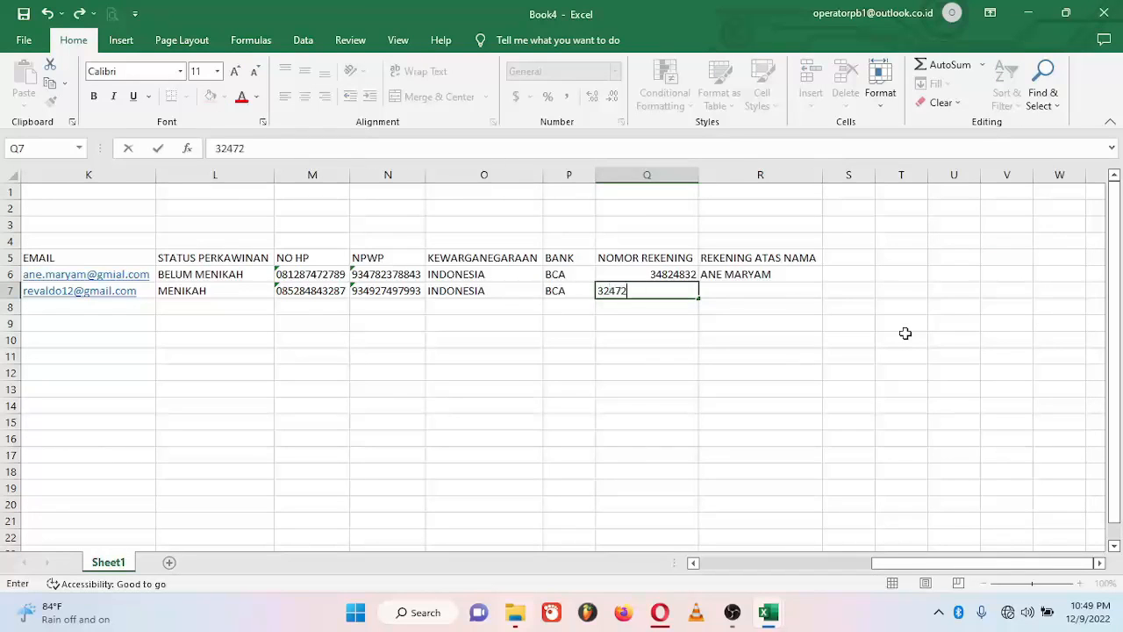
key("Tab")
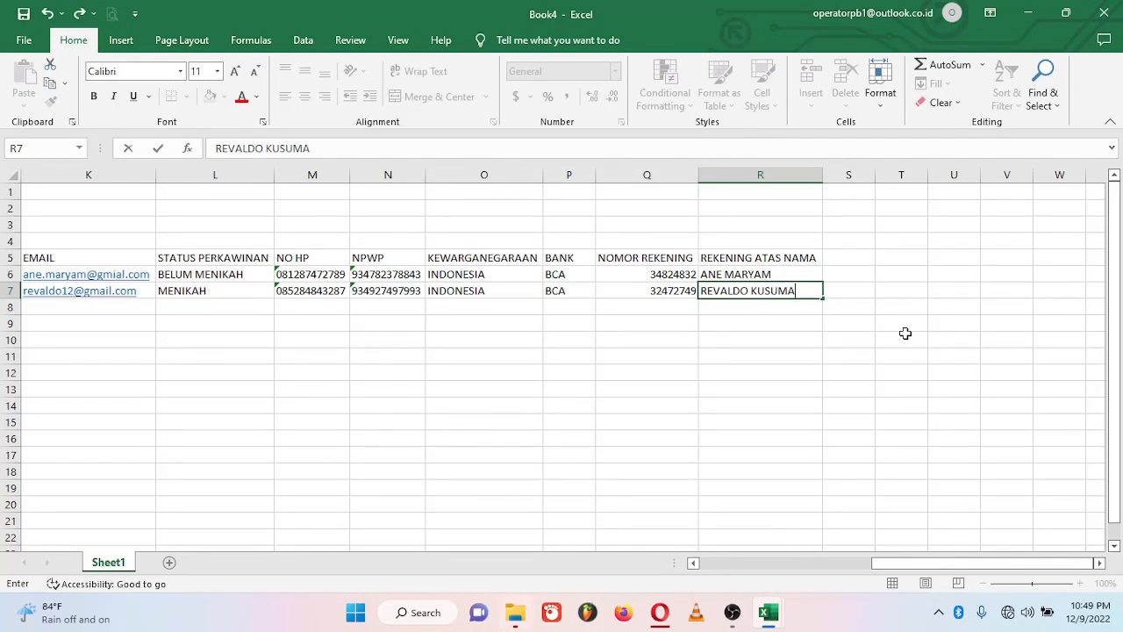
key("Return")
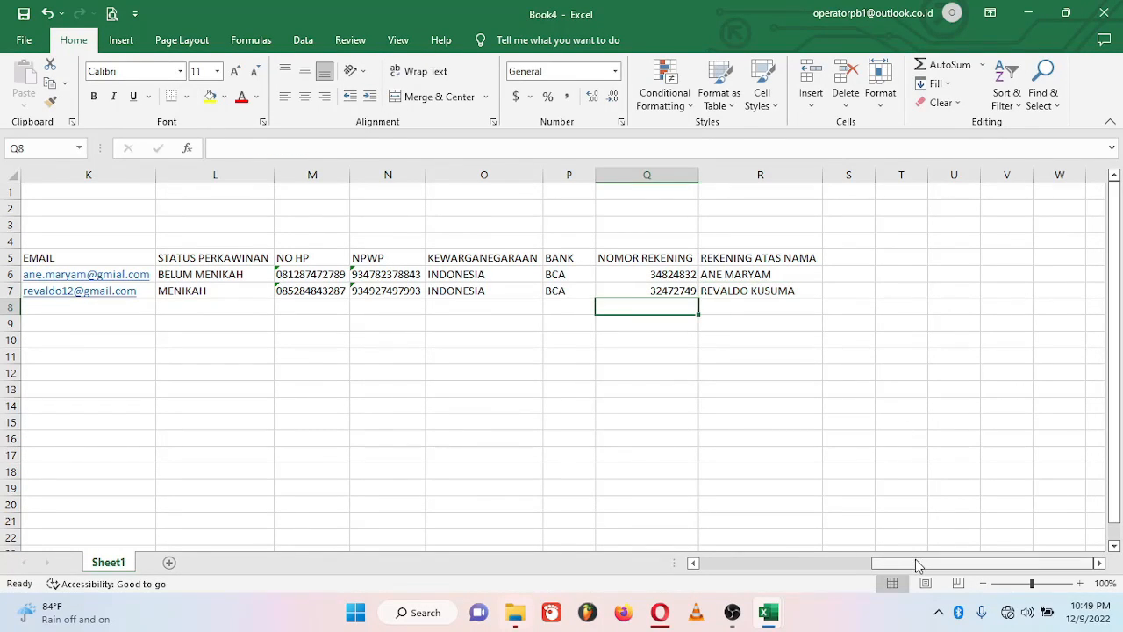
left_click_drag(915, 563, 676, 552)
Step: Enter the third employee's name, ID, NIK, LAKI-LAKI gender and birth place/date in row 8
left_click(123, 307)
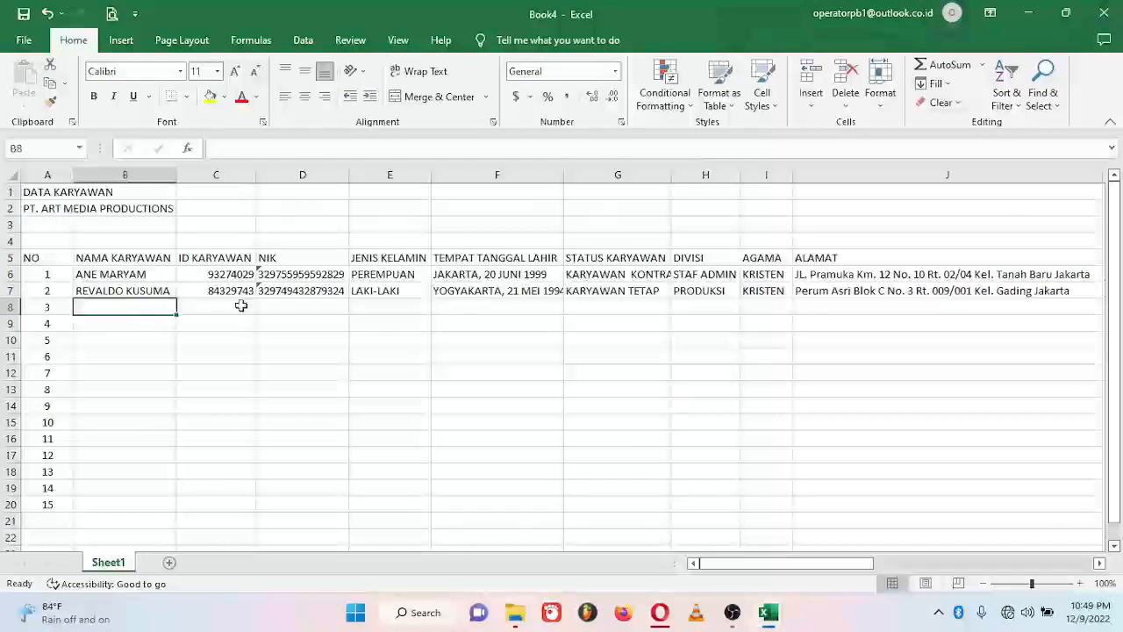
left_click(240, 305)
type("84274992")
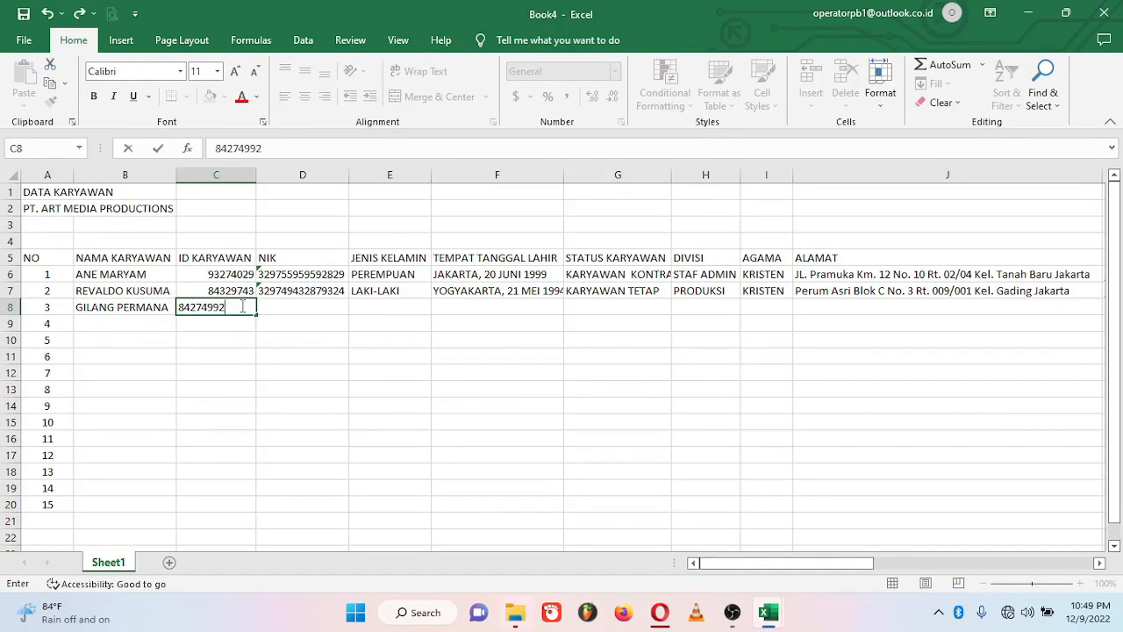
key("Tab")
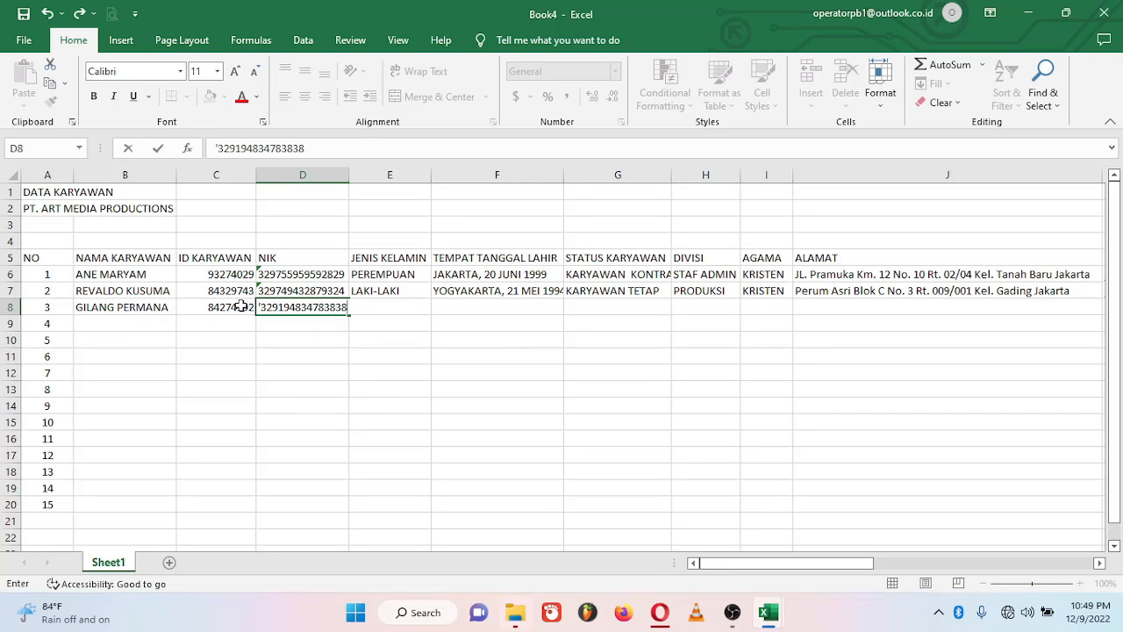
key("Tab")
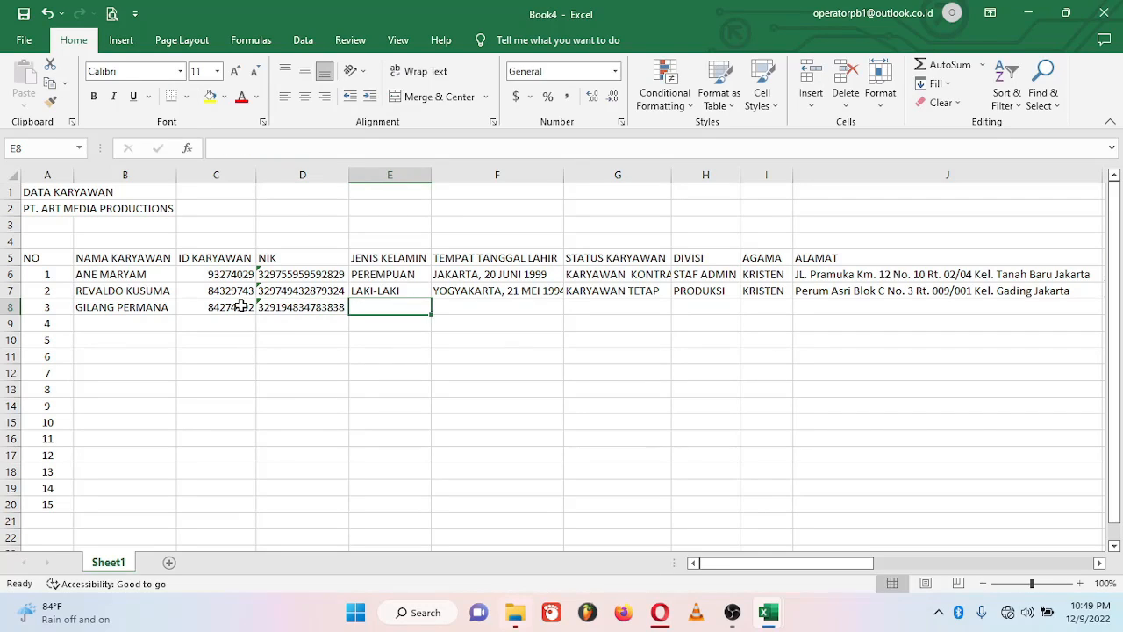
type("LAKI-LAKI")
key("Tab")
type("JAKARTA, ")
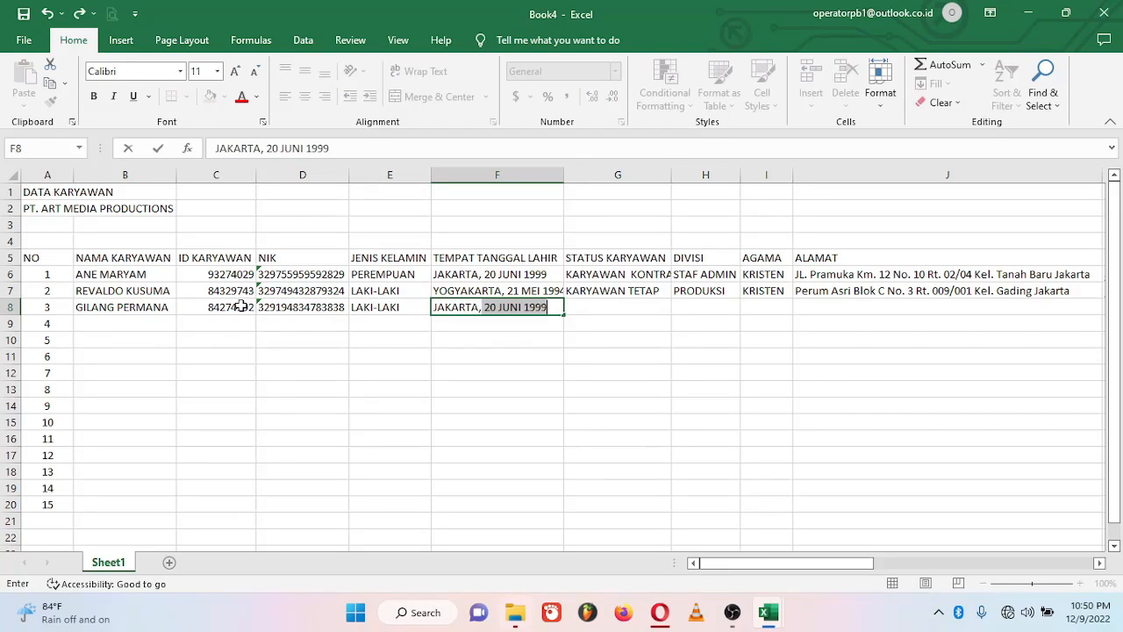
type("05 FEBRUARI 199")
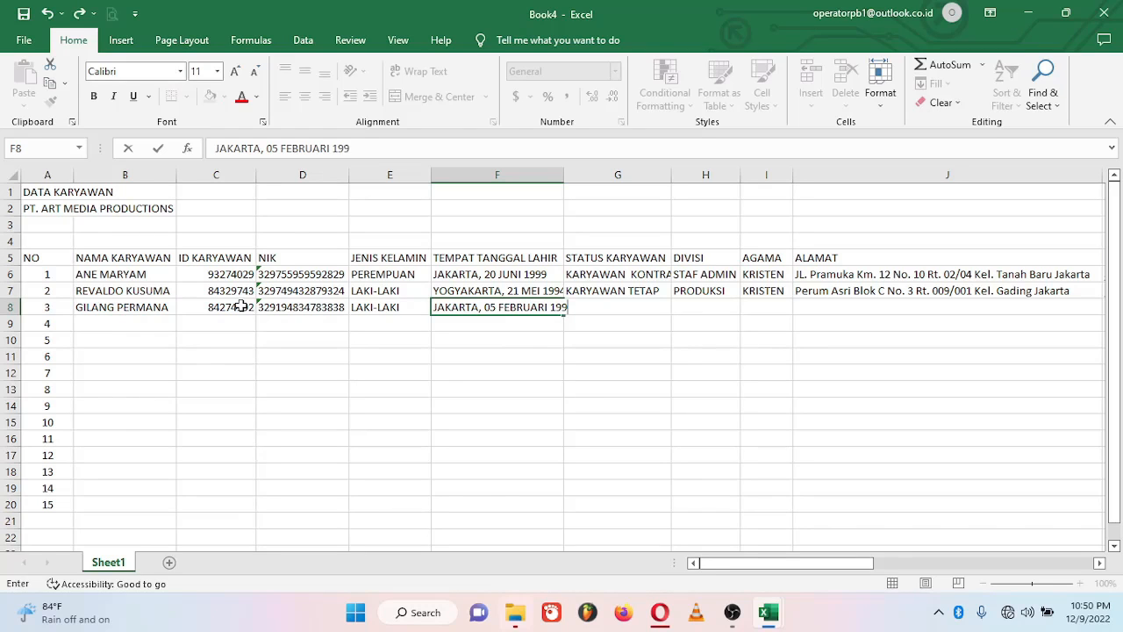
type("9")
Step: Add KARYAWAN KONTRAK status, PRODUKSI division, ISLAM, and the employee's address and e-mail
key("Tab")
type("KARYAWAN KONTRAK")
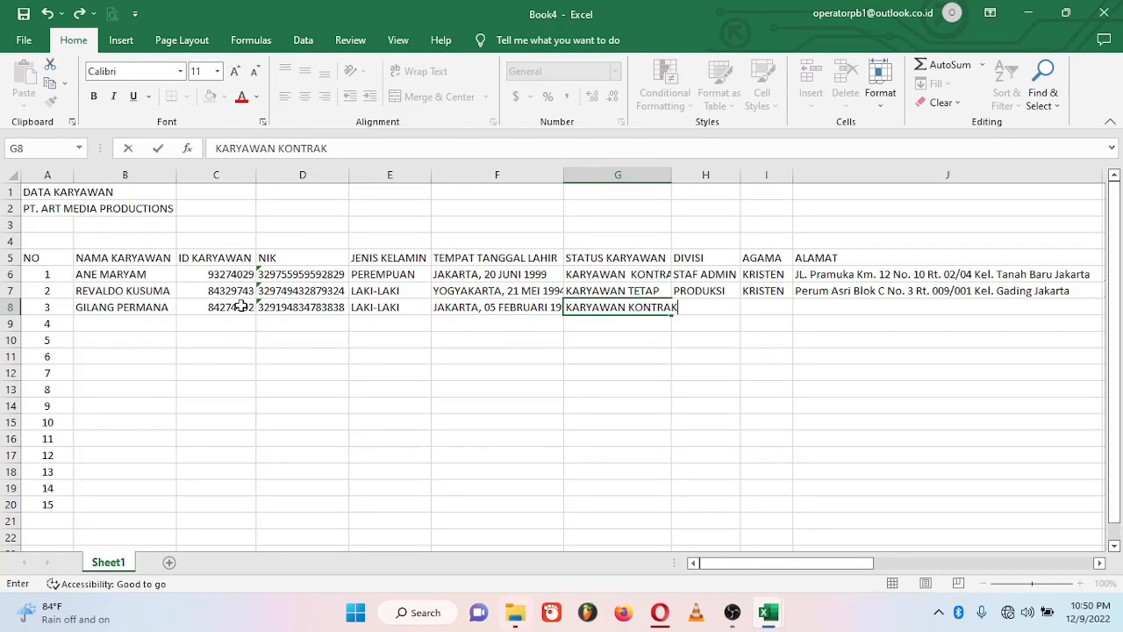
key("Tab")
type("P")
key("Tab")
type("ISLAM")
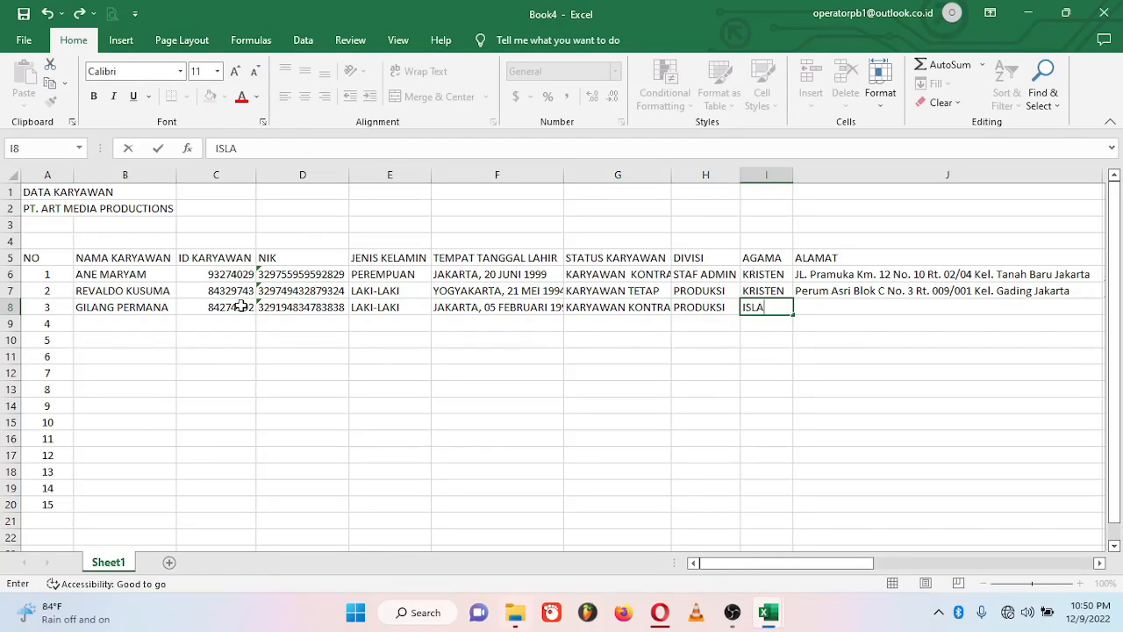
key("Tab")
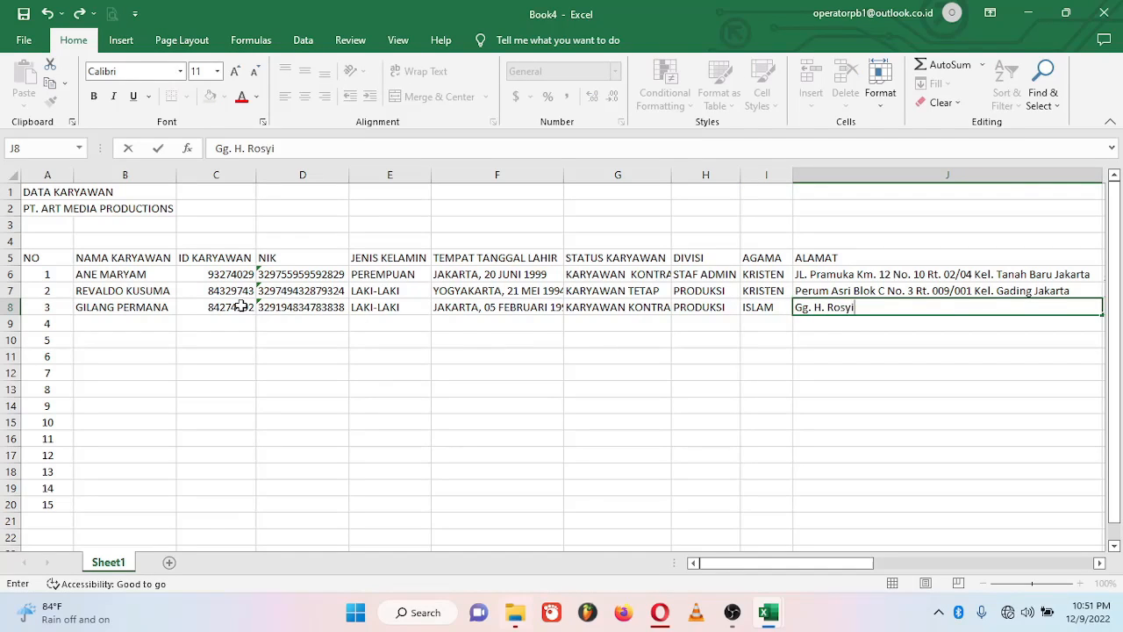
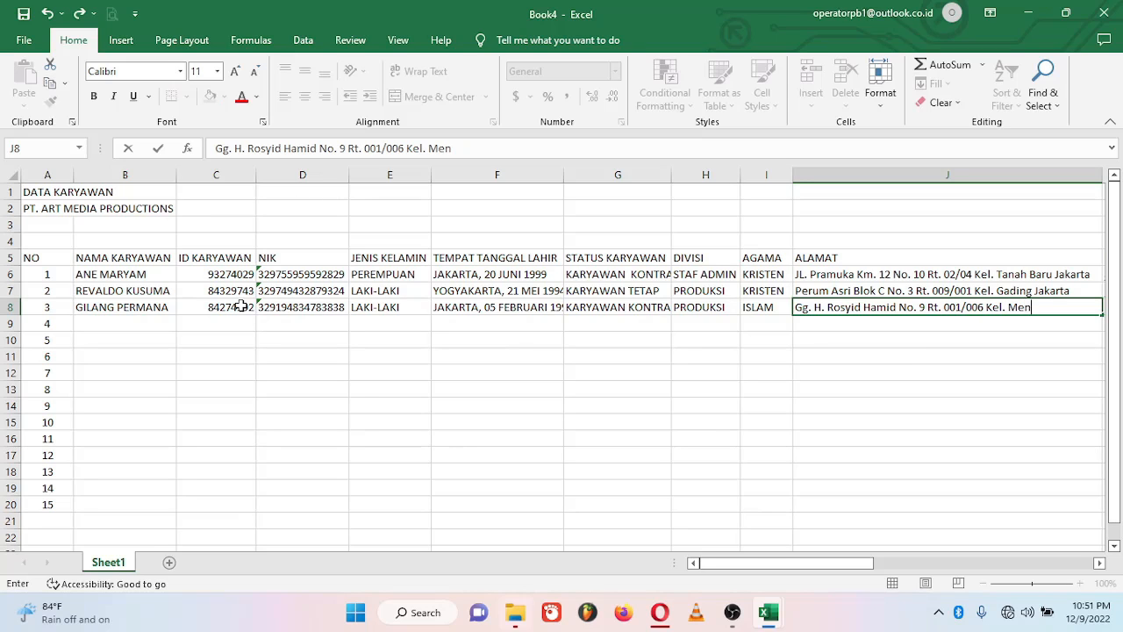
key("Tab")
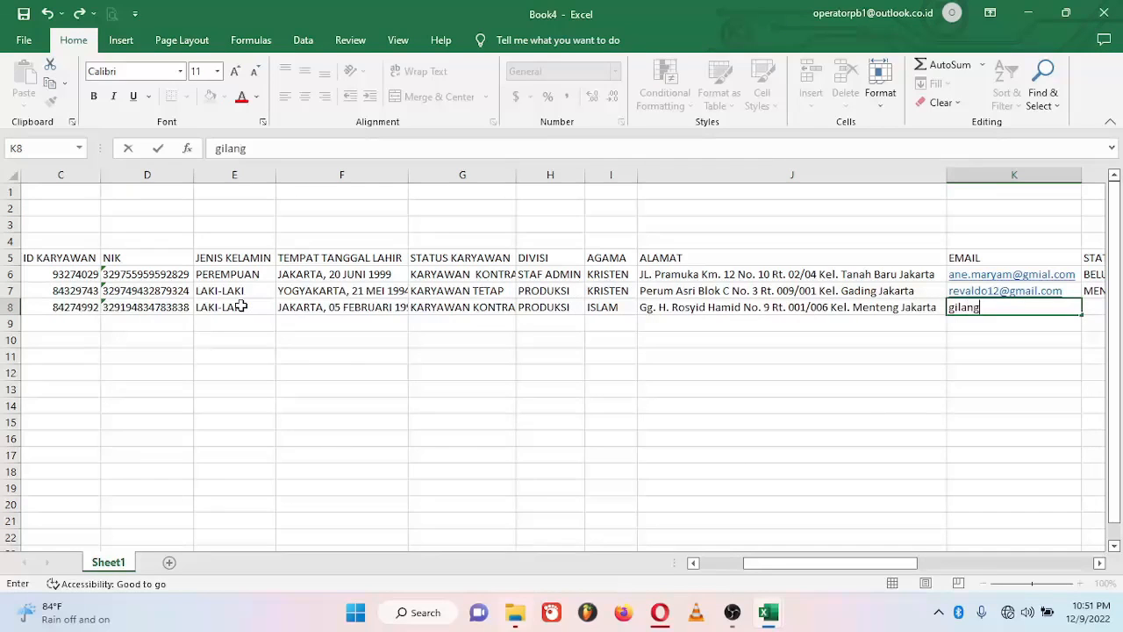
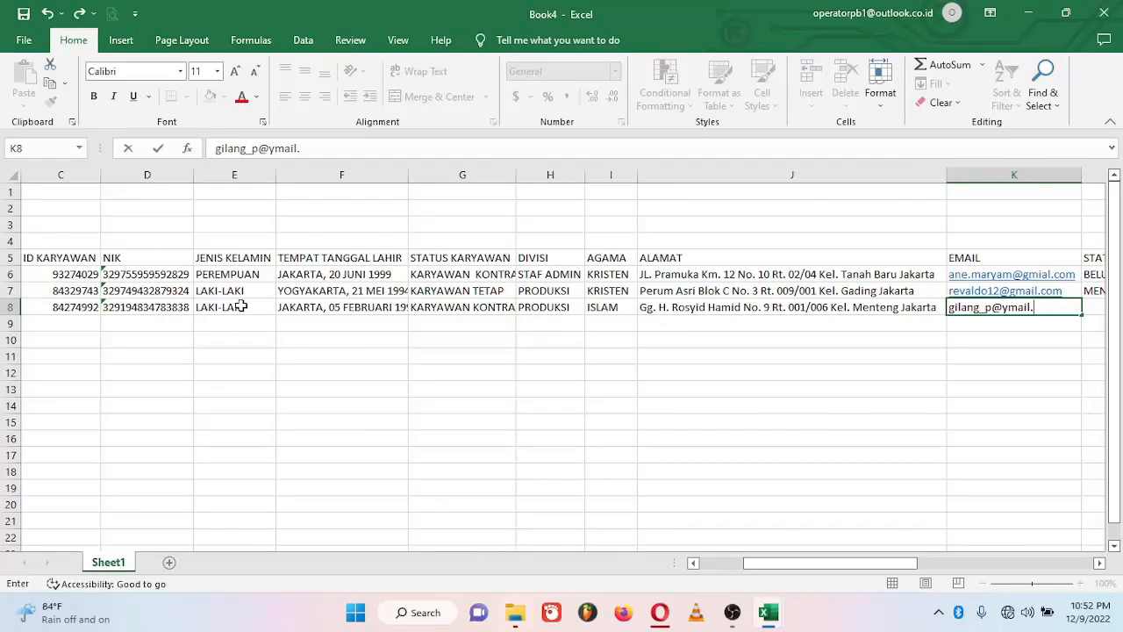
Step: Enter MENIKAH status, the phone number, NPWP and INDONESIA nationality for row 8
key("Tab")
type("MENIKAH")
key("Tab")
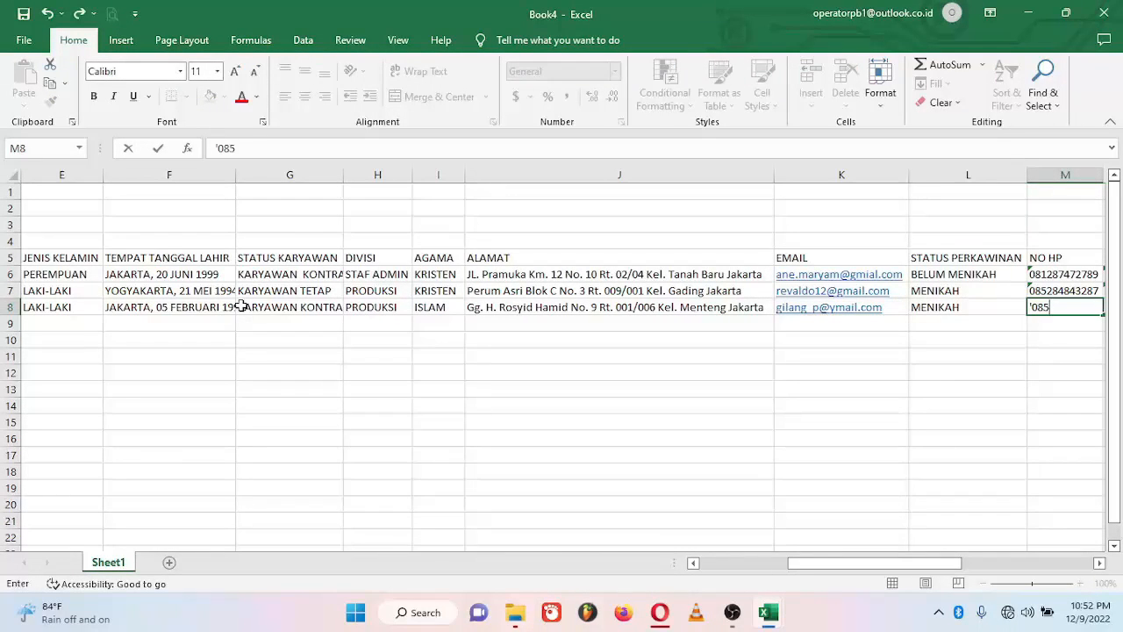
key("Tab")
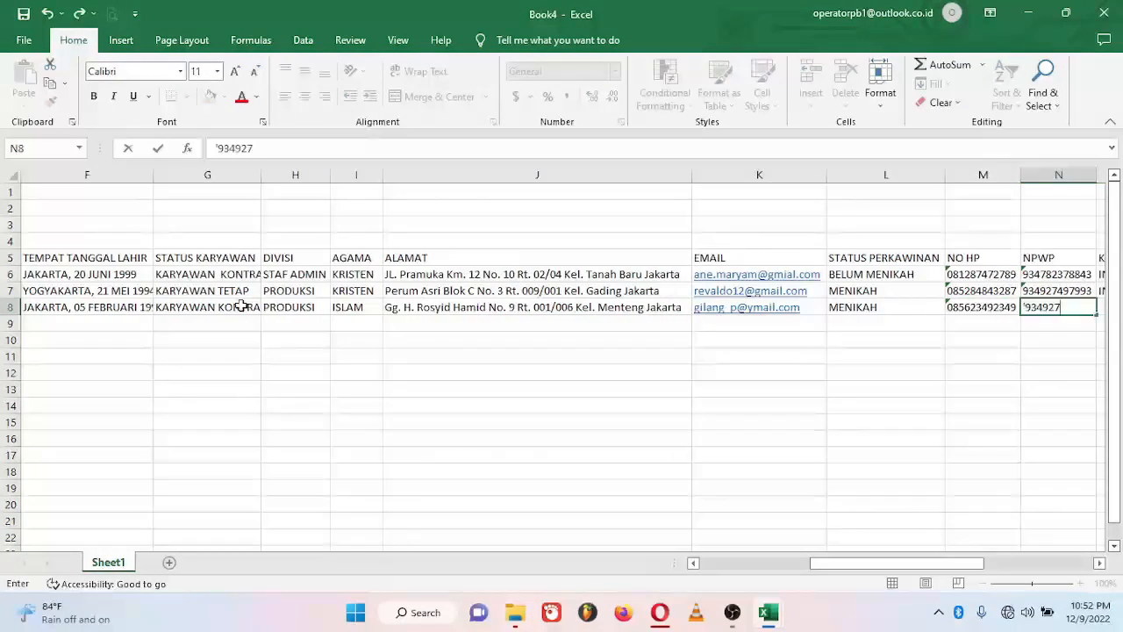
key("Tab")
type("INDONESIA")
Step: Enter bank BNI, the account number and the account holder's name, finishing row 8
key("Tab")
type("BN")
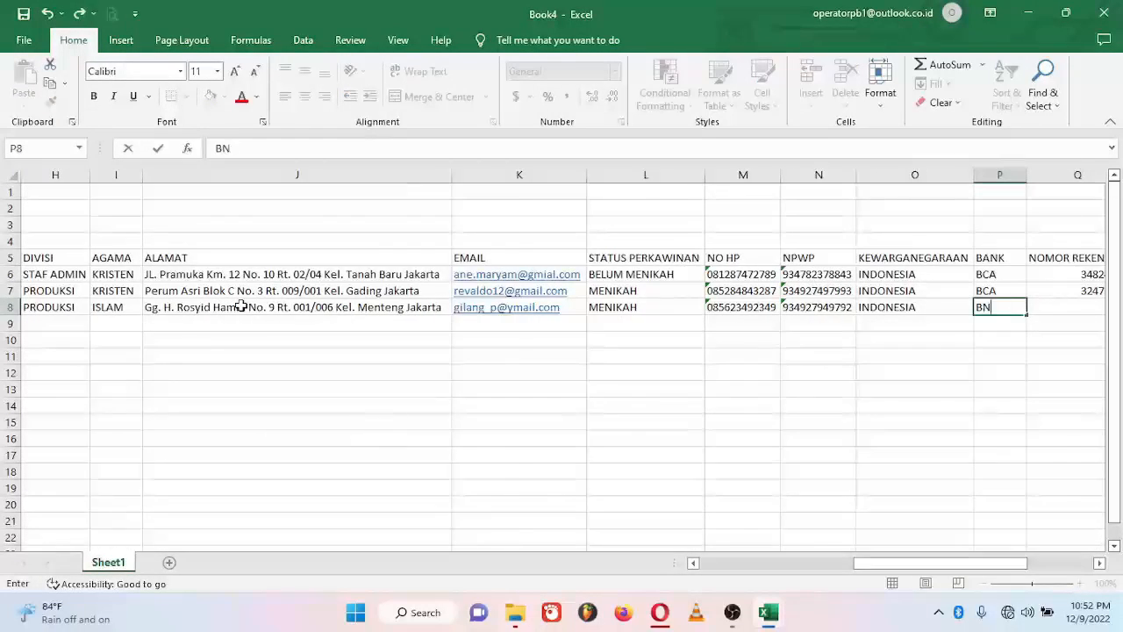
type("I")
key("Tab")
key("Tab")
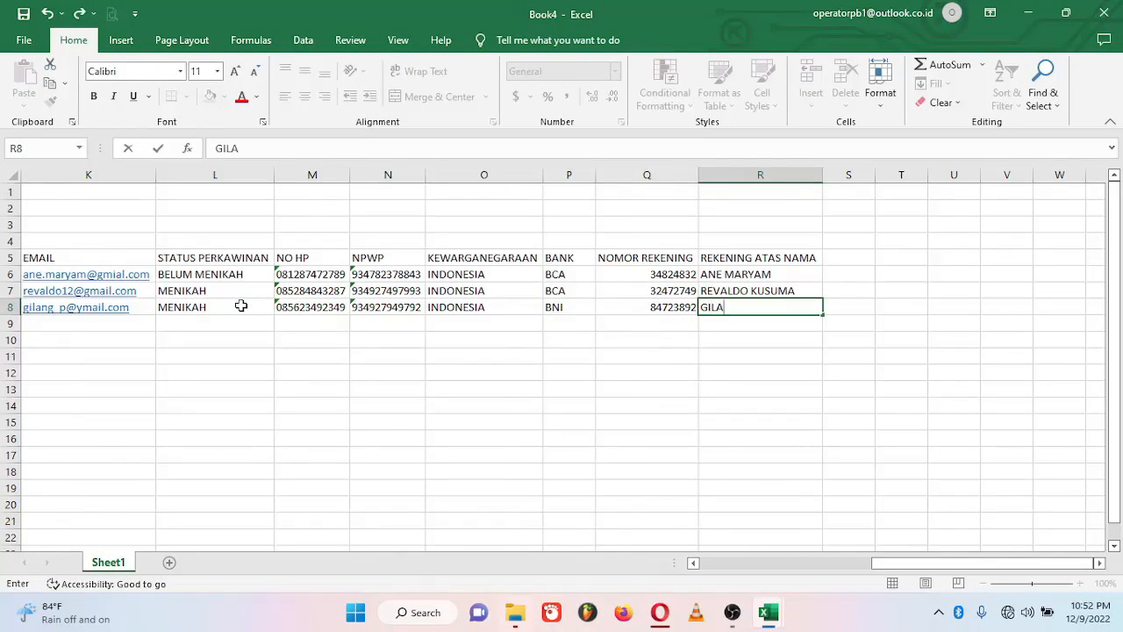
key("Return")
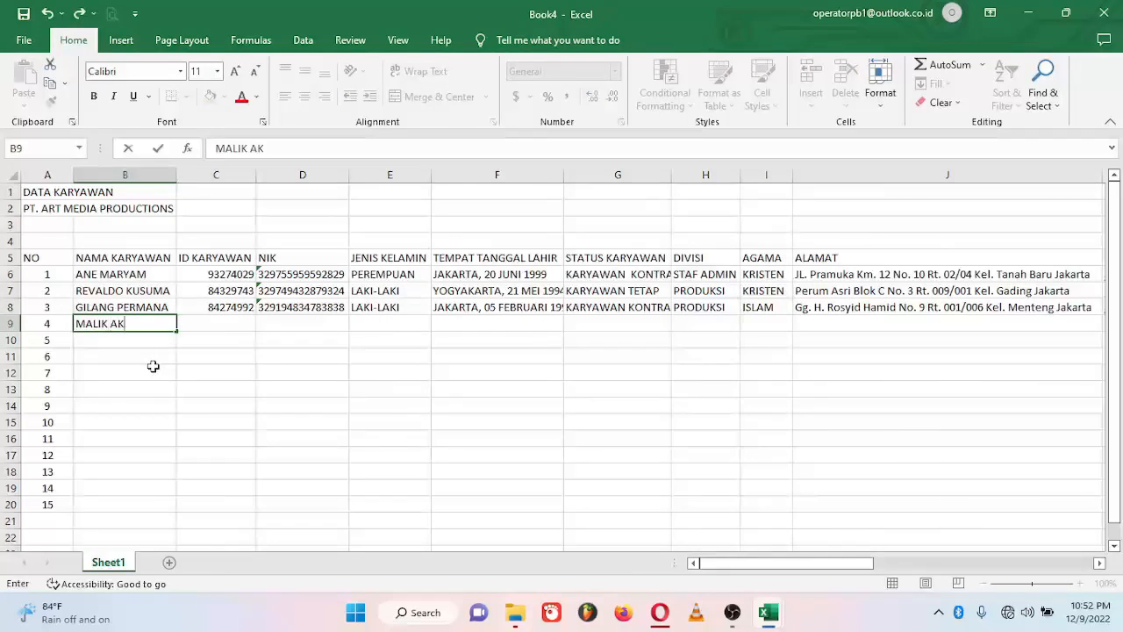
Step: Enter the fourth employee's name, ID, NIK, LAKI-LAKI gender and birth place/date in row 9
key("Tab")
type("93497432")
key("Tab")
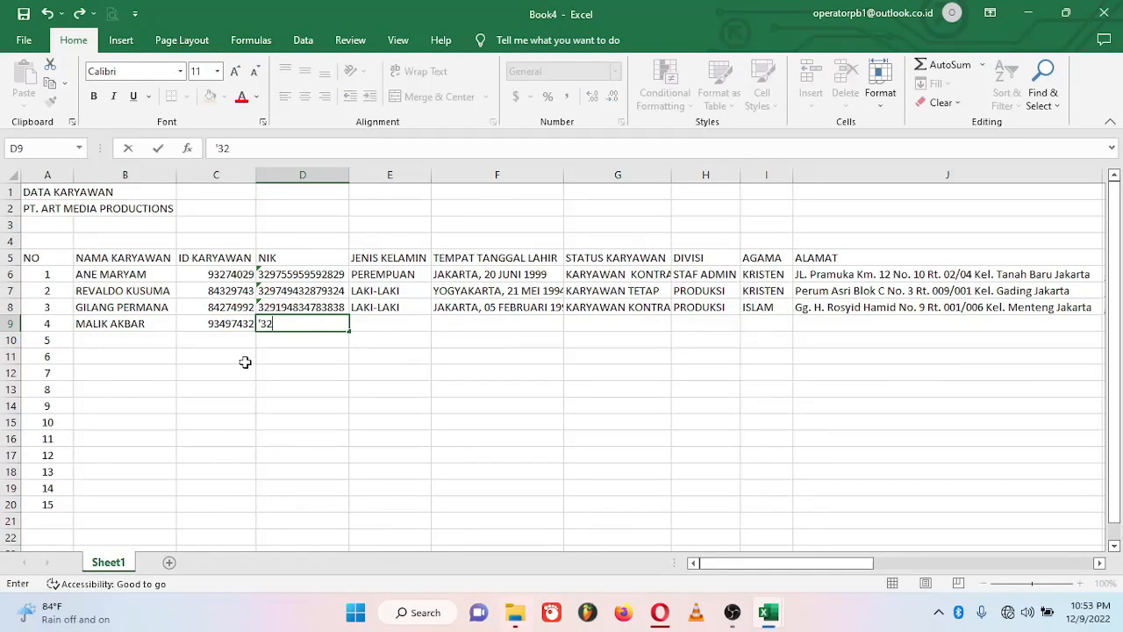
key("Tab")
key("ctrl+d")
key("Tab")
type("BANDU")
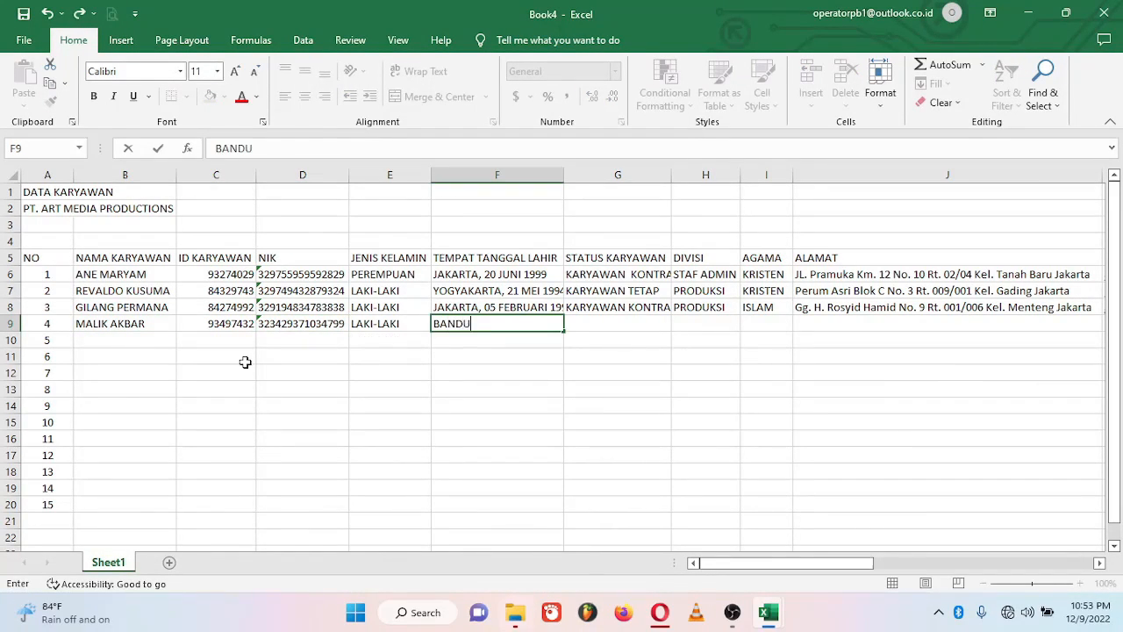
type("NG, 03 MARET 2002")
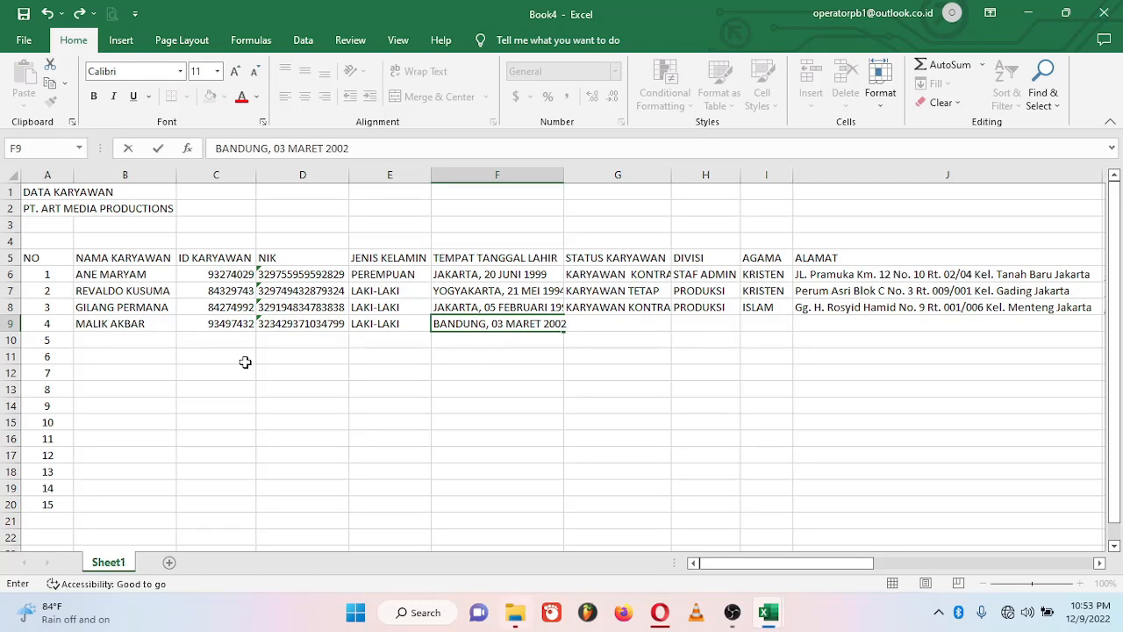
Step: Add KARYAWAN KONTRAK, PRODUKSI, ISLAM, and the employee's address and e-mail to row 9
key("Tab")
type("KARYAWAN KONT")
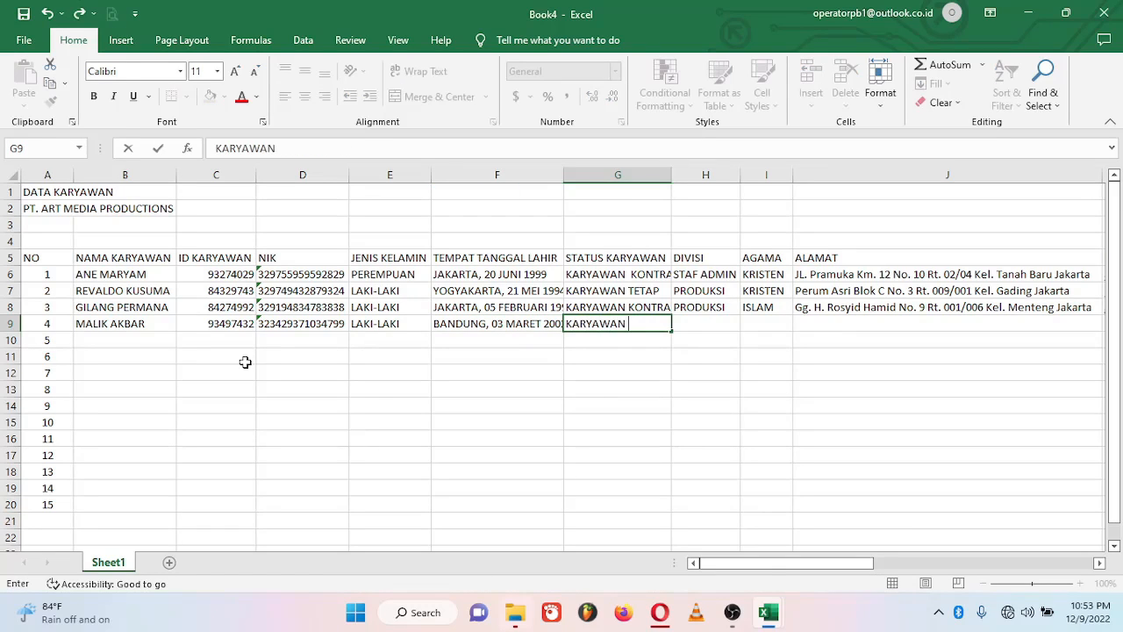
key("Tab")
type("P")
key("Tab")
type("I")
key("Tab")
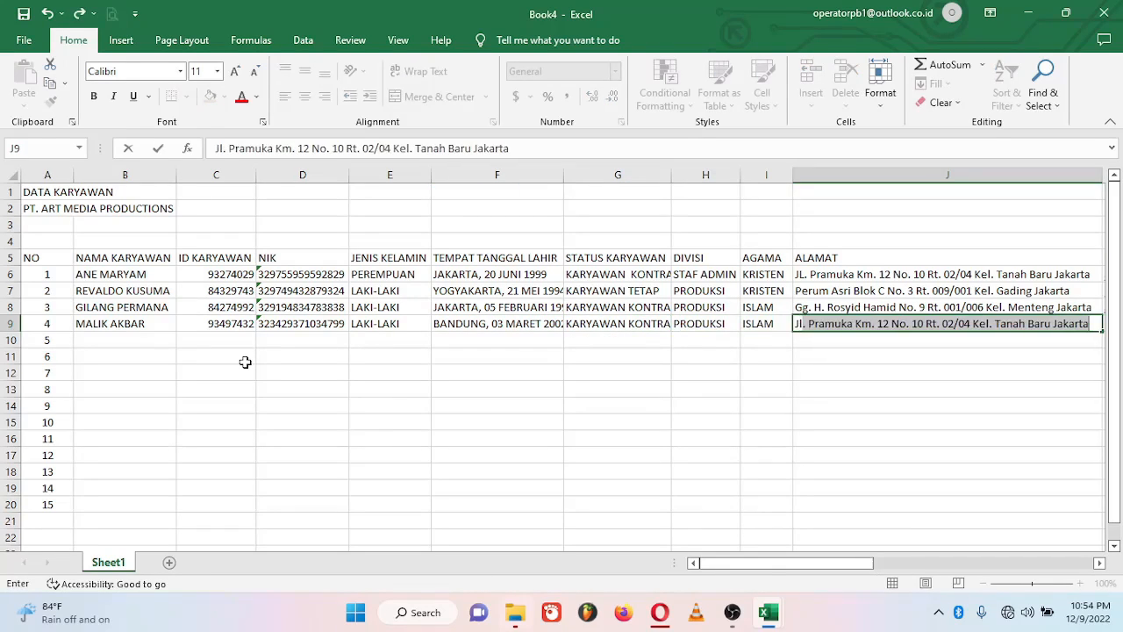
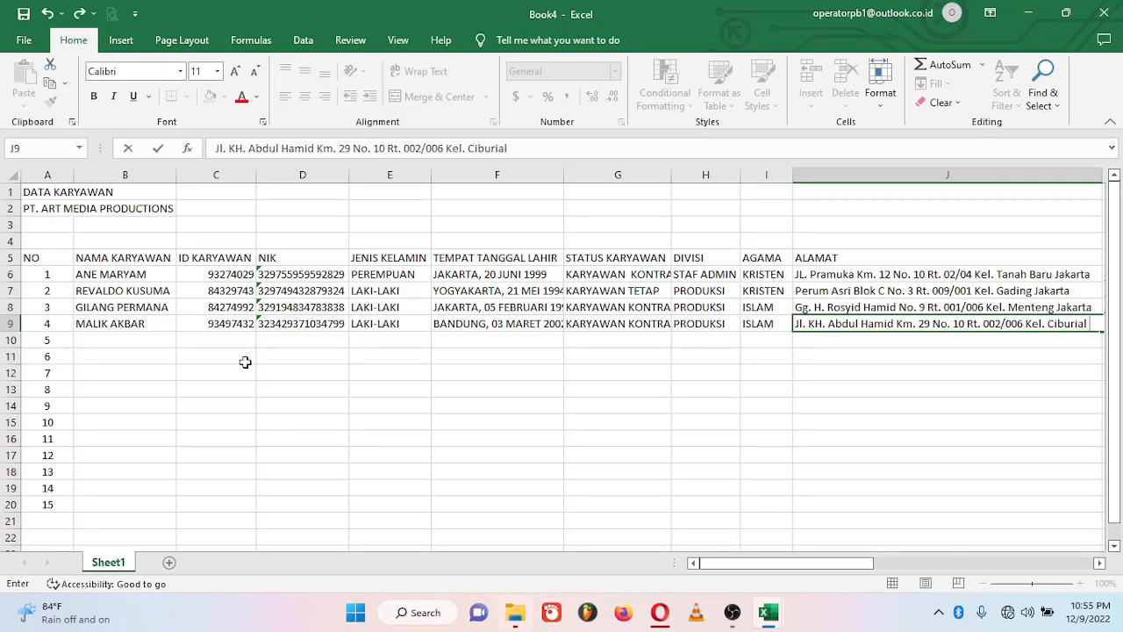
key("Tab")
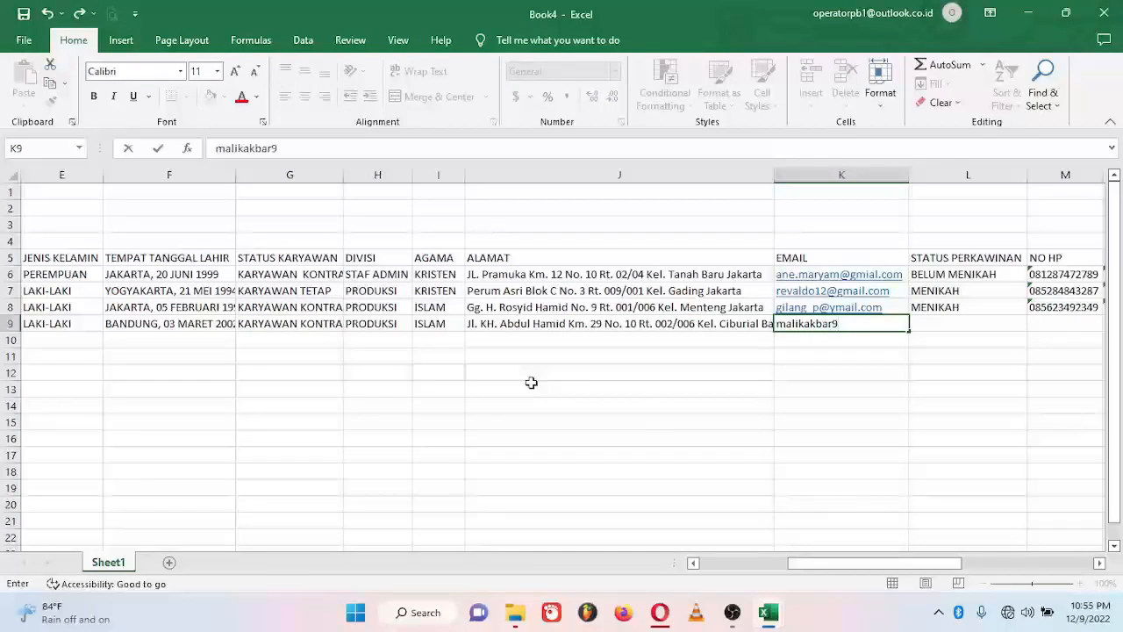
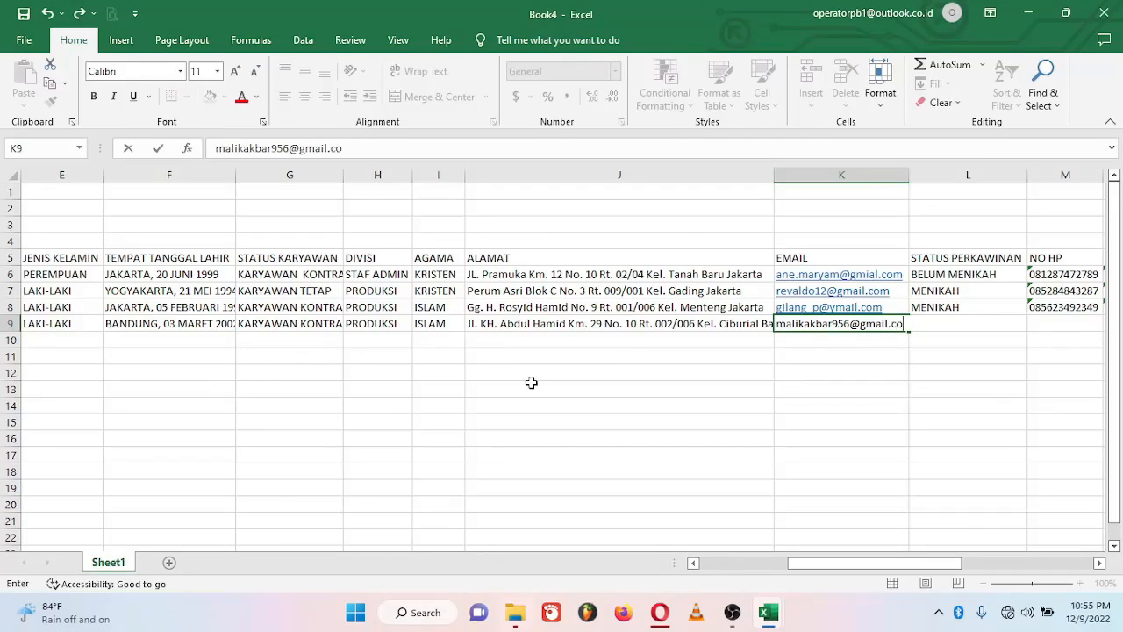
Step: Enter BELUM MENIKAH status, the phone number and the NPWP for row 9
key("Tab")
type("B")
key("Tab")
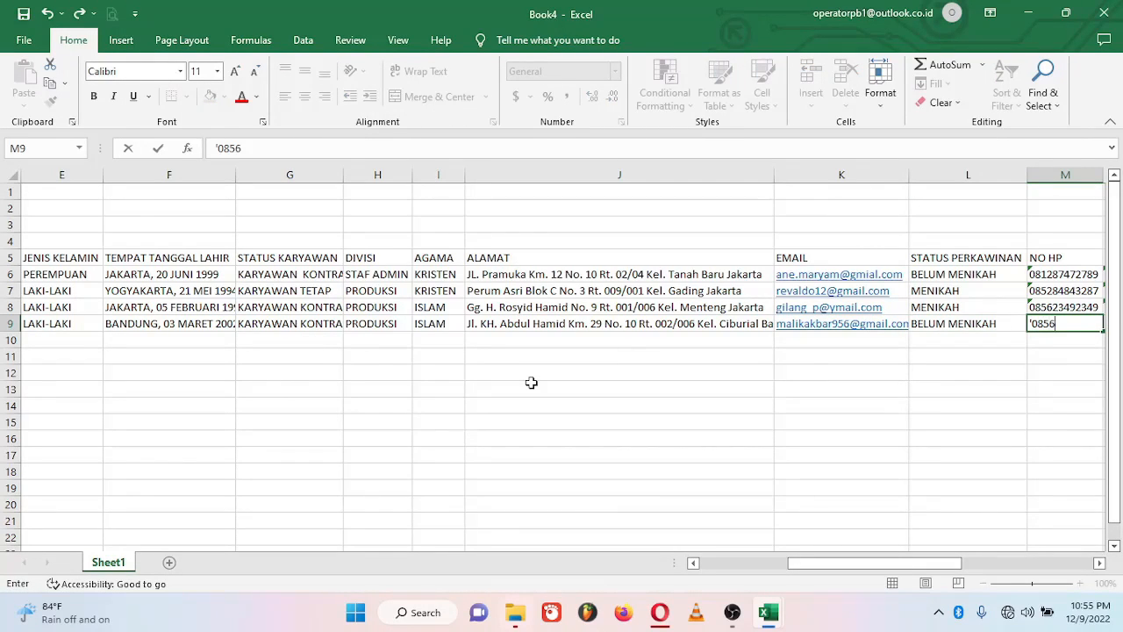
key("Tab")
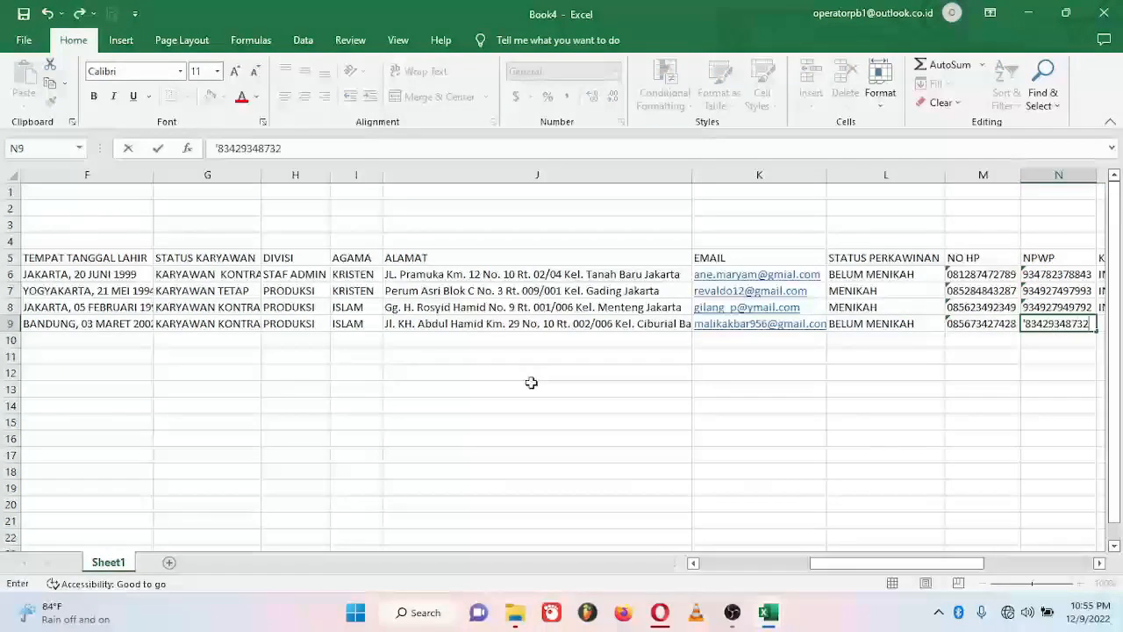
key("Tab")
Step: Enter INDONESIA, bank BRI, the account number and account holder's name, finishing row 9
type("I")
key("Tab")
type("BRI")
key("Tab")
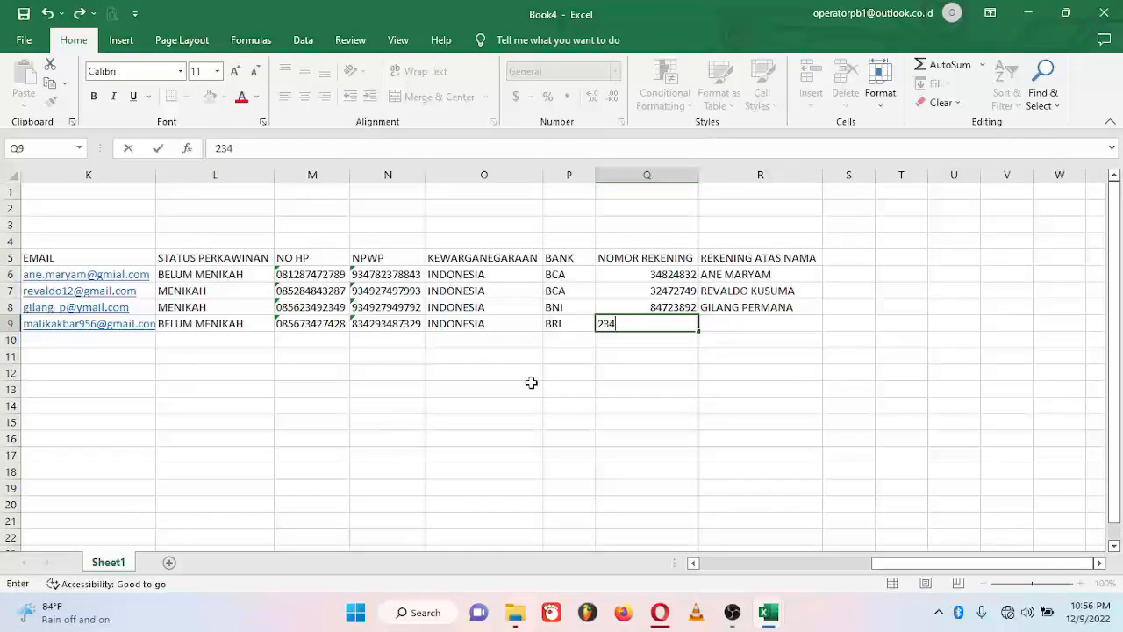
key("Tab")
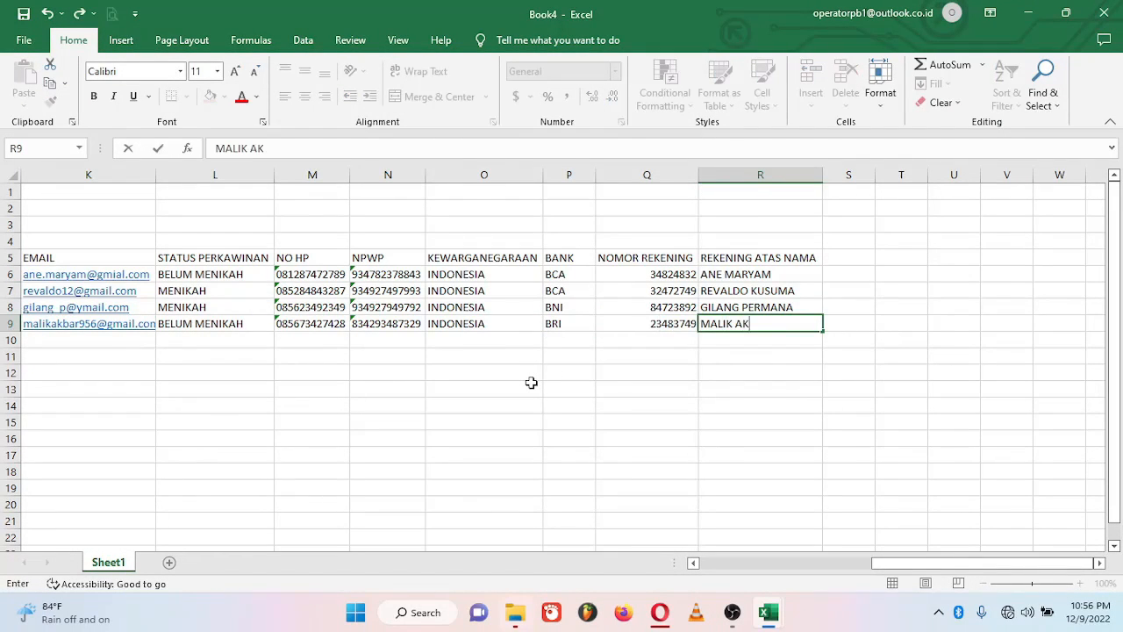
key("Return")
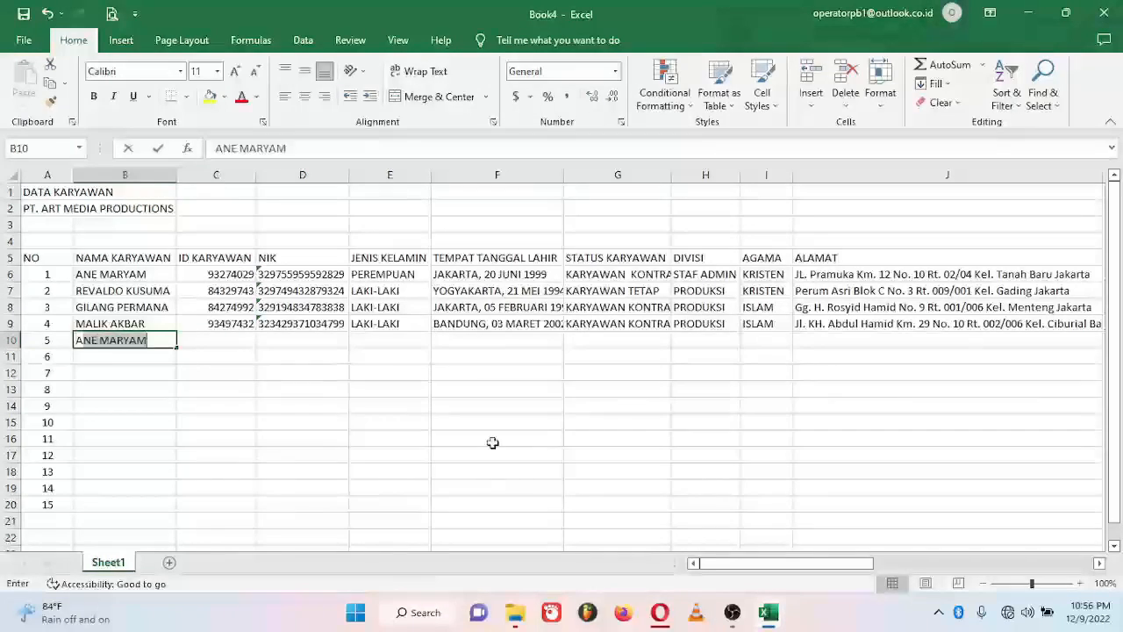
Step: Enter the fifth employee's name, ID, NIK, PEREMPUAN gender and birth place/date in row 10
key("Tab")
type("83427643")
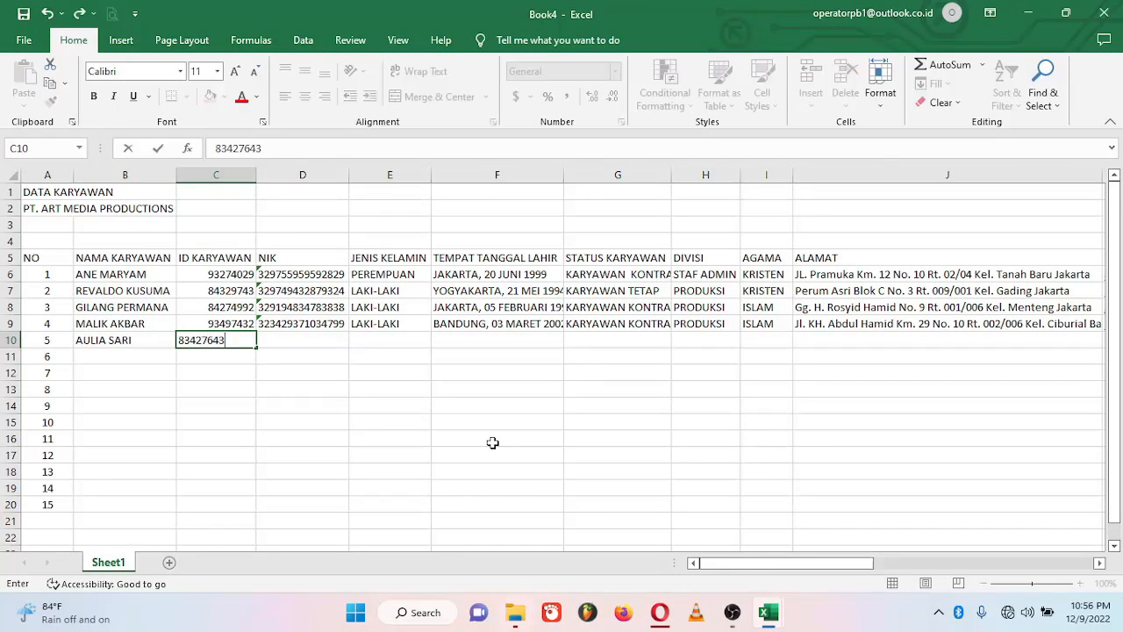
key("Tab")
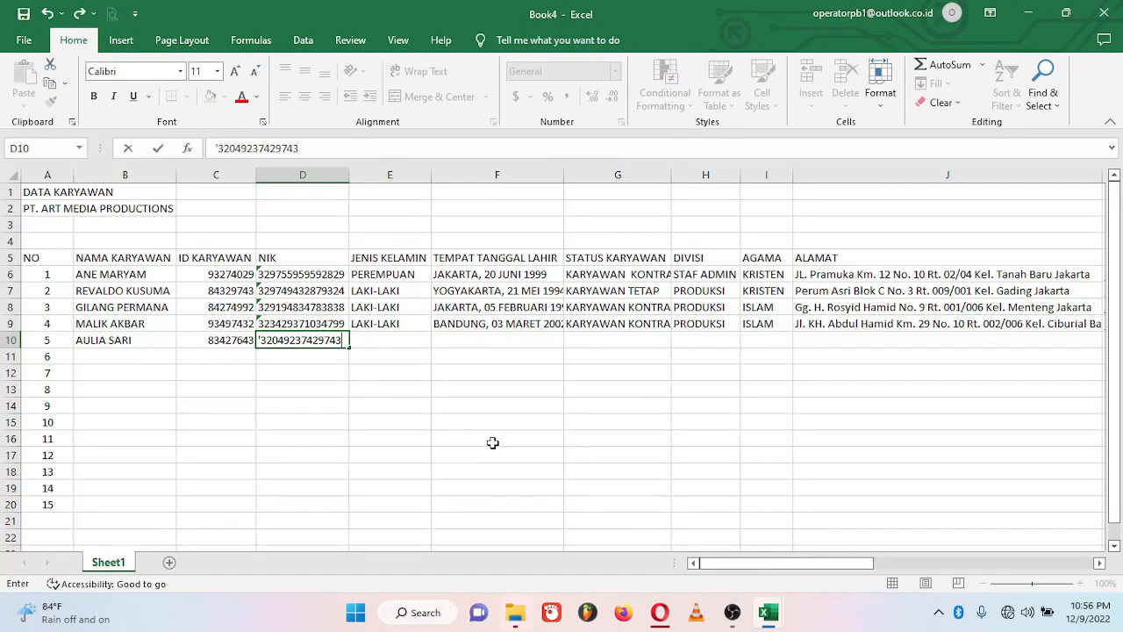
key("Tab")
type("P")
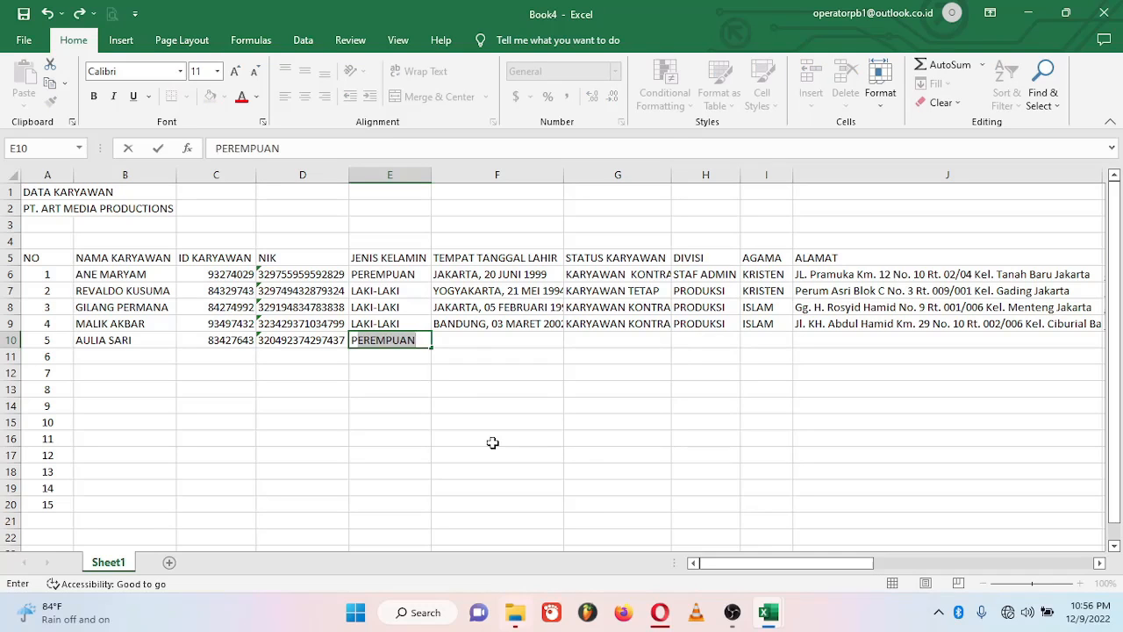
key("Tab")
type("BOGOR, 08 AGUSTUS")
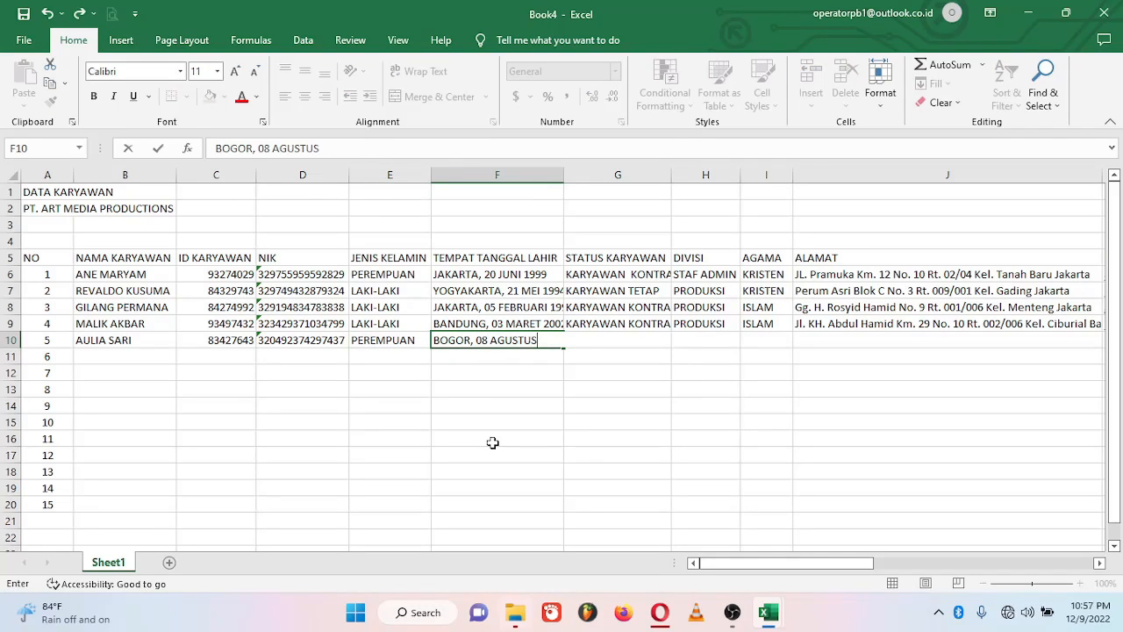
type(" 2000")
Step: Add KARYAWAN KONTRAK, MARKETING division, ISLAM, and the employee's address and e-mail
key("Tab")
type("KARYAWAN KONTRAK")
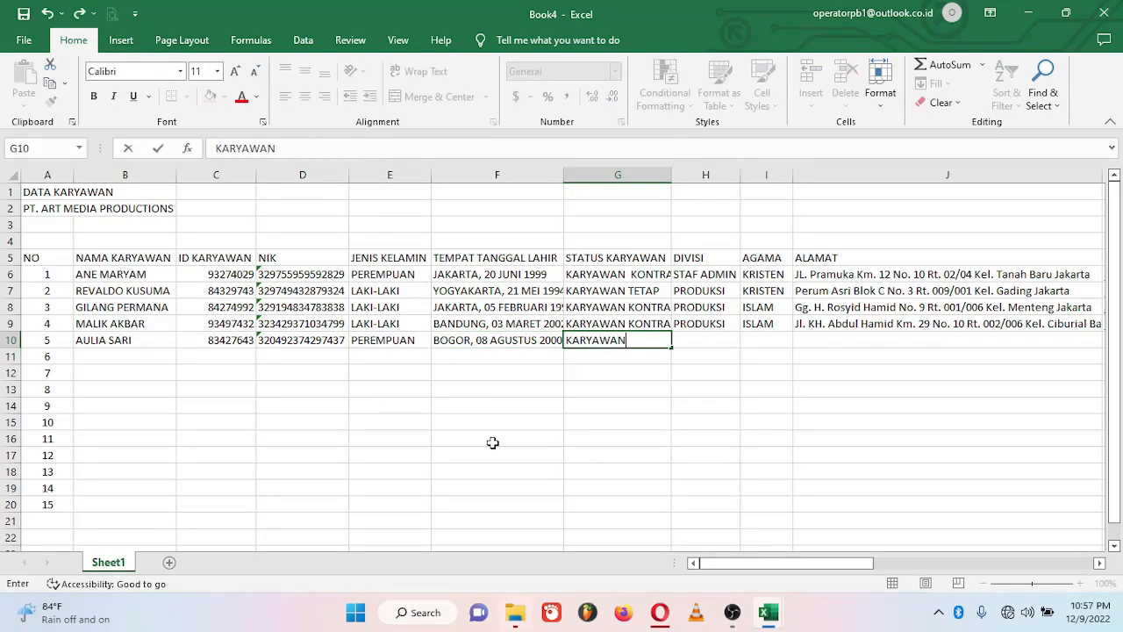
key("Tab")
type("MARKETING")
key("Tab")
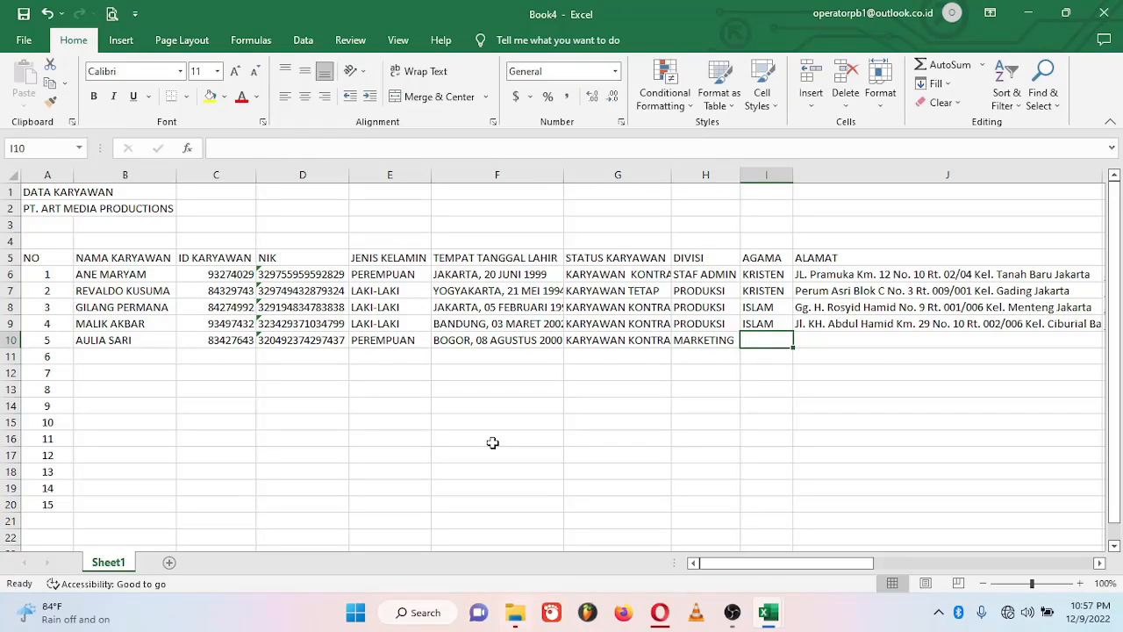
type("ISLAM")
key("Tab")
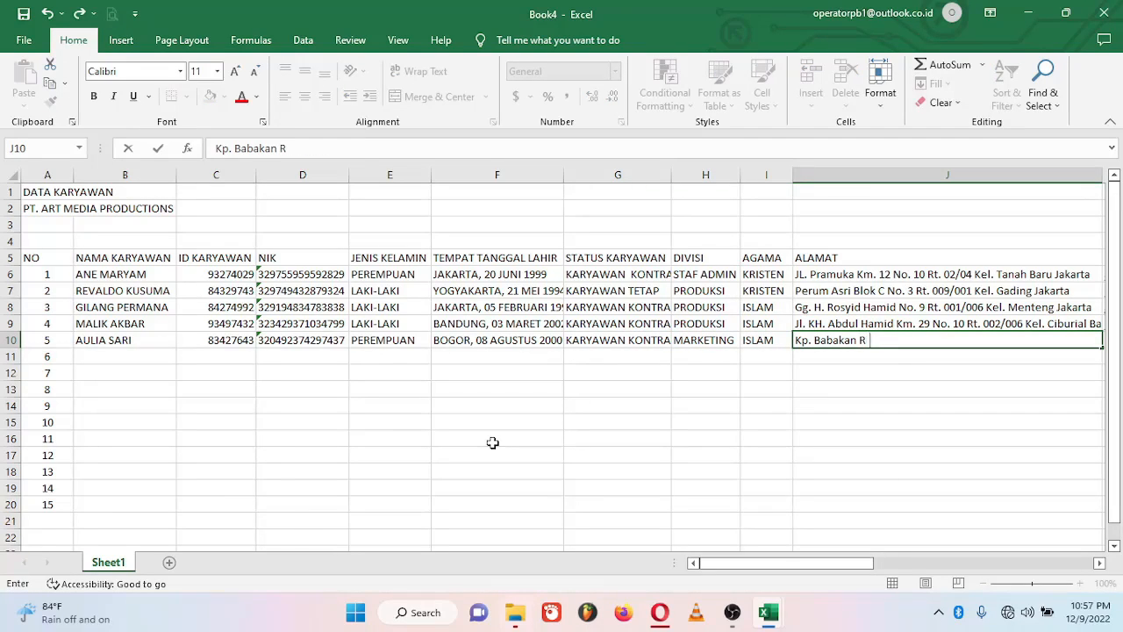
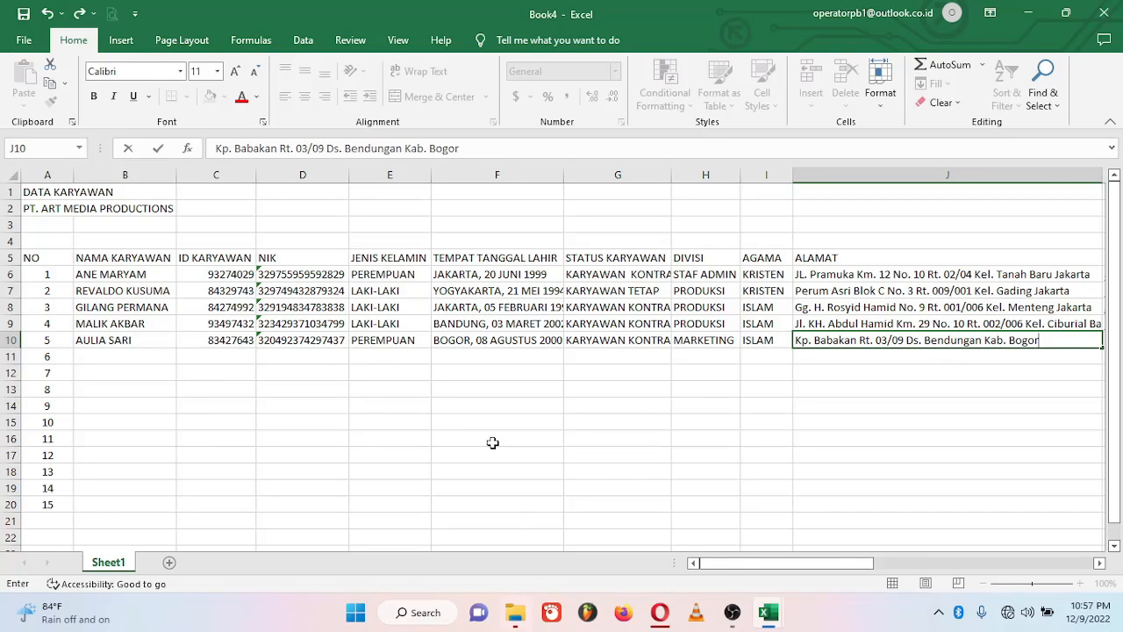
key("Tab")
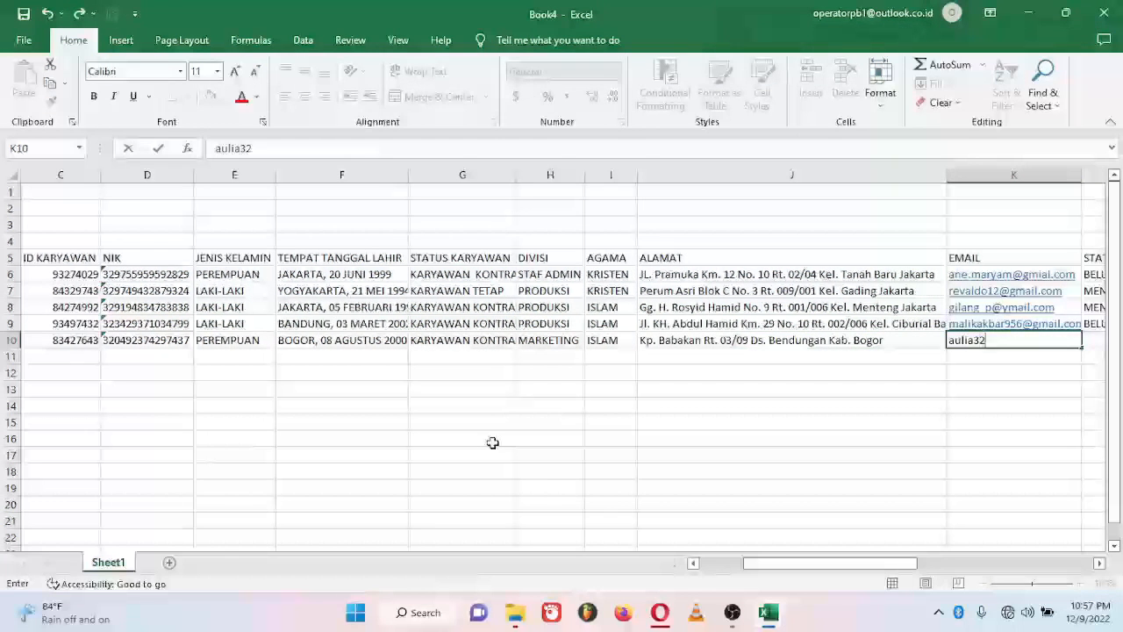
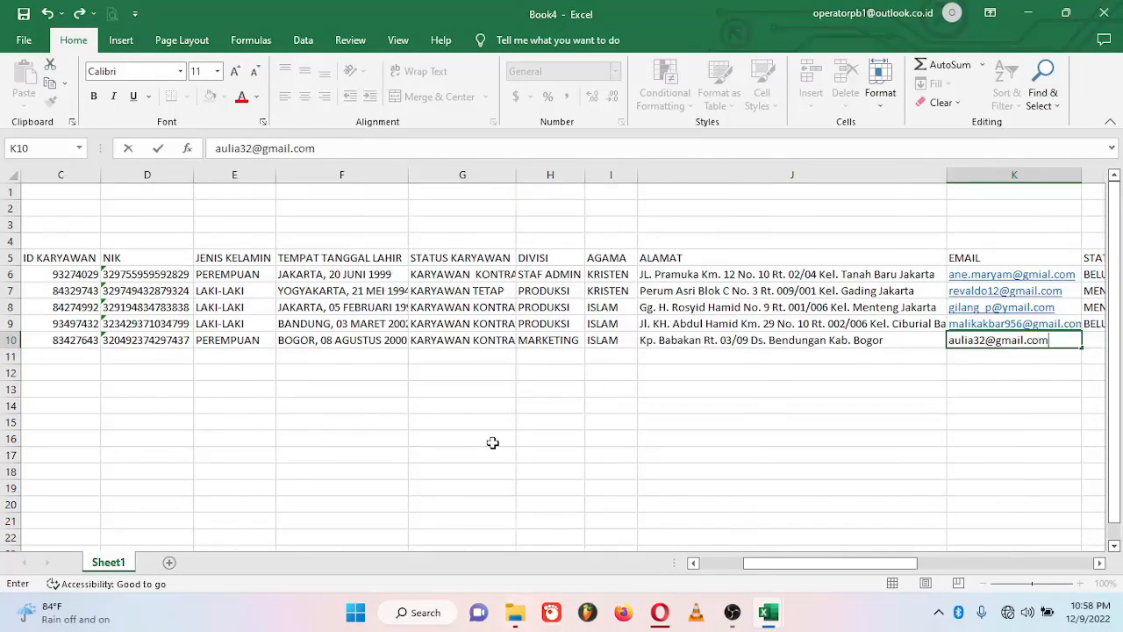
Step: Enter BELUM MENIKAH status, the phone number and the NPWP for row 10
key("Tab")
type("BELUM MENIKAH")
key("Tab")
key("Tab")
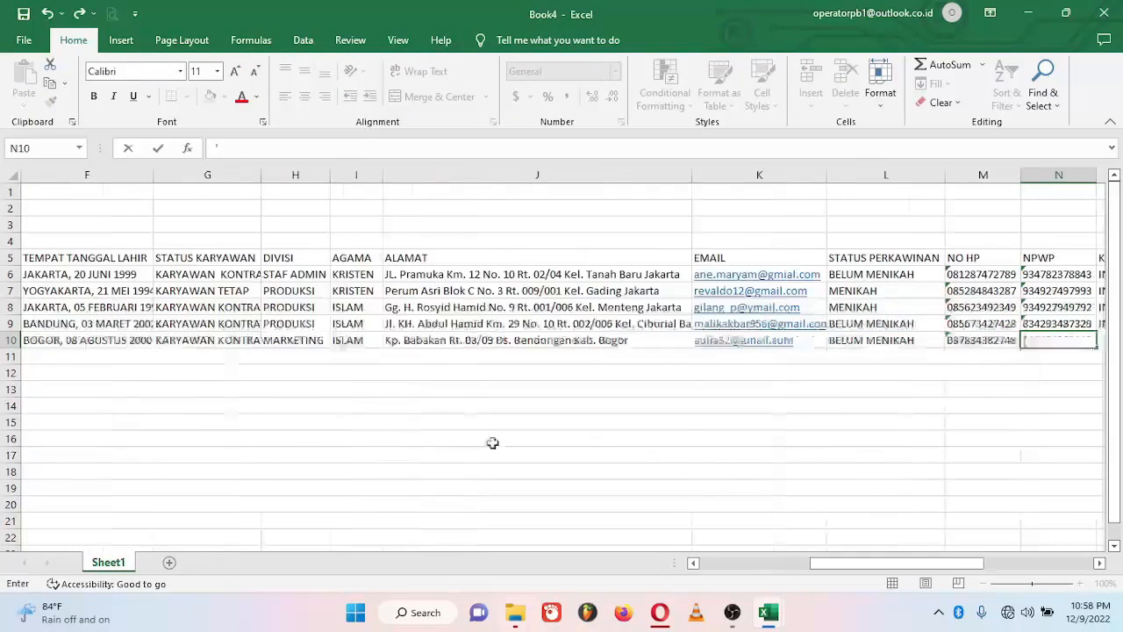
key("Tab")
Step: Enter INDONESIA nationality, bank BRI and the account number in row 10
type("INDONESIA")
key("Tab")
type("BRI")
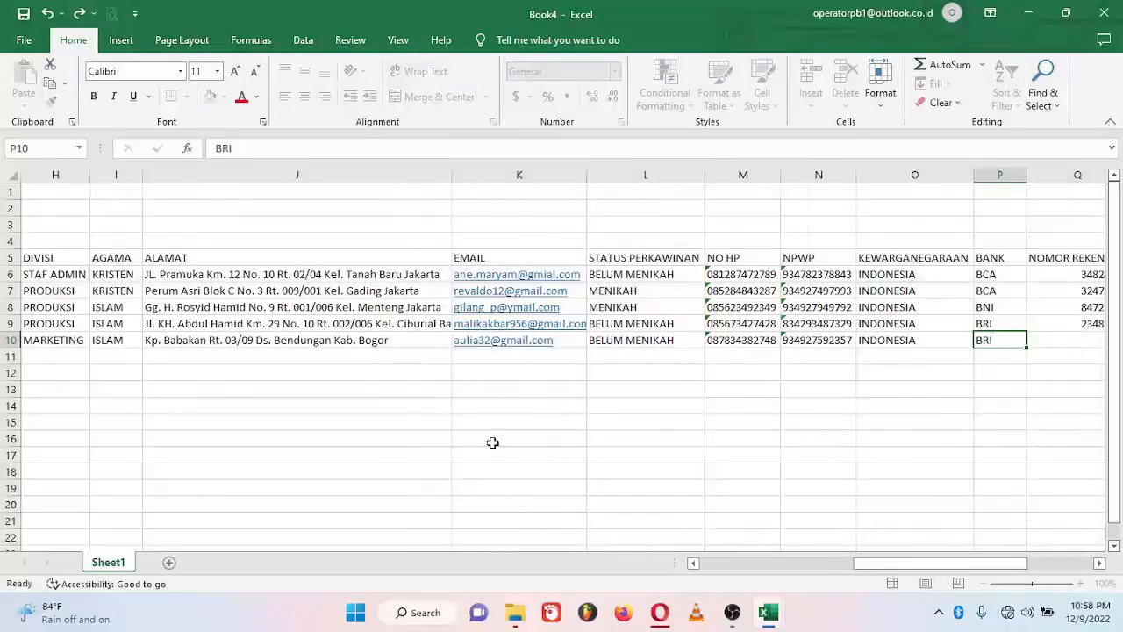
key("Tab")
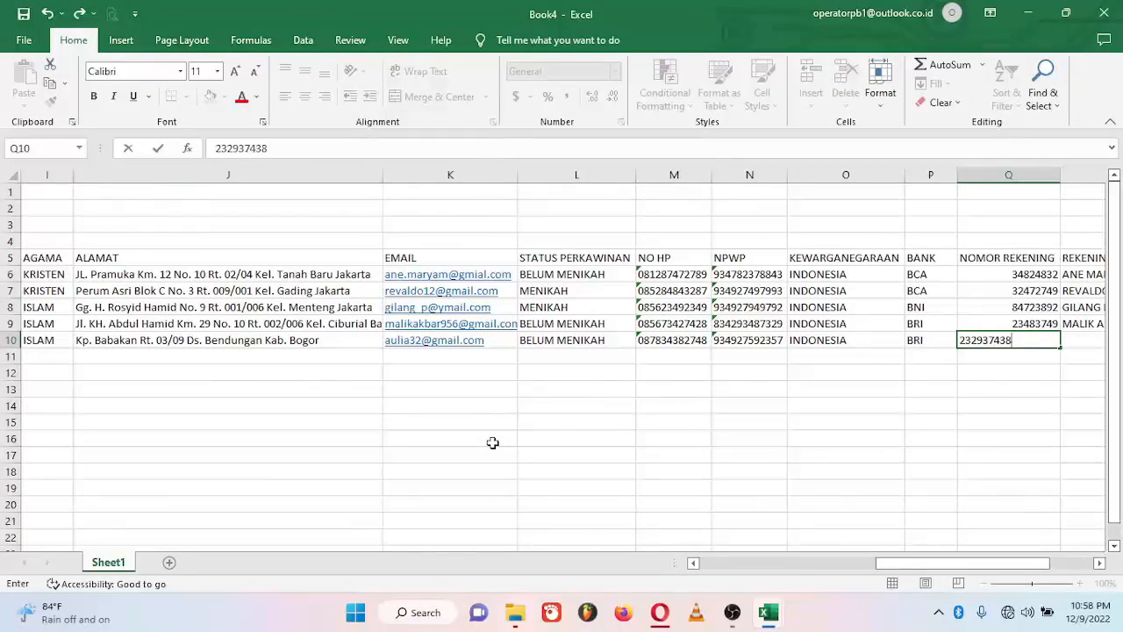
key("Tab")
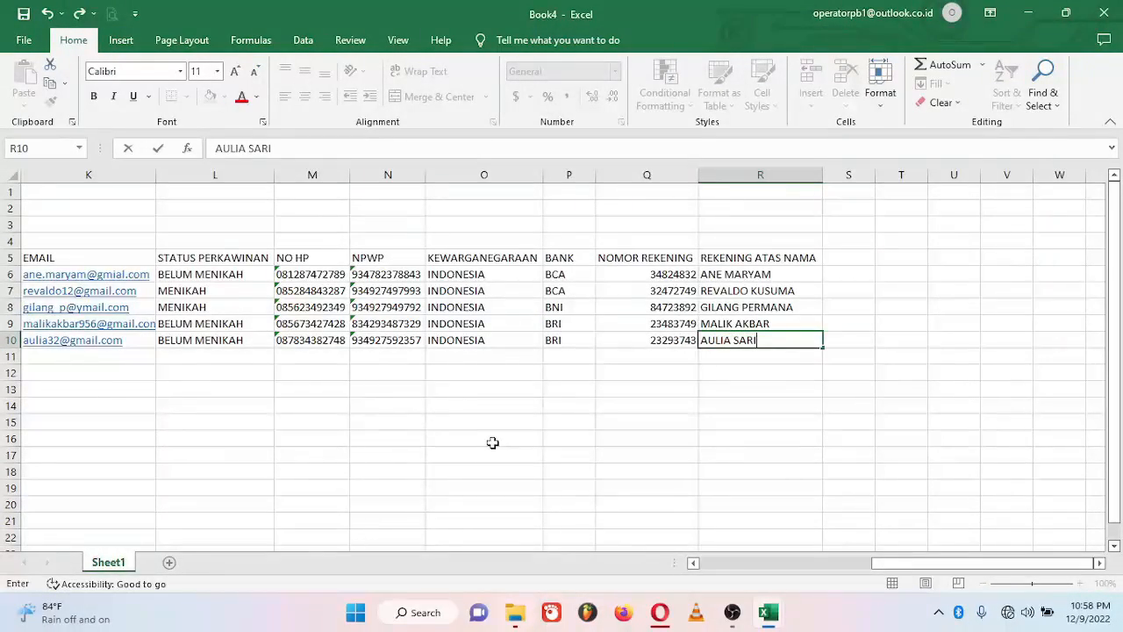
Step: Finish row 10's account holder, then enter the sixth employee's name, ID and NIK in row 11
key("Return")
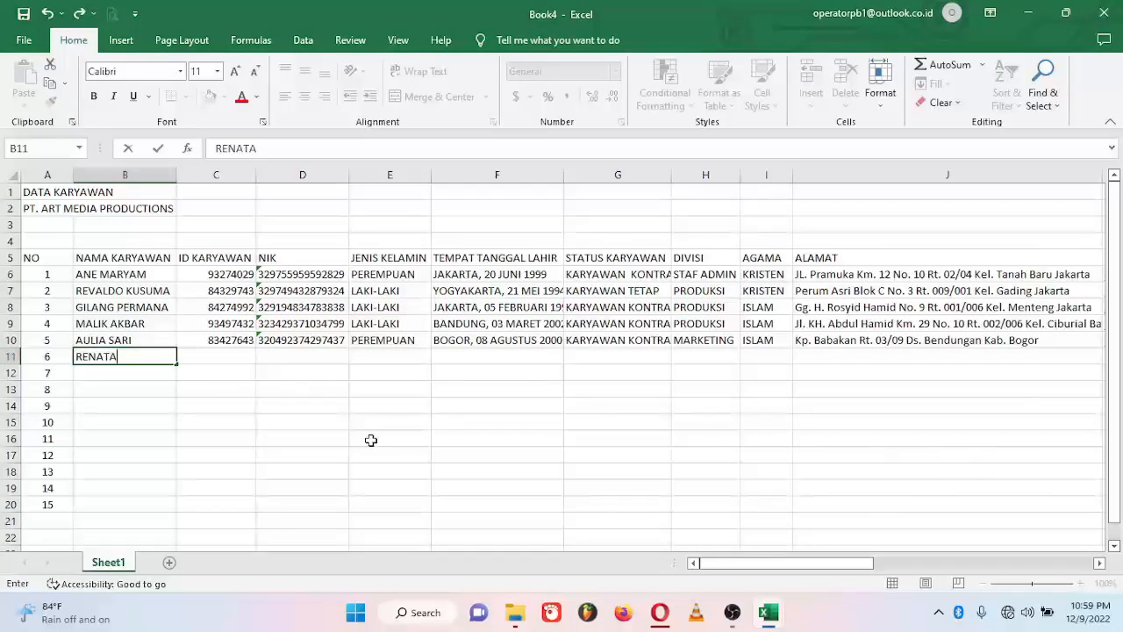
key("Tab")
type("934972934")
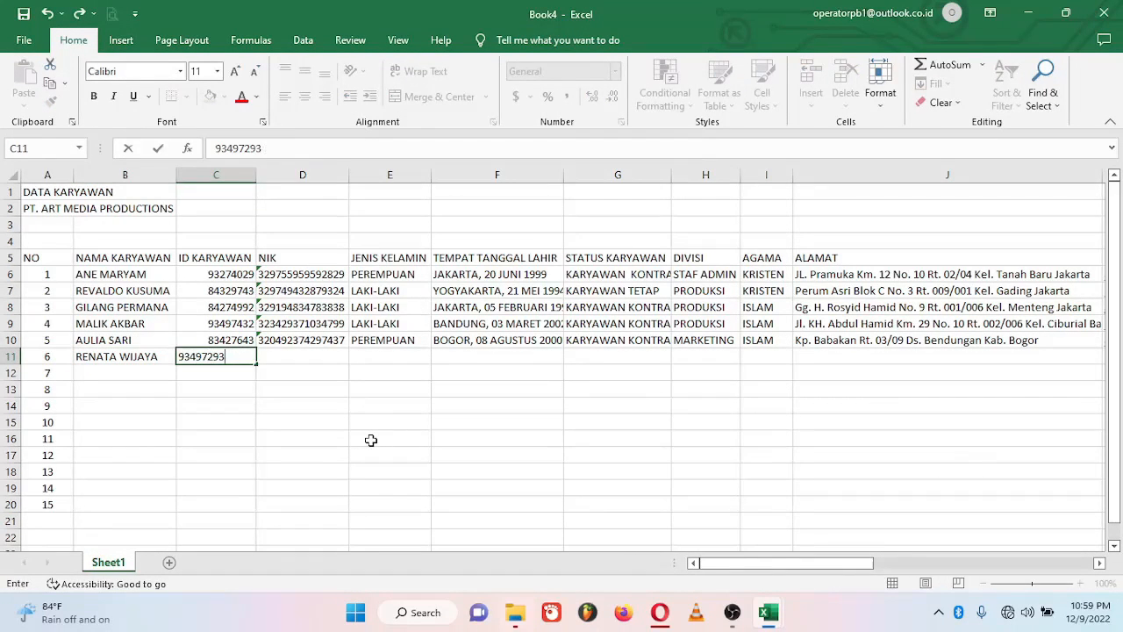
key("Tab")
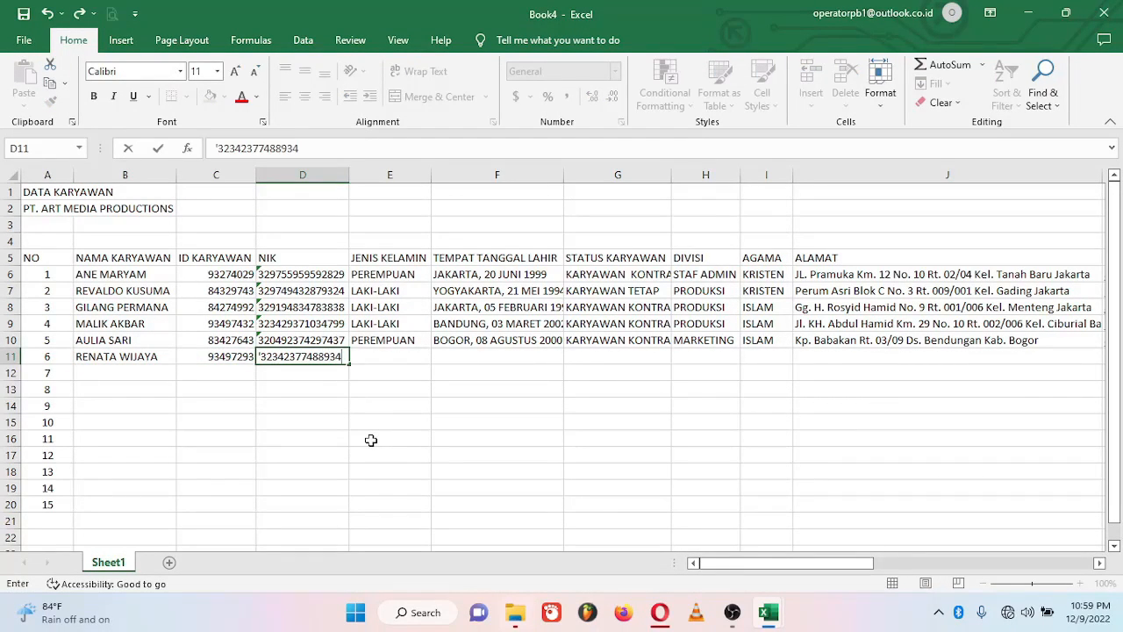
key("Tab")
Step: Enter PEREMPUAN, SUMUT, 27 JULI 1995, KARYAWAN TETAP, QUALITY CONTROL, the religion and the address
type("PEREMPUAN")
key("Tab")
type("SUM")
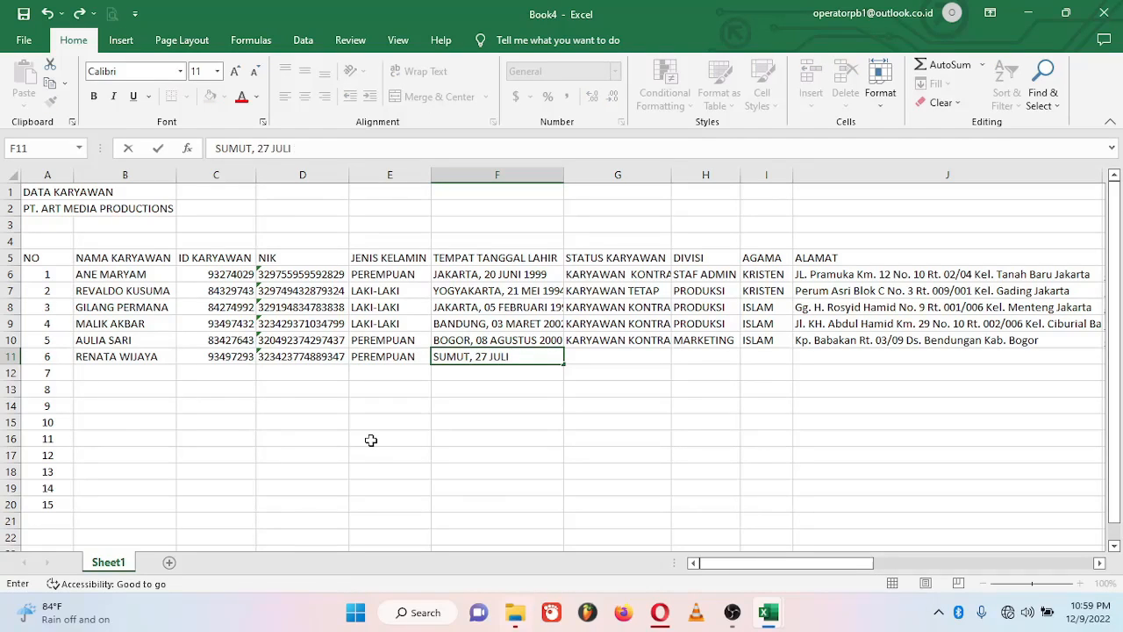
type("UT, 27 JULI 1995")
key("Tab")
type("KARYAWAN ")
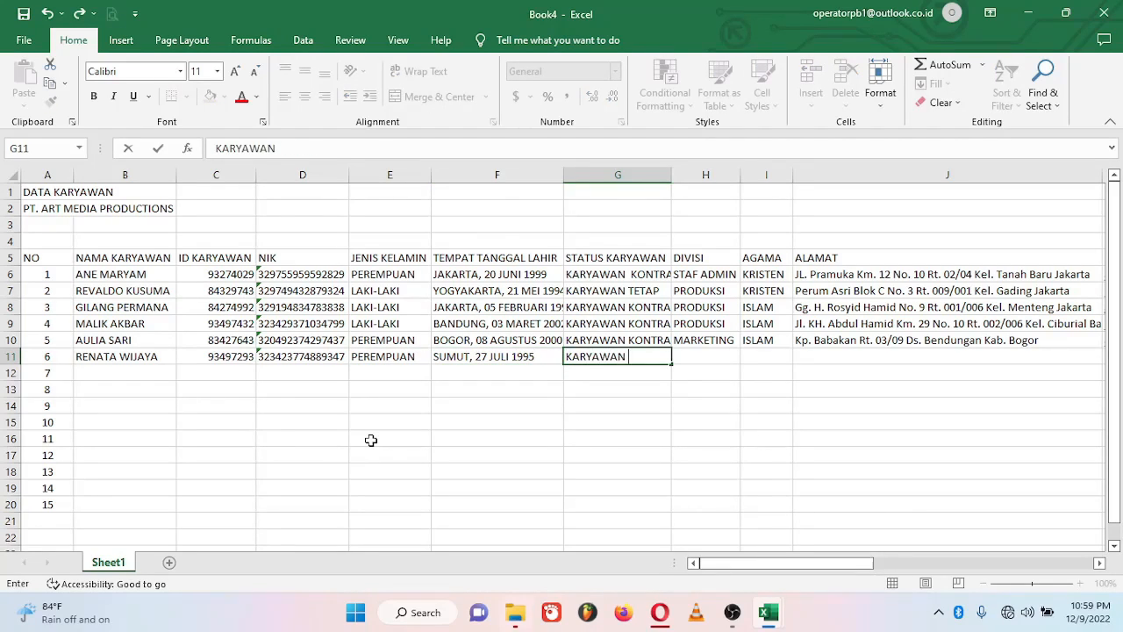
type("TETAP")
key("Tab")
type("Q")
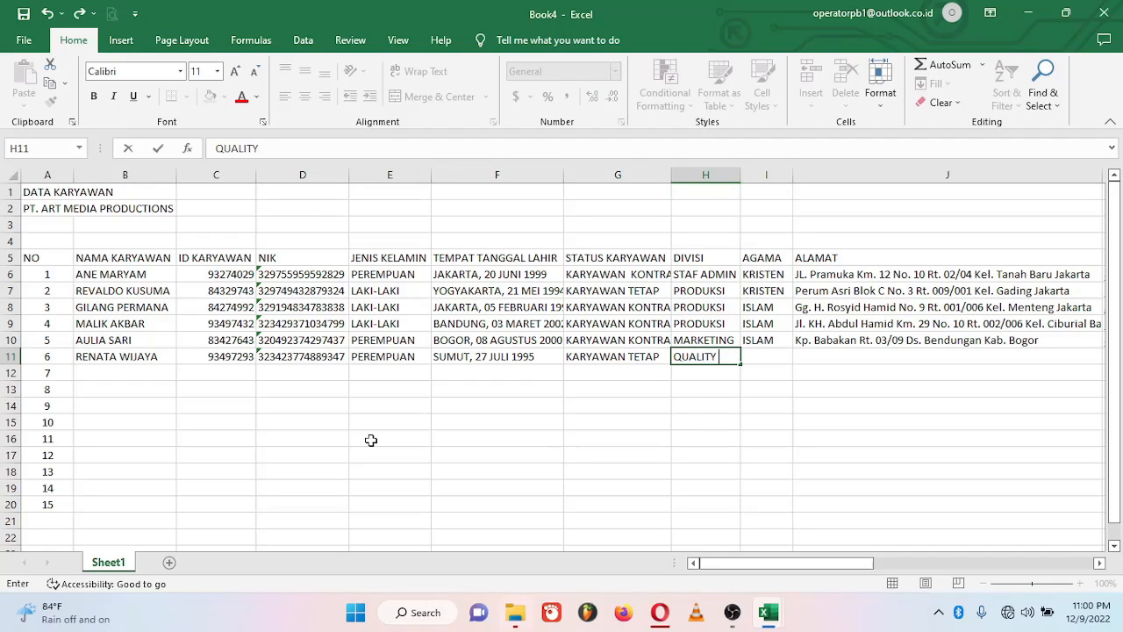
type("UALITY CONTROL")
key("Tab")
type("K")
key("Tab")
type("Perum")
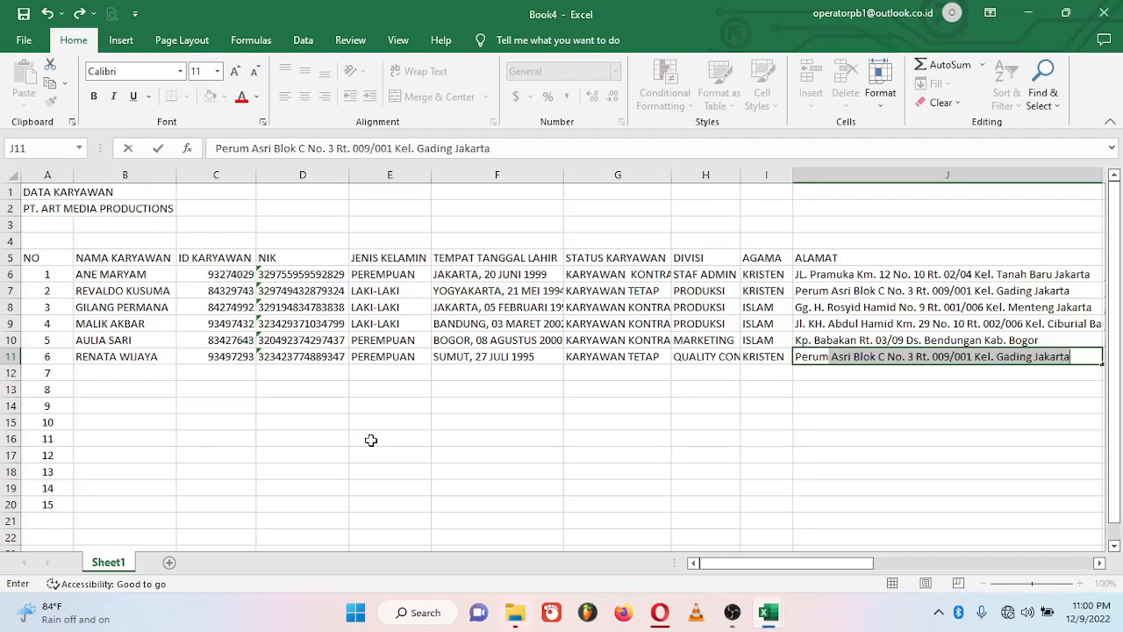
type(" Giri")
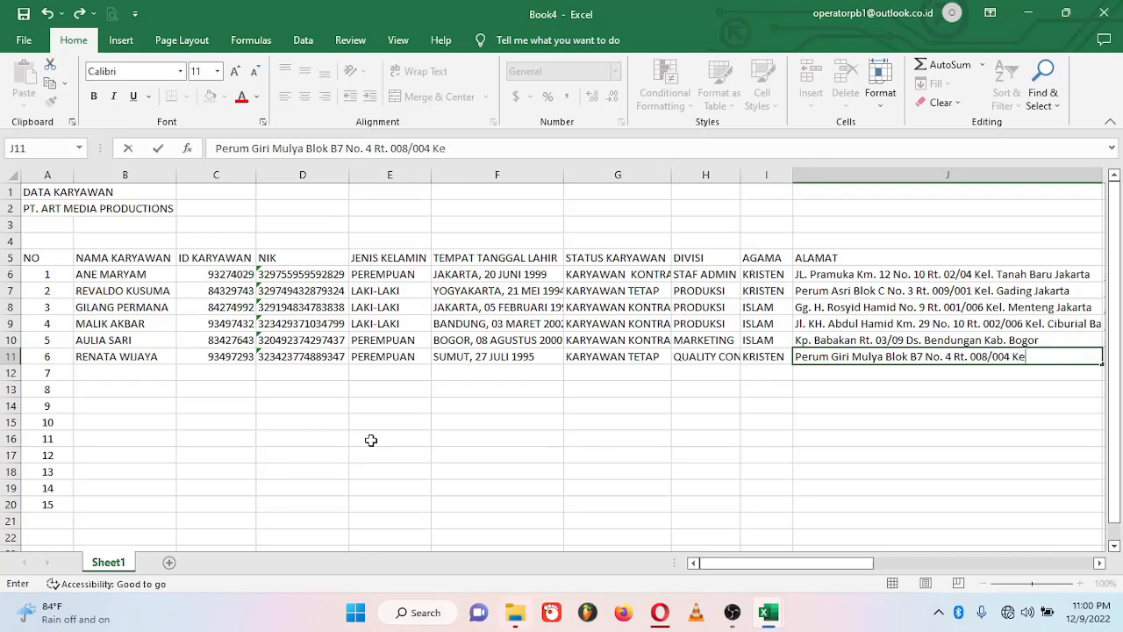
type("Mulya")
key("Tab")
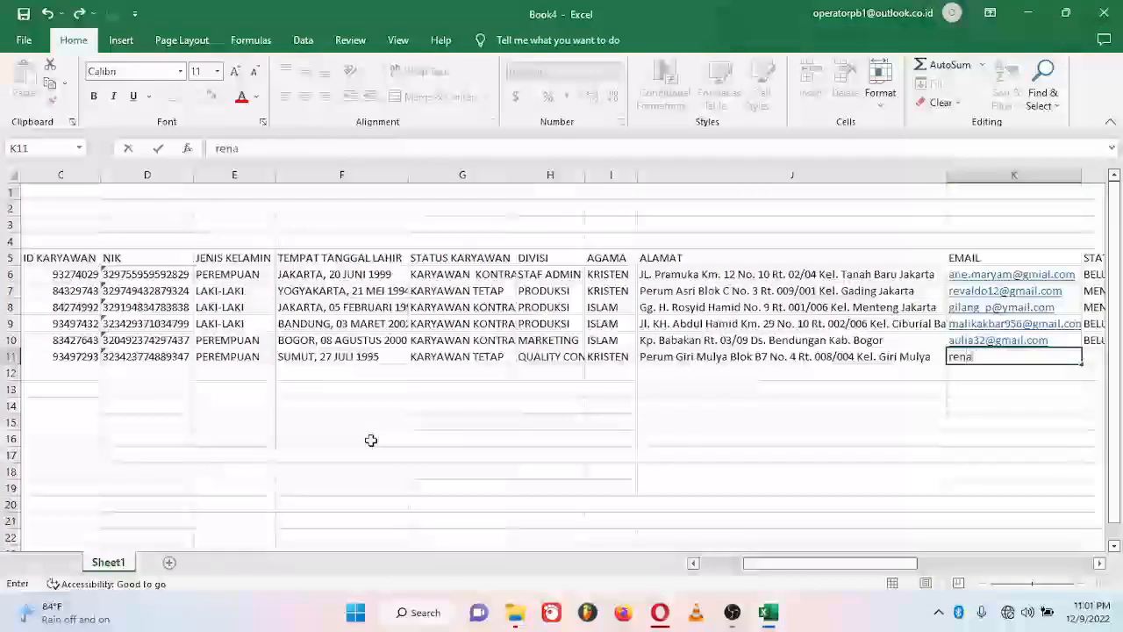
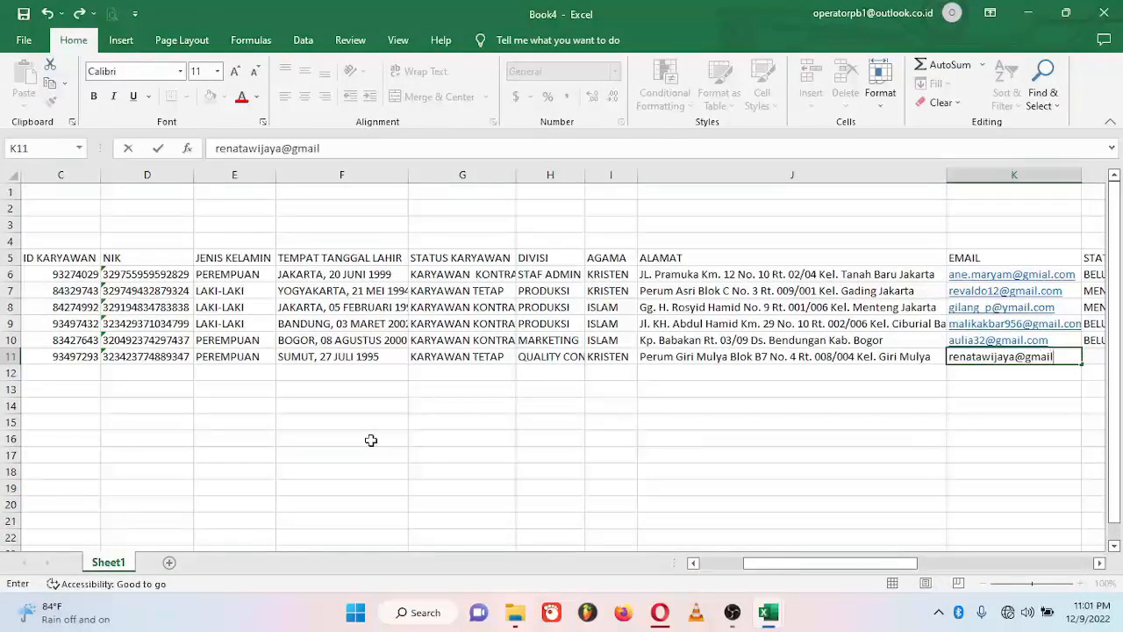
Step: Fill in the email, MENIKAH, phone number, NPWP, INDONESIA, bank BCA and the account number
key("Tab")
type("MENIKAH")
key("Tab")
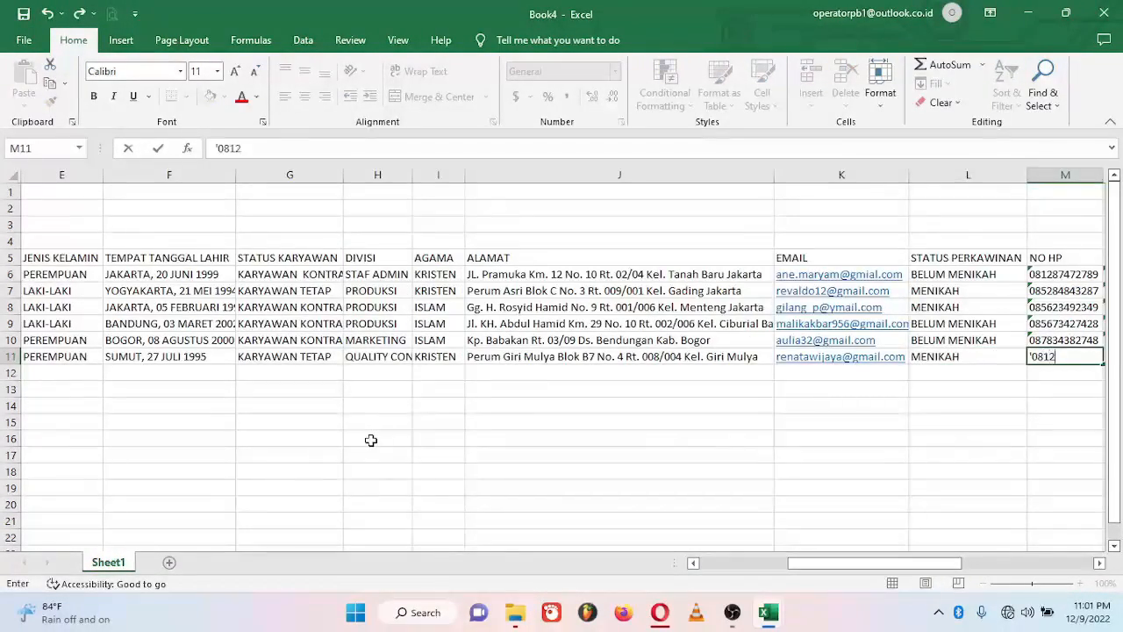
key("Tab")
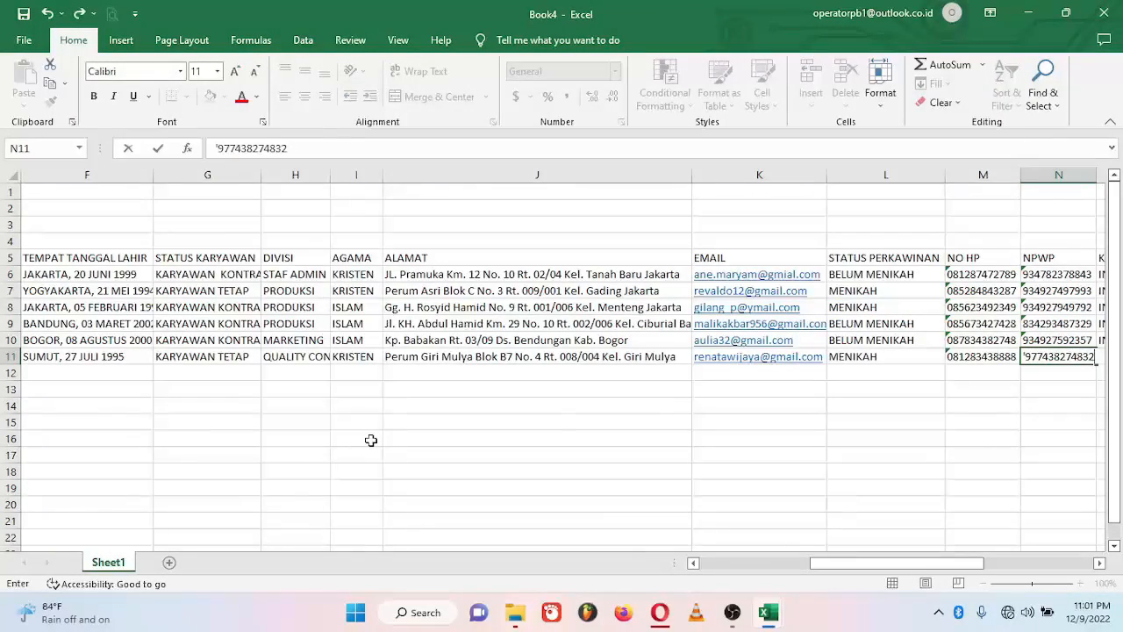
key("Tab")
type("INDONESIA")
key("Tab")
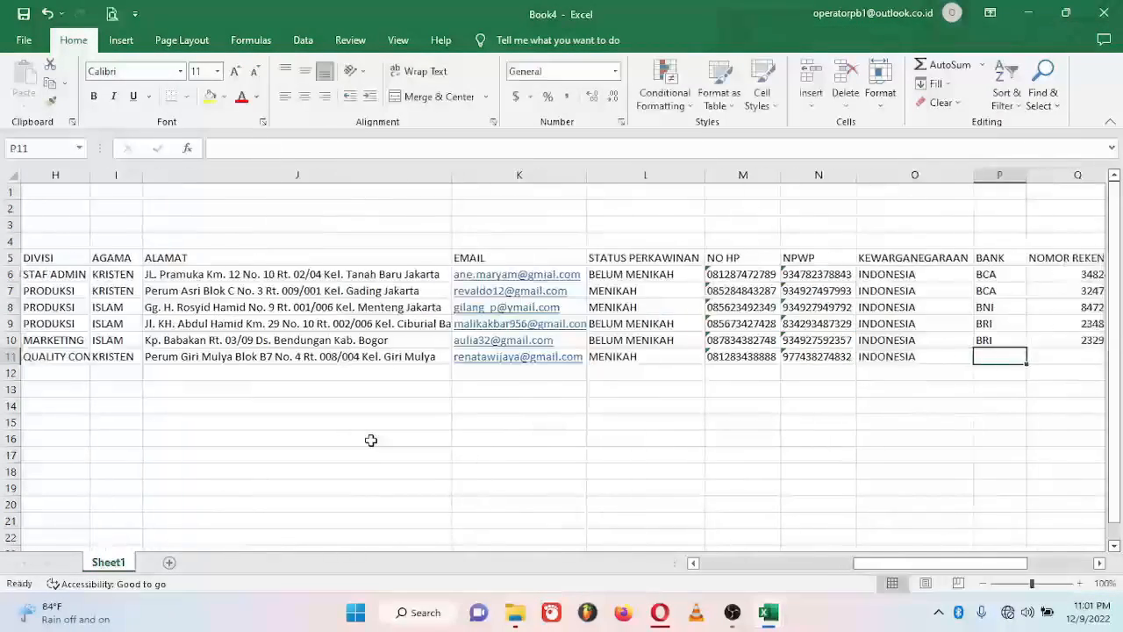
type("BCA")
key("Tab")
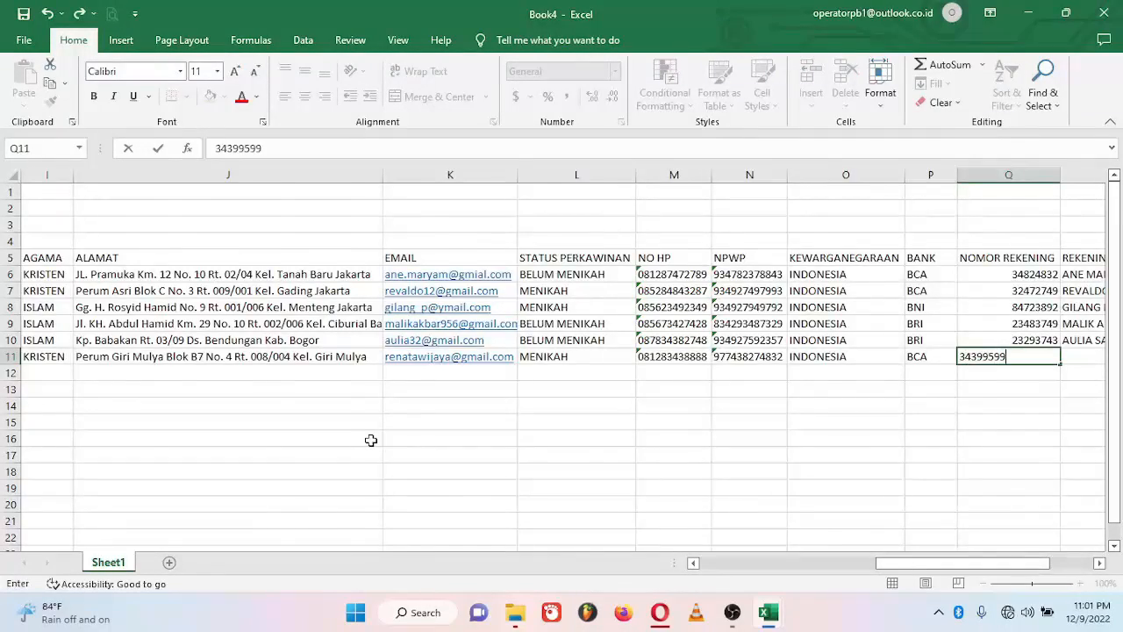
key("Tab")
Step: Finish row 11's account holder, then enter the seventh employee's name, ID and NIK in row 12
type("RENAT")
key("Return")
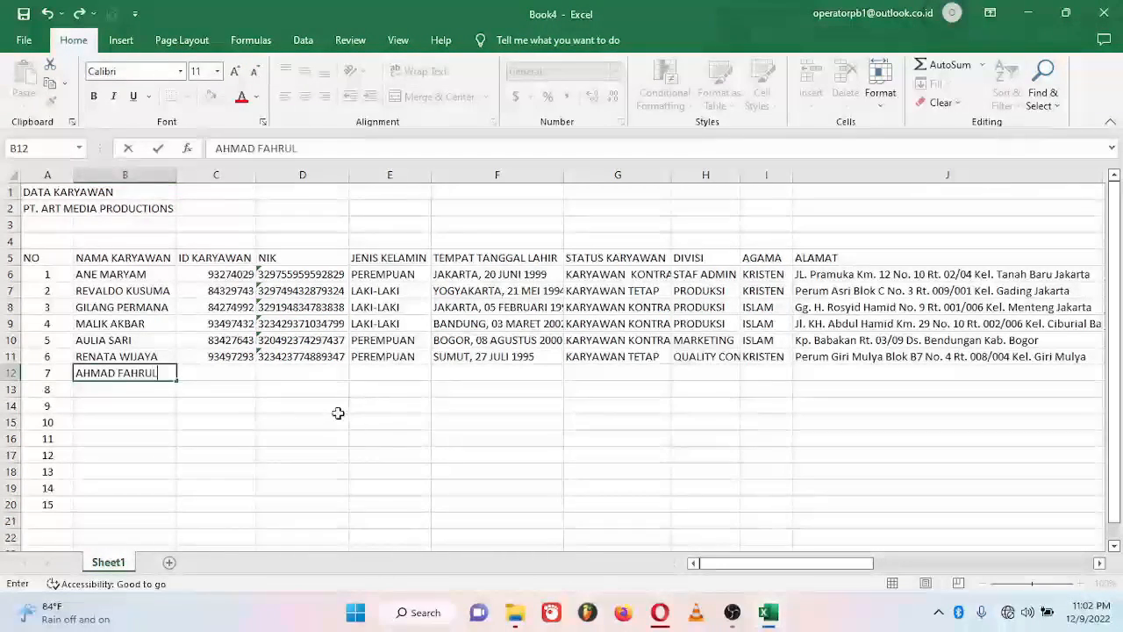
key("Tab")
type("97482374")
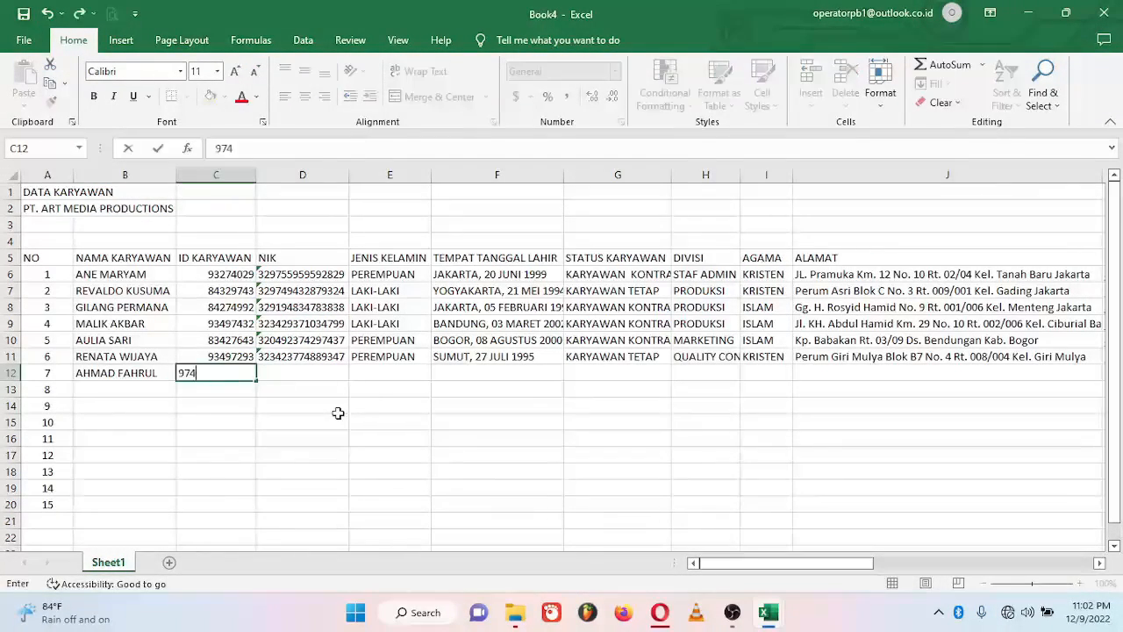
key("Tab")
key("Tab")
Step: Enter LAKI-LAKI, BOGOR, 12 SEPTEMBER, KARYAWAN TETAP, MANAJER, ISLAM and the address
type("LAKI-LAKI")
key("Tab")
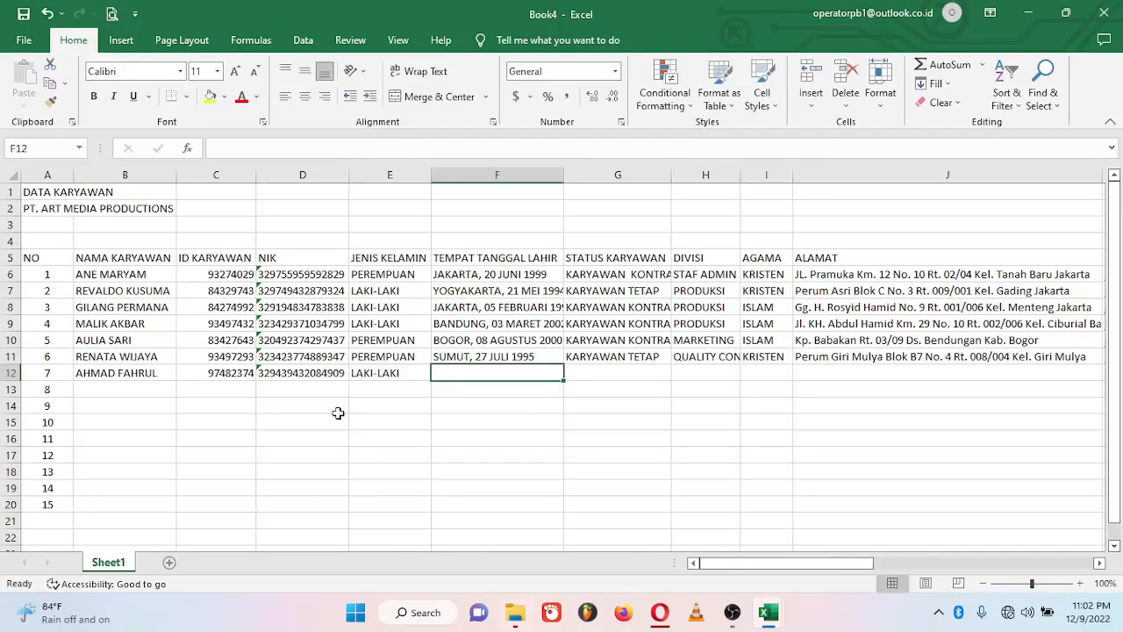
type("BOGOR, 12 SEPTEMBER 1991")
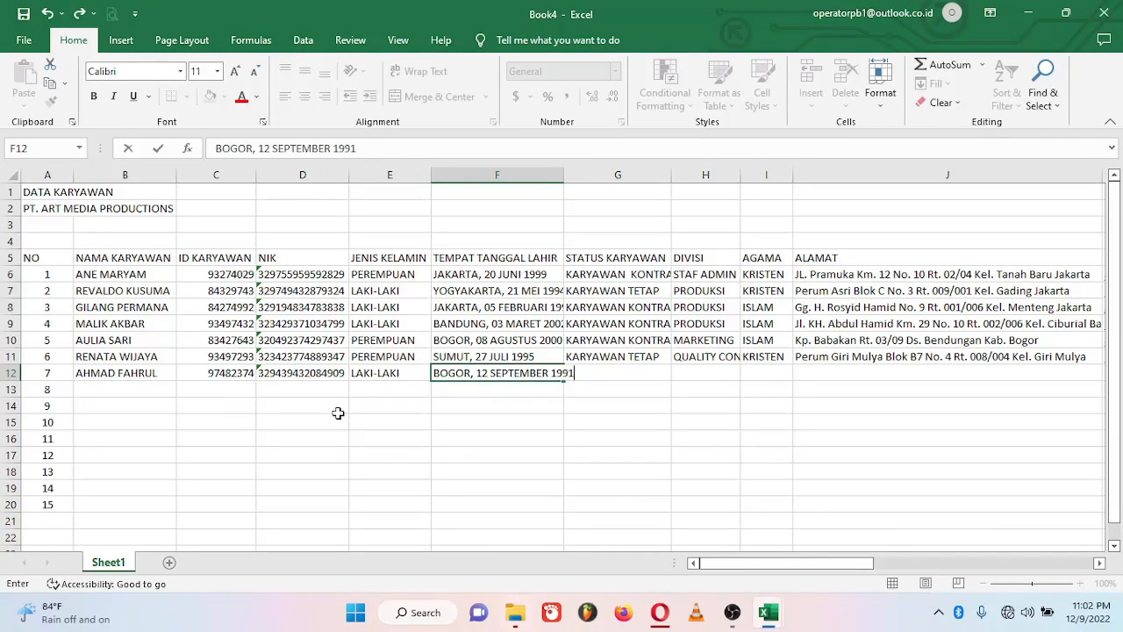
key("Tab")
type("KARYAWAN TETAP")
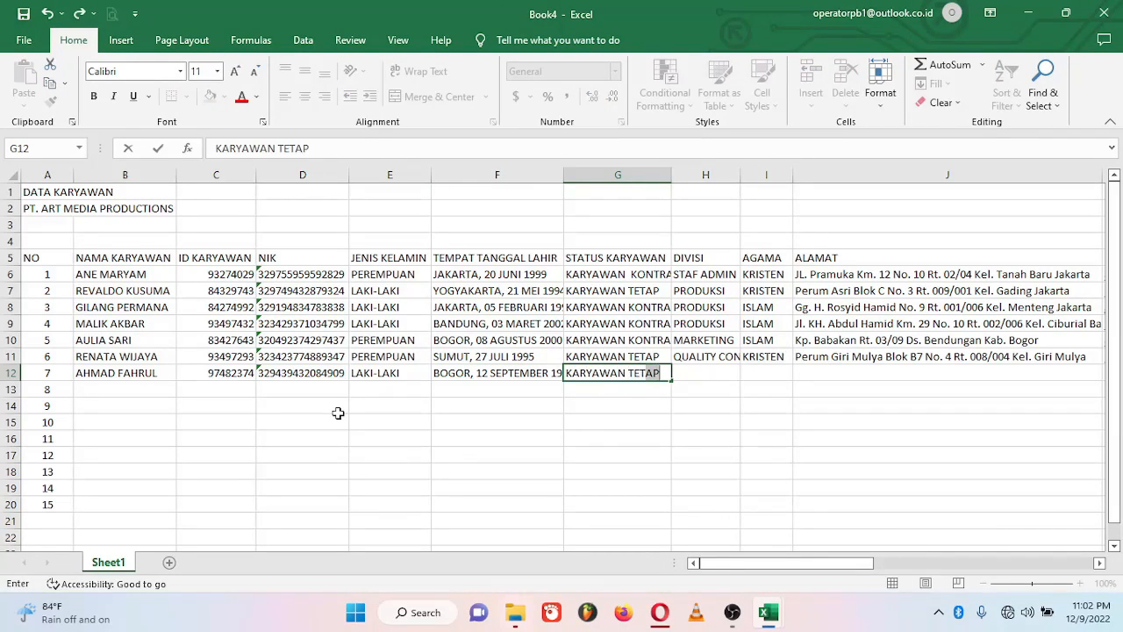
key("Tab")
type("MANAJER")
key("Tab")
type("ISLAM")
key("Tab")
type("J")
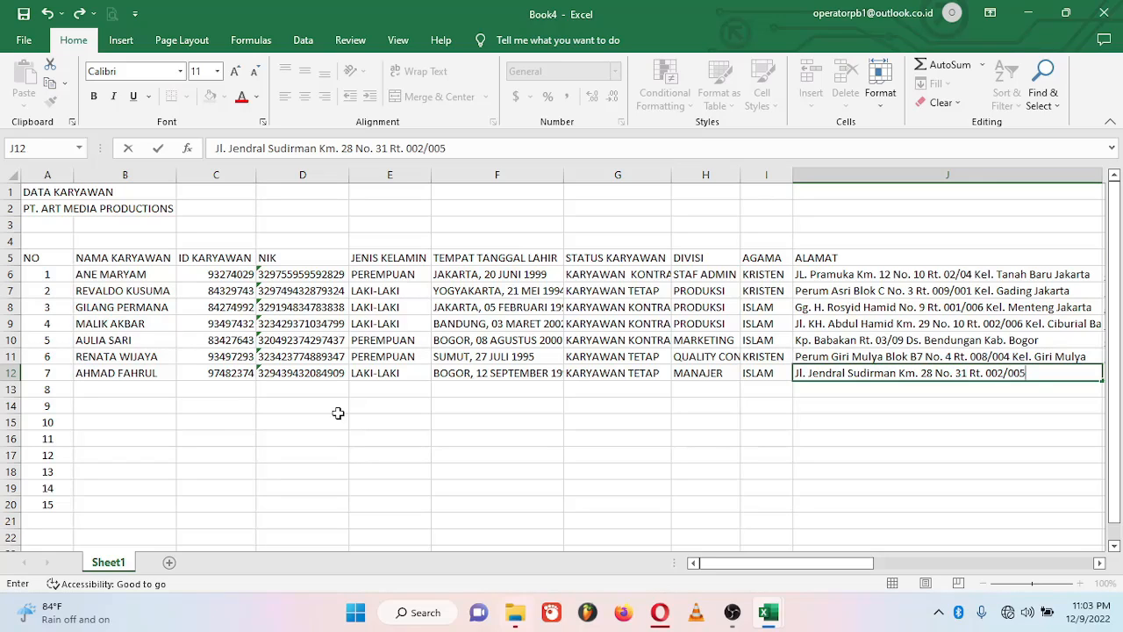
type("irman Jakarta")
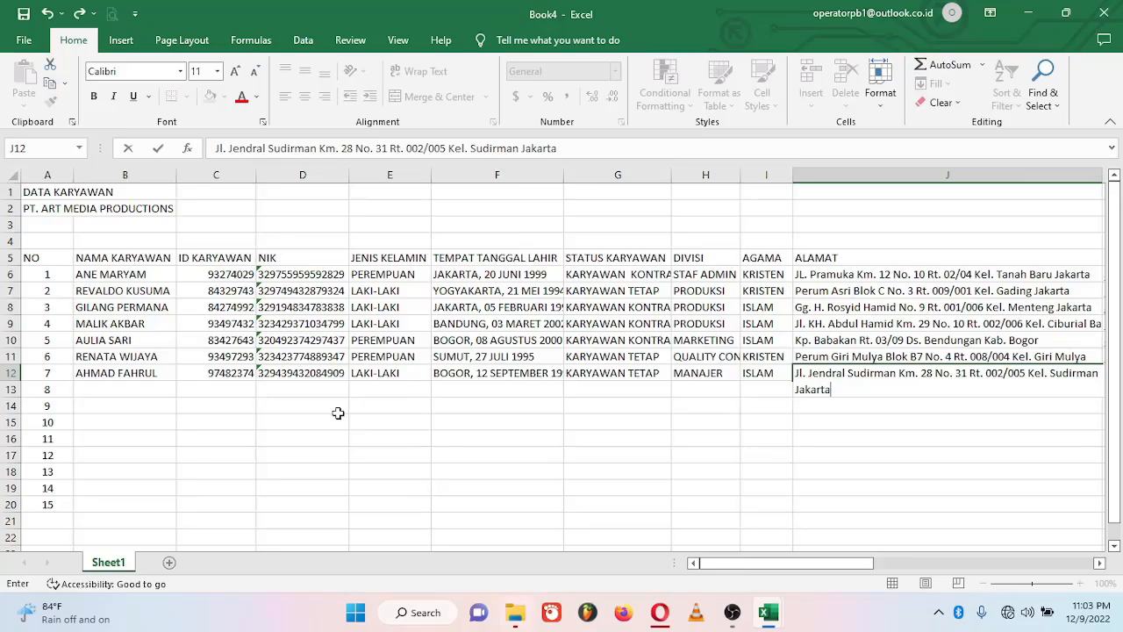
key("Tab")
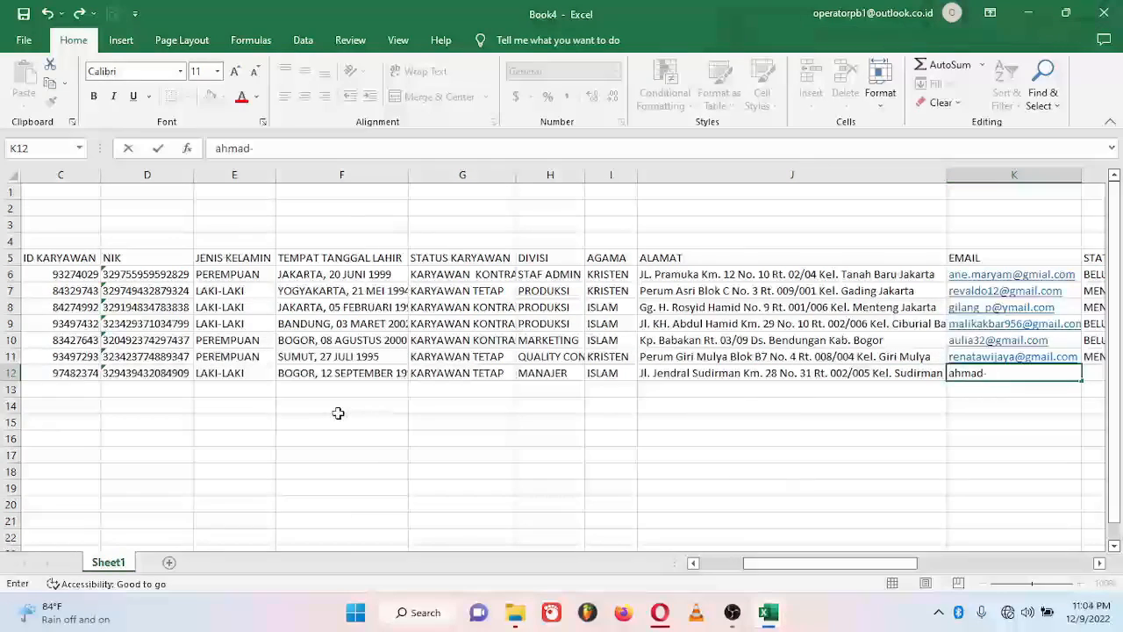
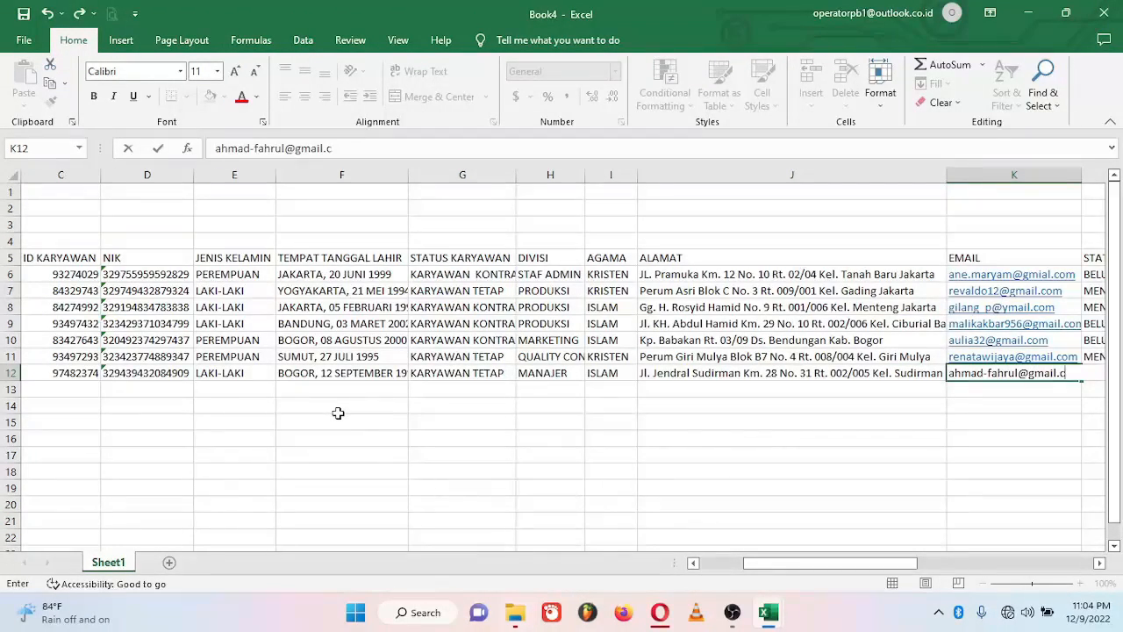
Step: Add the email, MENIKAH, phone number, NPWP, INDONESIA, bank BNI and the account number
key("Tab")
type("MENIKAH")
key("Tab")
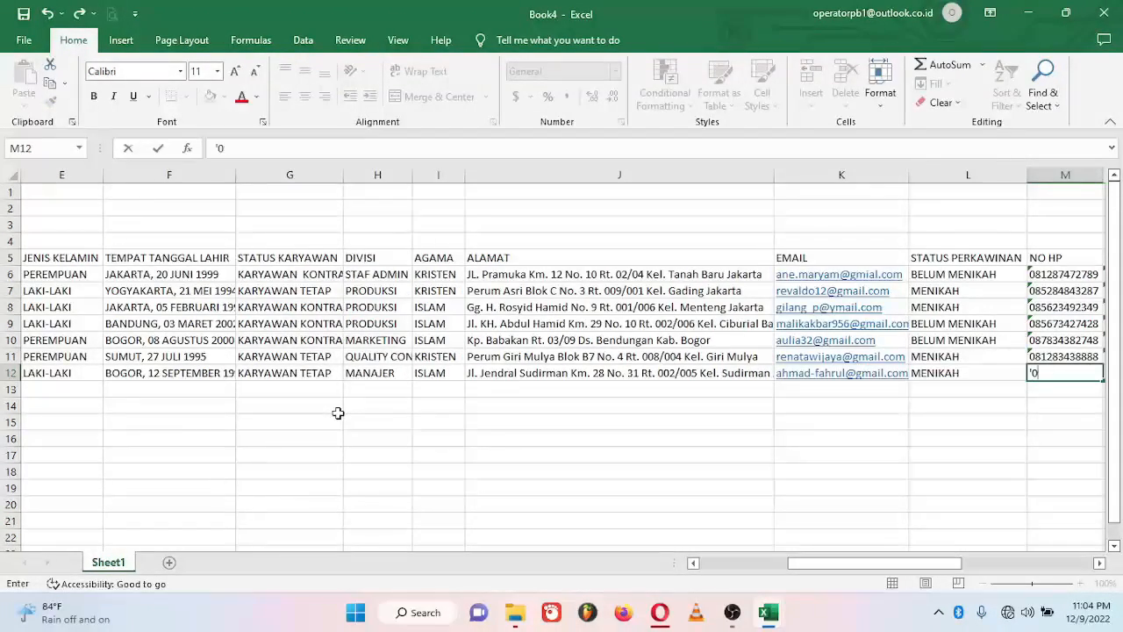
key("Tab")
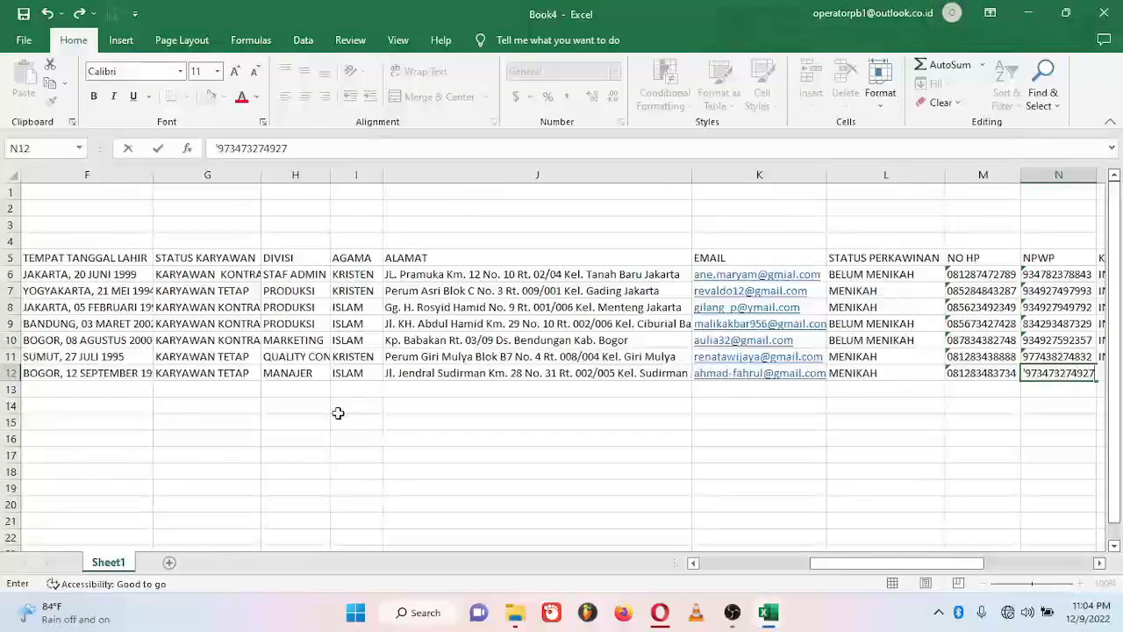
key("Tab")
type("INDONESIA")
key("Tab")
type("BNI")
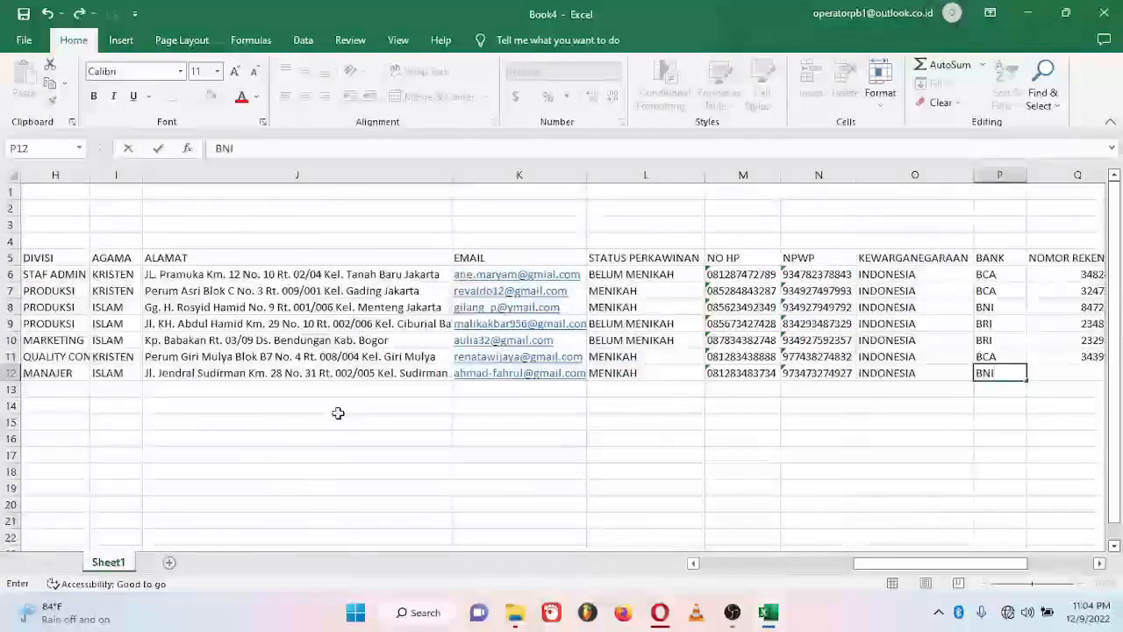
key("Tab")
key("Tab")
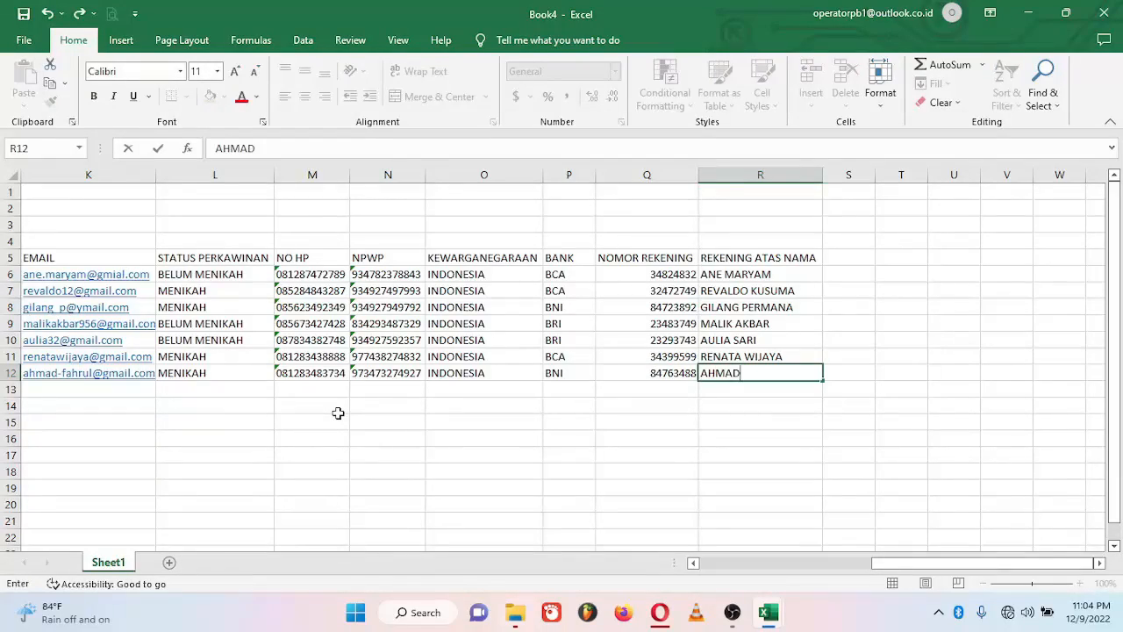
Step: Finish row 12's account holder, then enter the eighth employee's name, ID and NIK in row 13
key("Return")
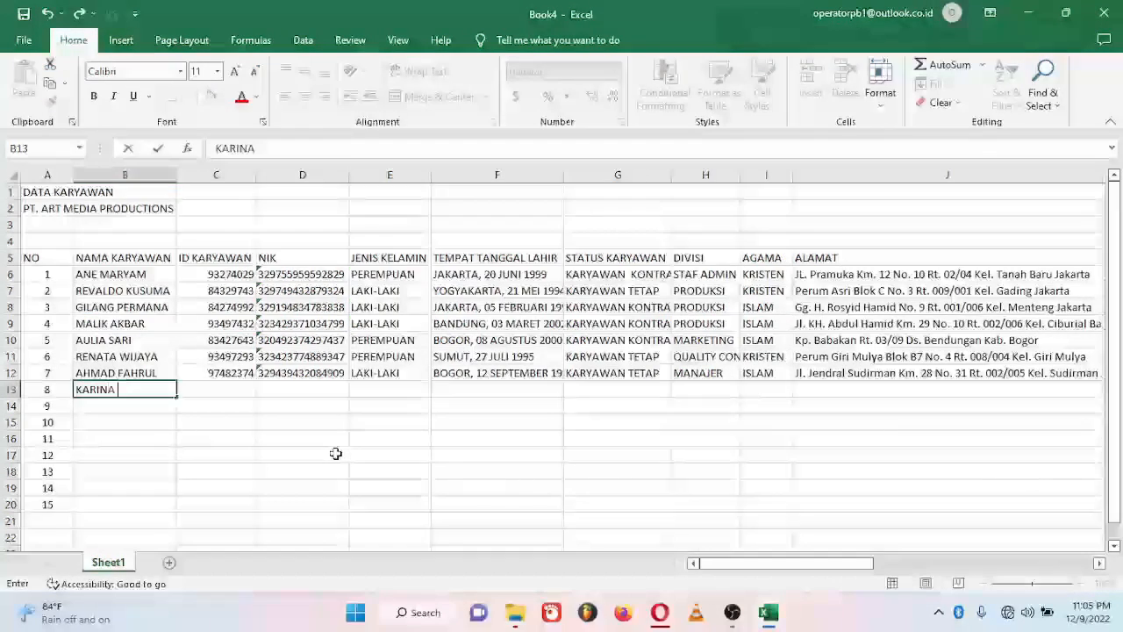
key("Tab")
type("97497237")
key("Tab")
type("'")
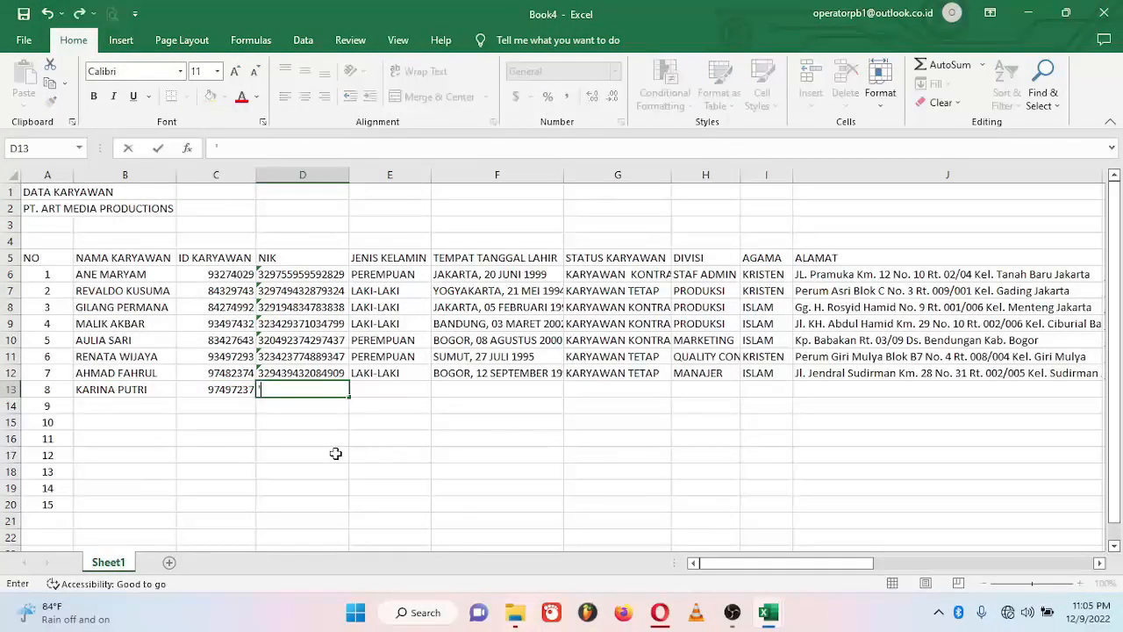
key("Tab")
type("PEREMPUAN")
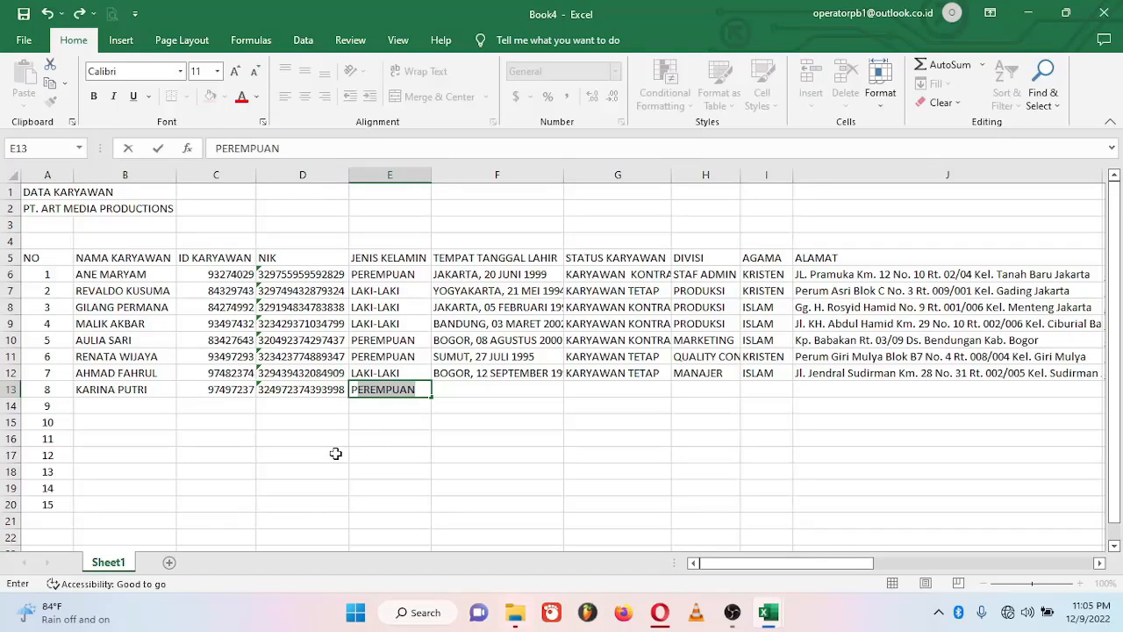
key("Tab")
type("BOGOR, 23")
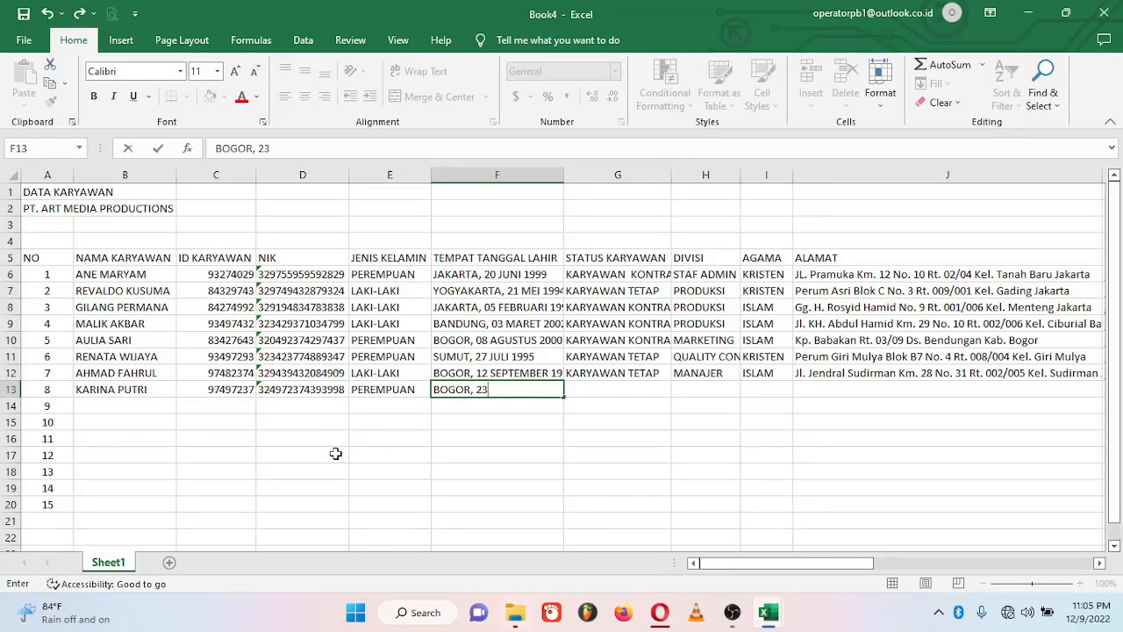
type(" NOPEMBER 1999")
key("Tab")
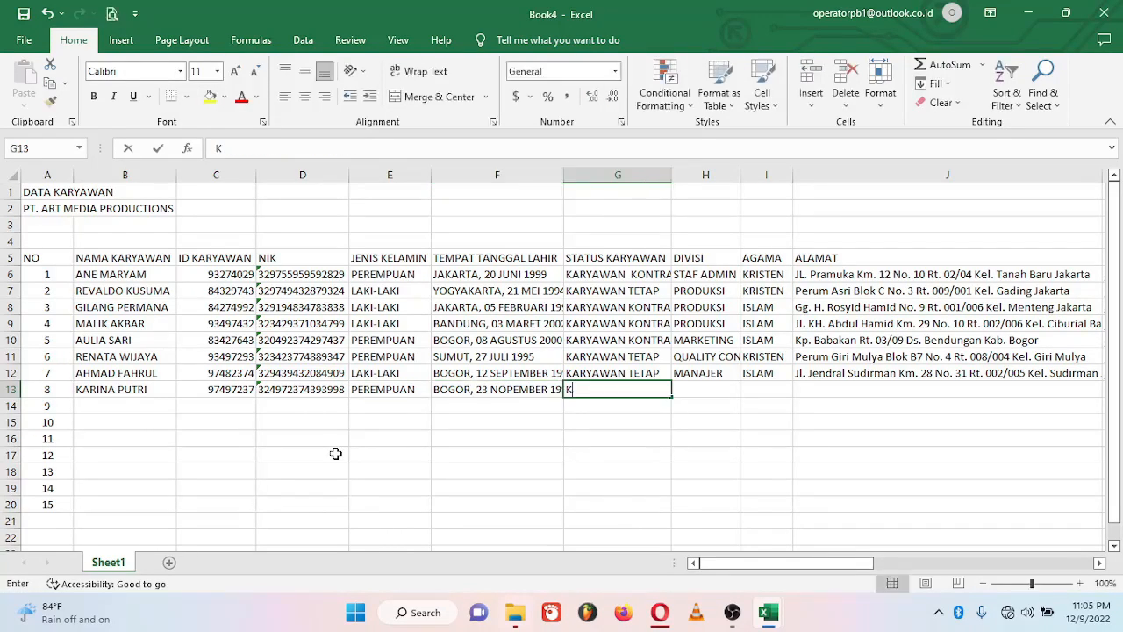
type("KARYAWAN TETAP")
key("Tab")
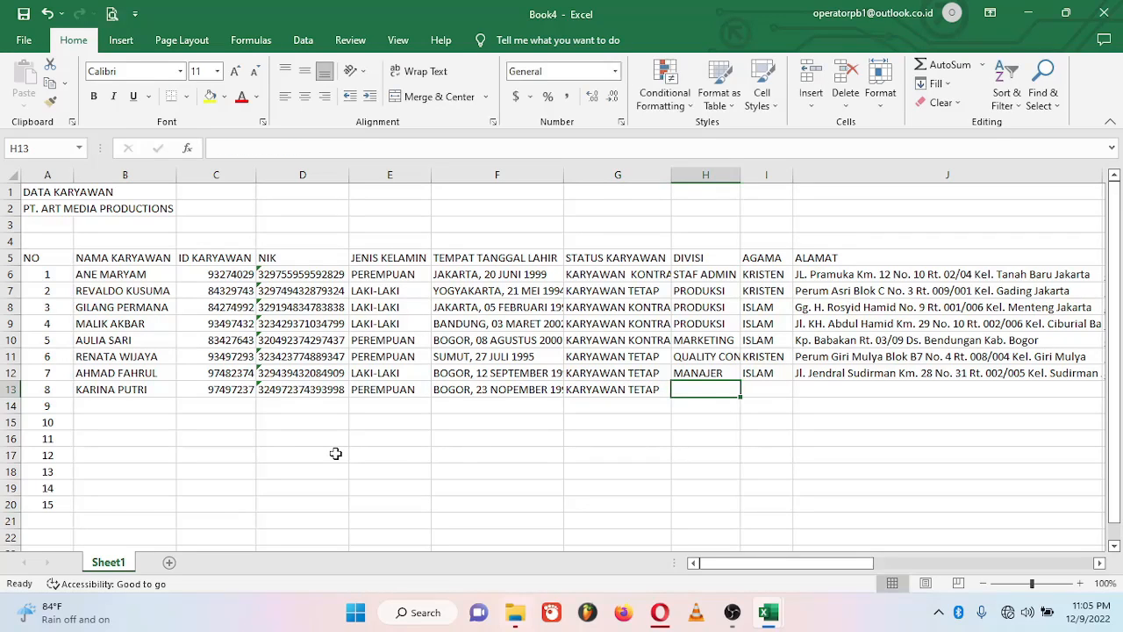
type("MANAJEMEN TRAINEE")
key("Tab")
type("ISLAM")
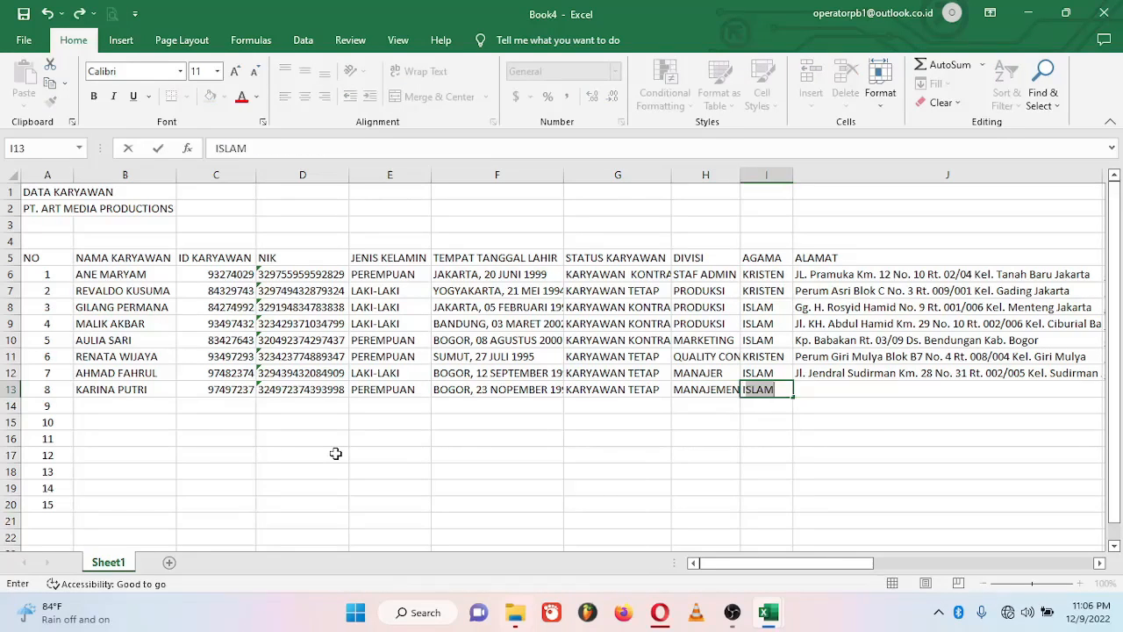
key("Tab")
type("Perum Tama")
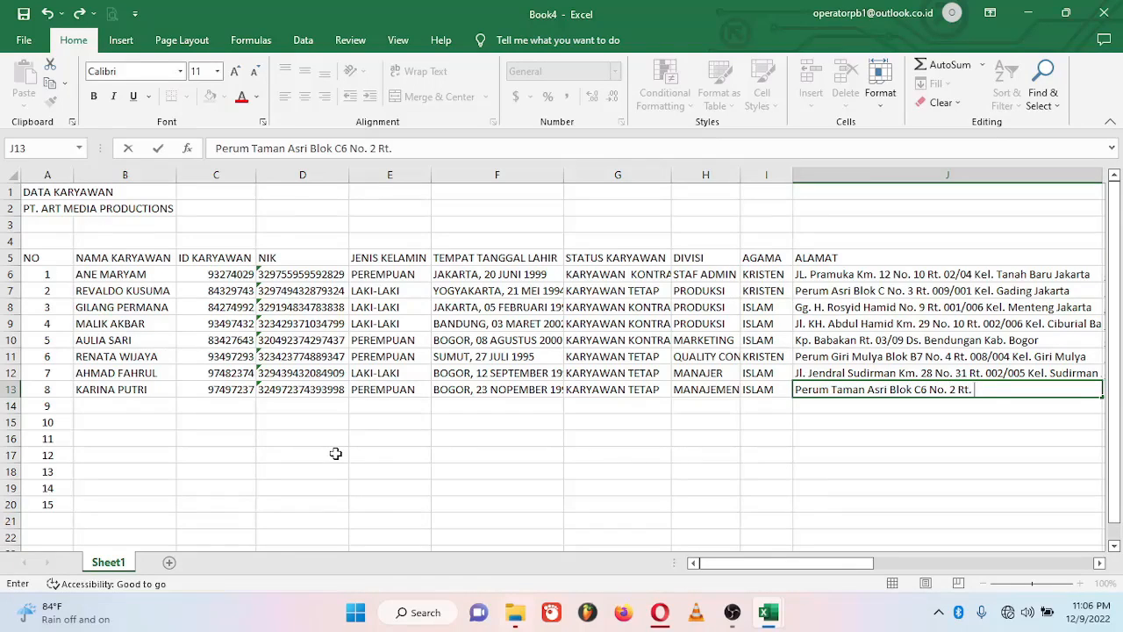
type("Man")
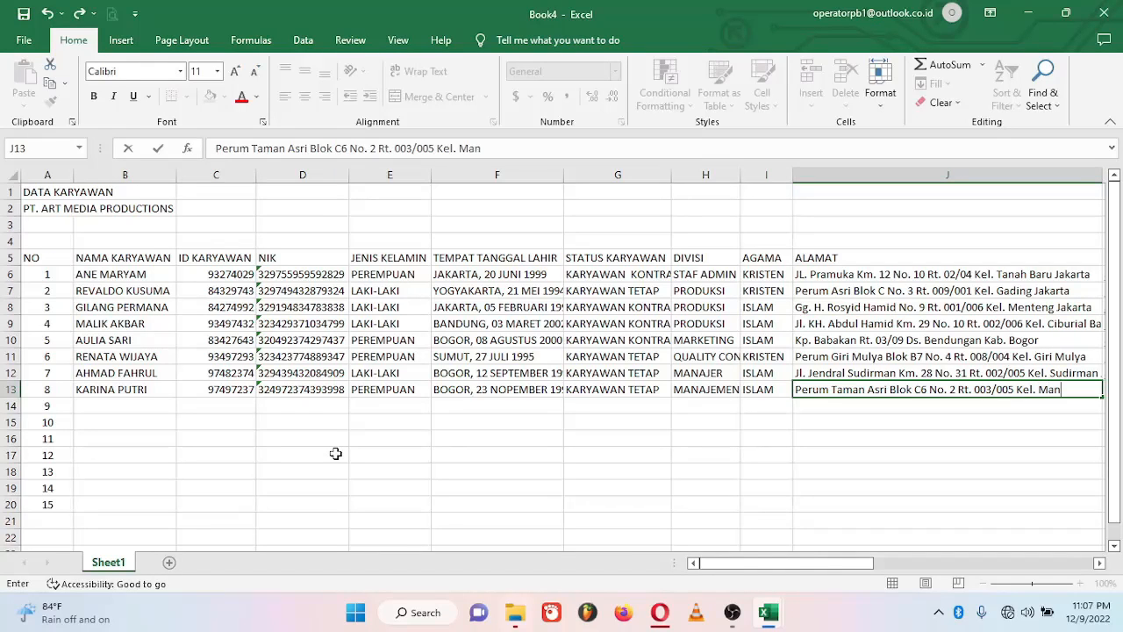
type("gga Besar Bogo")
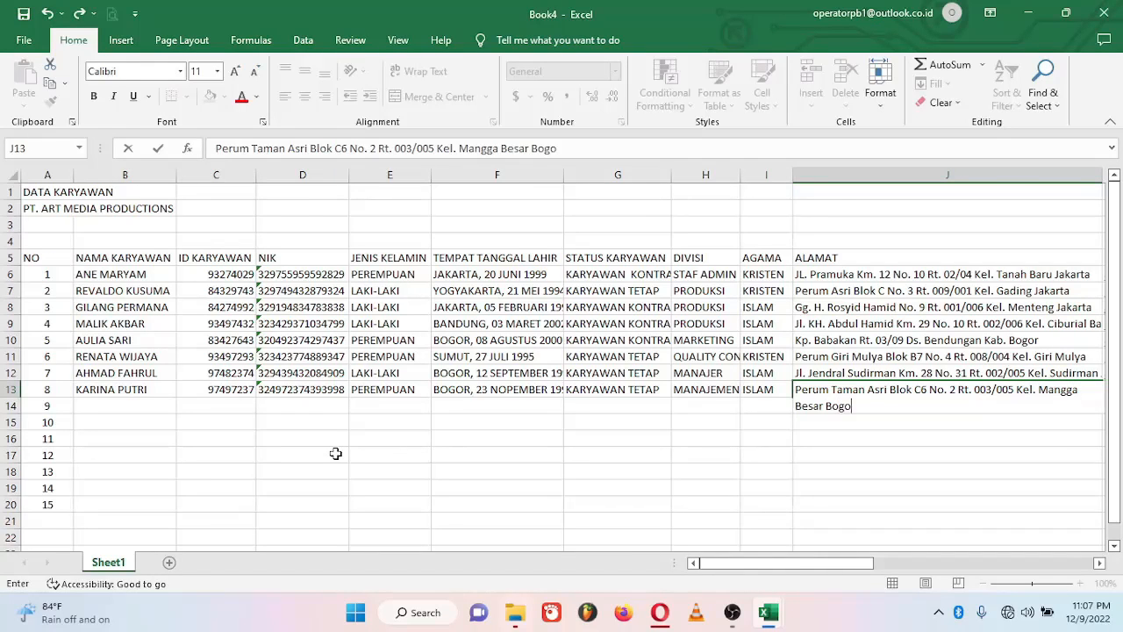
key("Tab")
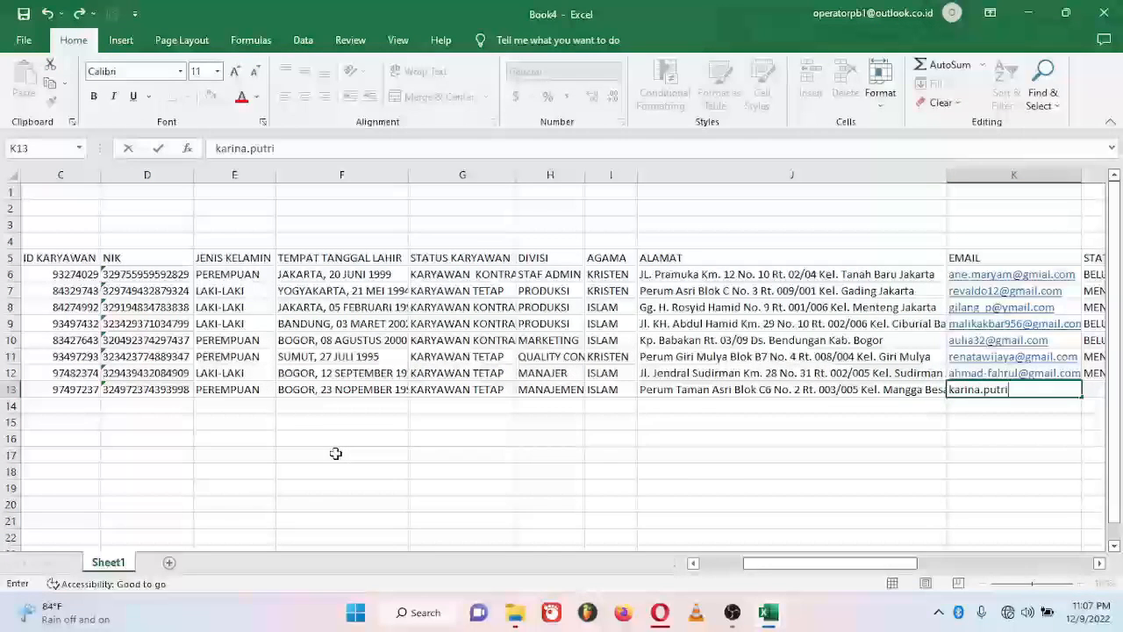
Step: Add the email, MENIKAH, phone number, NPWP, INDONESIA, bank BNI and the account number
key("Tab")
type("MENIKAH")
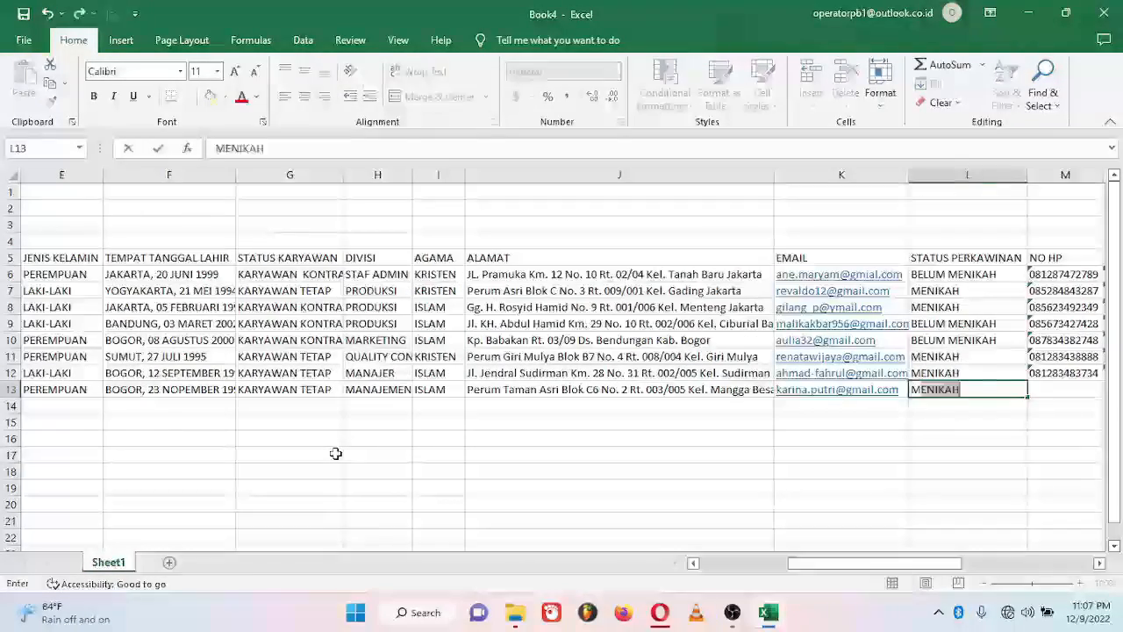
key("Tab")
key("Tab")
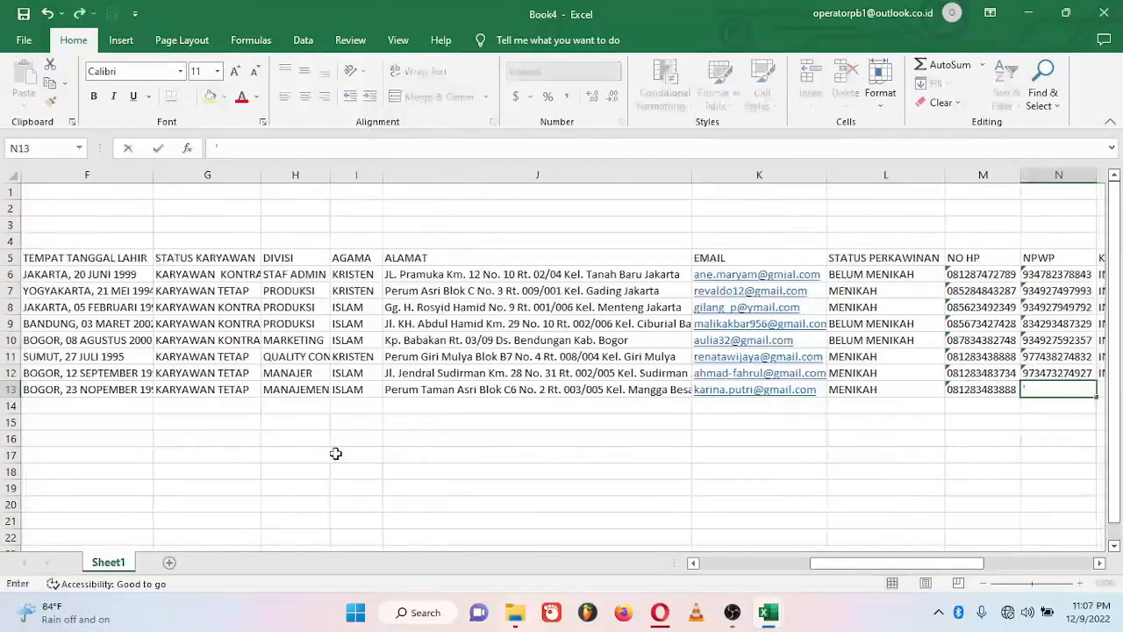
key("Tab")
type("I")
key("Tab")
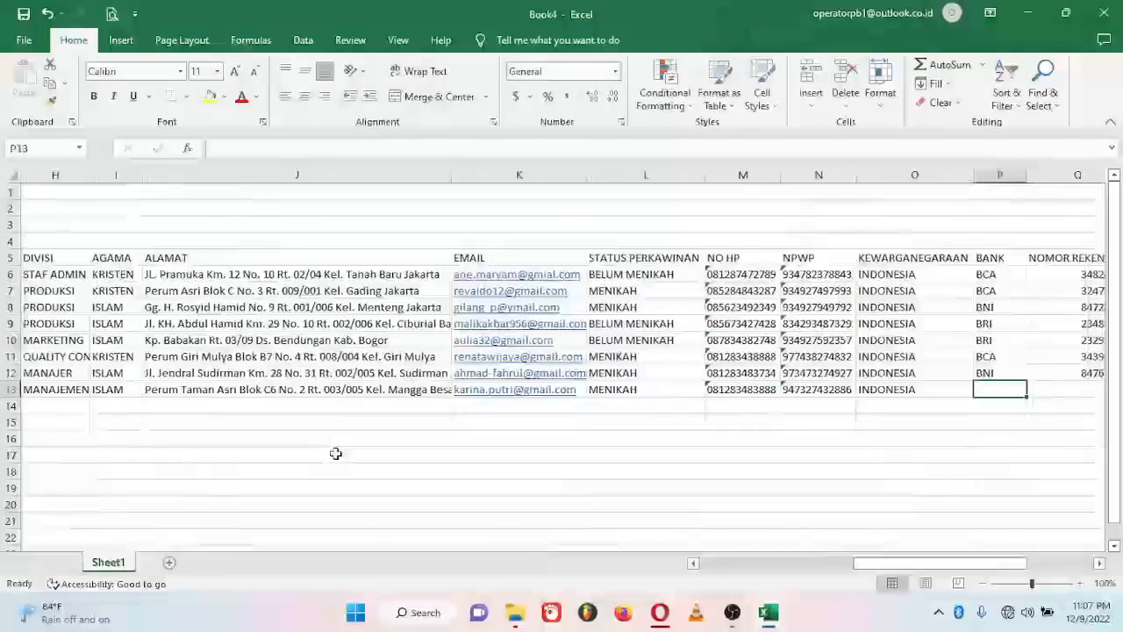
type("BNI")
key("Tab")
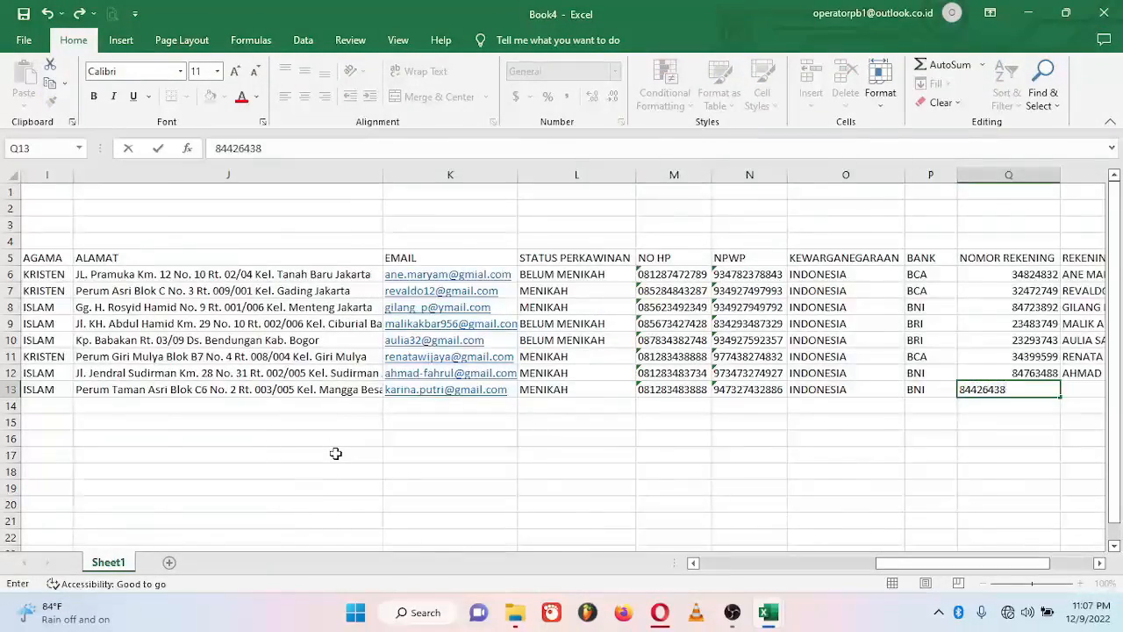
key("Tab")
Step: Finish row 13's account holder, then enter the ninth employee's name, ID and NIK in row 14
key("Return")
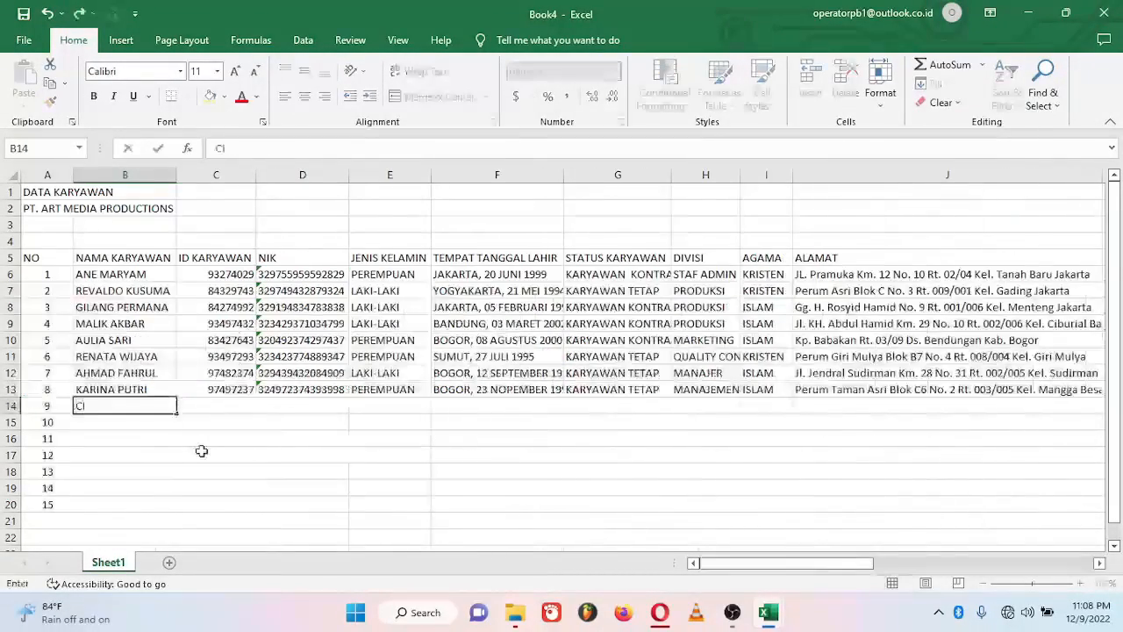
key("Tab")
type("93482378")
key("Tab")
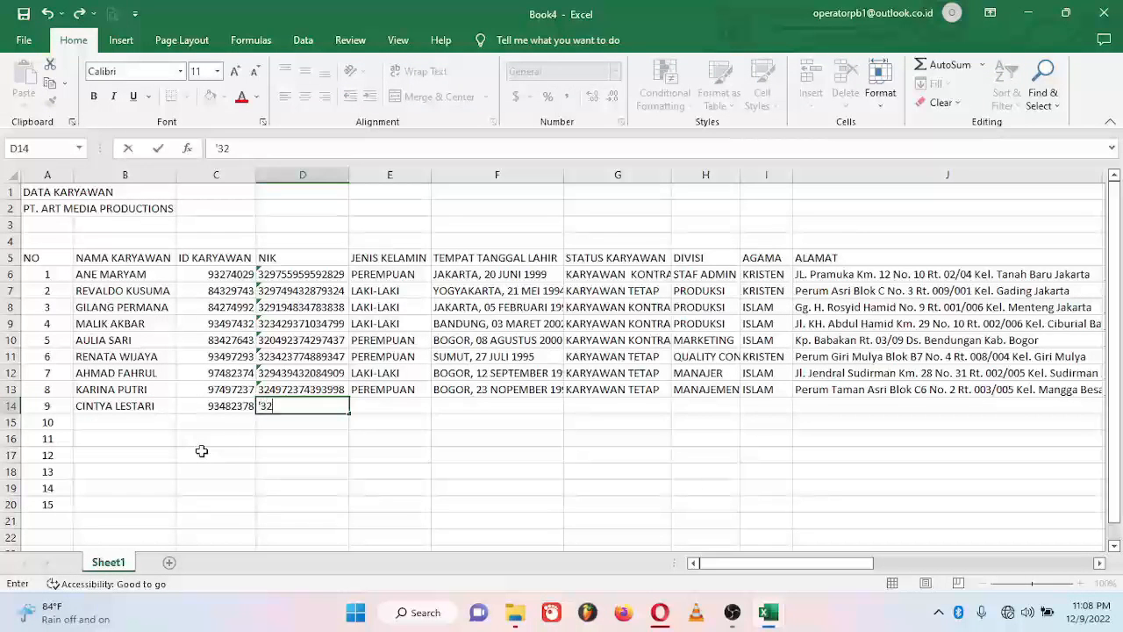
key("Tab")
type("P")
key("Tab")
type("BANDUNG,")
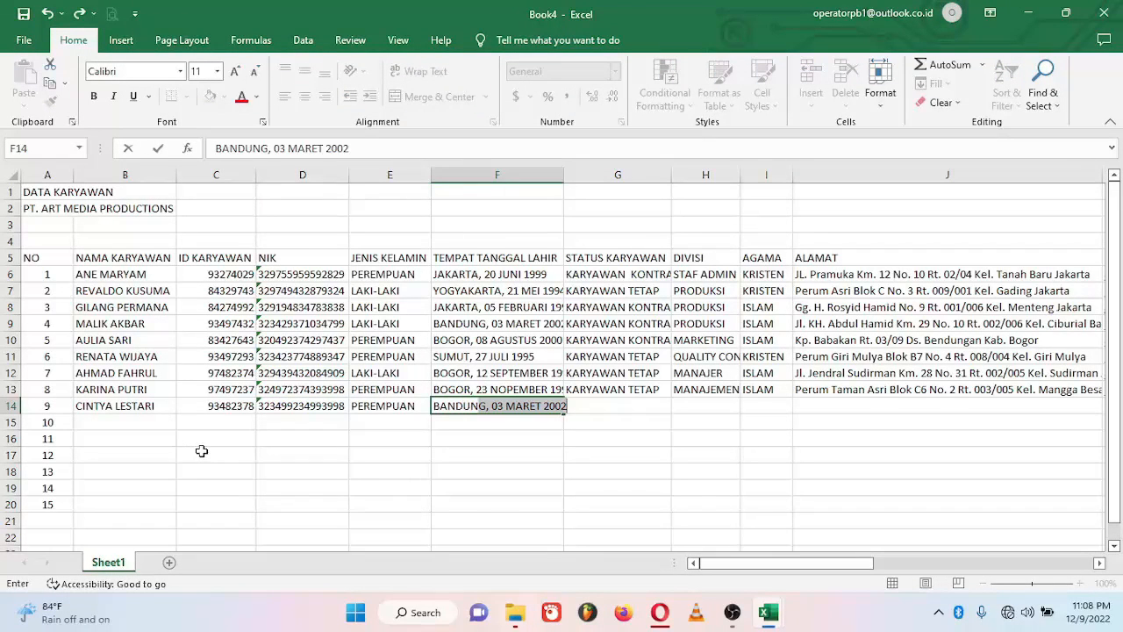
type(" 28 OKTOBER 20")
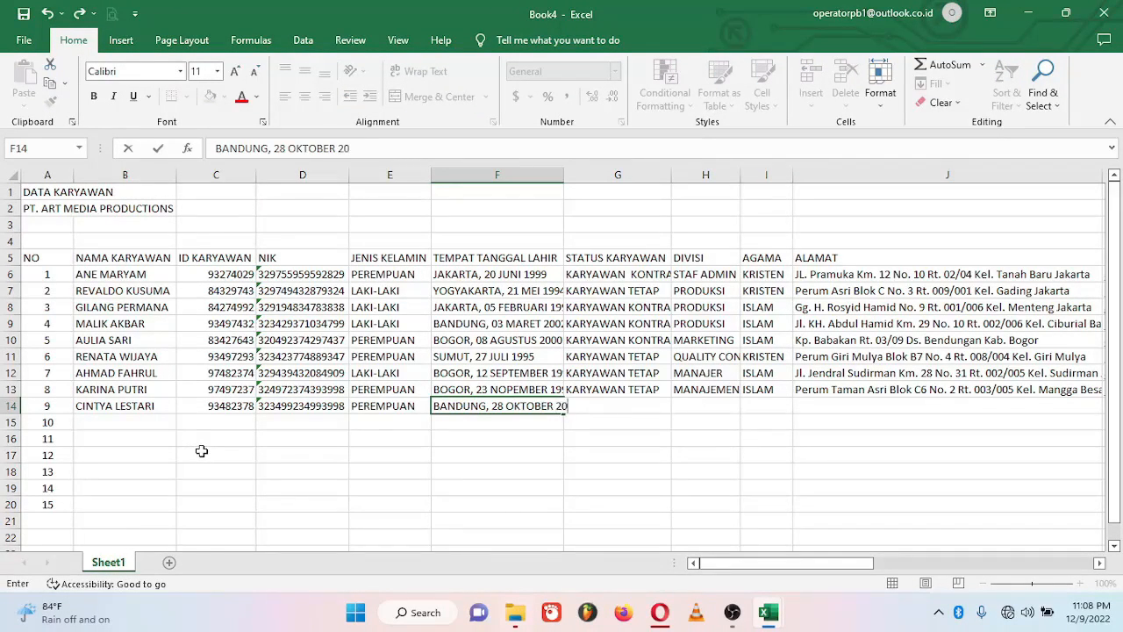
type("00")
key("Tab")
type("KARYAWAN K")
key("Tab")
type("MAR")
key("Tab")
type("KAT")
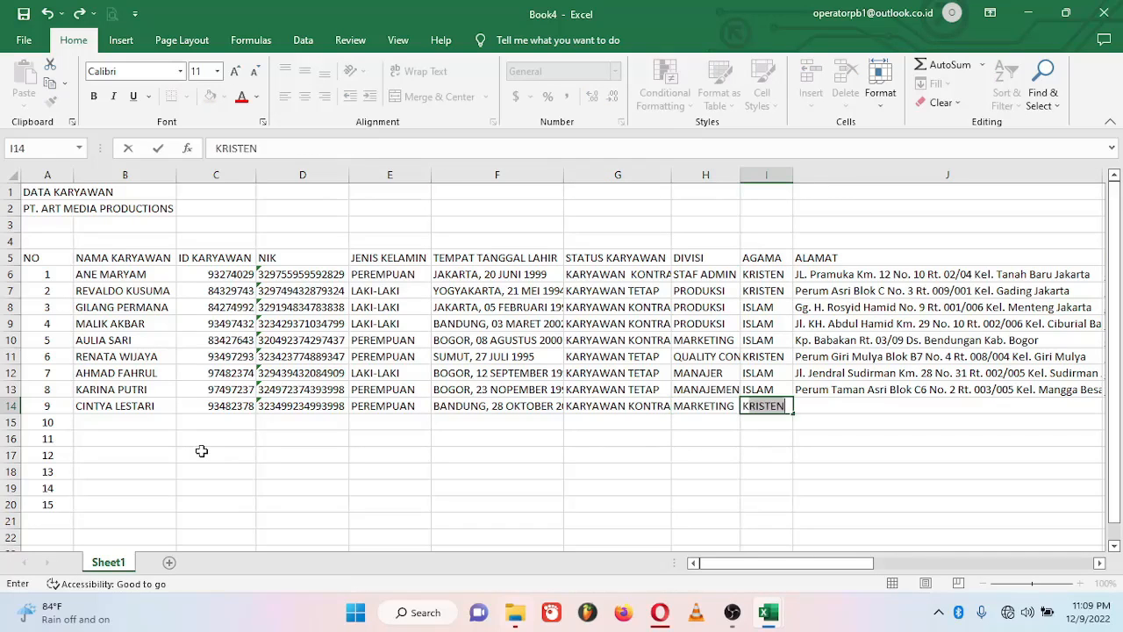
key("Tab")
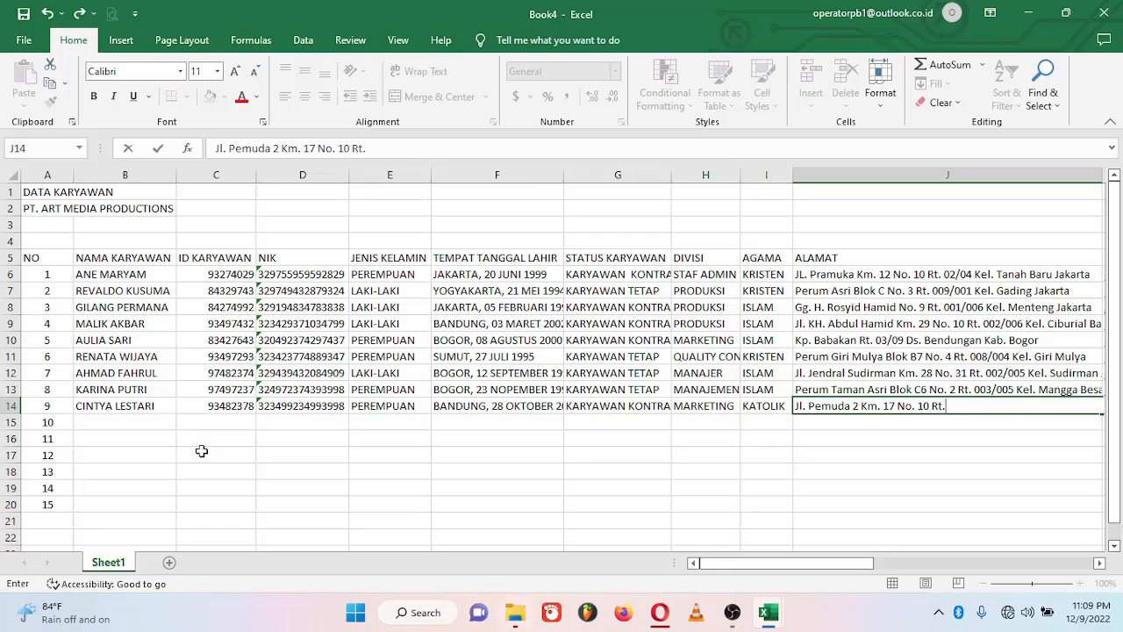
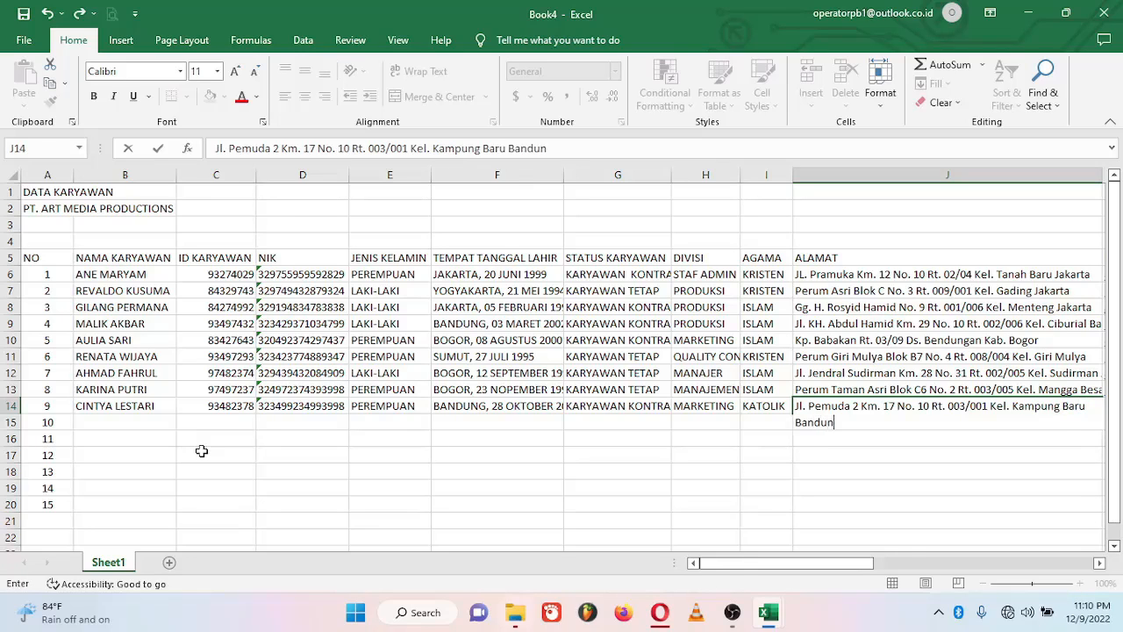
key("Tab")
Step: Add the email, BELUM MENIKAH, phone, NPWP, INDONESIA, bank BRI, account number and holder name
key("Tab")
type("BELUM MENIKAH")
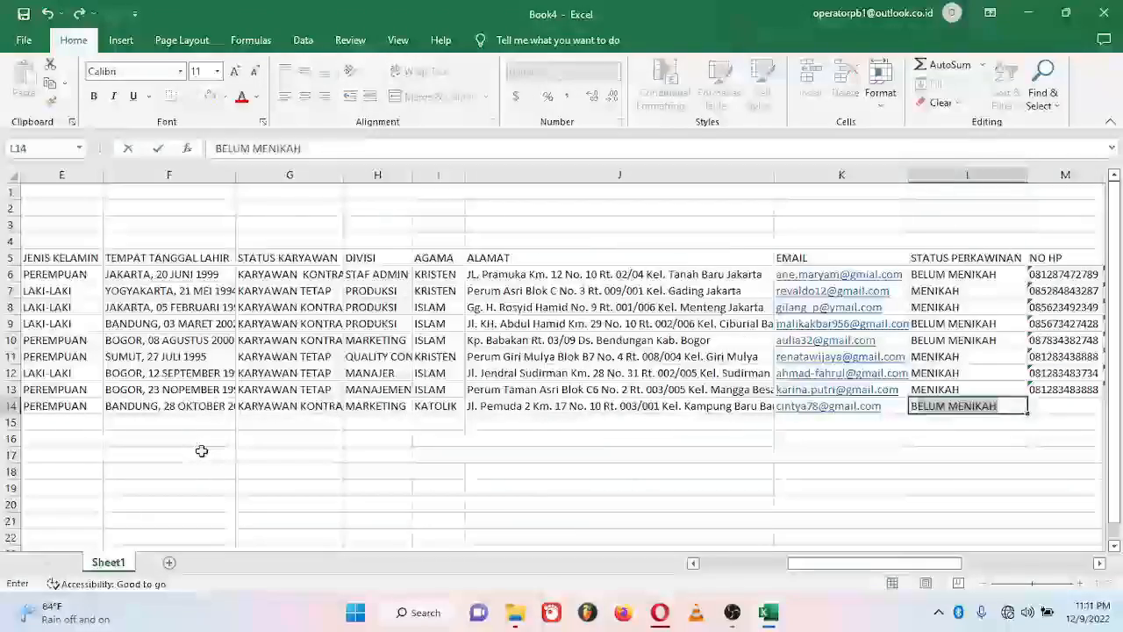
key("Tab")
key("Tab")
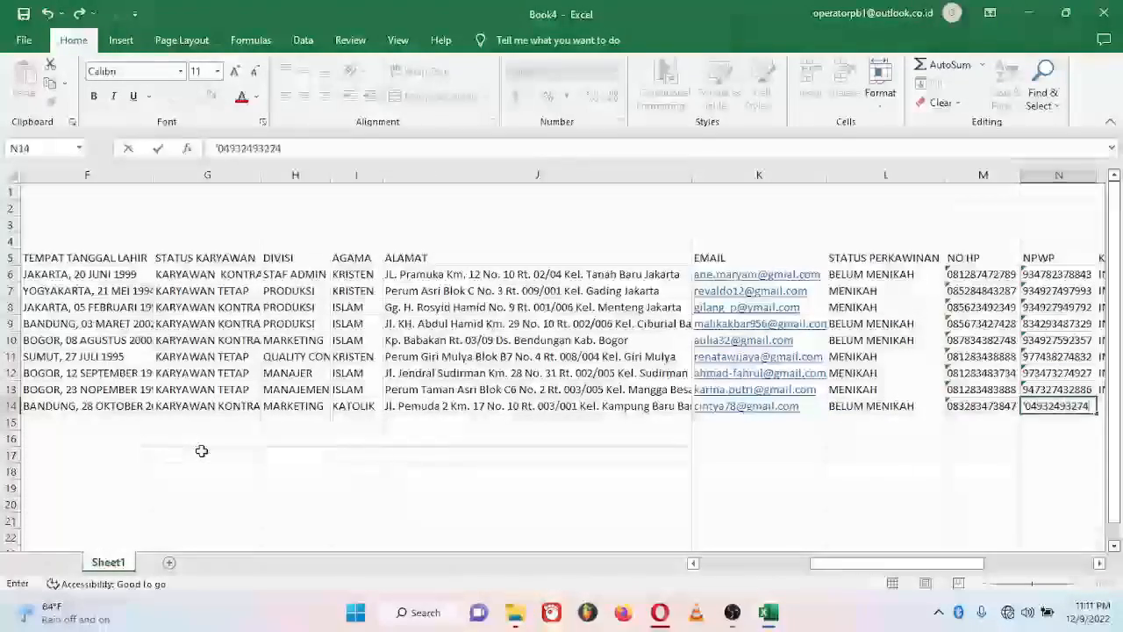
key("Tab")
type("INDONESIA")
key("Tab")
type("BRI")
key("Tab")
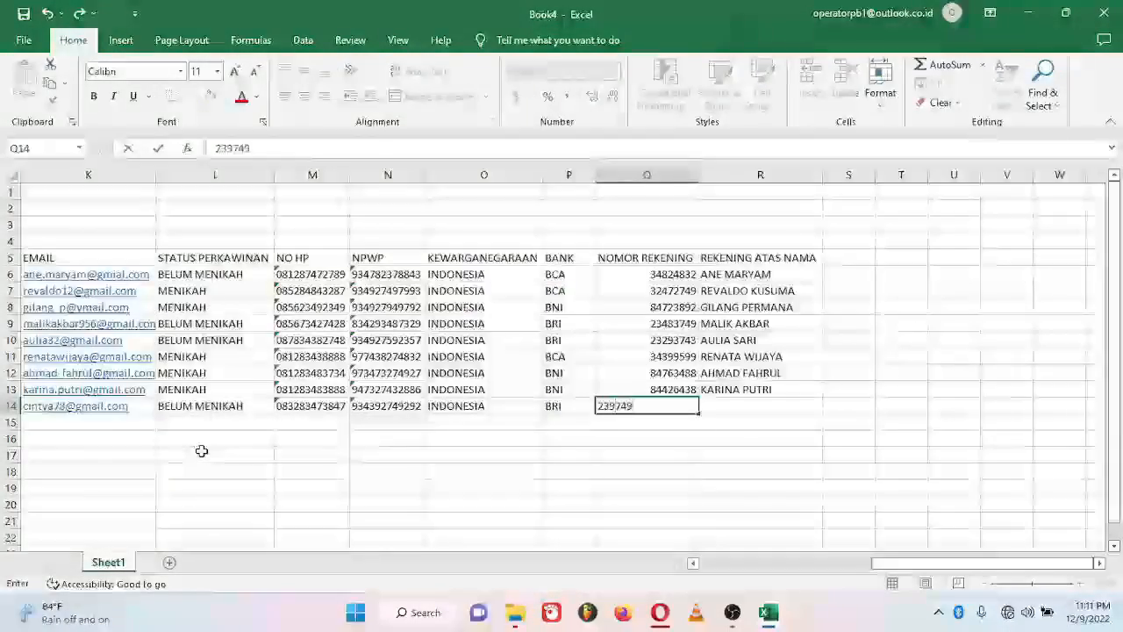
key("Tab")
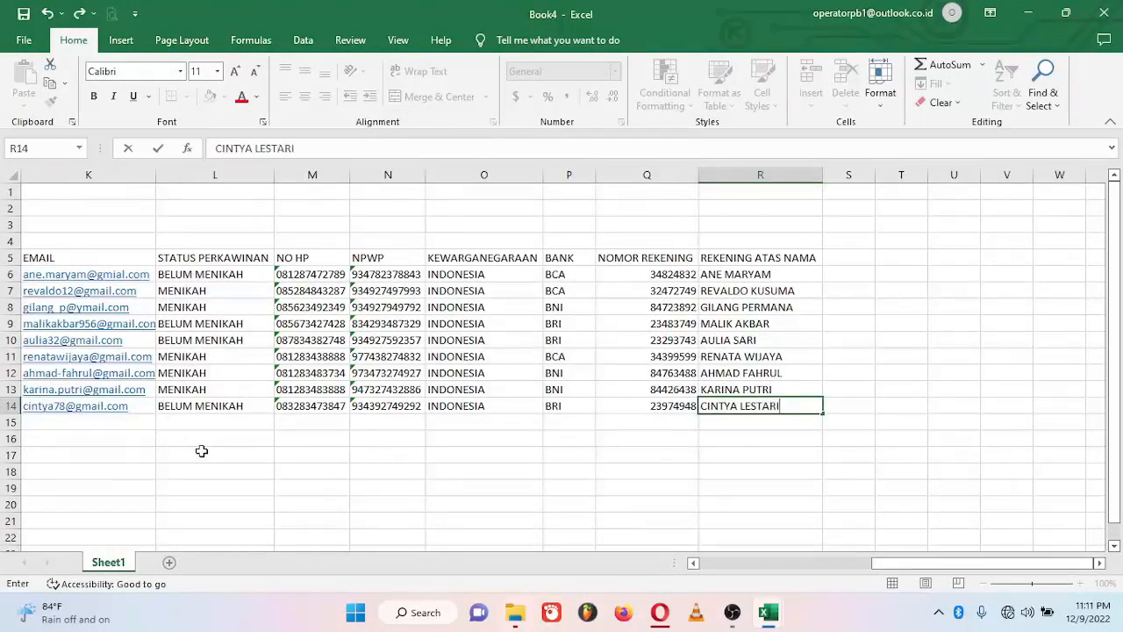
key("Return")
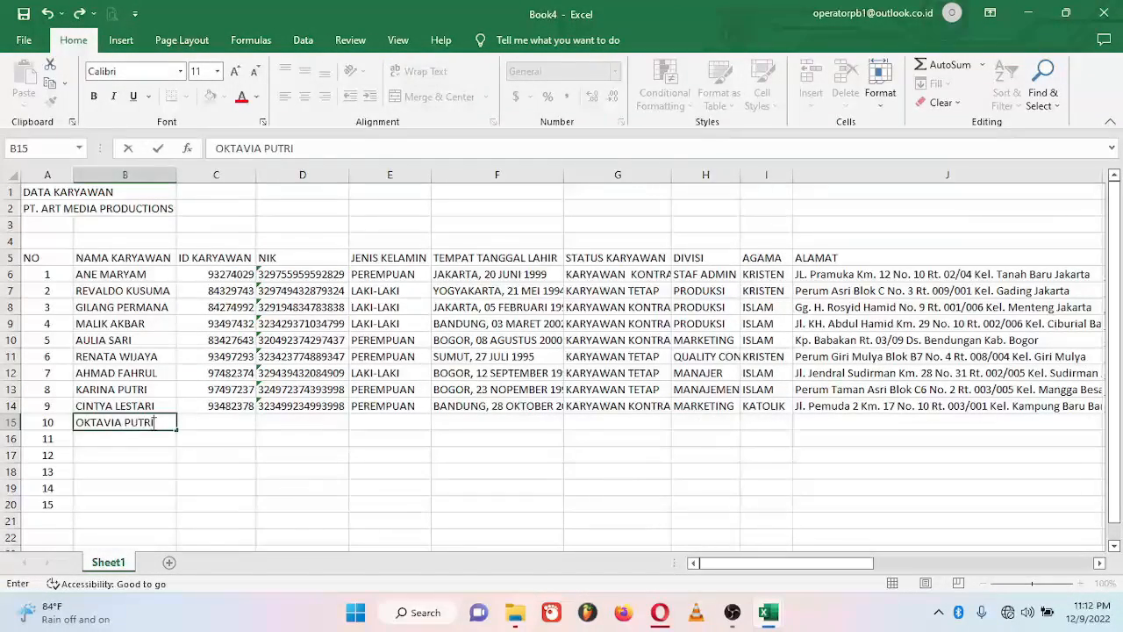
Step: Enter employee 10's name, employee ID, NIK, gender P and Jakarta birth place and date in row 15
key("Tab")
type("97834878")
key("Tab")
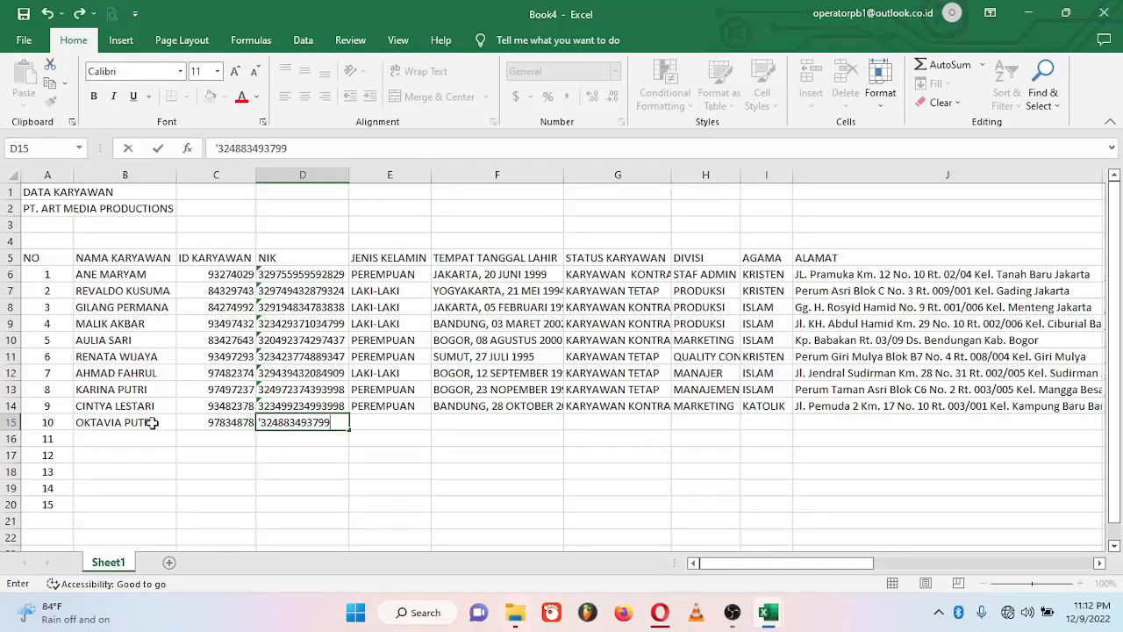
key("Tab")
type("P")
key("Tab")
type("JAKARTA,")
type(" 15 APRIL 2")
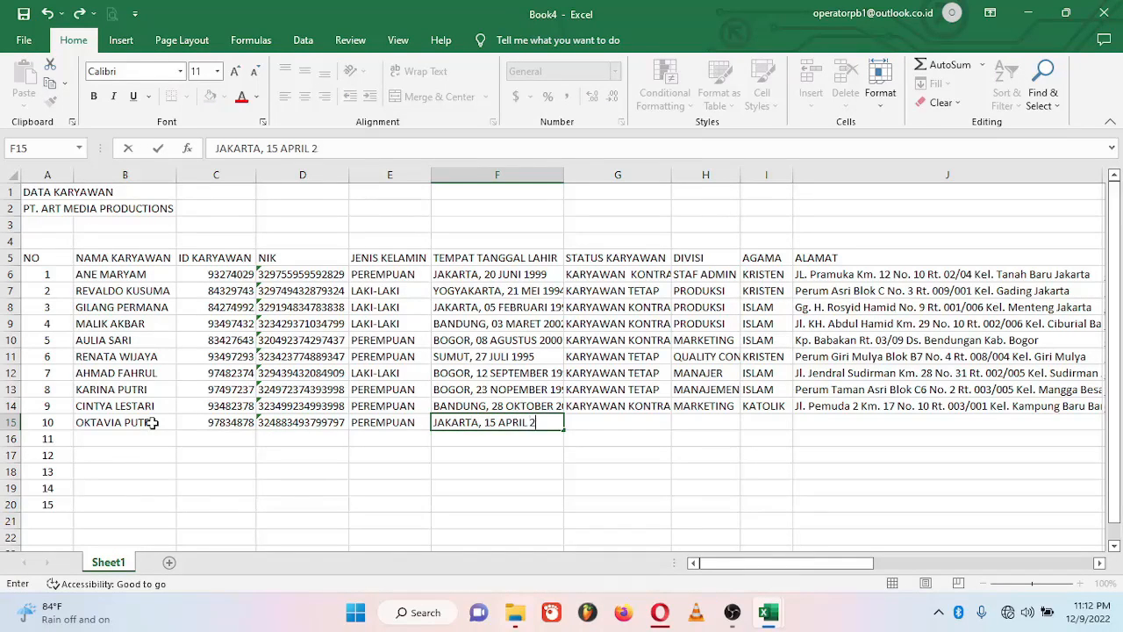
type("002")
key("Tab")
Step: Set status KARYAWAN KONTRAK, division MARKETING and religion KRISTEN, then enter the home address
type("KARYAWAN")
key("Tab")
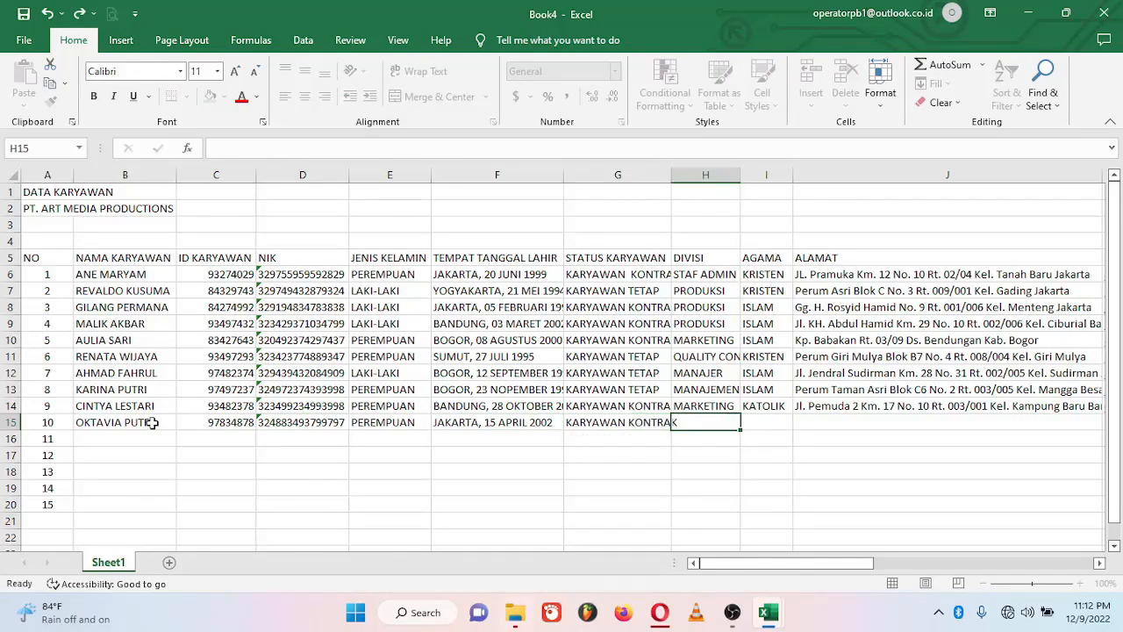
type("MARKETING")
key("Tab")
type("KR")
key("Tab")
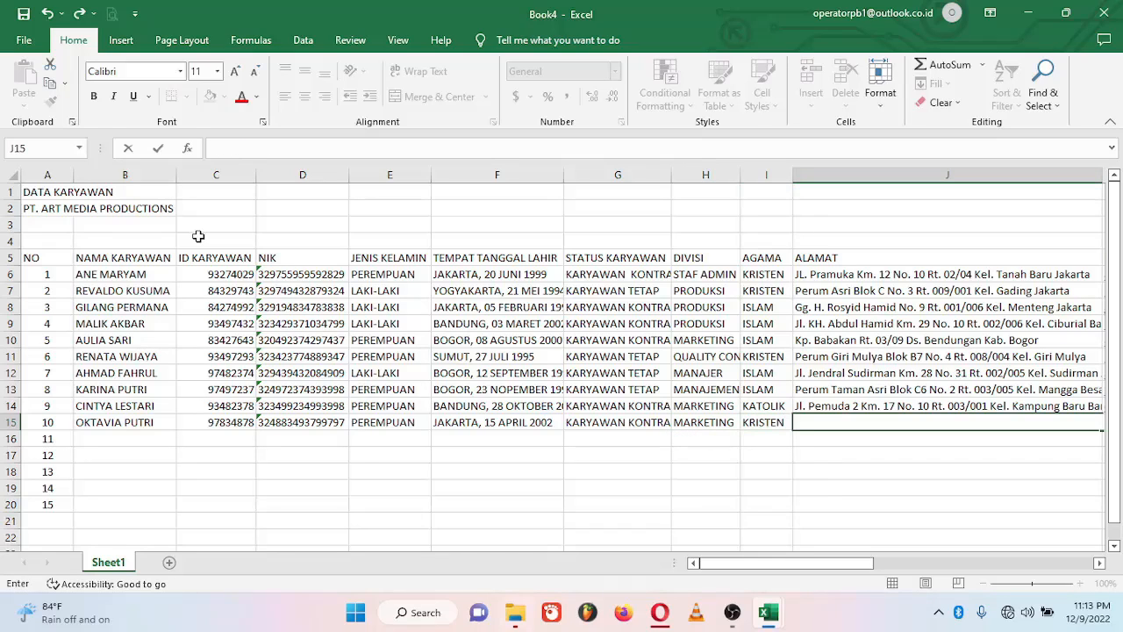
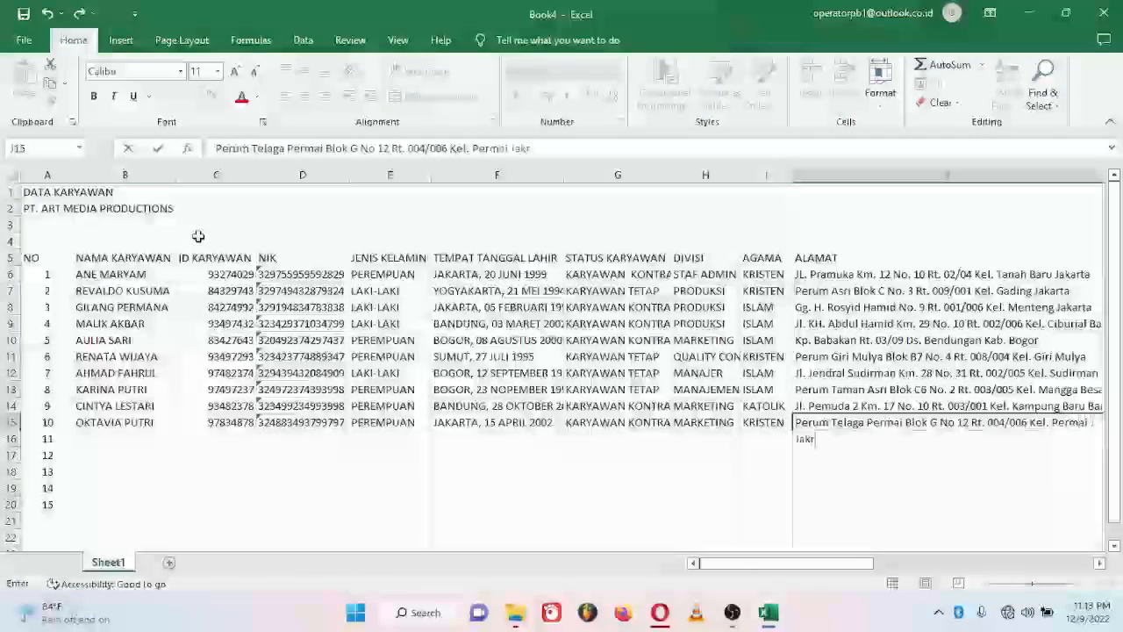
key("Tab")
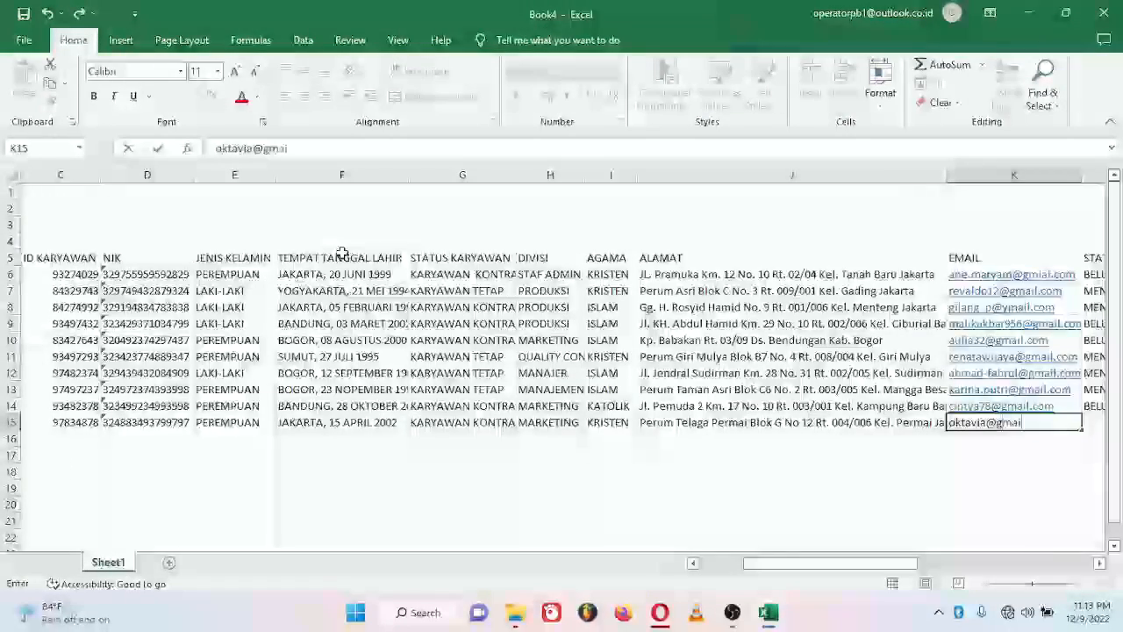
Step: Add the e-mail, BELUM MENIKAH, phone, NPWP, INDONESIA, bank BCA and the account number
key("Tab")
type("B")
key("Tab")
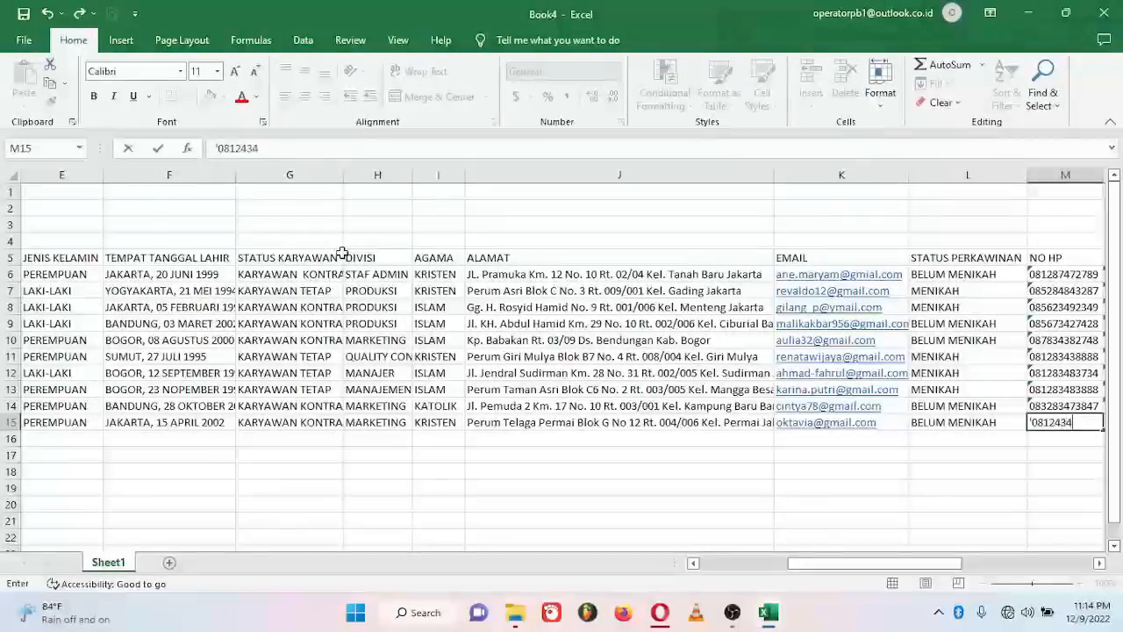
key("Tab")
key("Tab")
type("I")
key("Tab")
type("BC")
key("Tab")
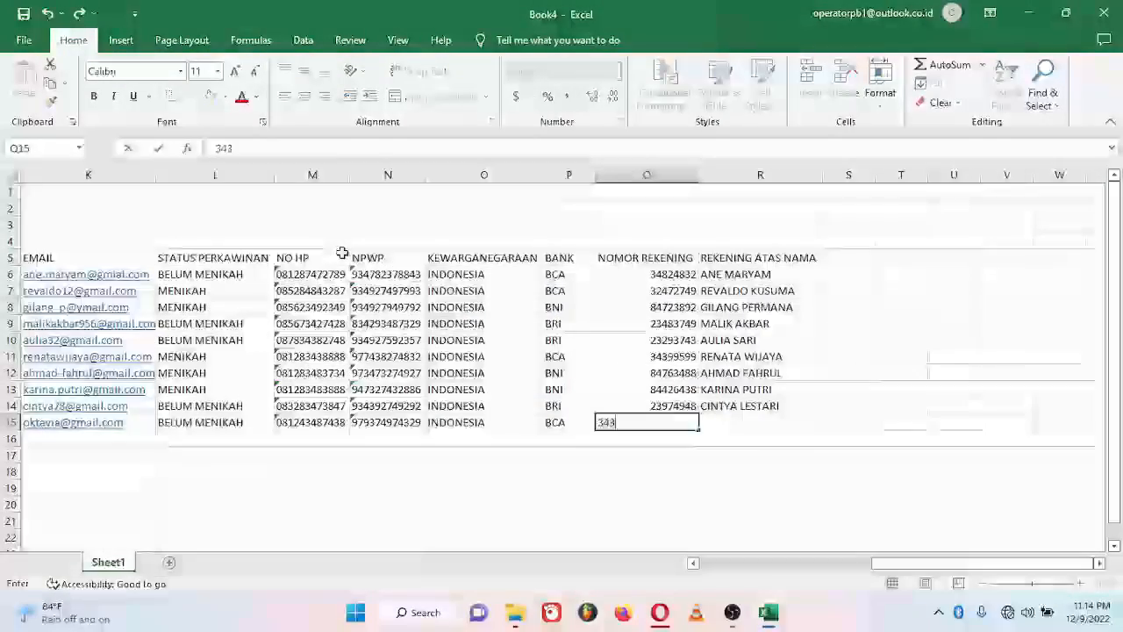
Step: Enter the account holder's name, finish row 15 and type employee 11's name in B16
key("Tab")
type("OKTAVIA")
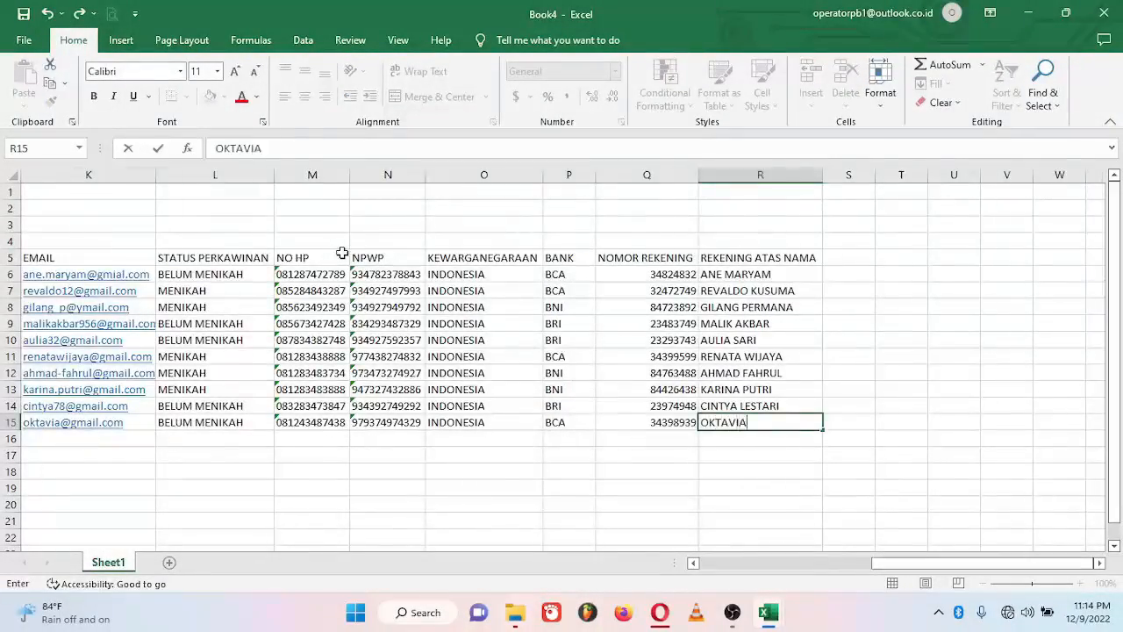
key("Return")
key("Tab")
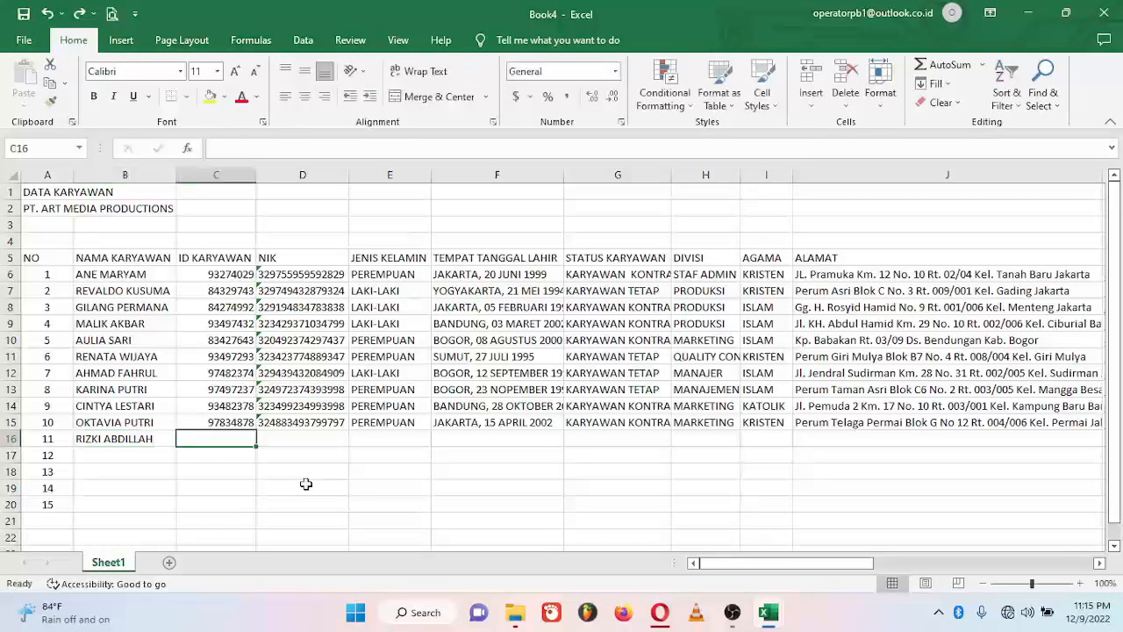
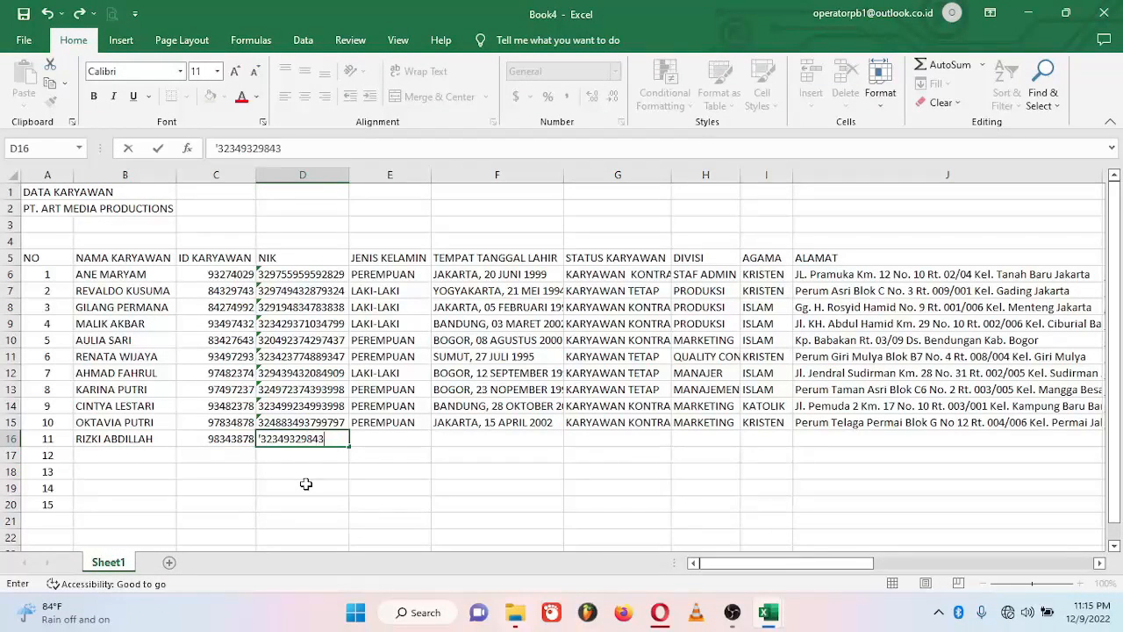
Step: Enter employee 11's ID, NIK, gender LAKI-LAKI and Bogor birth place and date
key("Tab")
type("LAKI-LAKI")
key("Tab")
type("BOGOR, 30 DESEMBER 199")
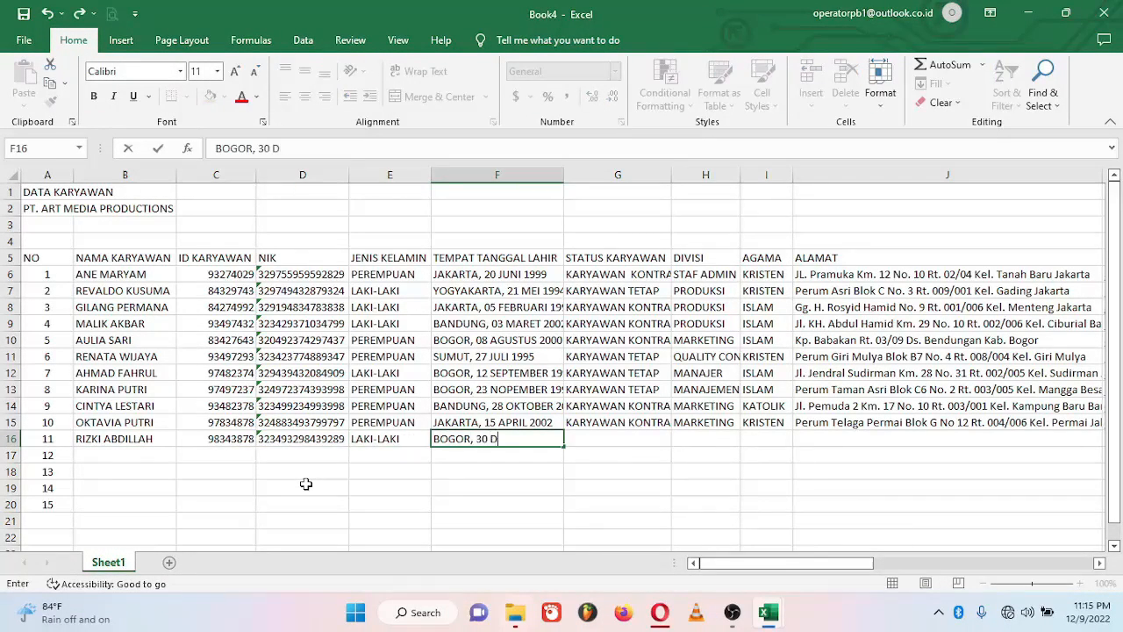
key("Tab")
Step: Set status KARYAWAN TETAP, division HRD and religion ISLAM, then enter the Bogor address
type("KARYAWAN")
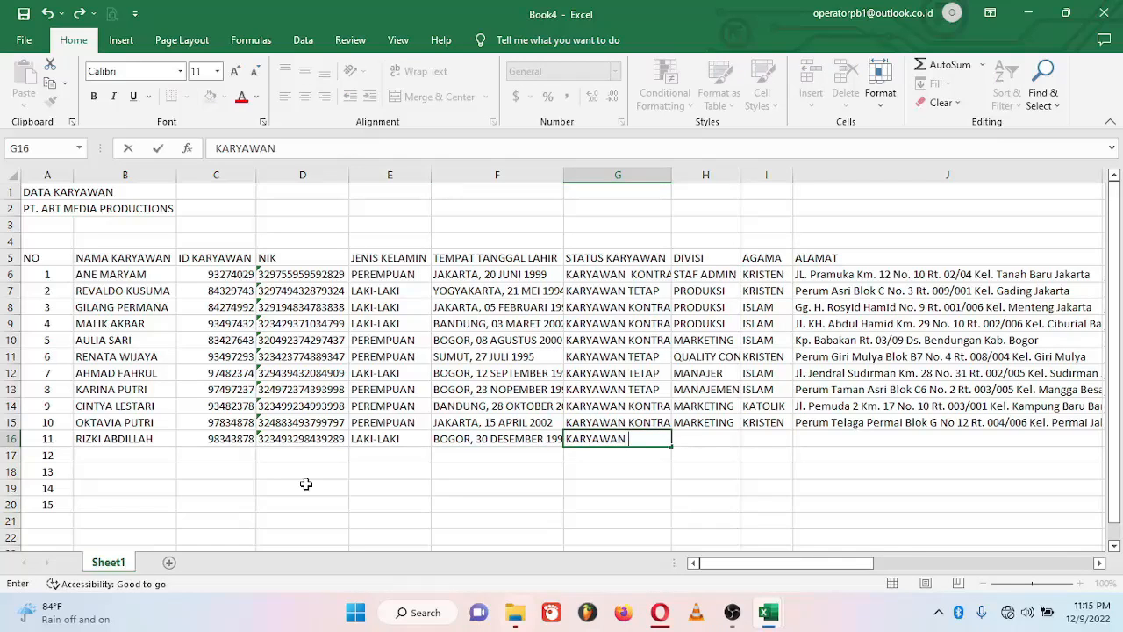
type(" TETAP")
key("Tab")
type("HRD")
key("Tab")
type("ISLAM")
key("Tab")
type("Perum Taman Residen")
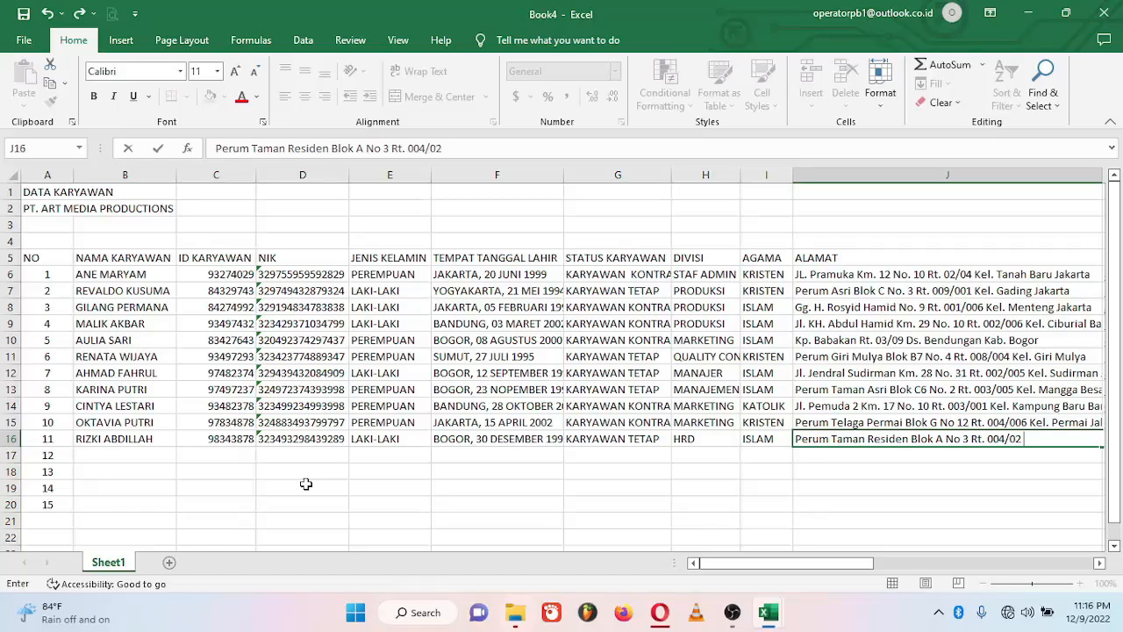
type("Bogor")
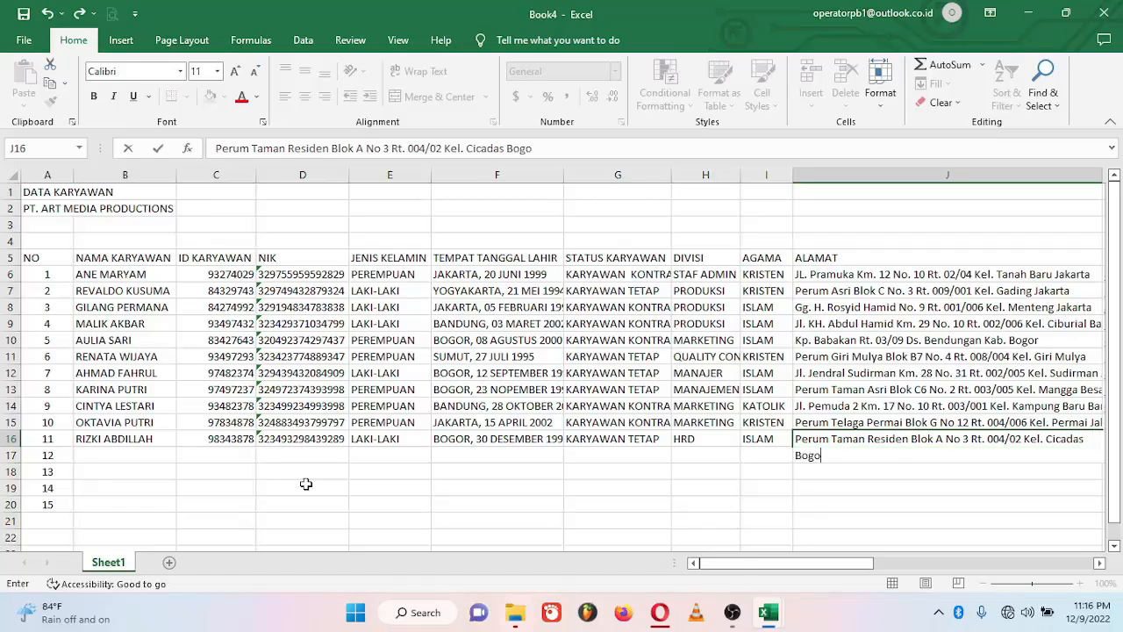
key("Tab")
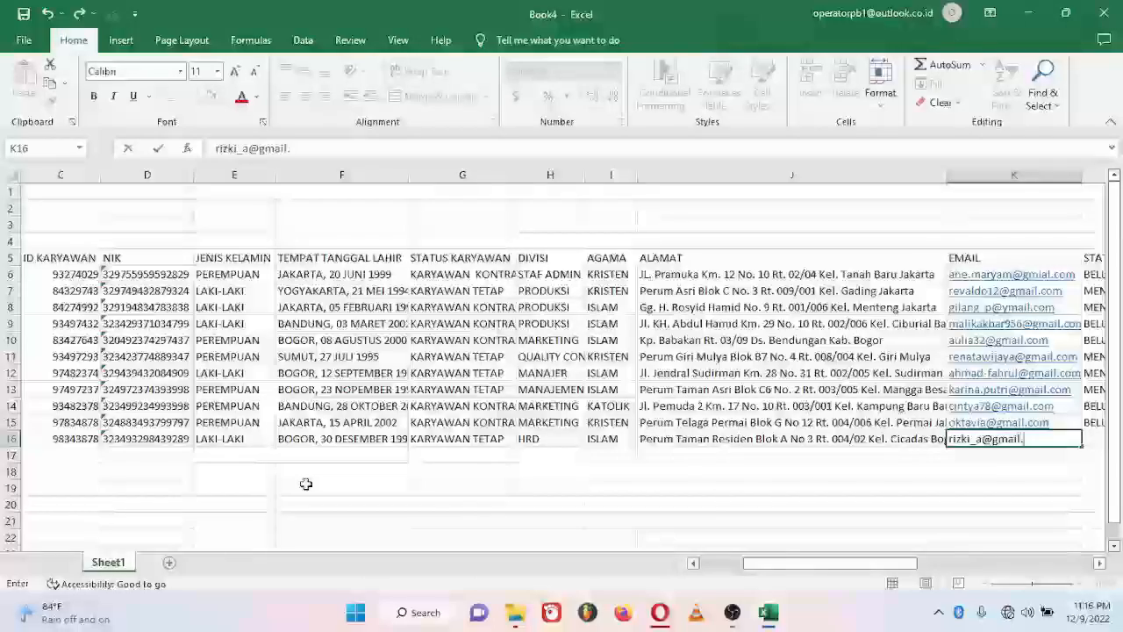
Step: Add the e-mail, MENIKAH, phone, NPWP, INDONESIA, bank BCA and the account number
key("Tab")
type("MENIKAH")
key("Tab")
key("Tab")
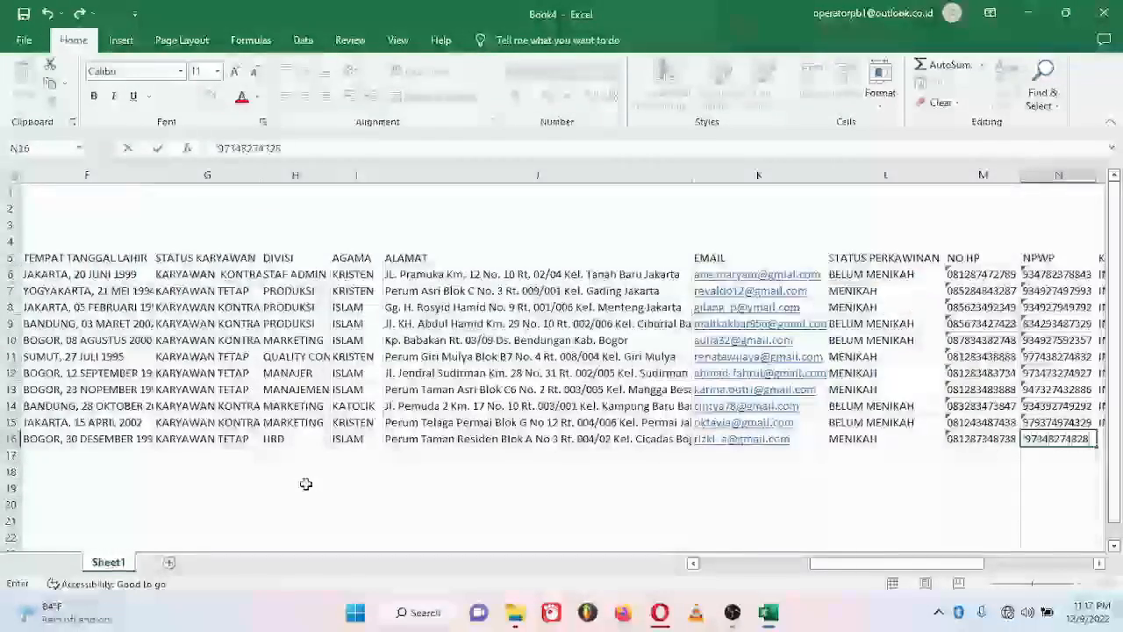
key("Tab")
type("INDONESIA")
key("Tab")
type("BCA")
key("Tab")
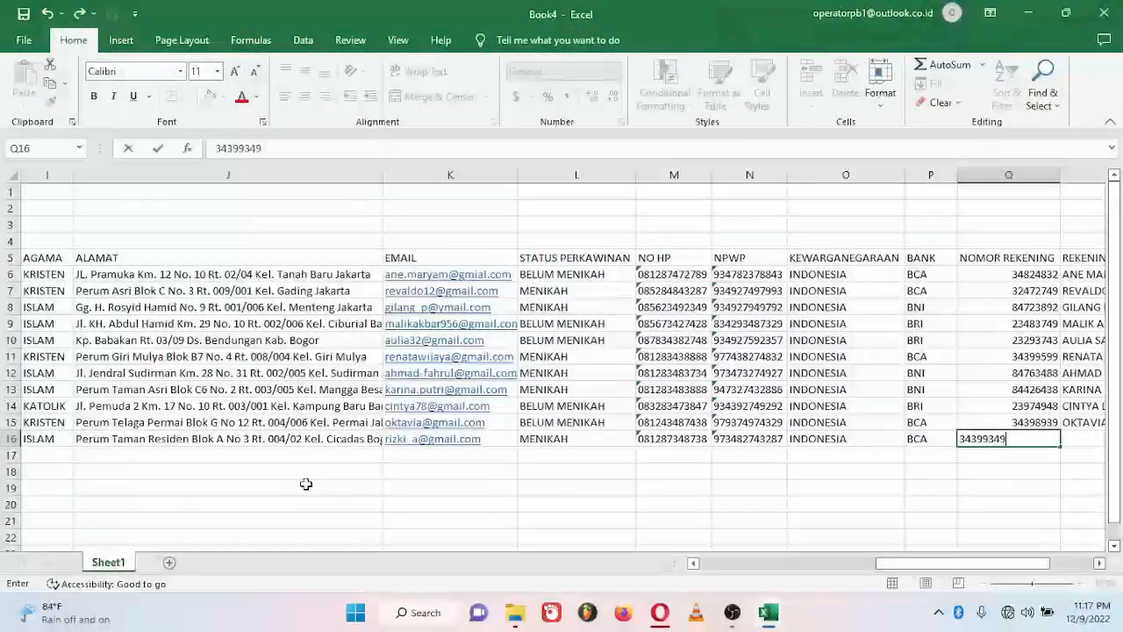
key("Tab")
Step: Finish row 16's account holder, then enter employee 12's name, ID, NIK, PEREMPUAN and Bogor birth details
key("Return")
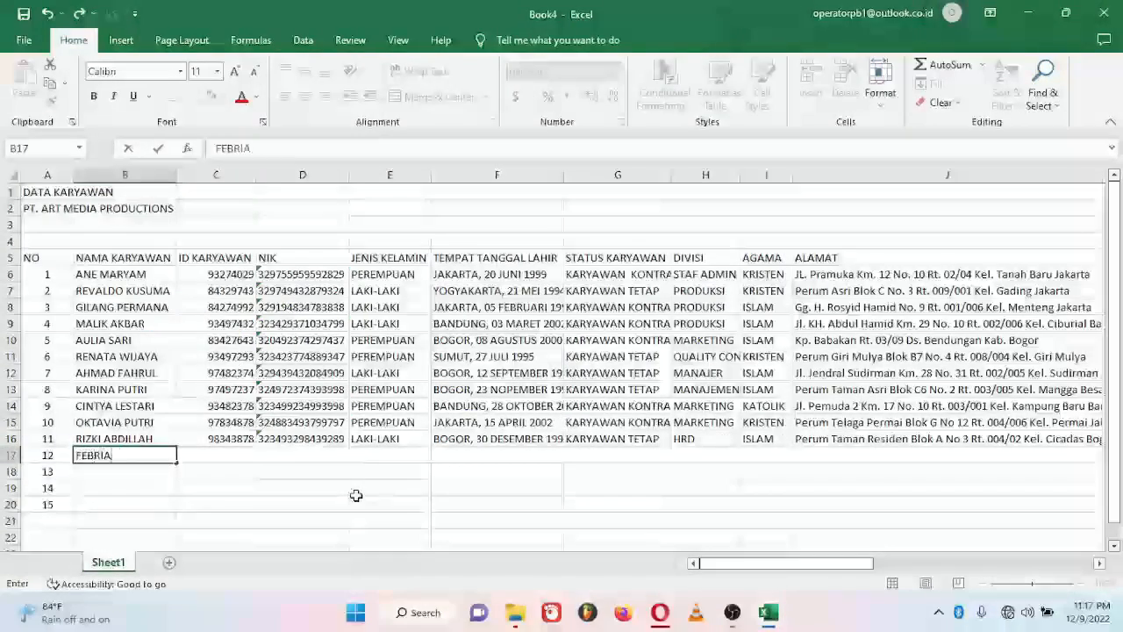
key("Tab")
type("93438748")
key("Tab")
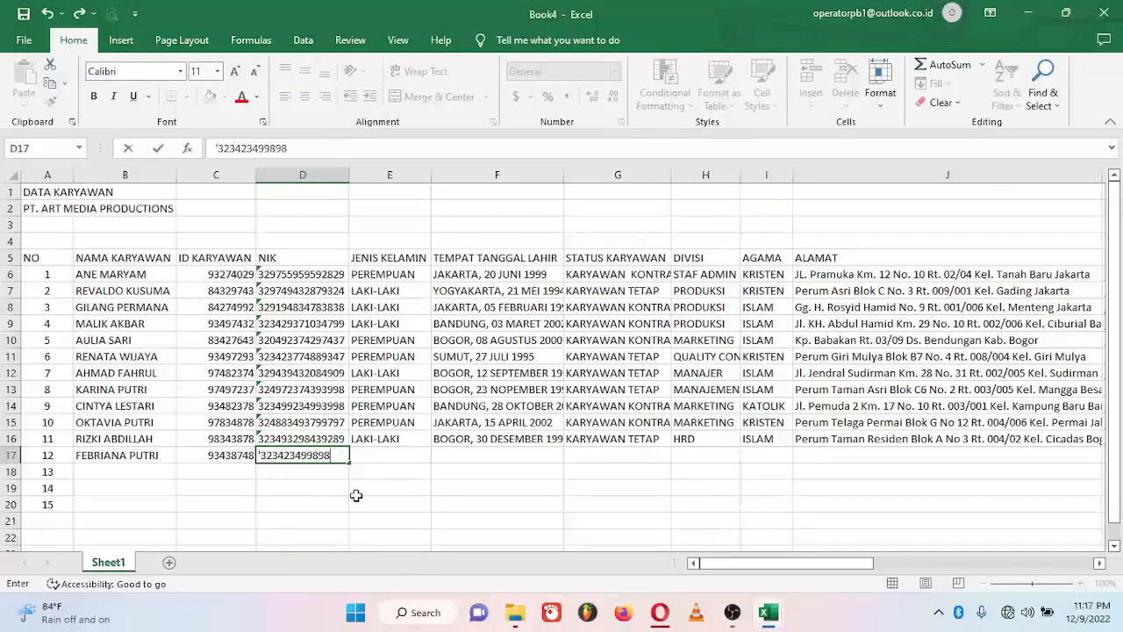
key("Tab")
type("PEREMPUAN")
key("Tab")
type("BOGOR, 12")
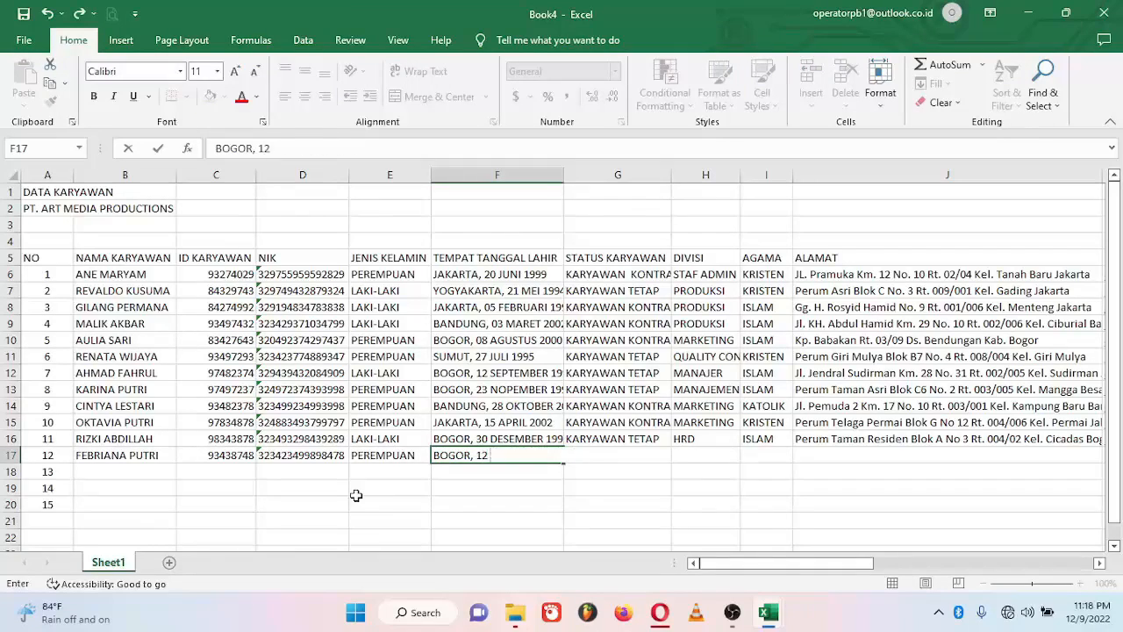
type(" JULI 2003")
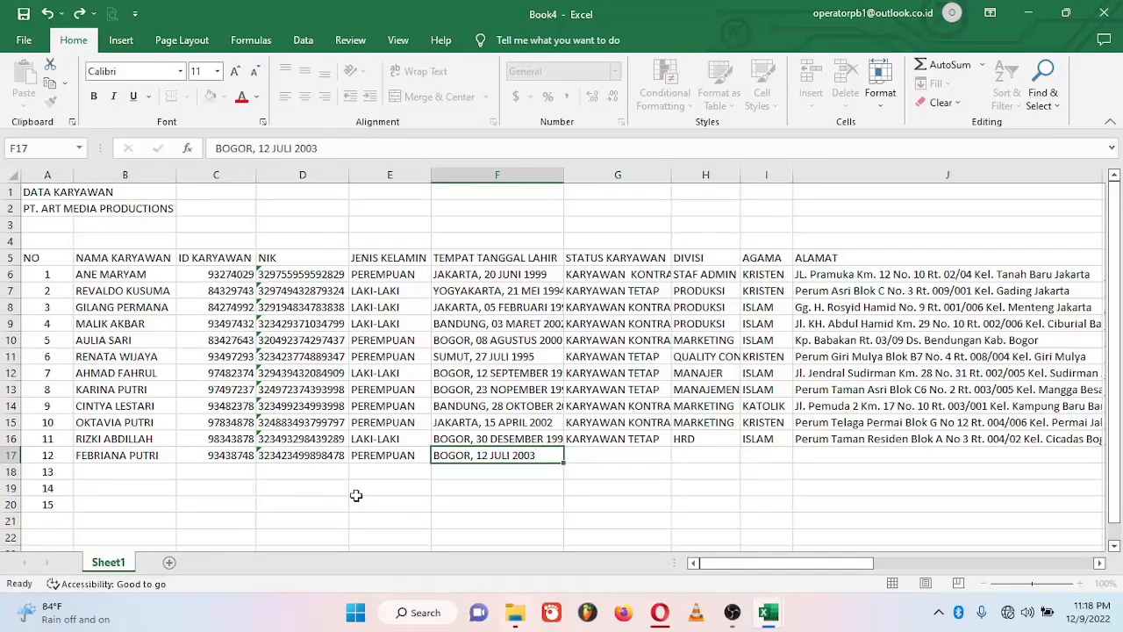
Step: Set status KARYAWAN KONTRAK, division MANAJEMEN TRAINER and religion ISLAM, then enter the address
key("Tab")
type("KARYAWAN KON")
key("Tab")
type("M")
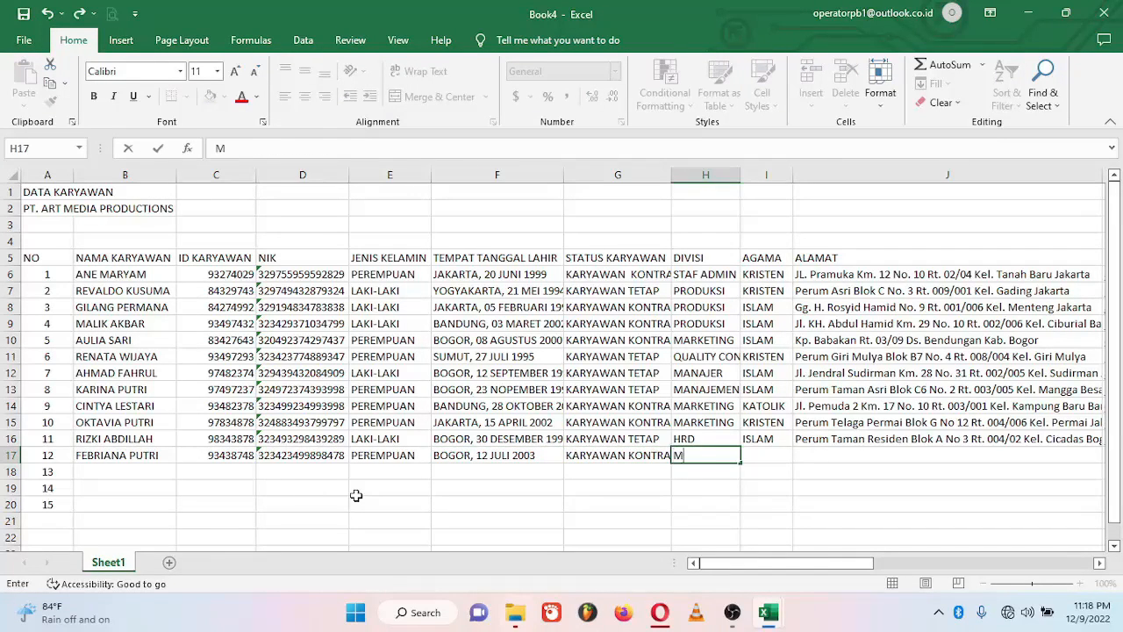
type("ANAJEMEN")
key("Tab")
type("I")
key("Tab")
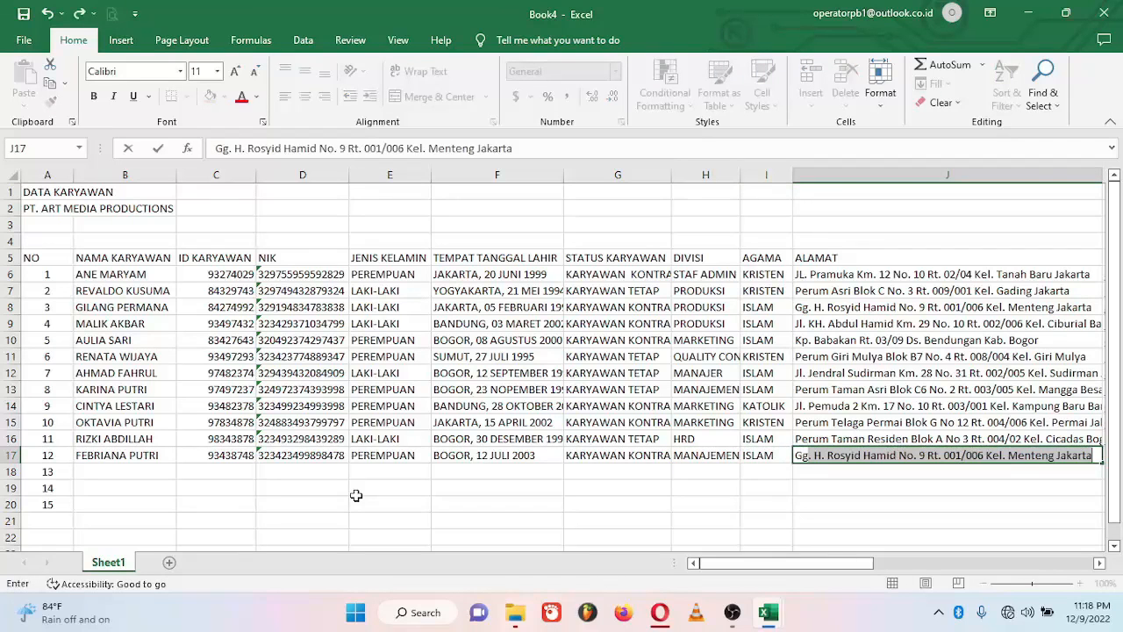
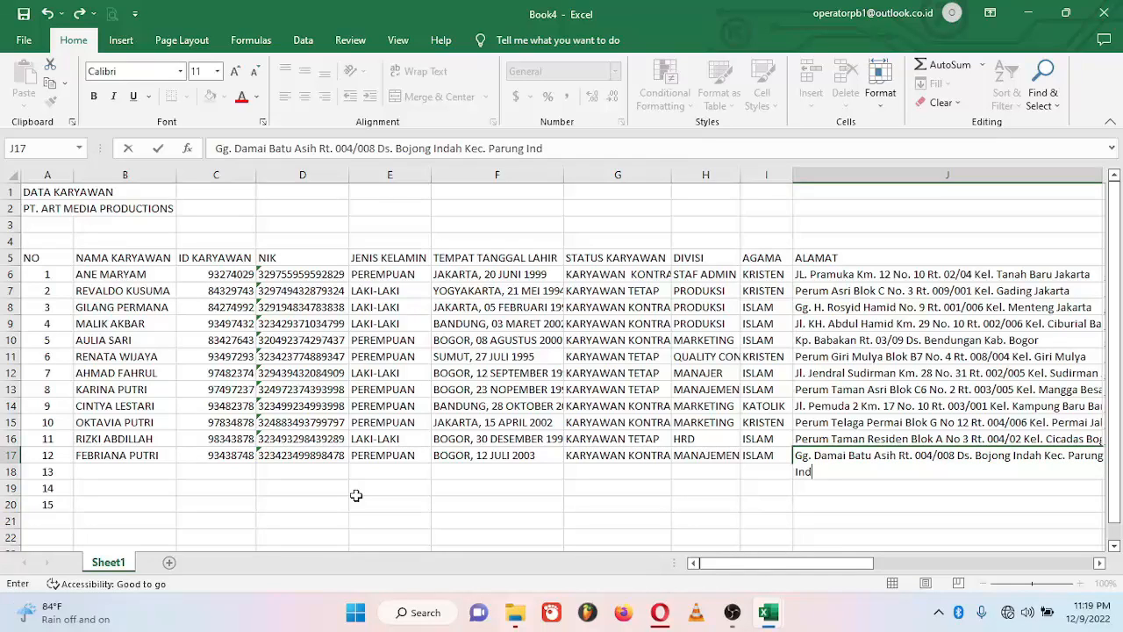
key("Tab")
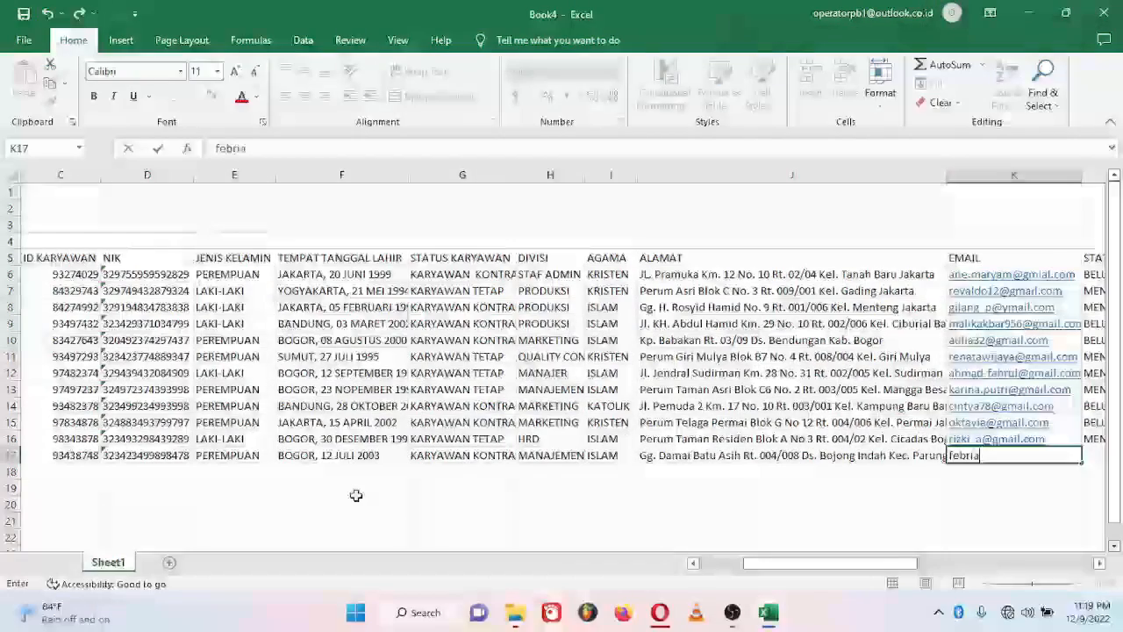
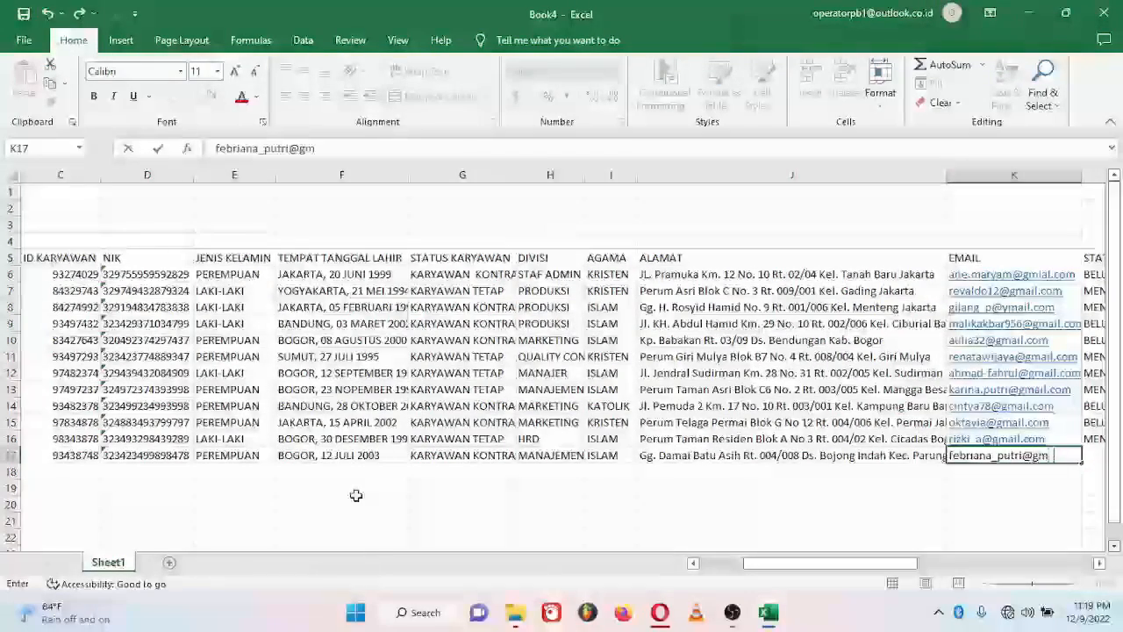
Step: Add the e-mail, BELUM MENIKAH, phone, NPWP, INDONESIA, bank BSI and the account number
key("Tab")
type("BELUM MENIKAH")
key("Tab")
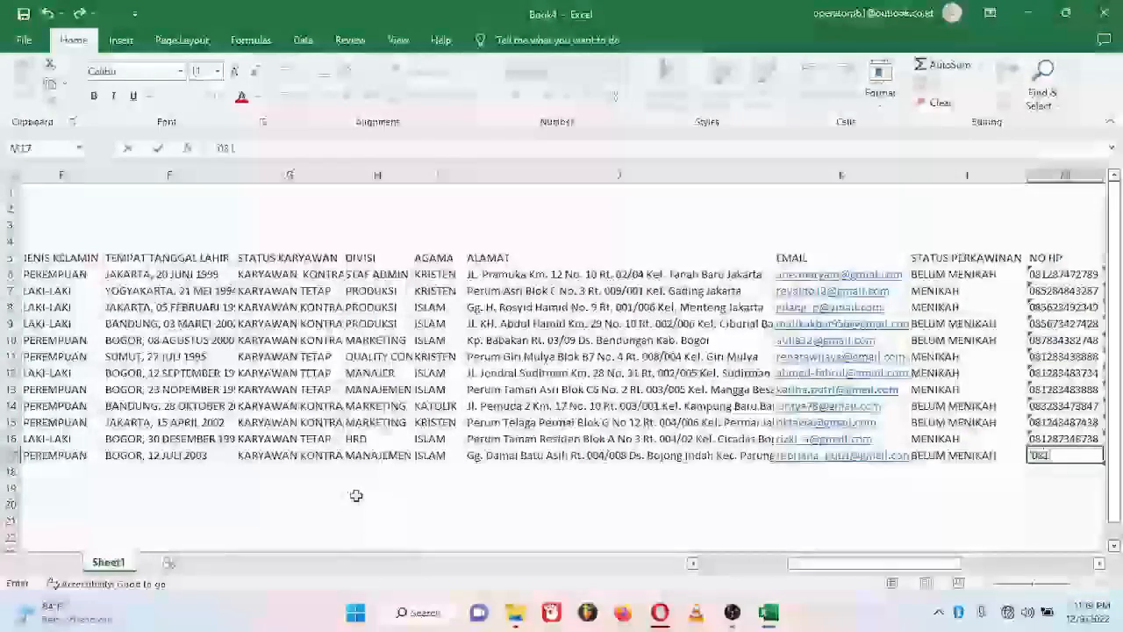
key("Tab")
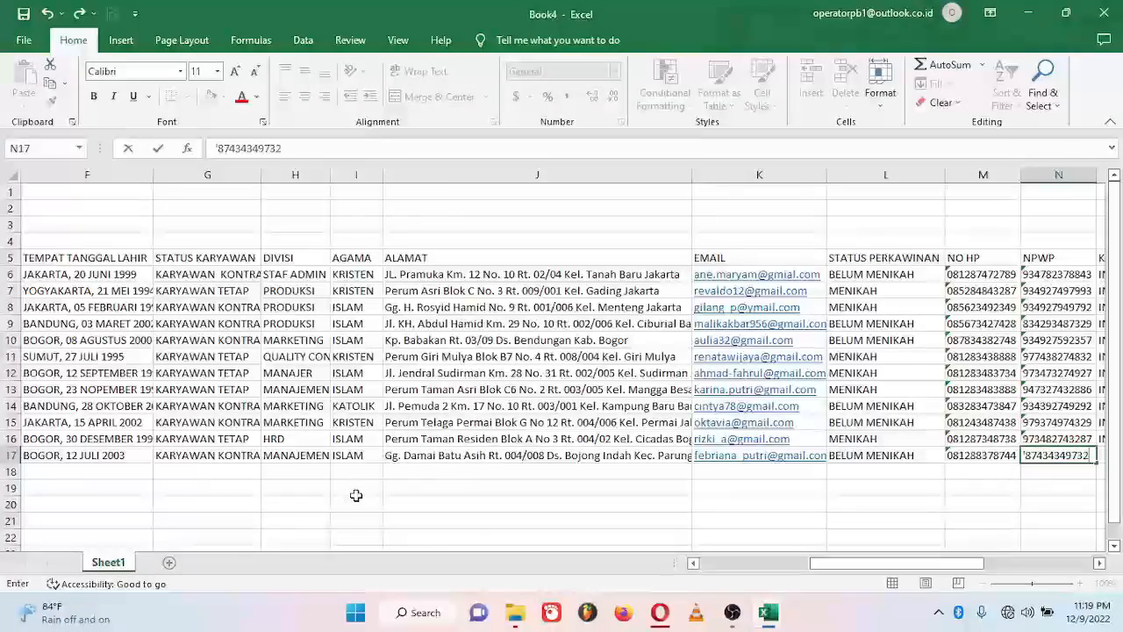
key("Tab")
type("INDONESIA")
key("Tab")
type("BSI")
key("Tab")
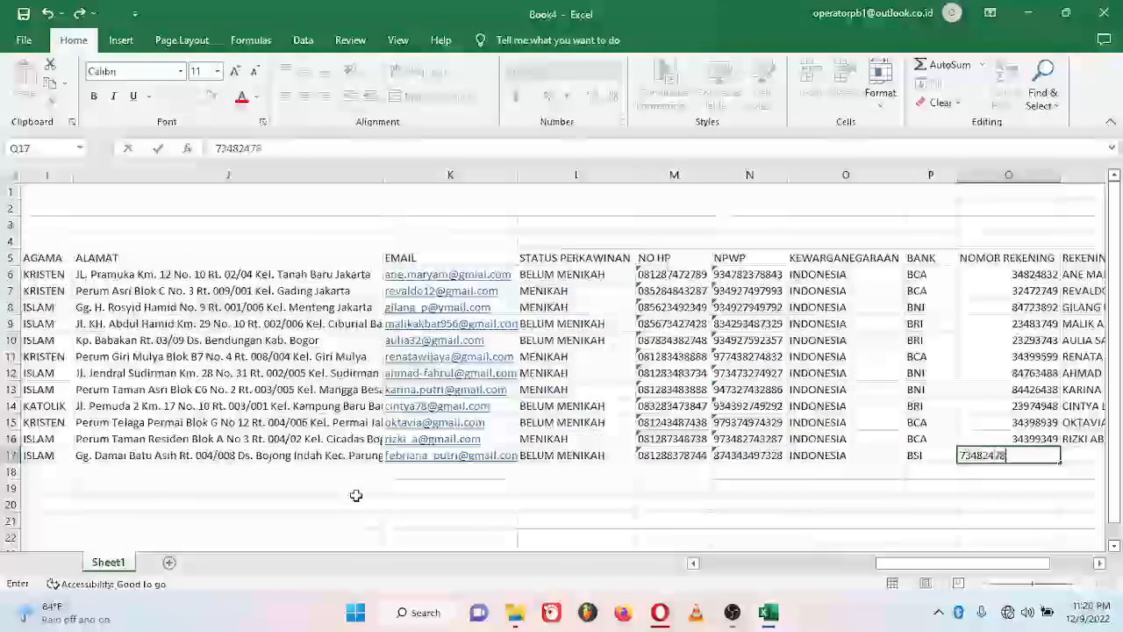
key("Tab")
Step: Finish row 17's account holder, then enter employee 13's name, ID, NIK, PEREMPUAN and Bogor birth details
key("Return")
type("YU")
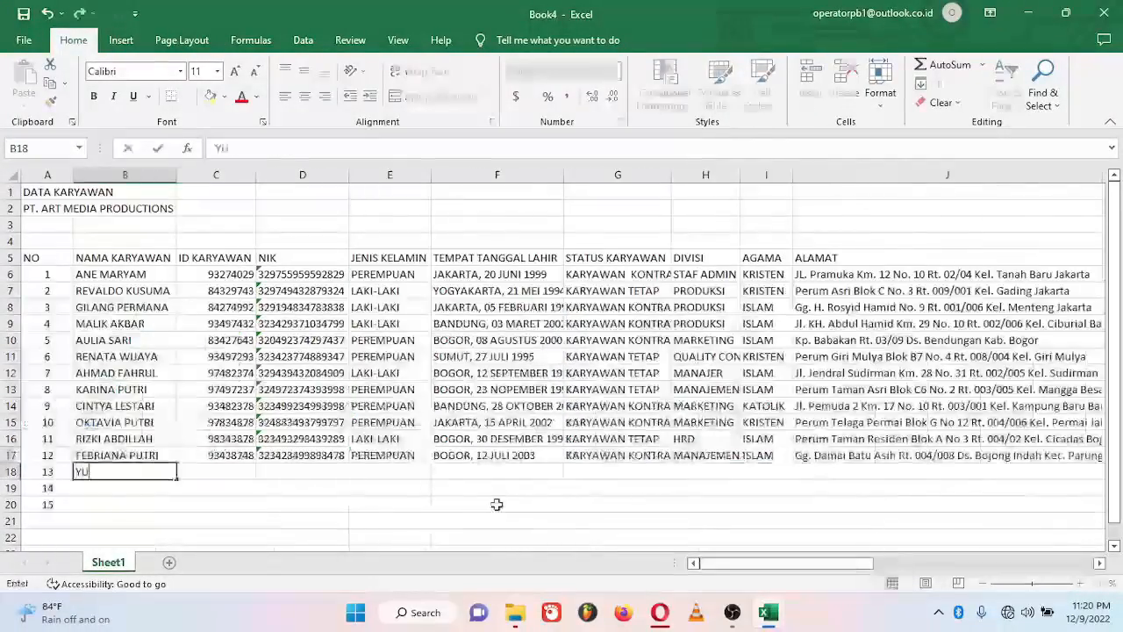
type("ANITA")
key("Tab")
type("99787348")
key("Tab")
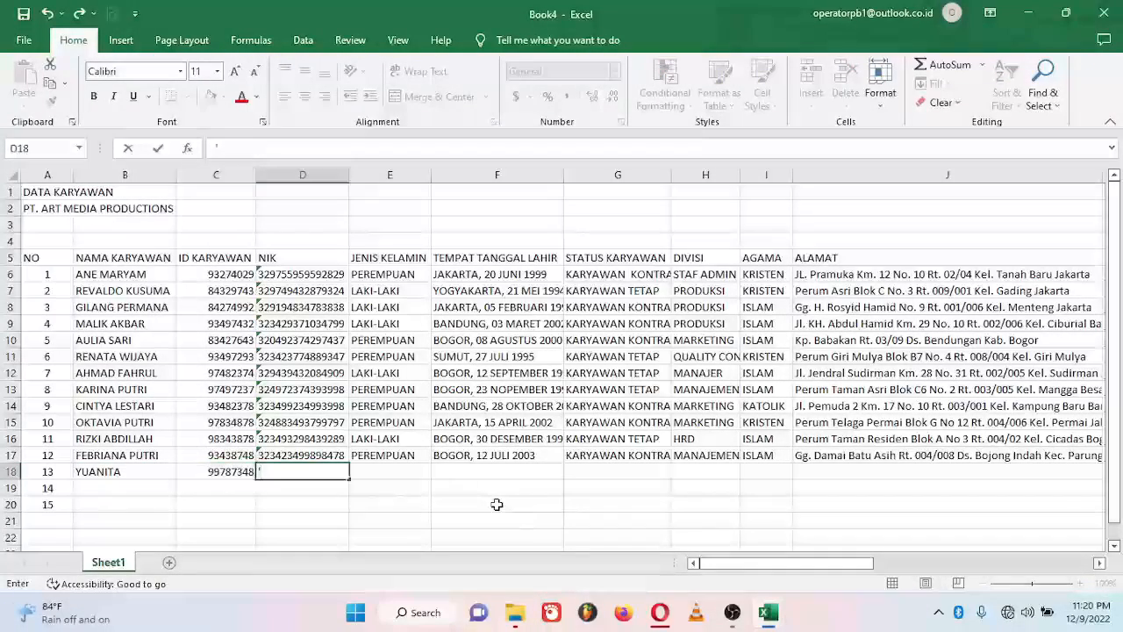
key("Tab")
type("PEREMPUAN")
key("Tab")
type("B")
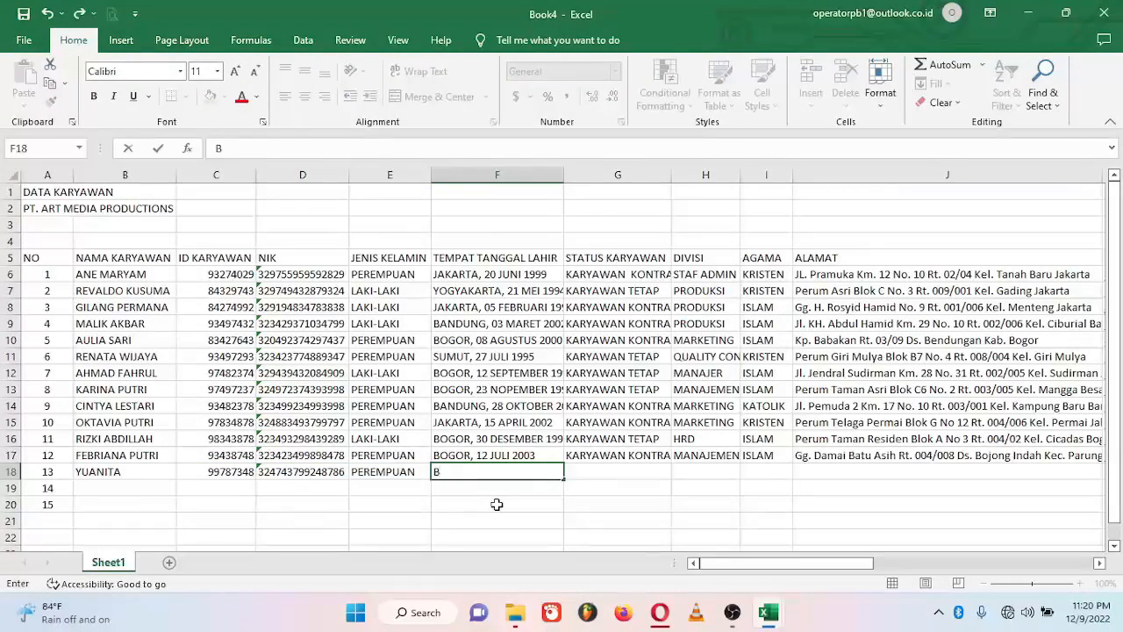
type("OGOR, 09 MARET 2002")
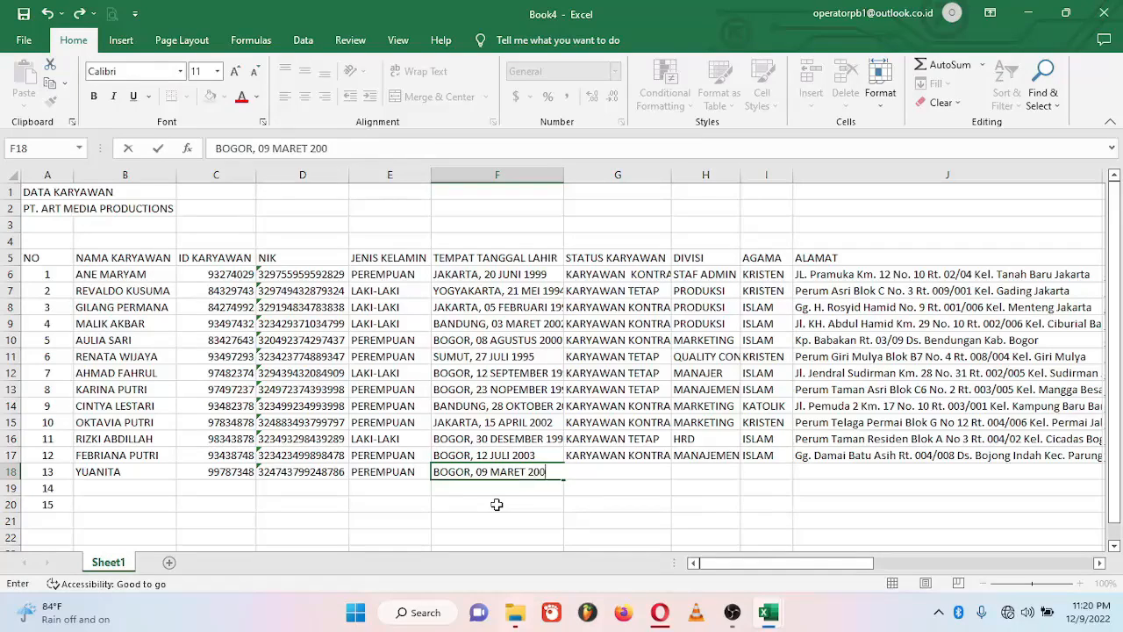
key("Tab")
Step: Set status KARYAWAN KONTRAK, division MARKETING and religion KRISTEN, then enter the Bogor address
type("KARYAWAN KONTRAK")
key("Tab")
type("MARKETING")
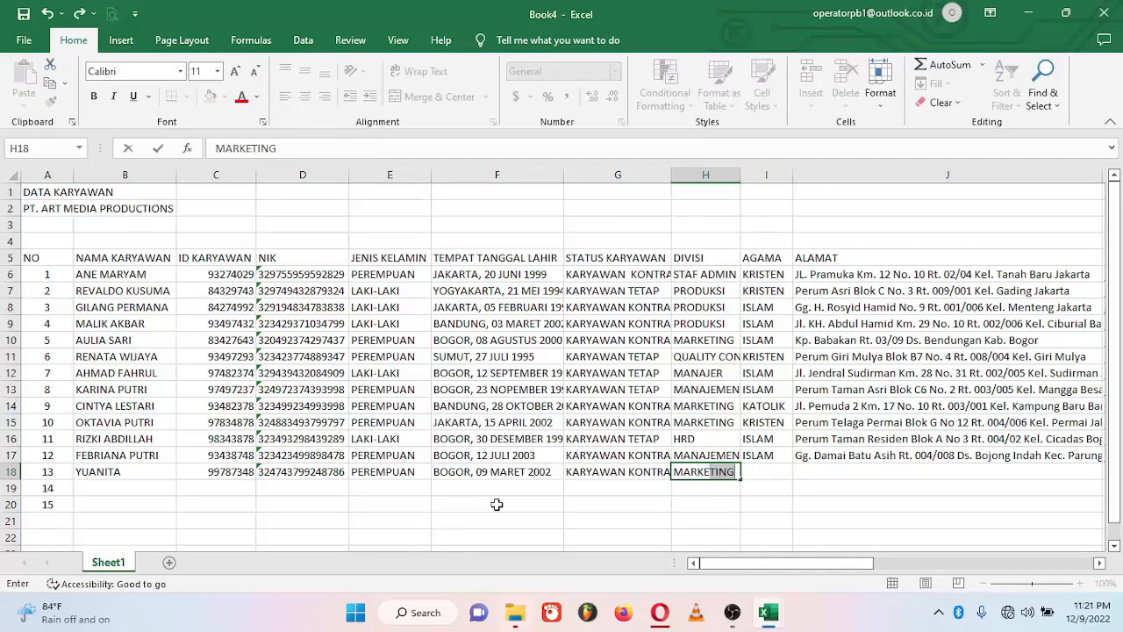
key("Tab")
type("KRISTEN")
key("Tab")
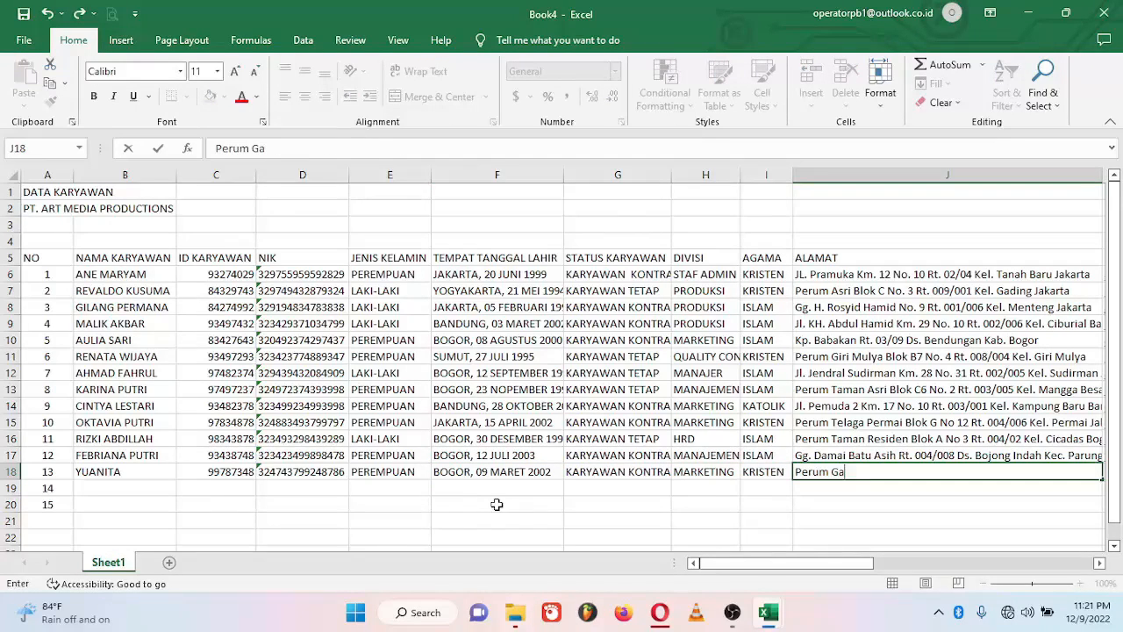
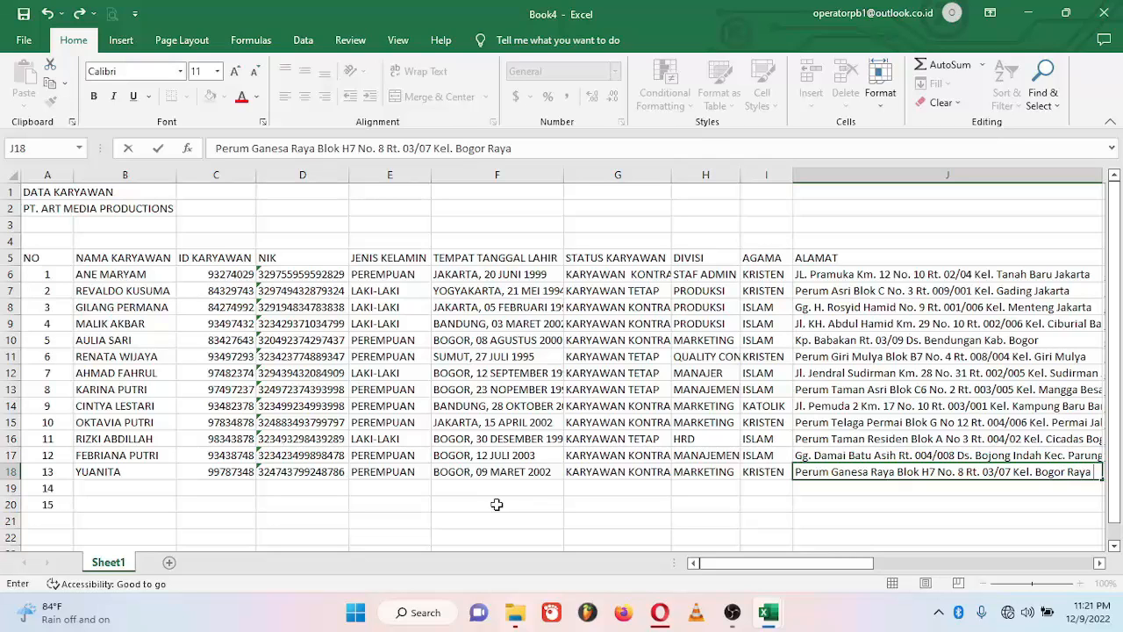
key("Tab")
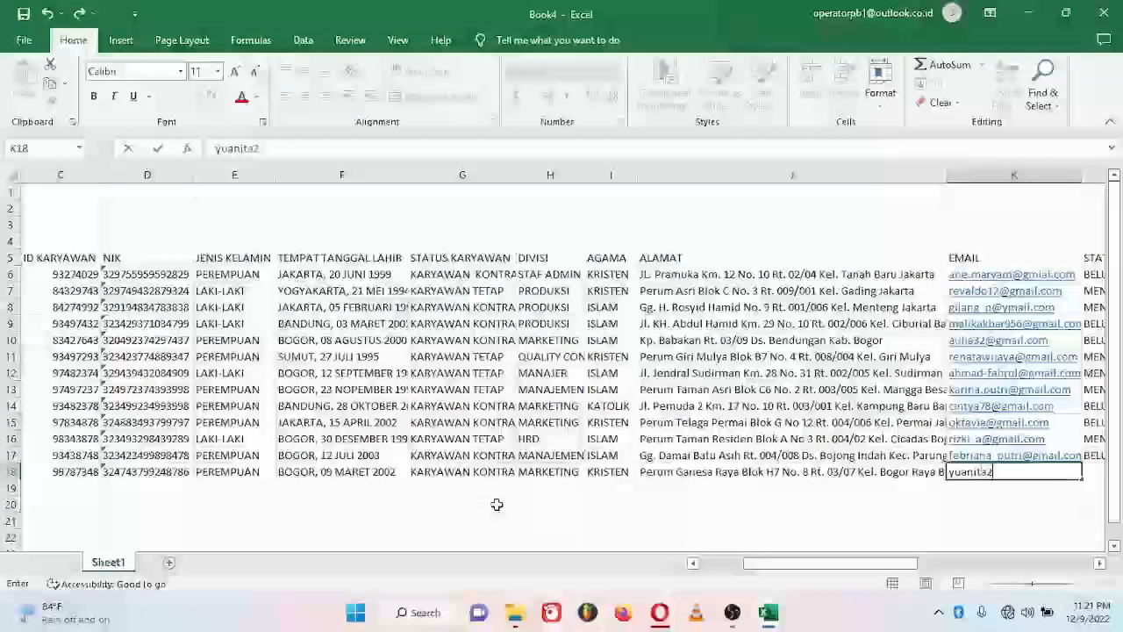
Step: Add the e-mail, marital status BELUM MENIKAH, phone number and NPWP
key("Tab")
type("BELUM MENIKAH")
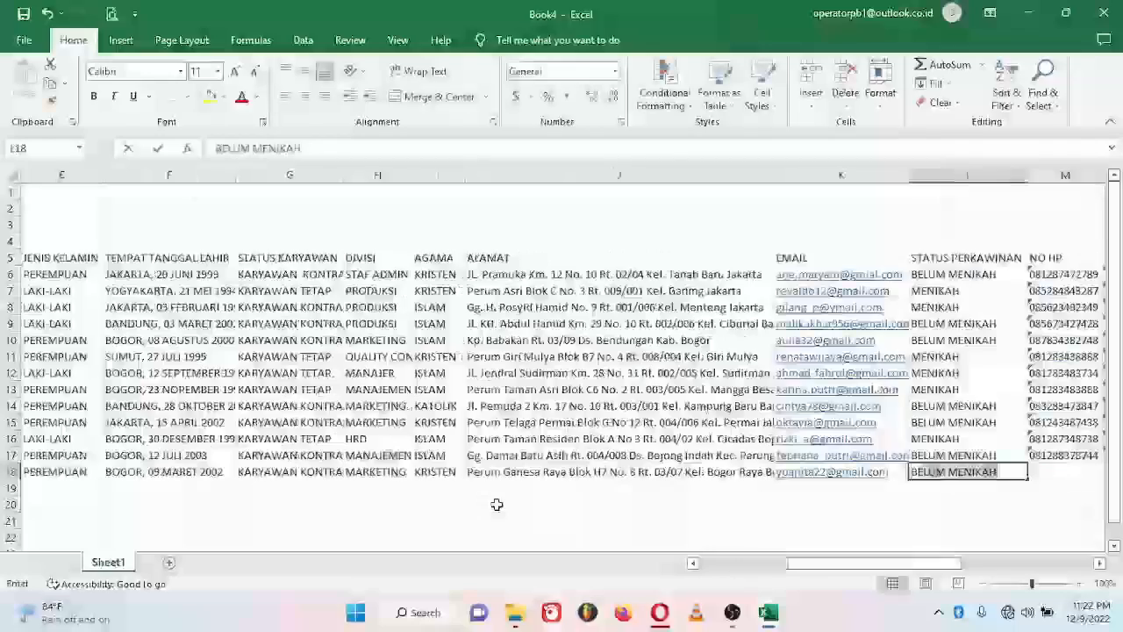
key("Tab")
key("Tab")
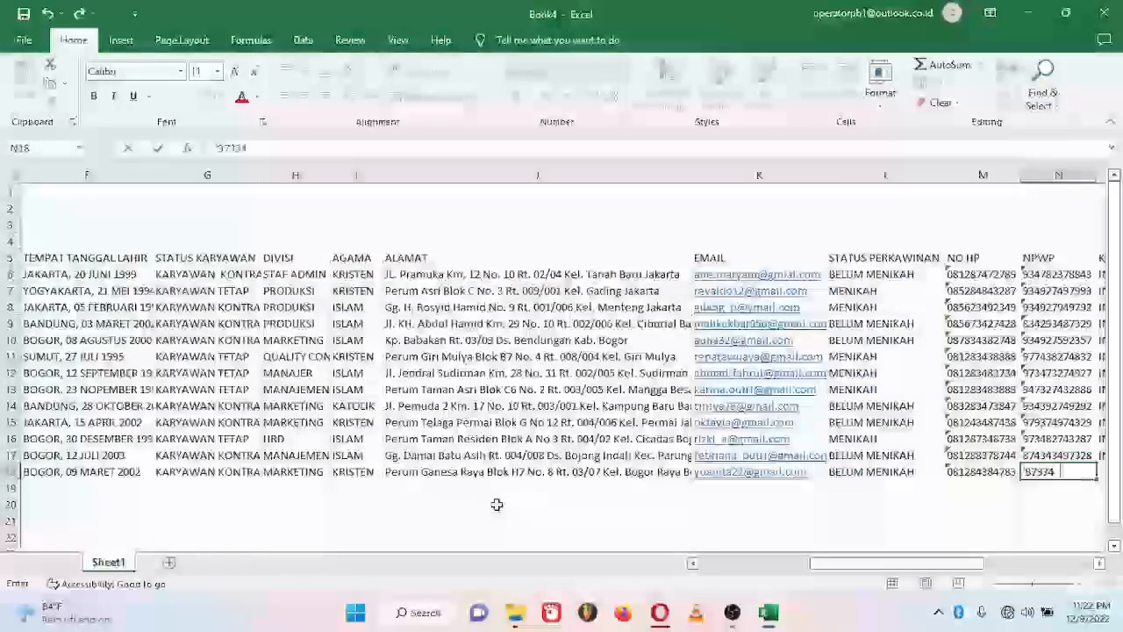
key("Tab")
Step: Fill in INDONESIA, bank BCA, the account number and holder name, then finish row 18
type("INDONESIA")
key("Tab")
type("BCA")
key("Tab")
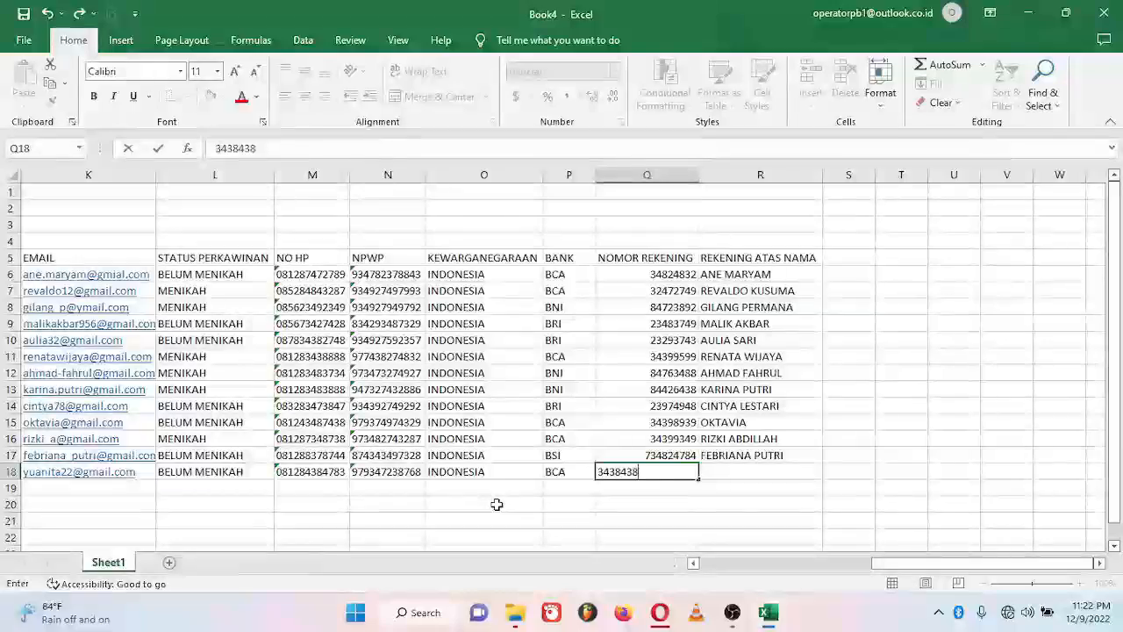
key("Tab")
type("YUANITA")
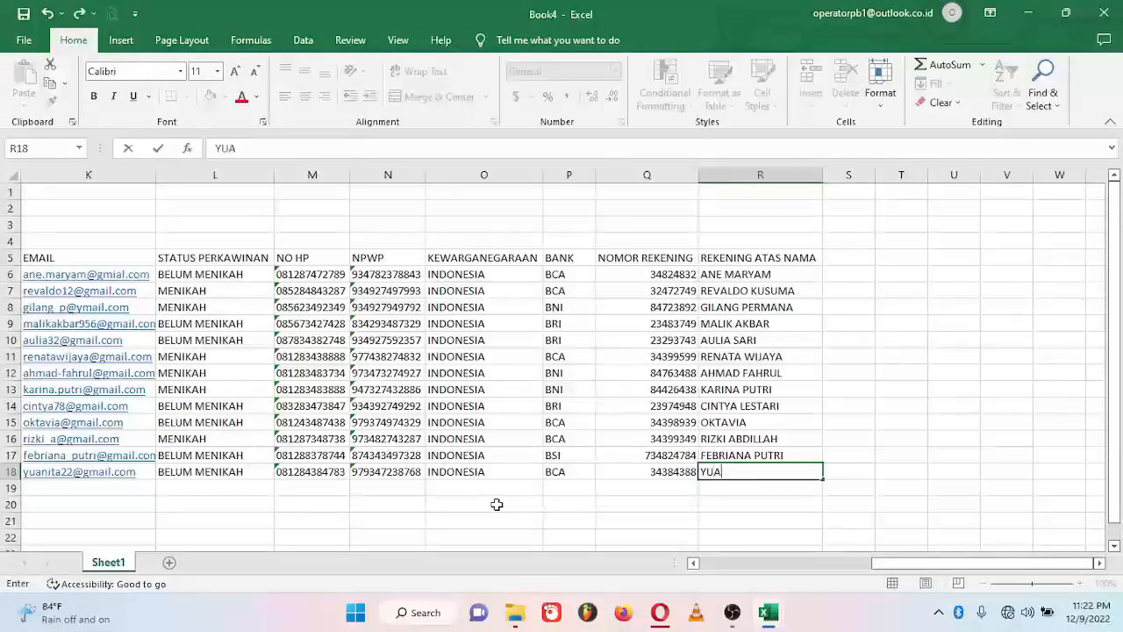
key("Return")
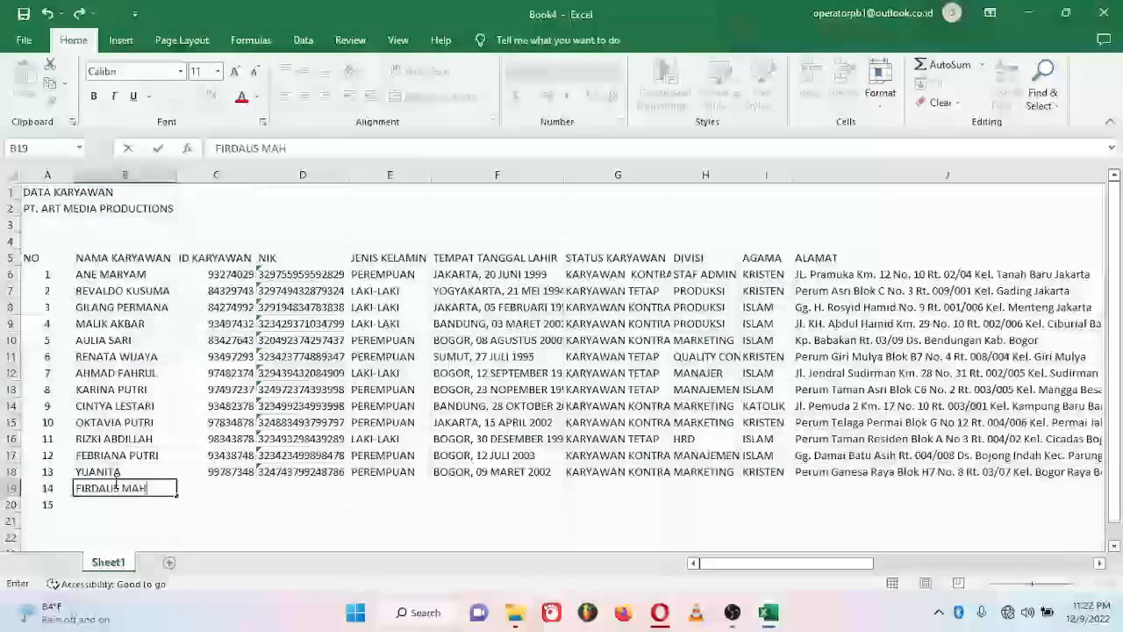
Step: Enter employee 14's name, employee ID, NIK and gender LAKI-LAKI in row 19
key("Tab")
type("99743287")
key("Tab")
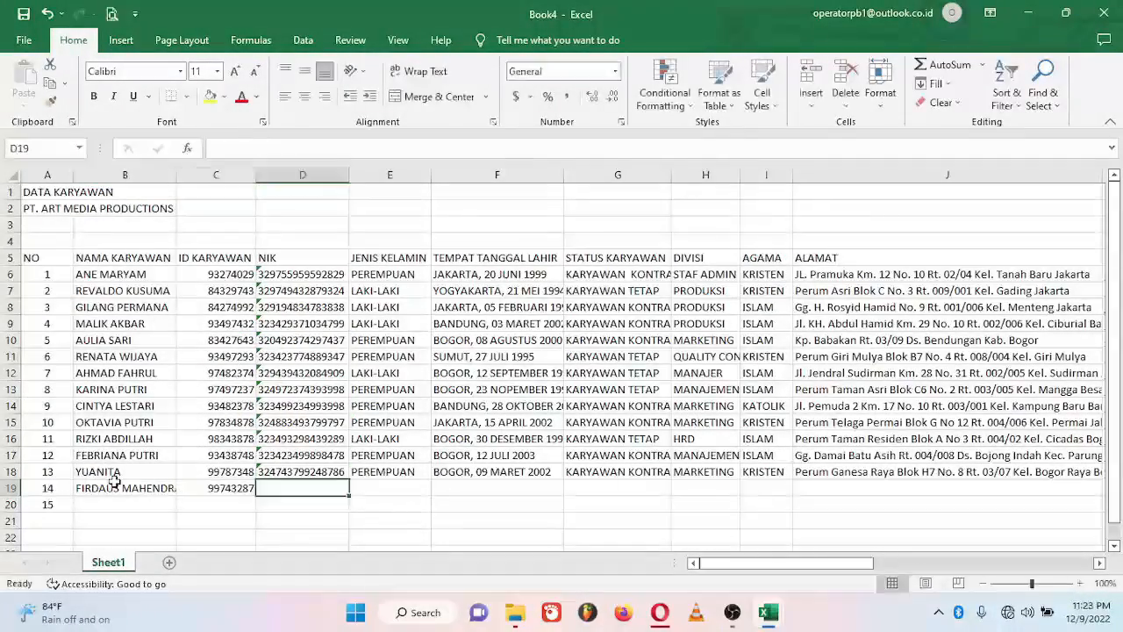
key("Tab")
type("LAKI-LAKI")
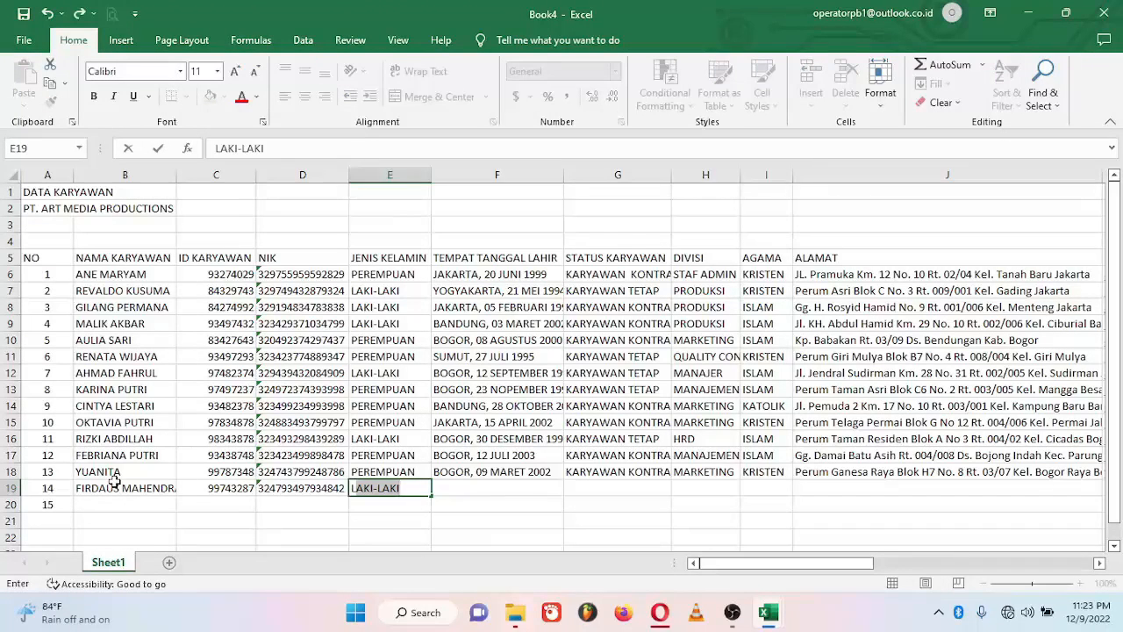
key("Tab")
Step: Add the birthplace and date, status KARYAWAN TETAP, division SECURITY and religion ISLAM
type("SUKABUMI, 11 O")
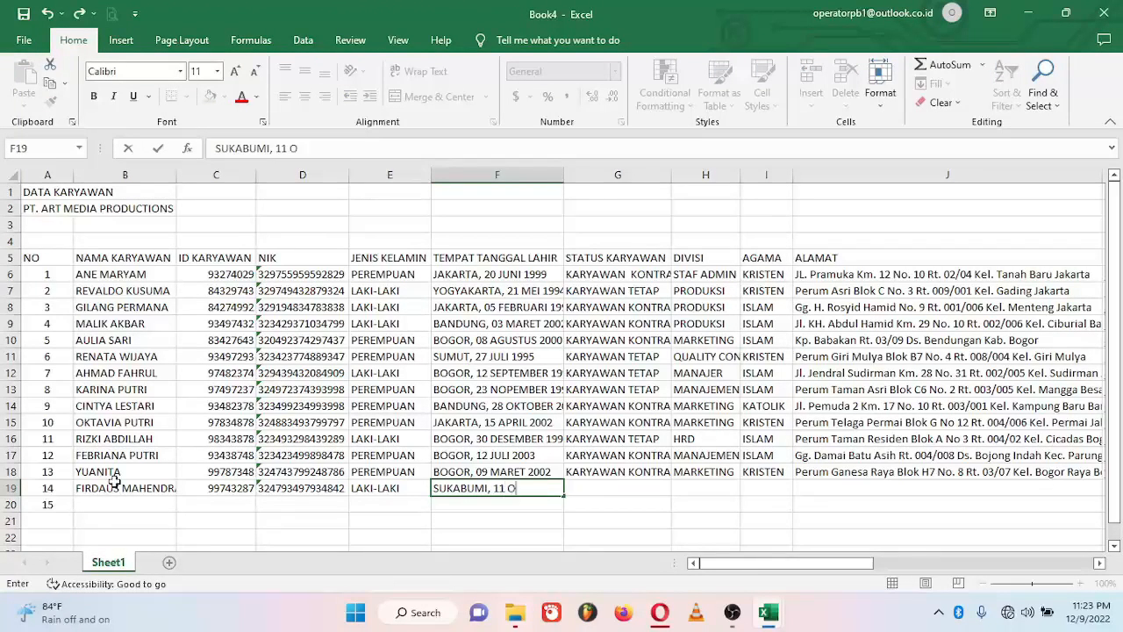
type("KTOBER 1991")
key("Tab")
type("KARYAWAN TETAP")
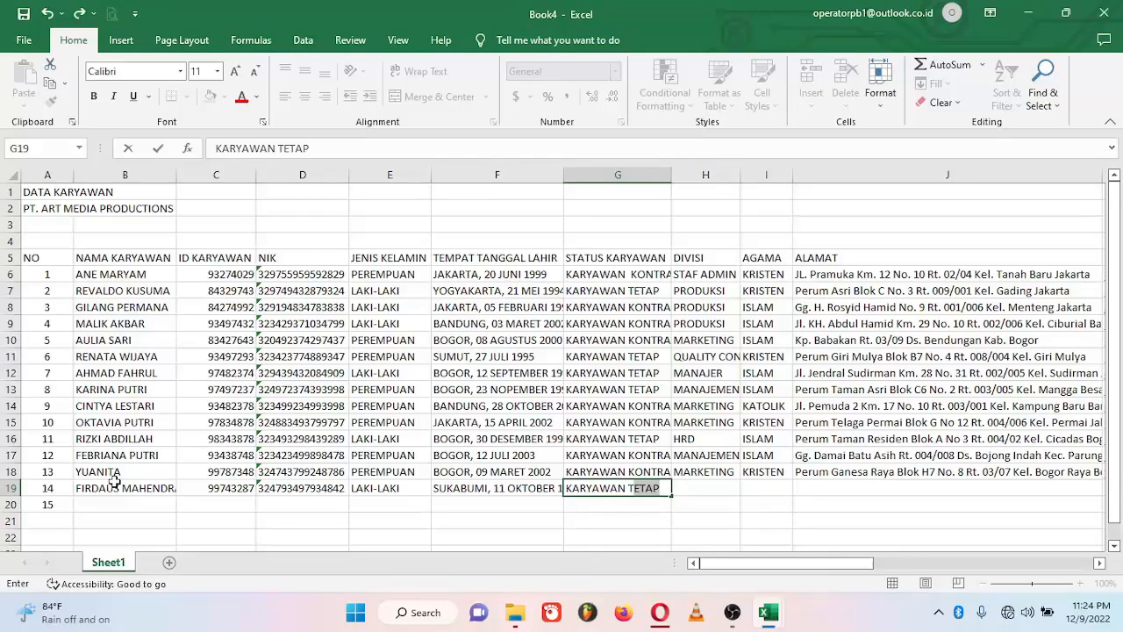
key("Tab")
type("SEC")
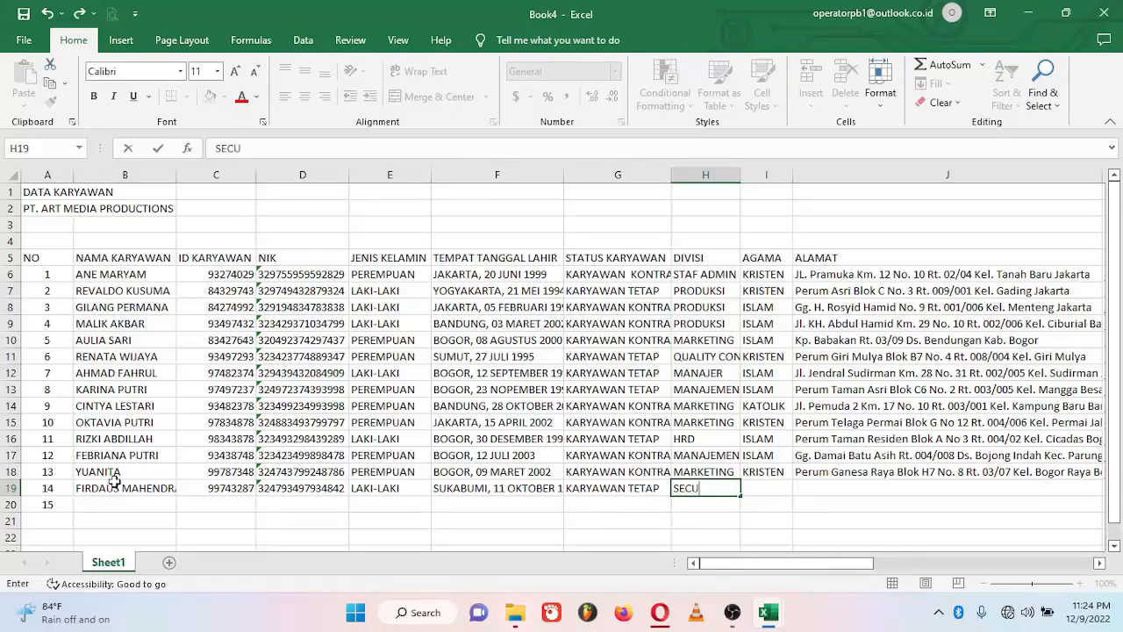
type("URITY")
key("Tab")
type("ISLAM")
key("Tab")
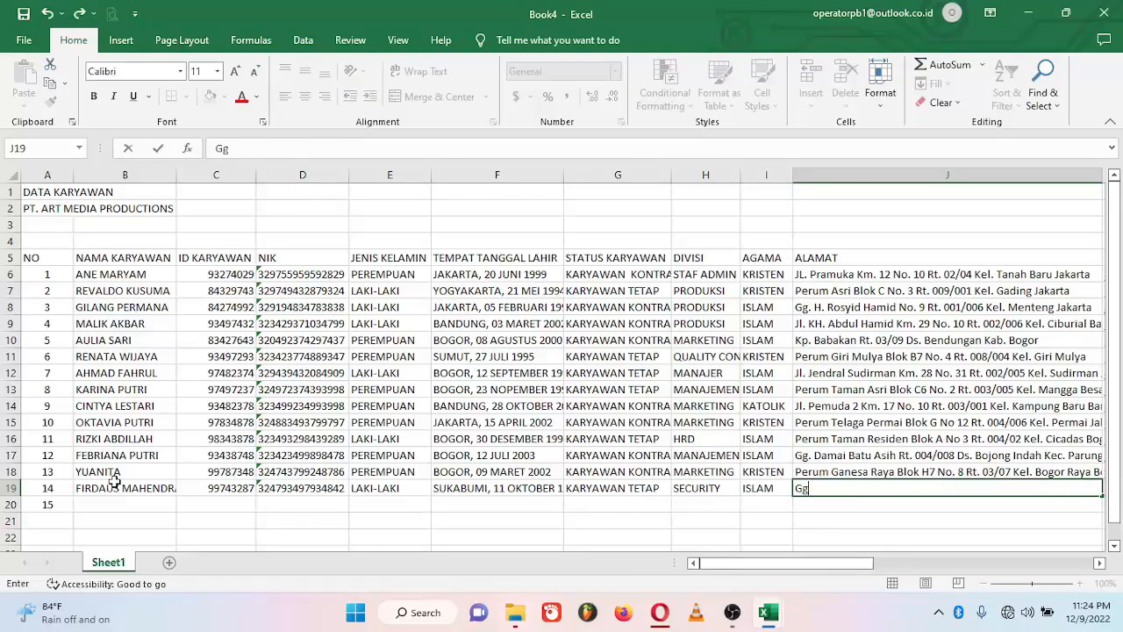
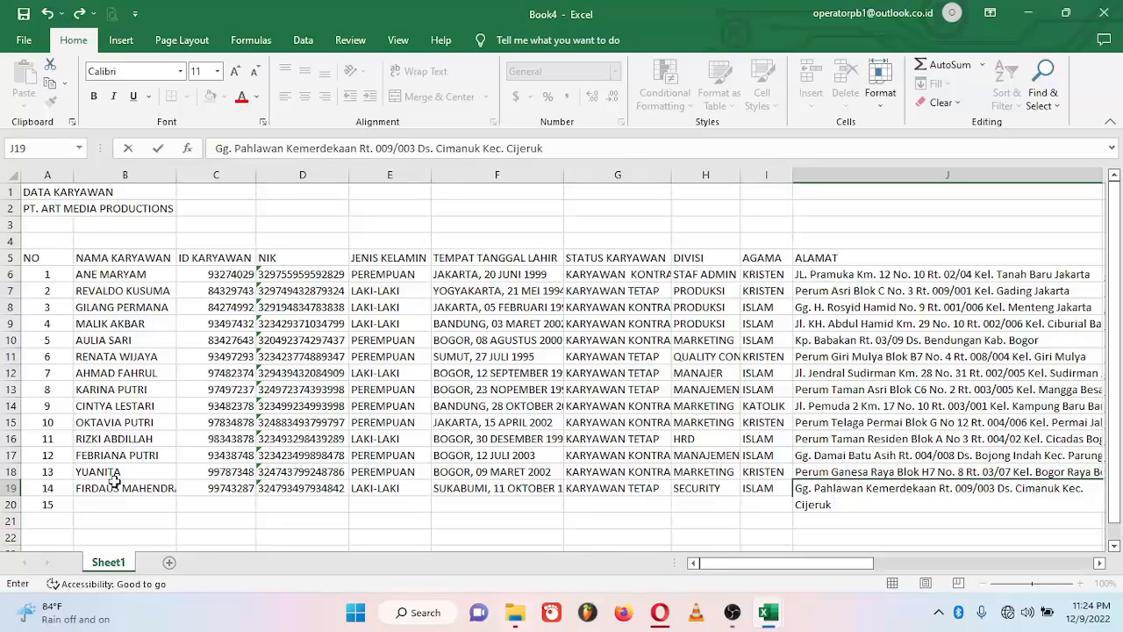
Step: Fill in the home address, email address, marital status MENIKAH and phone number
key("Tab")
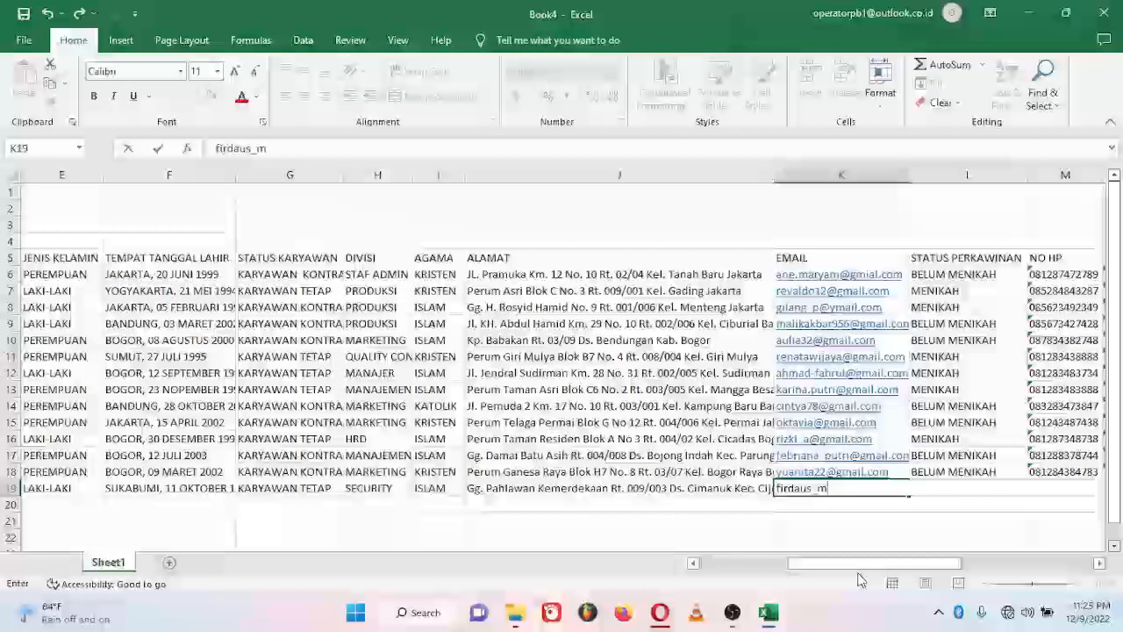
key("Tab")
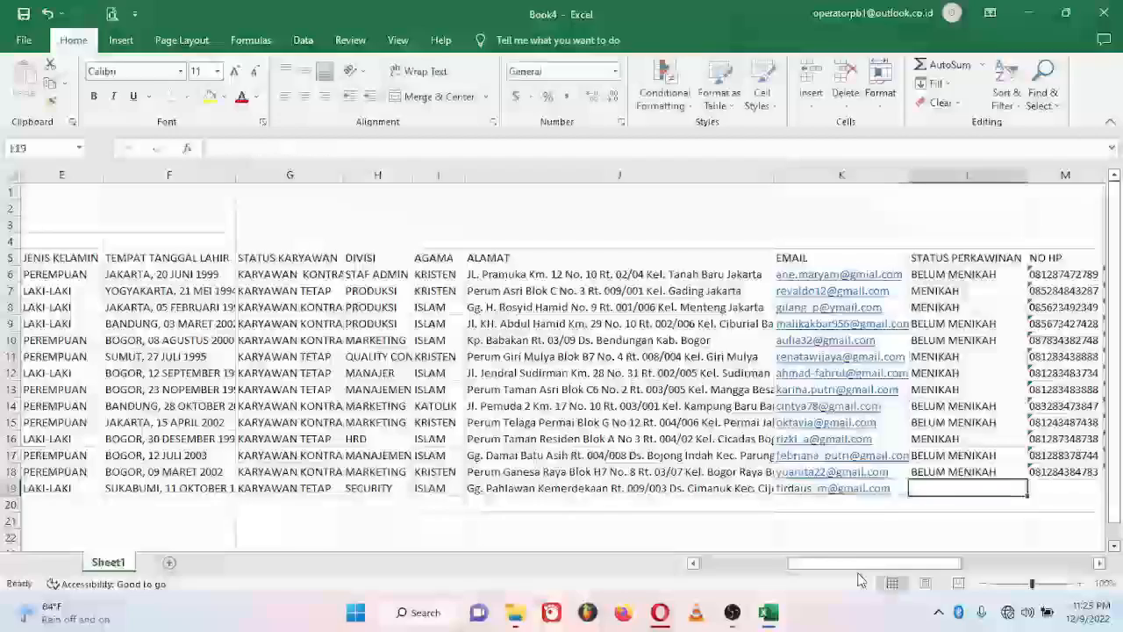
type("MENIKAH")
key("Tab")
key("Tab")
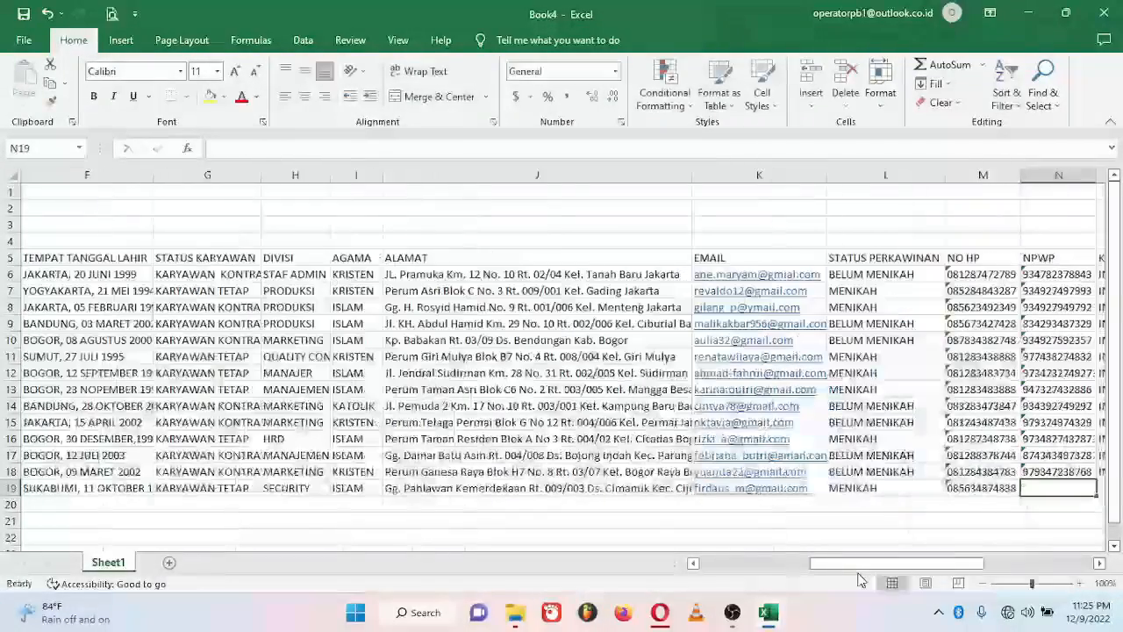
Step: Enter the NPWP number, nationality INDONESIA, bank BRI and the bank account number
key("Tab")
type("INDONESIA")
key("Tab")
type("BRI")
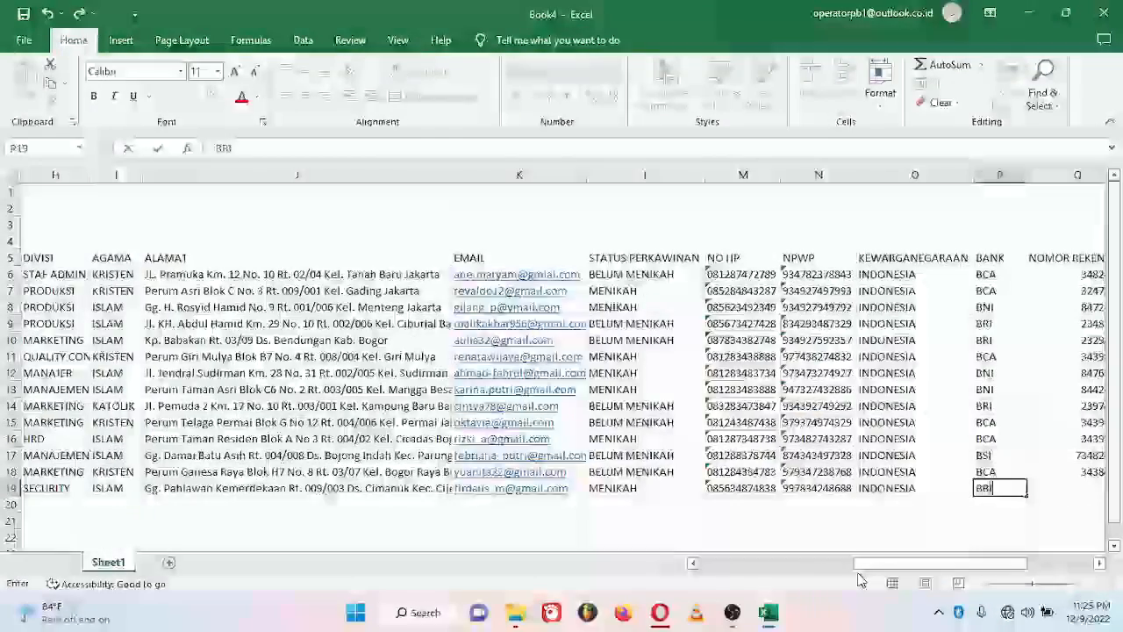
key("Tab")
key("Tab")
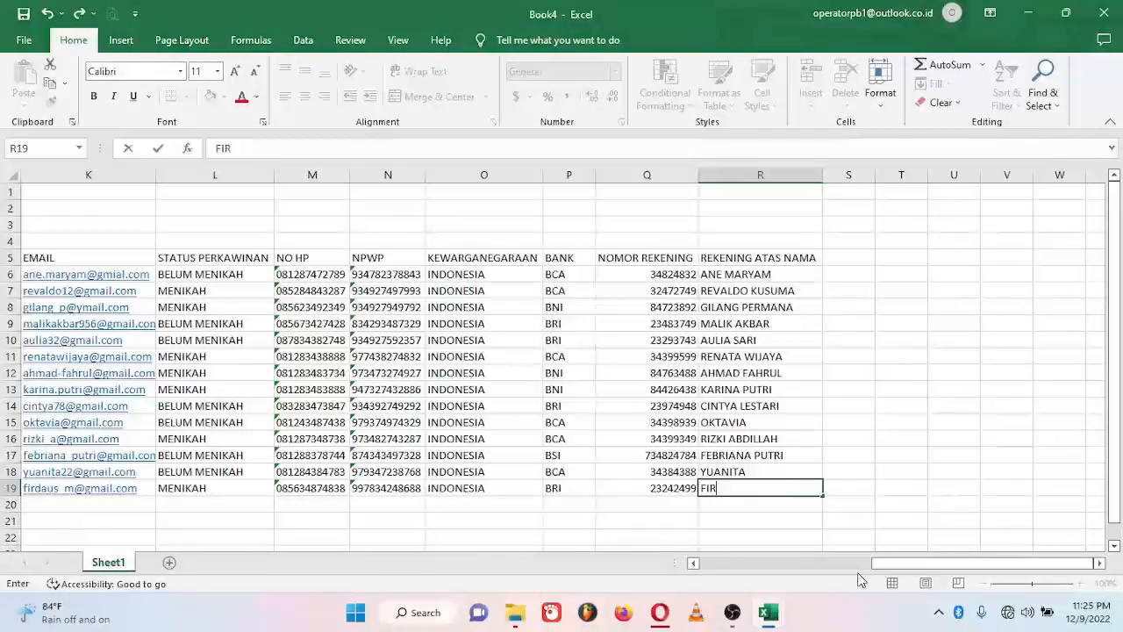
Step: Finish employee 14's account holder name, then enter employee 15's name, ID, NIK and gender LAKI-LAKI
key("Return")
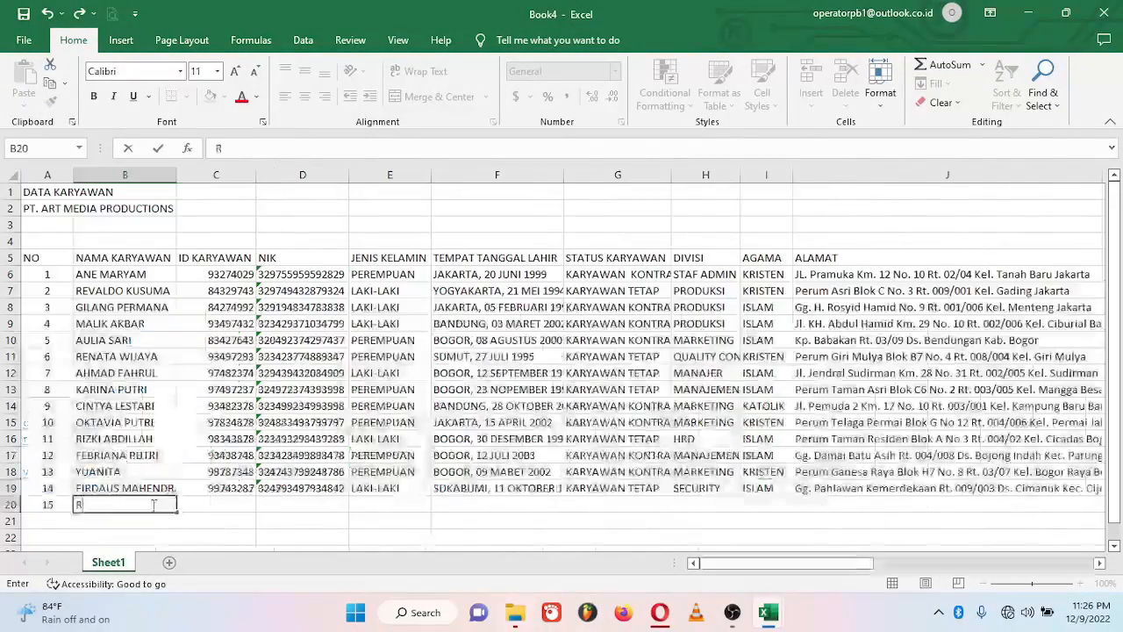
key("Tab")
type("99794739")
key("Tab")
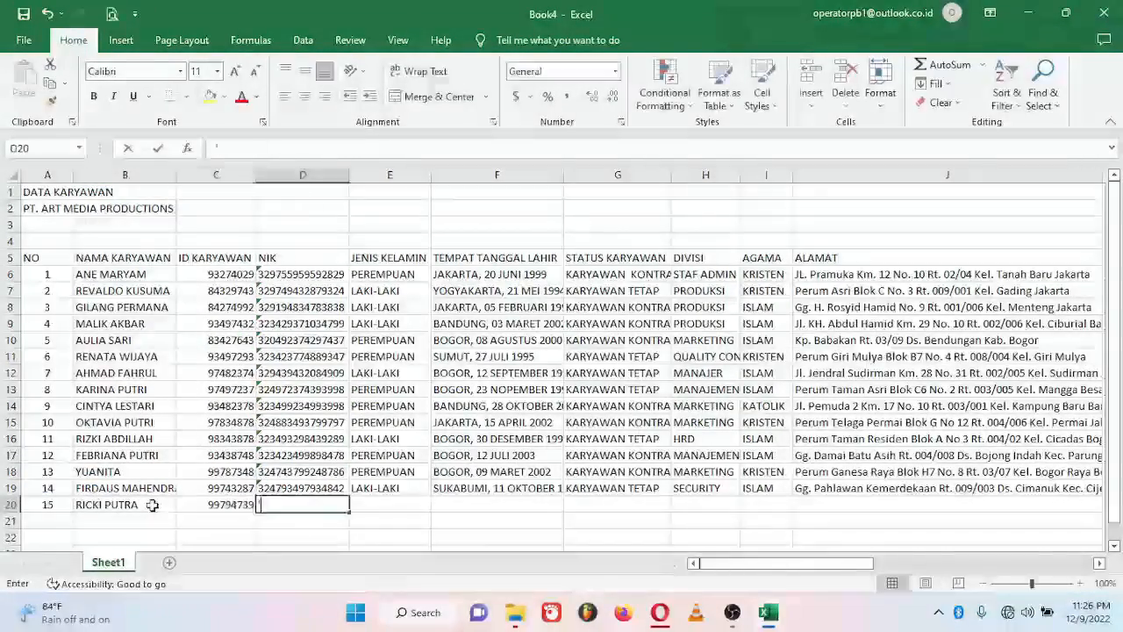
key("Tab")
type("LAKI-LAKI")
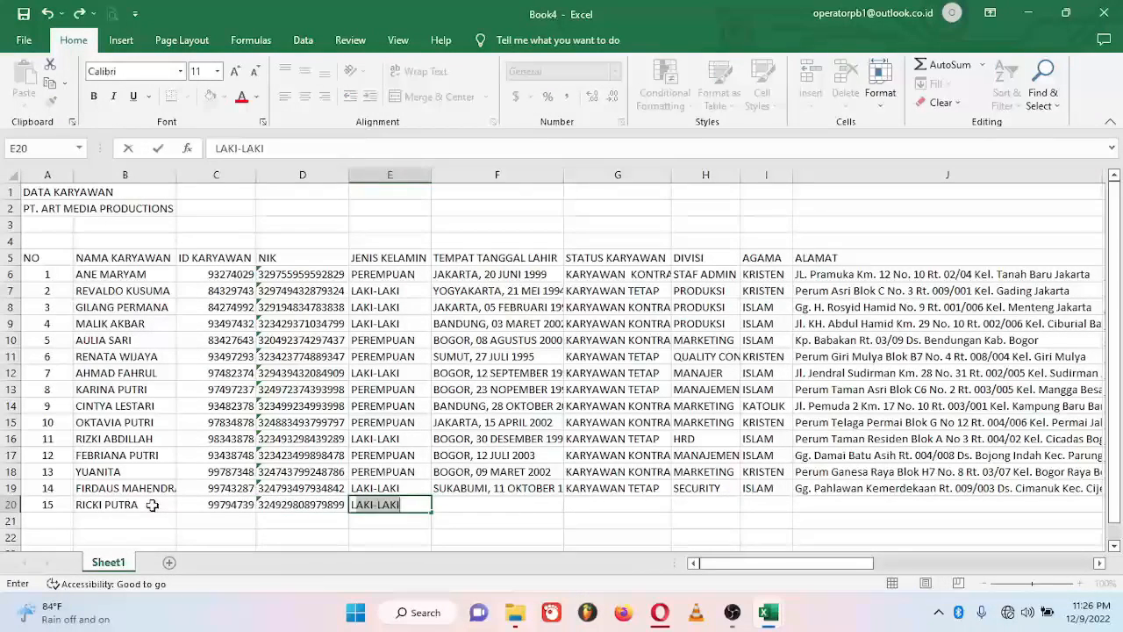
key("Tab")
Step: Add employee 15's birthplace and date, status KARYAWAN KONTRAK, division DRIVER and religion ISLAM
type("CINAJUR, 06 ME")
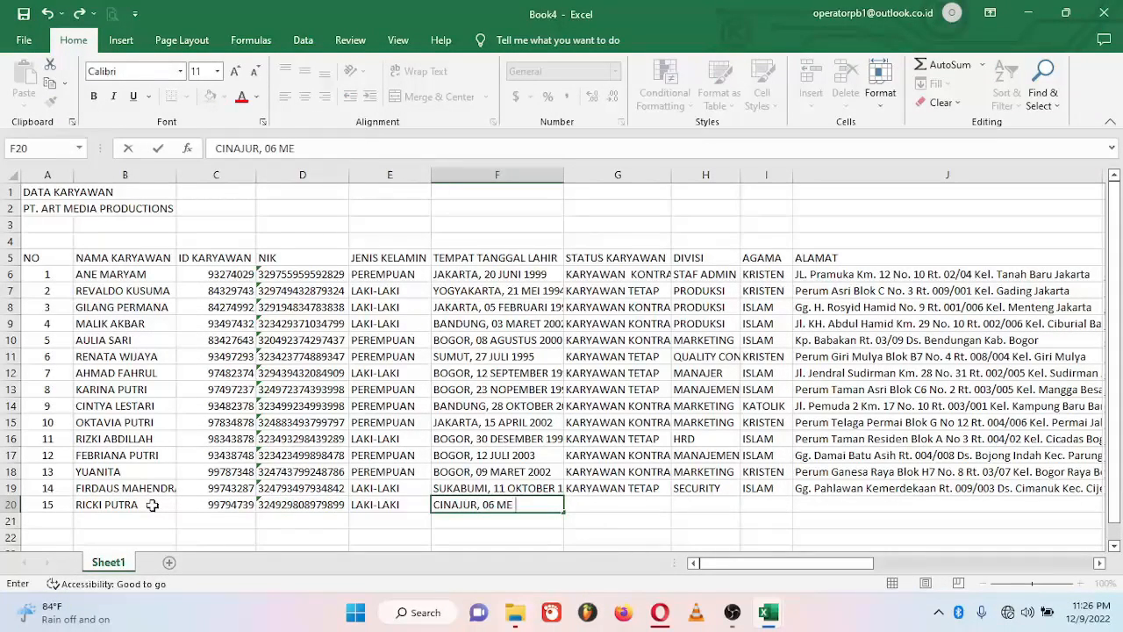
type("I 2000")
key("Tab")
type("KARYAWAN KONTRAK")
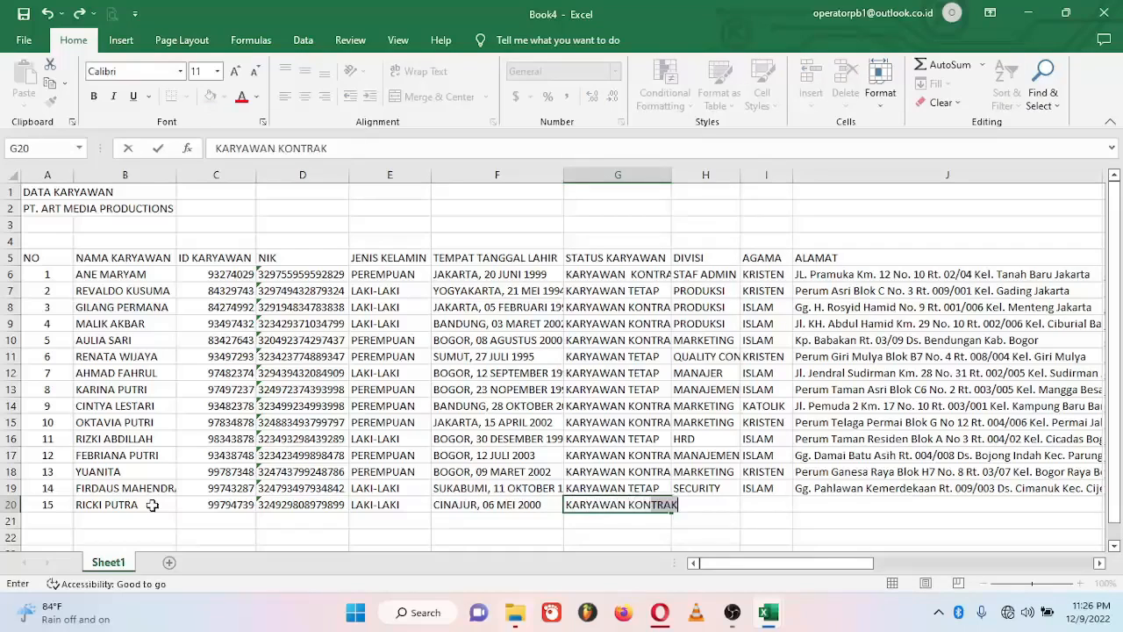
key("Tab")
type("DRIVER")
key("Tab")
type("ISLAM")
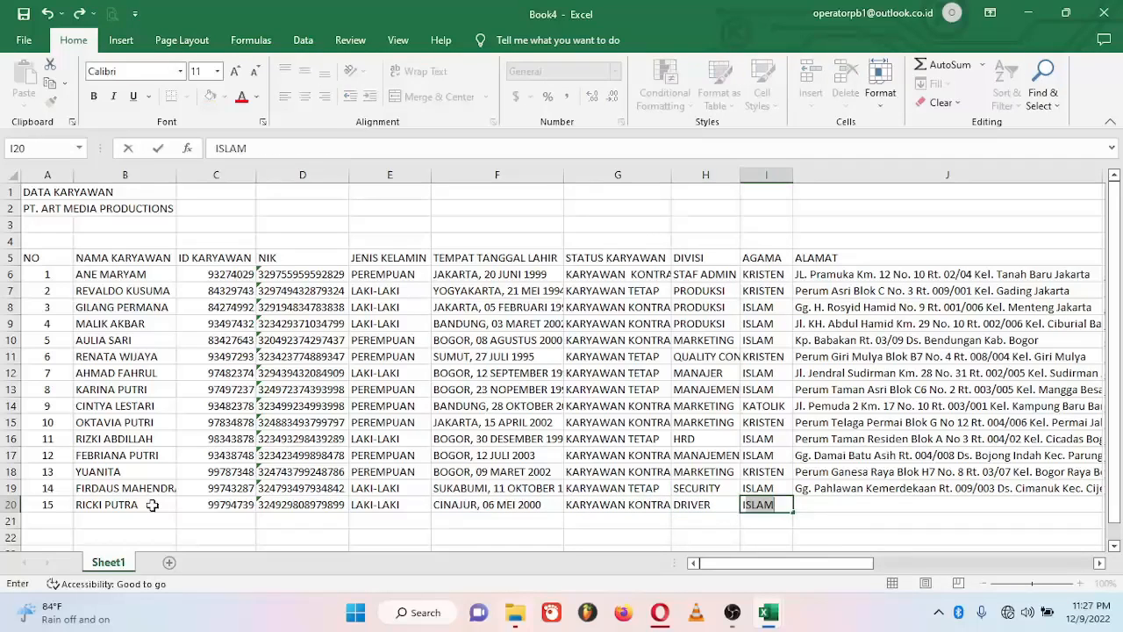
key("Tab")
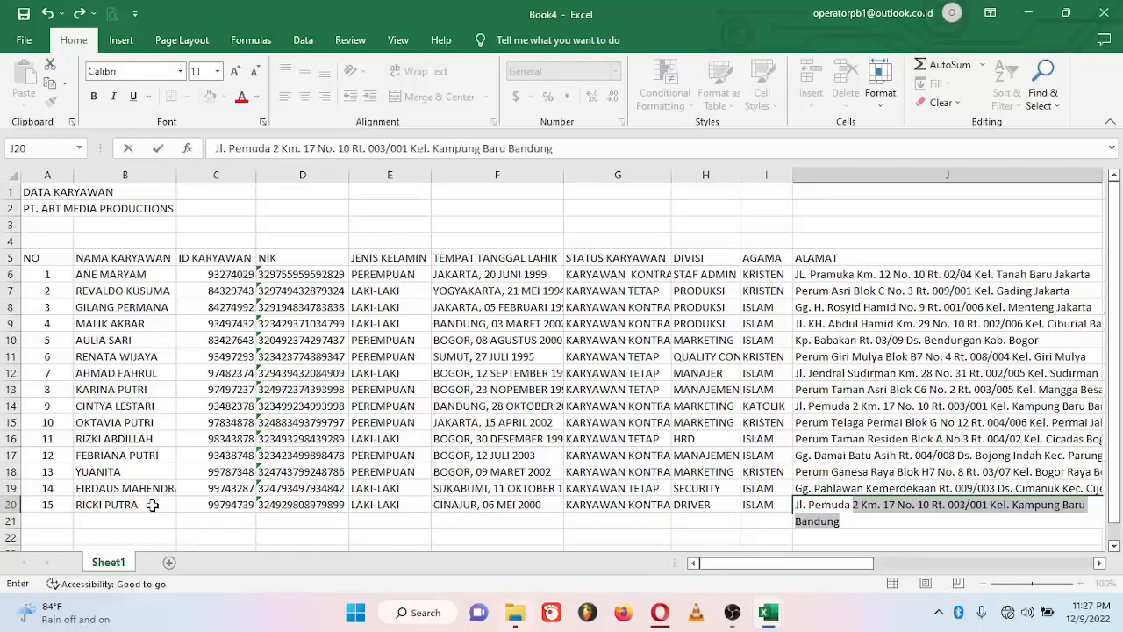
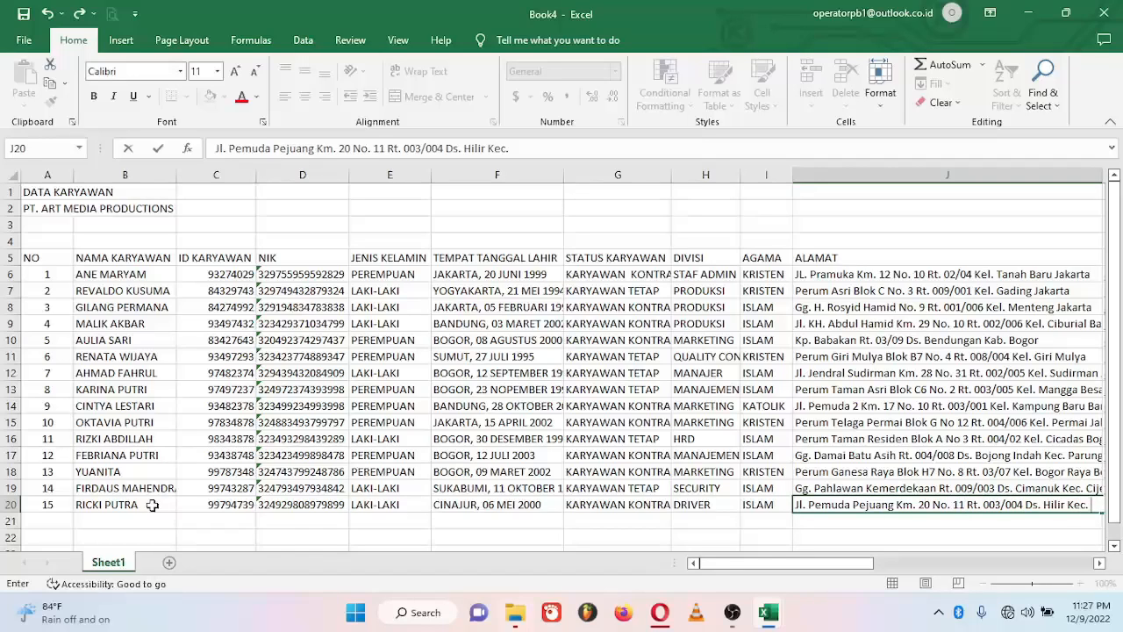
Step: Fill in the home address, email address, marital status BELUM MENIKAH and phone number
key("Tab")
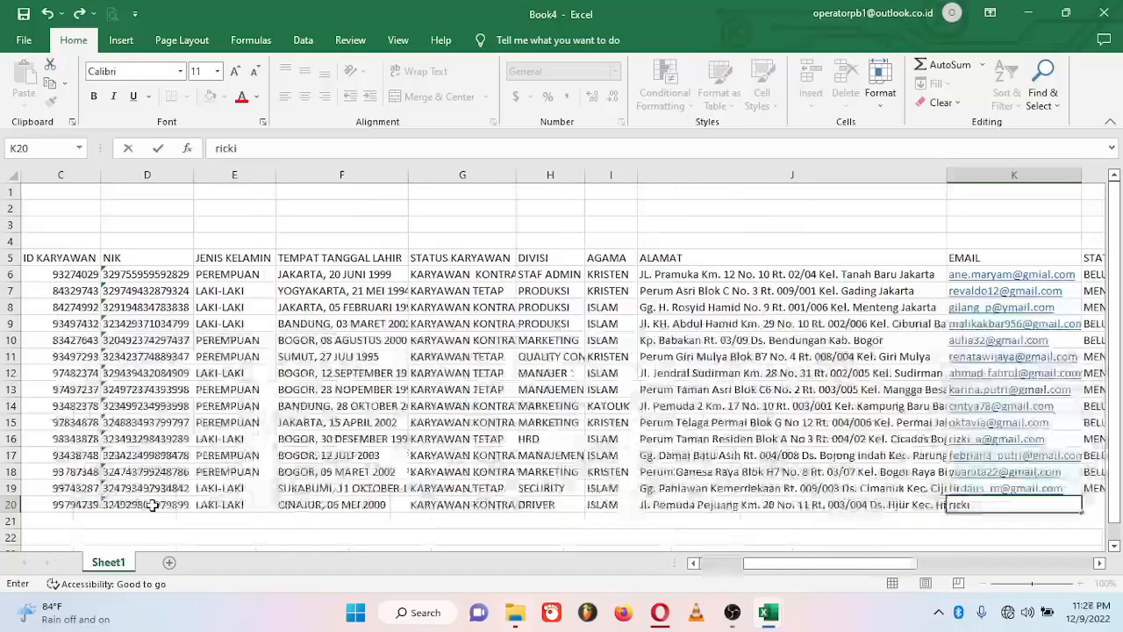
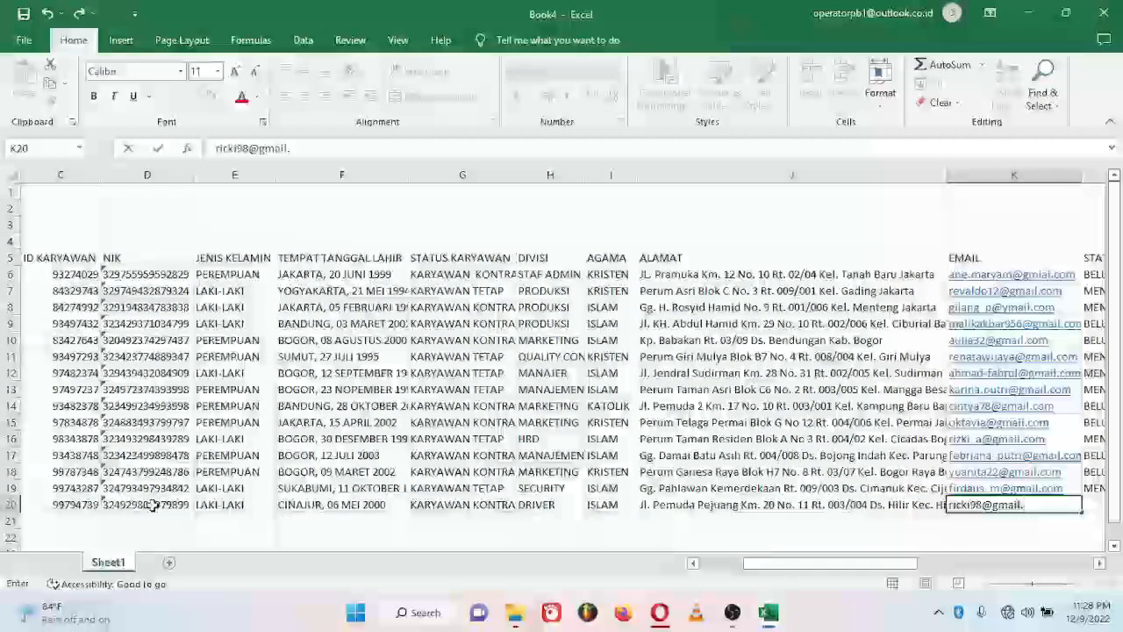
key("Tab")
type("BELUM MENIKAH")
key("Tab")
key("Tab")
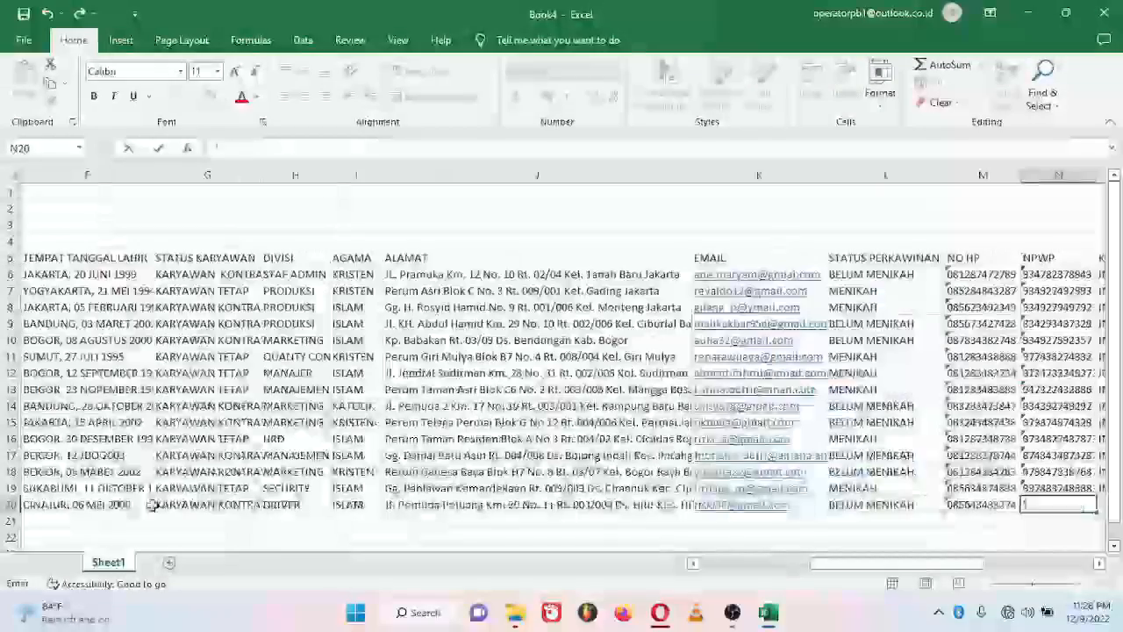
Step: Enter the NPWP number, nationality INDONESIA, bank BRI, account number and account holder name
key("Tab")
type("INDONESIA")
key("Tab")
type("BRI")
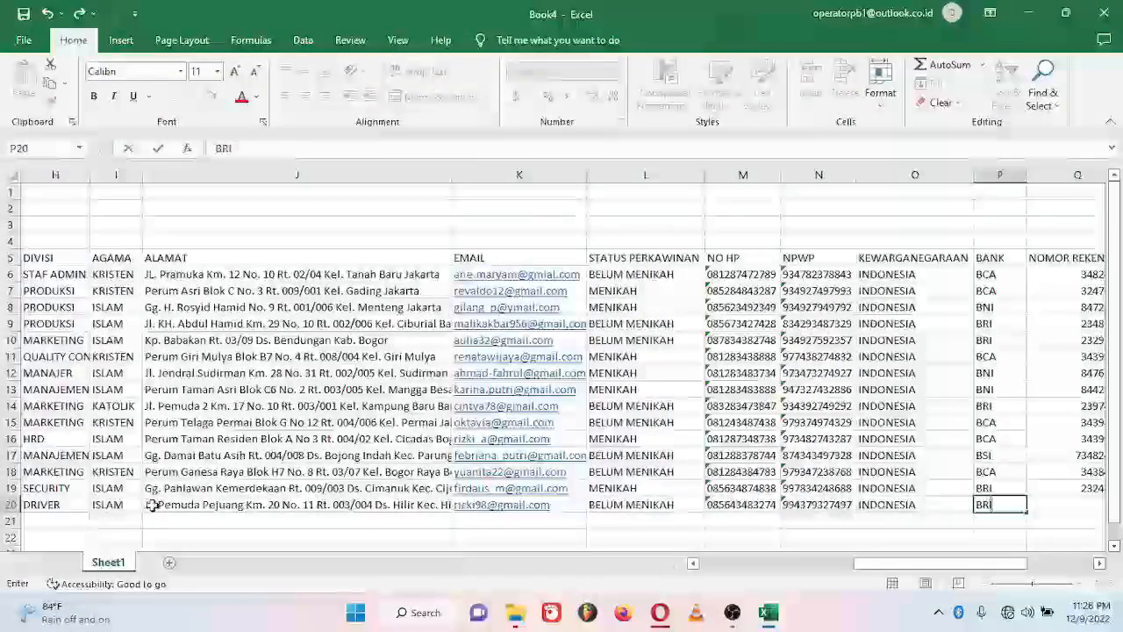
key("Tab")
key("Tab")
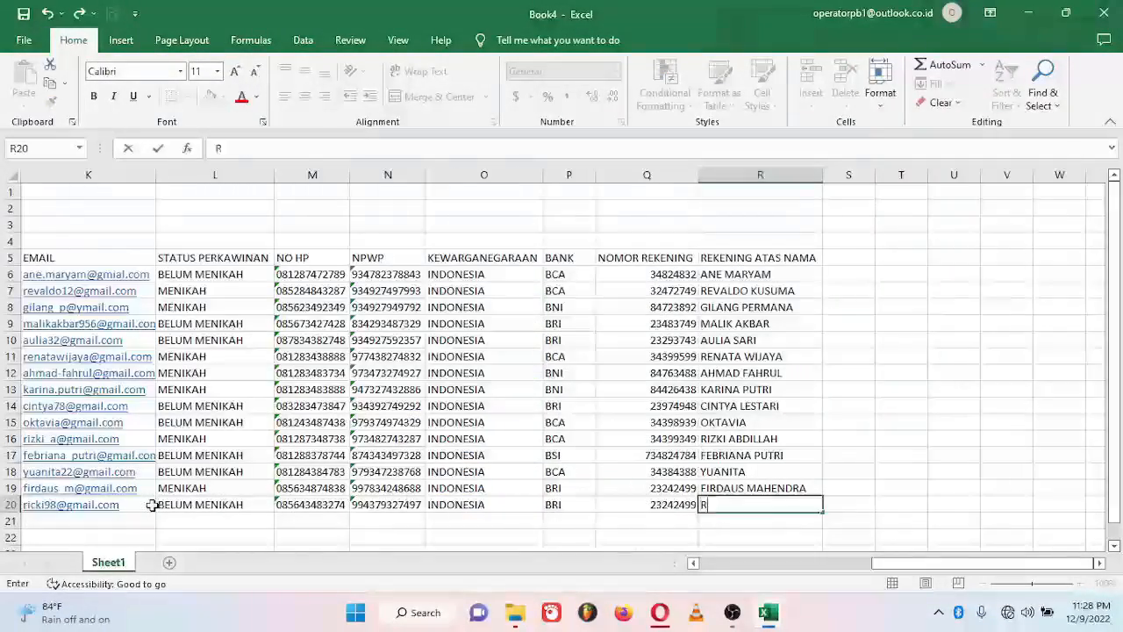
key("Return")
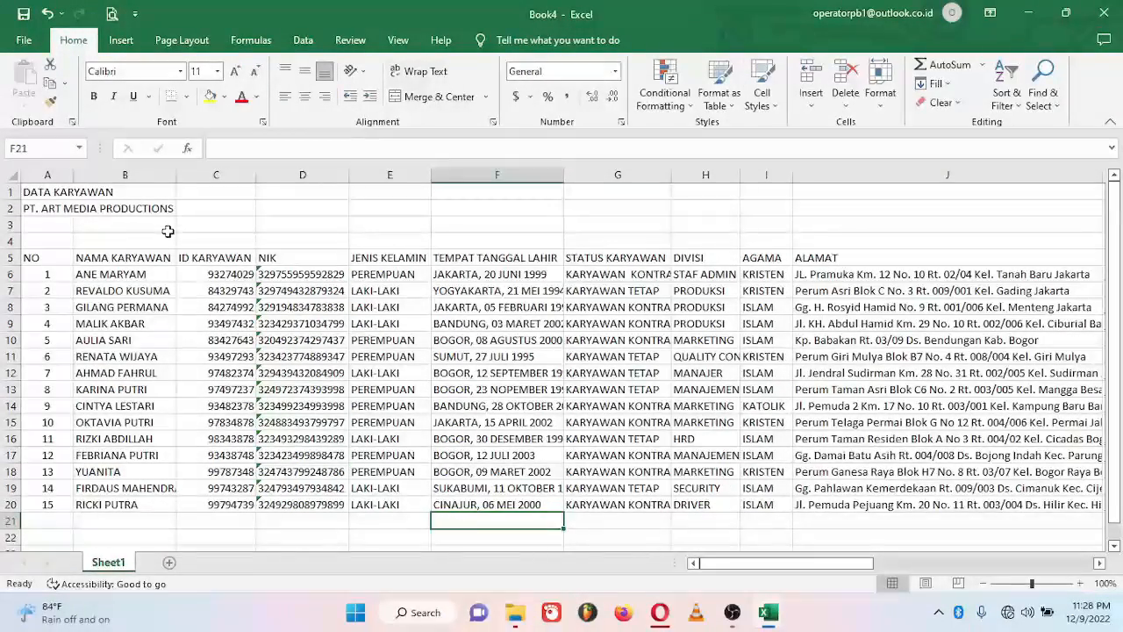
Step: AutoFit column B to the longest employee name and raise header row 5 to 27 points
double_click(176, 175)
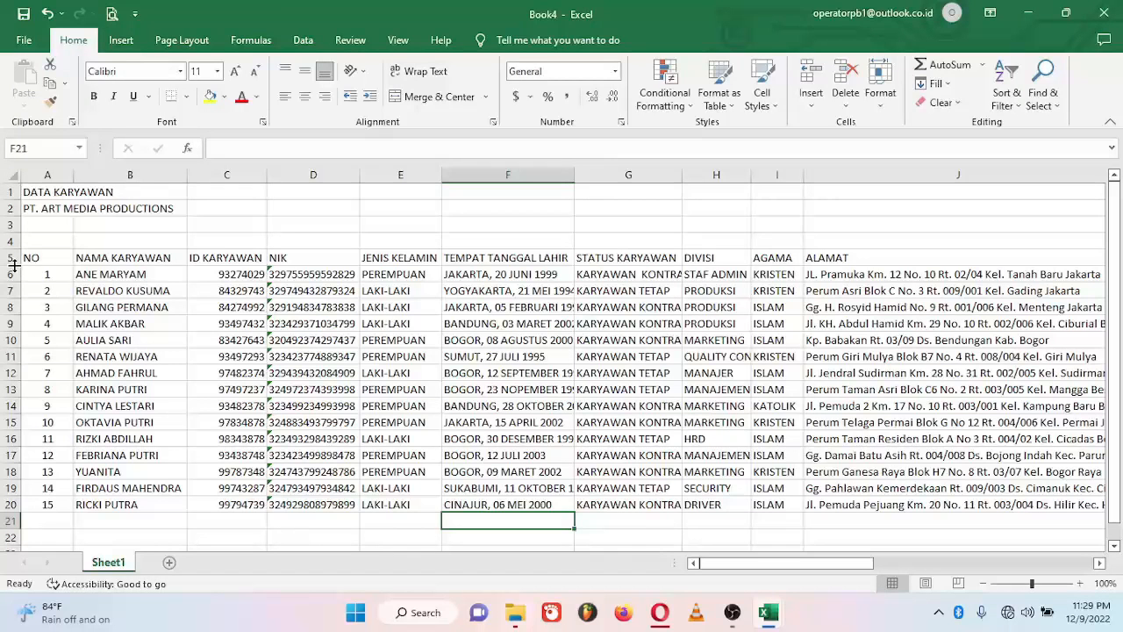
mouse_move(13, 265)
left_mouse_down()
mouse_move(12, 254)
mouse_move(12, 278)
left_mouse_up()
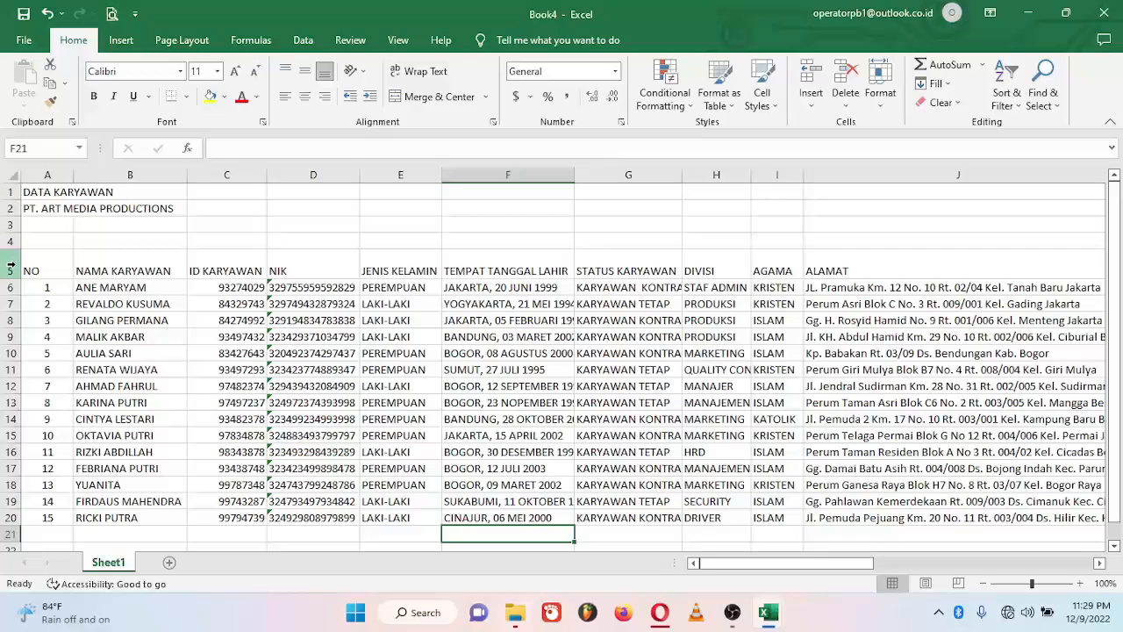
Step: Center row 5's headings horizontally and vertically, then narrow the NO column
left_click(10, 265)
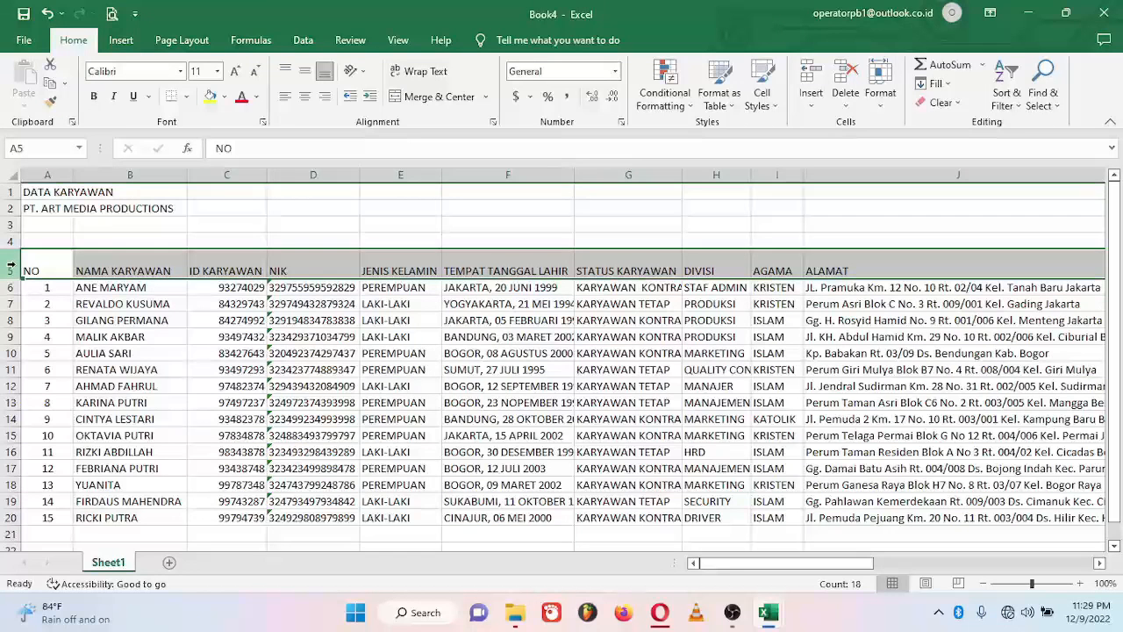
left_click(305, 97)
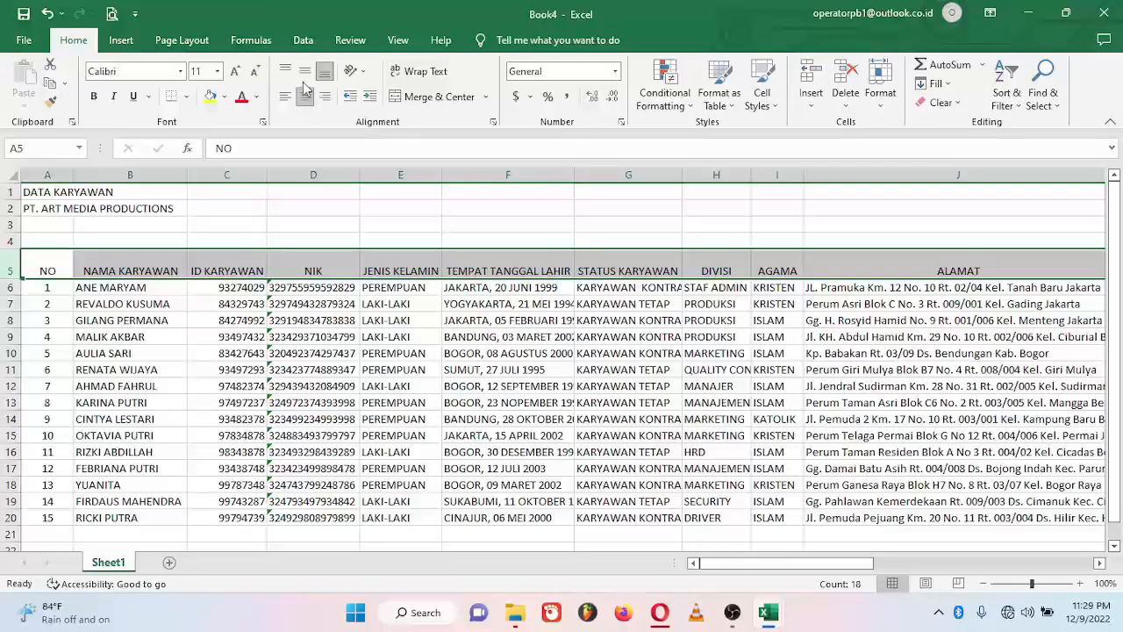
left_click(305, 74)
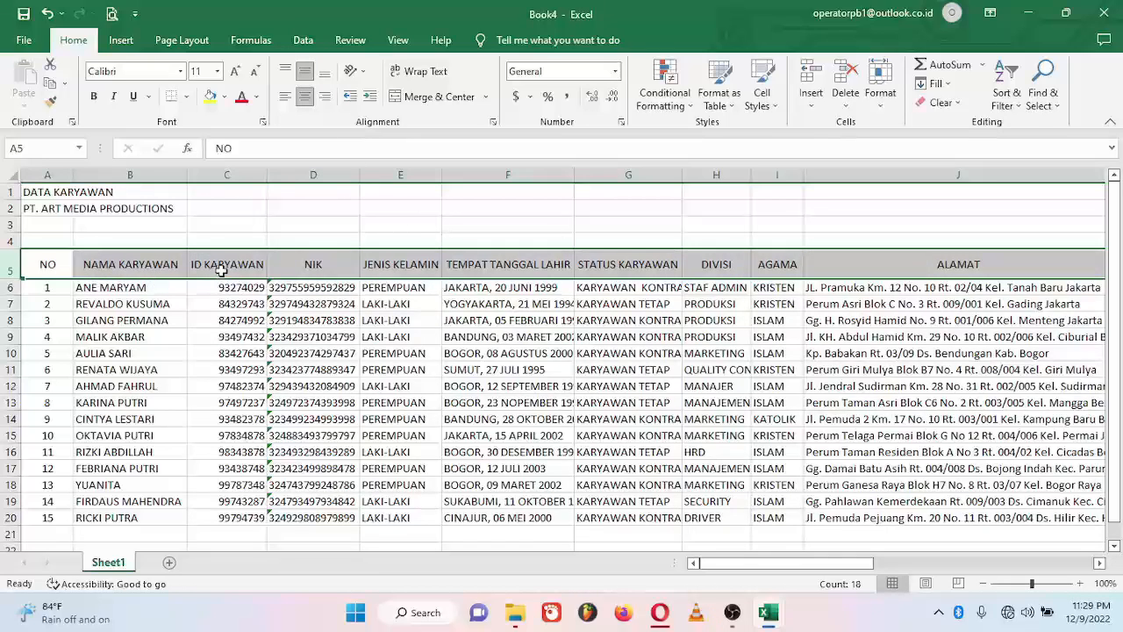
left_click(227, 353)
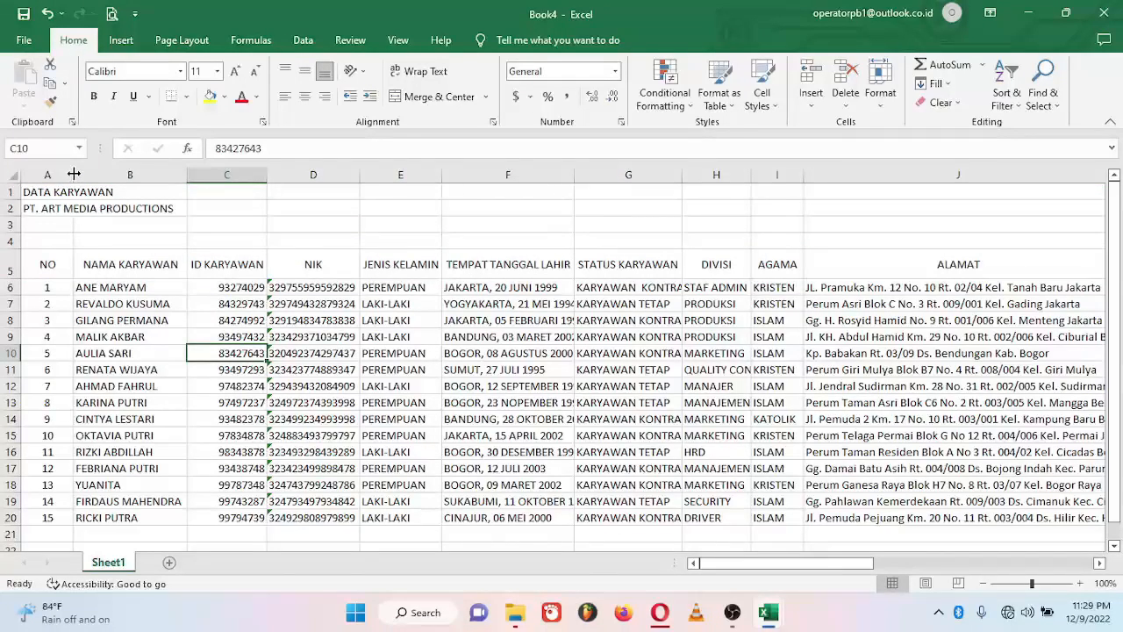
left_click_drag(74, 175, 55, 175)
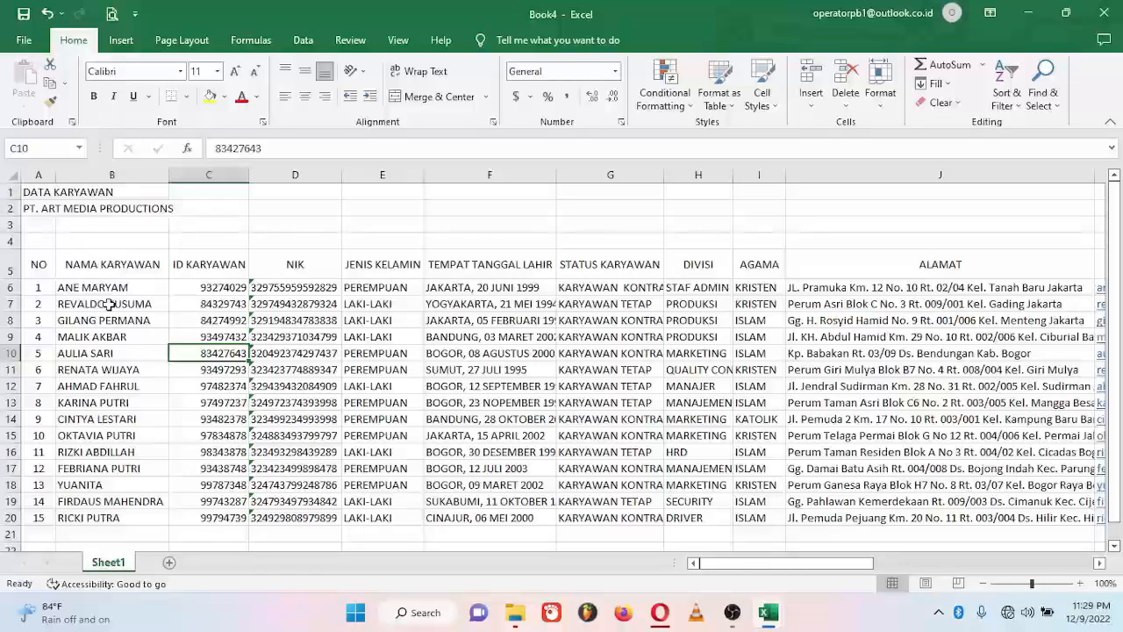
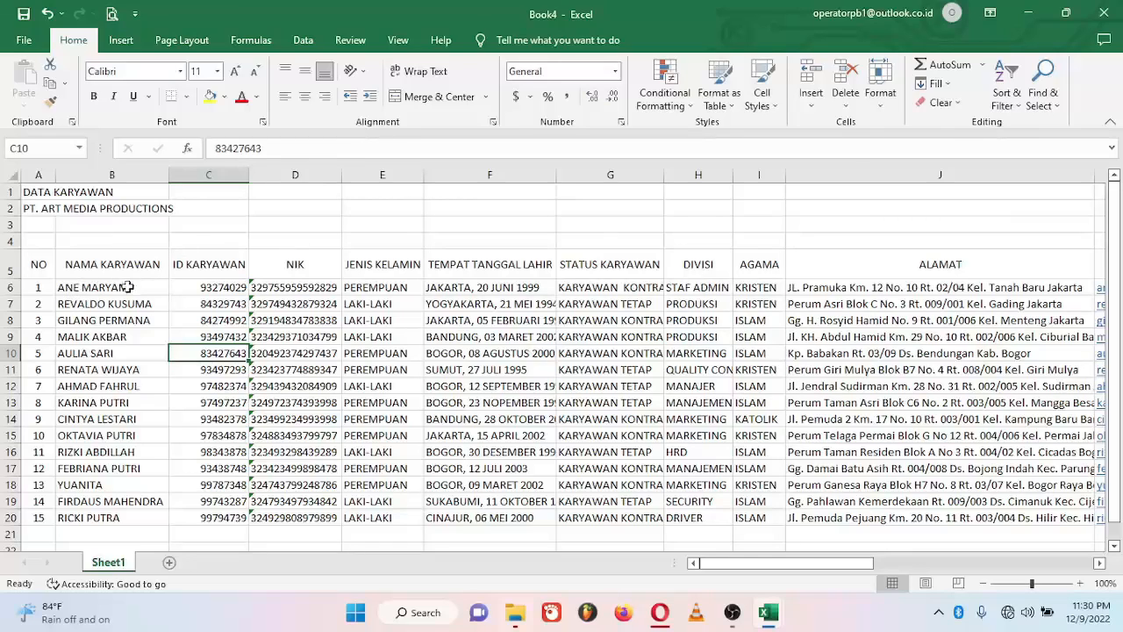
Step: Apply All Borders to the employee table range A5:R20
left_click(39, 266)
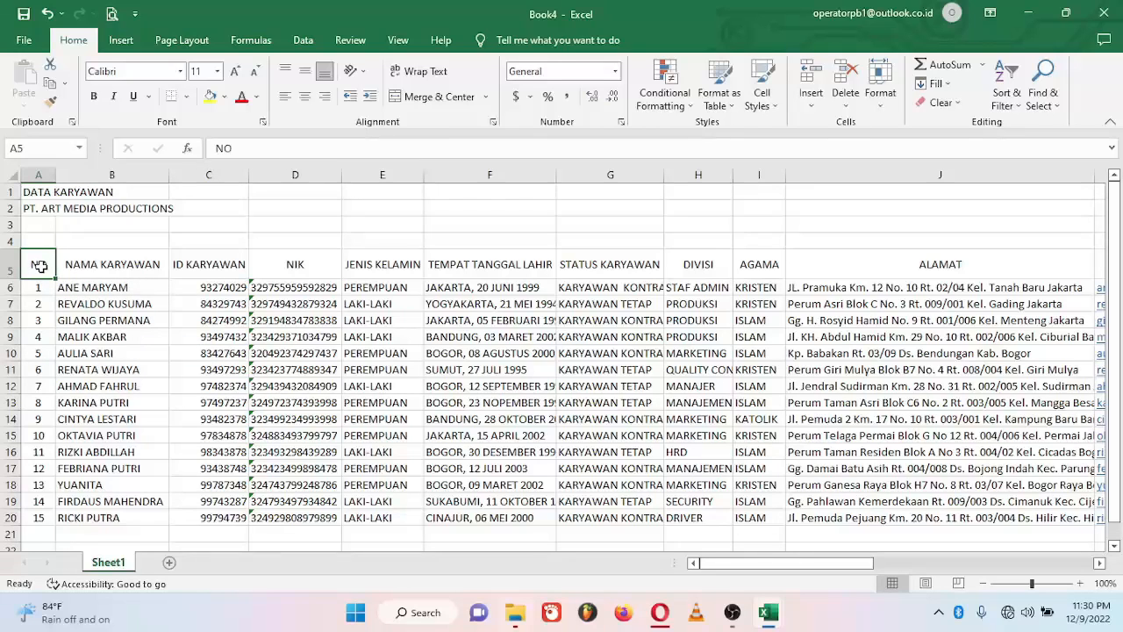
left_click_drag(40, 266, 219, 369)
left_click_drag(838, 439, 793, 519)
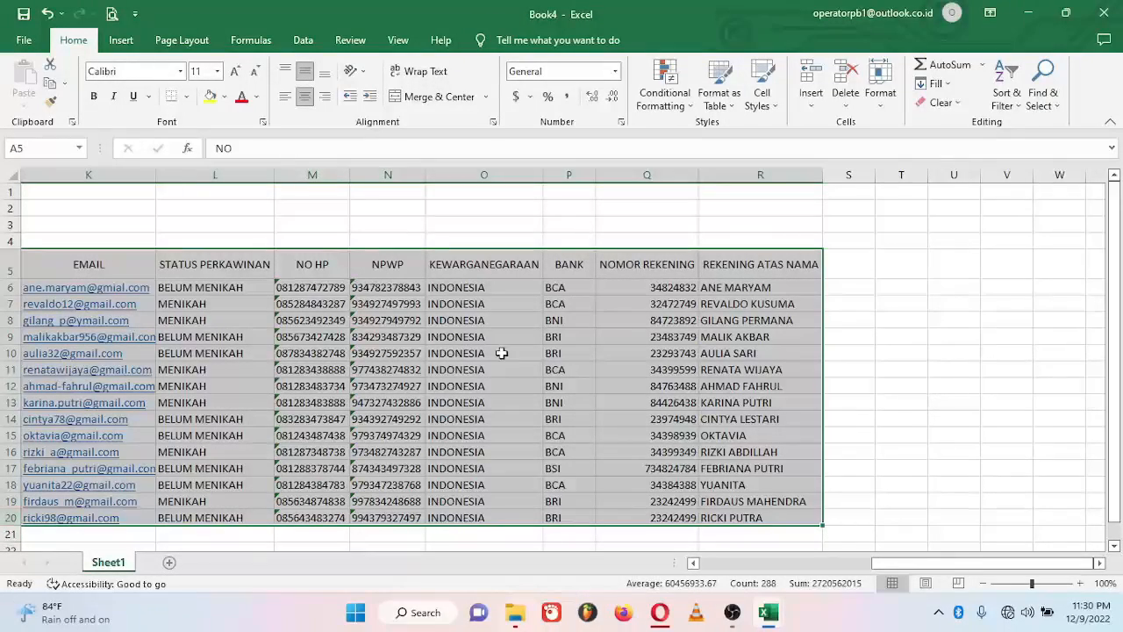
left_click(186, 96)
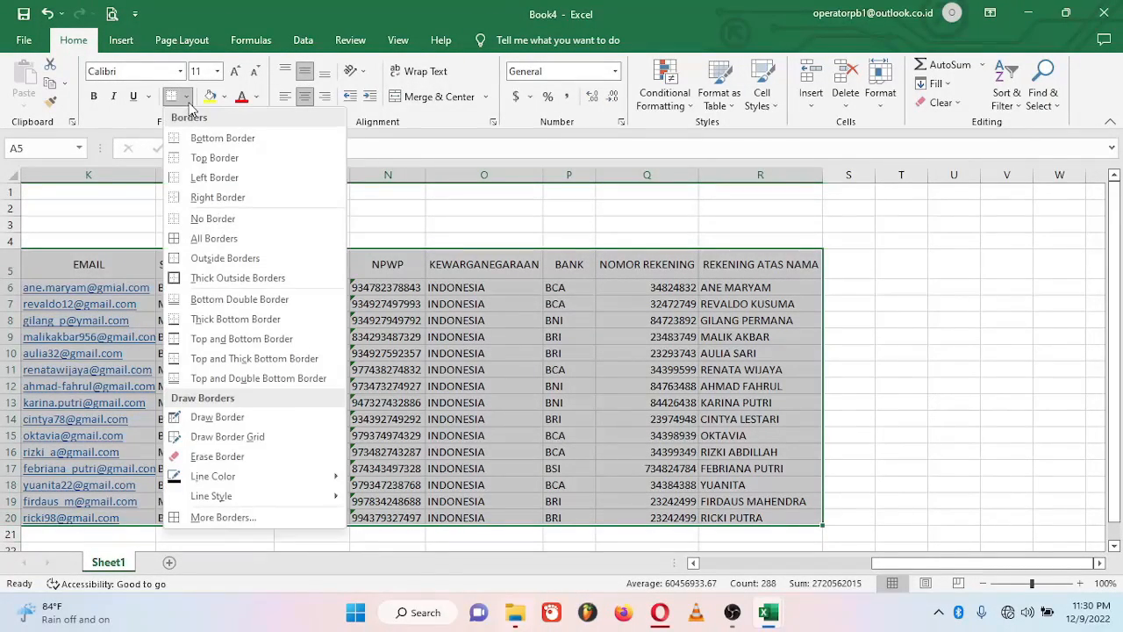
left_click(211, 238)
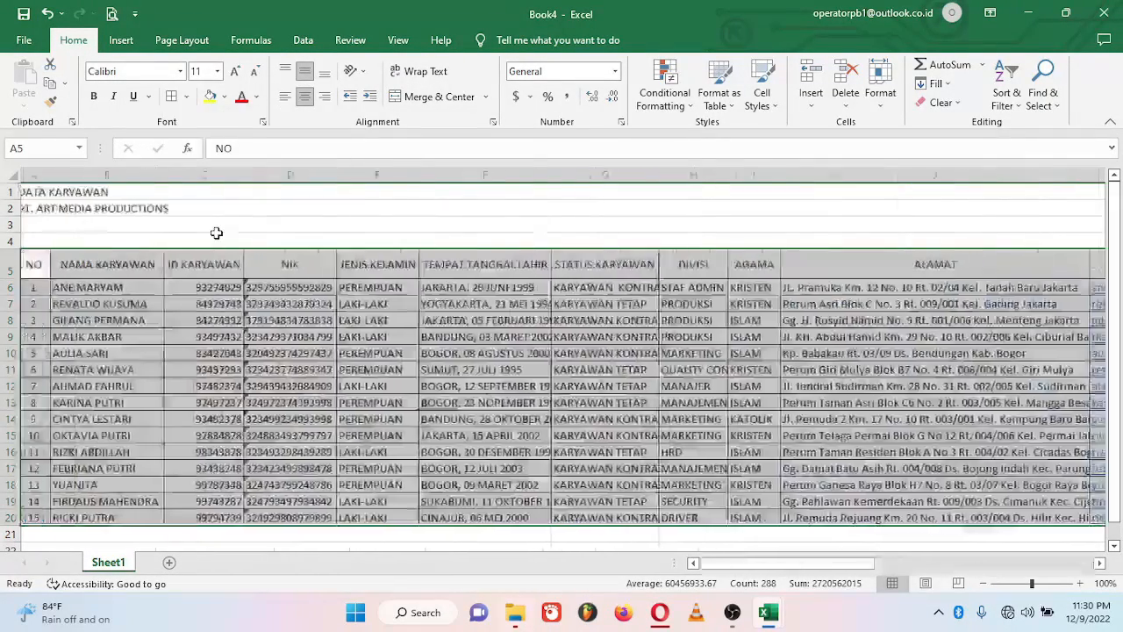
Step: AutoFit the STATUS KARYAWAN, TEMPAT TANGGAL LAHIR and DIVISI columns to their contents
left_click(386, 401)
double_click(664, 175)
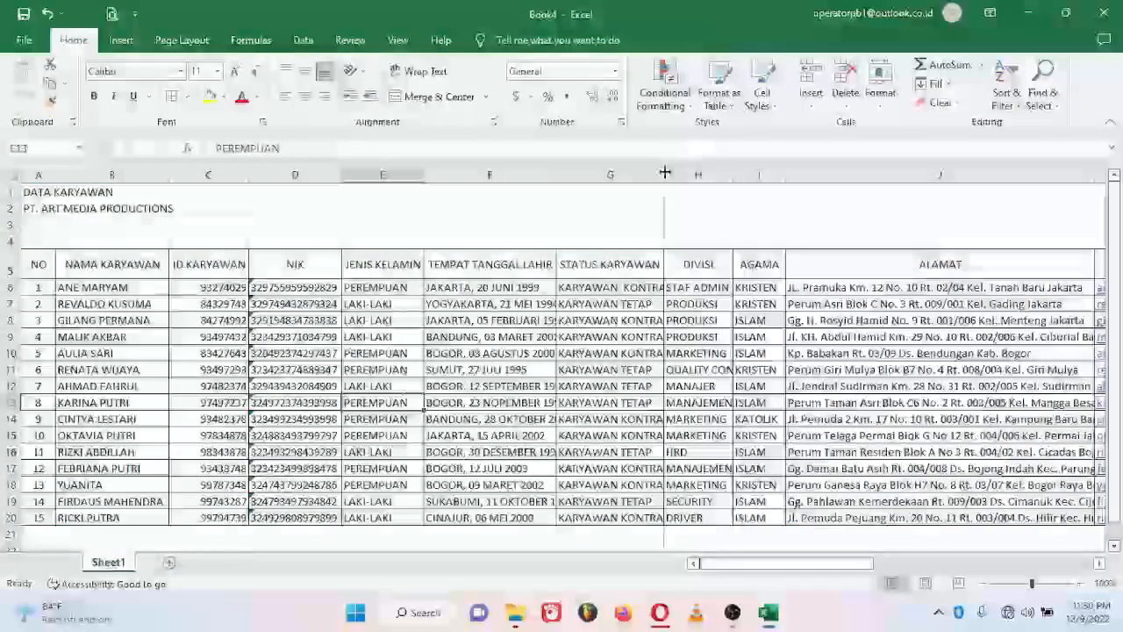
double_click(557, 175)
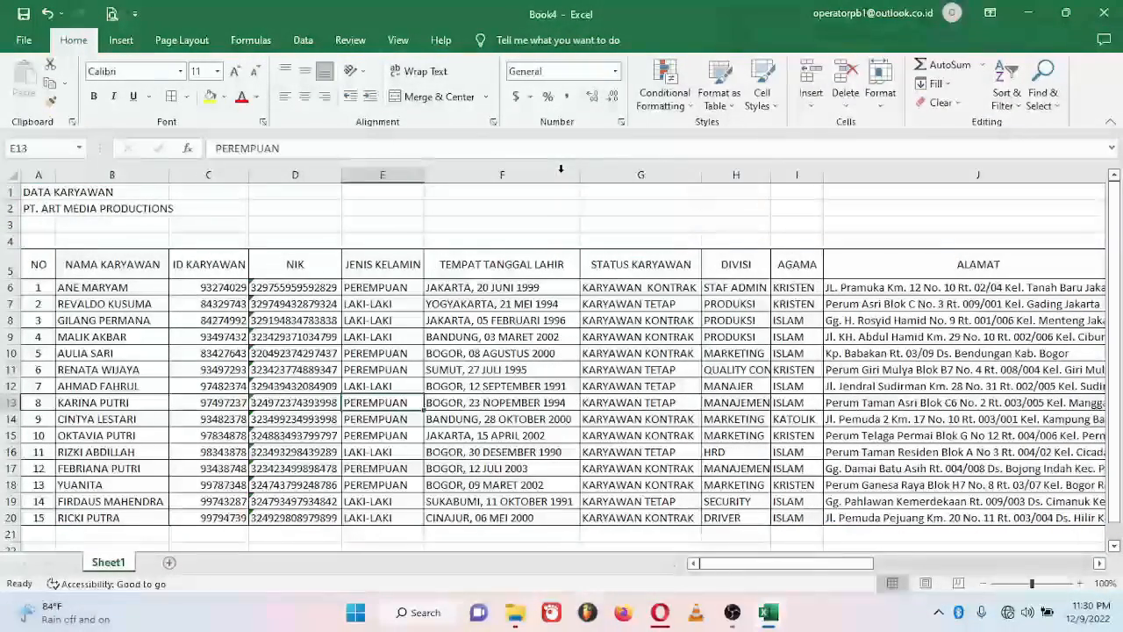
double_click(775, 175)
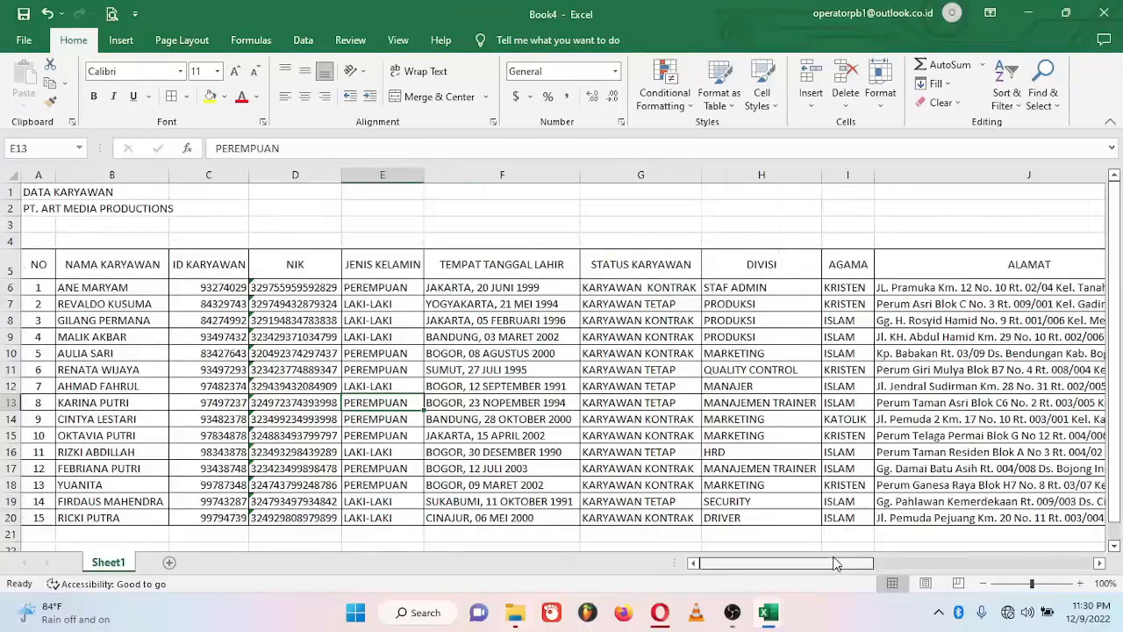
Step: Scroll across to review the bordered table, then select the DATA KARYAWAN title cell A1
scroll(986, 460, "right", 3)
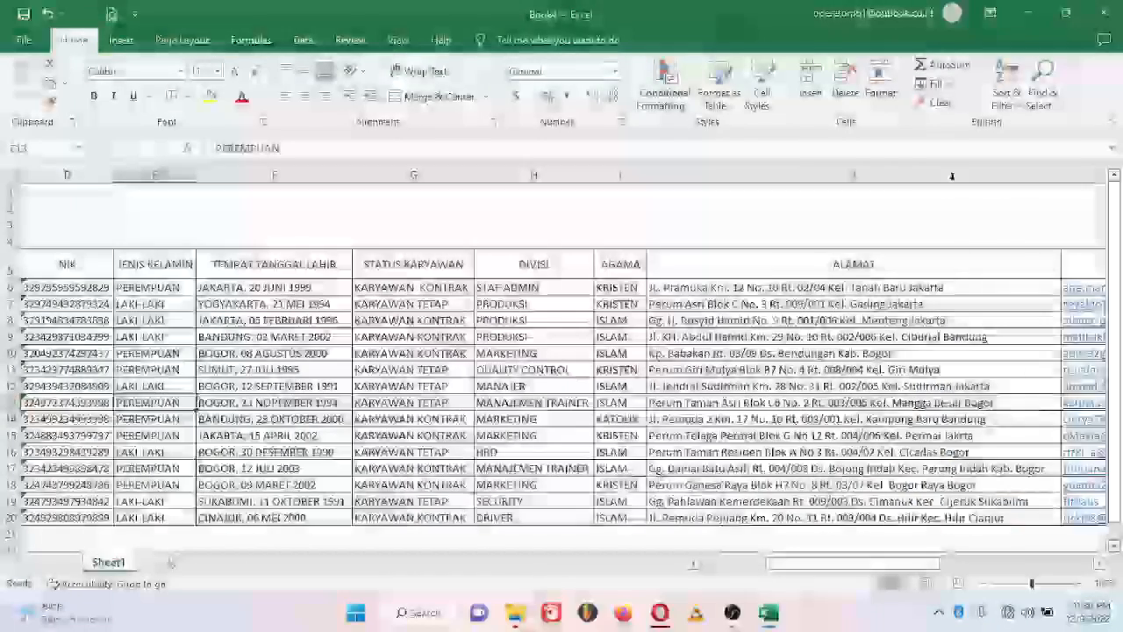
scroll(849, 167, "right", 5)
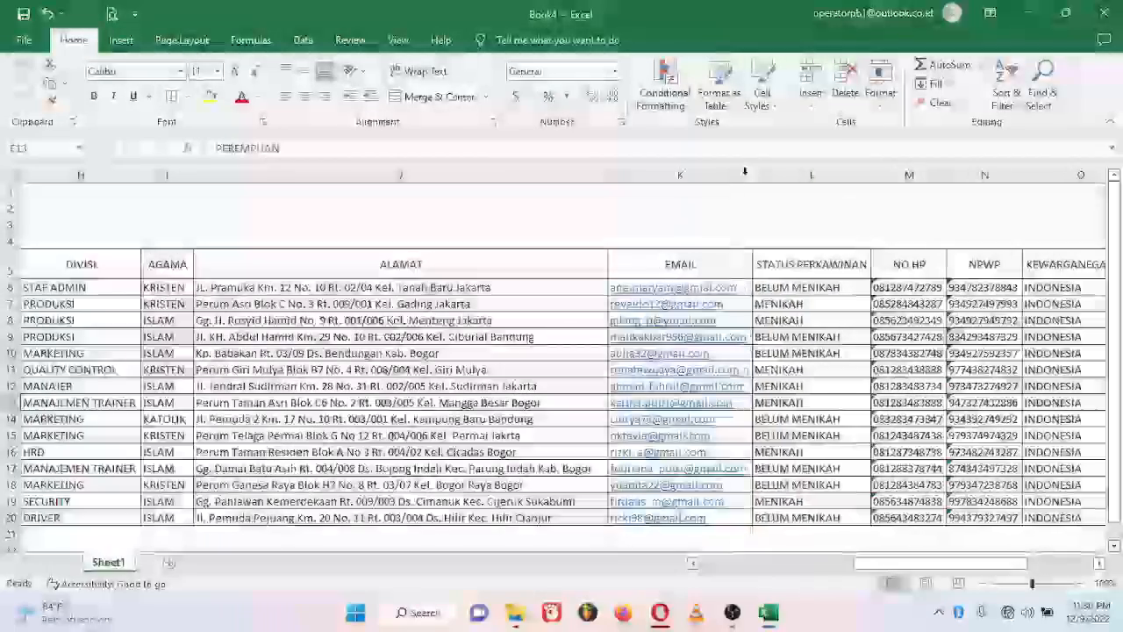
scroll(976, 549, "right", 3)
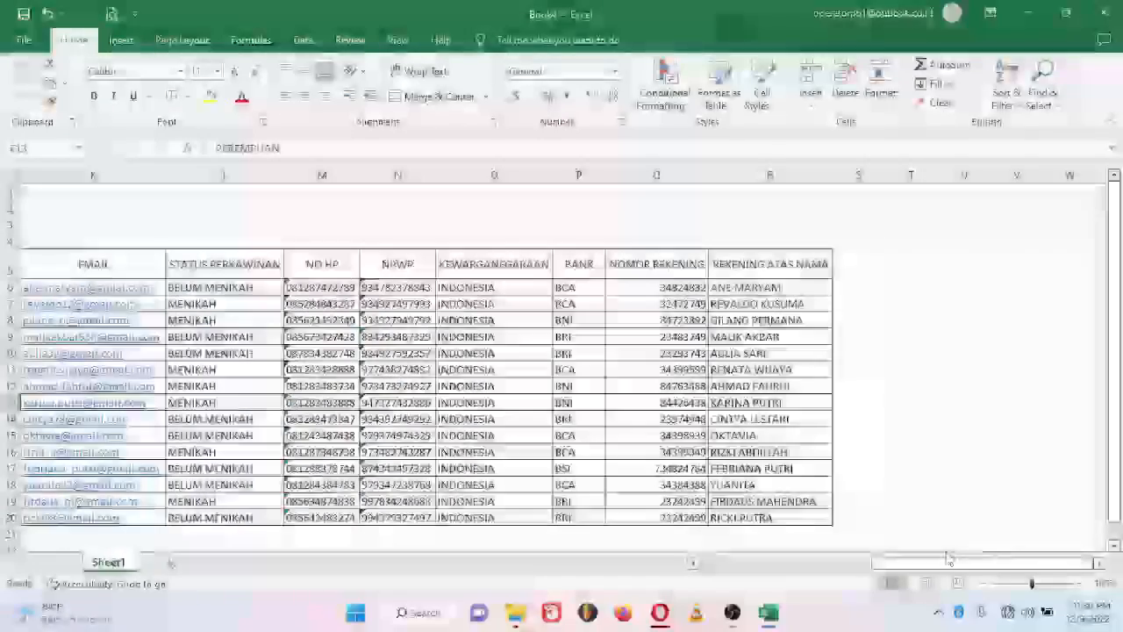
left_click_drag(976, 562, 645, 572)
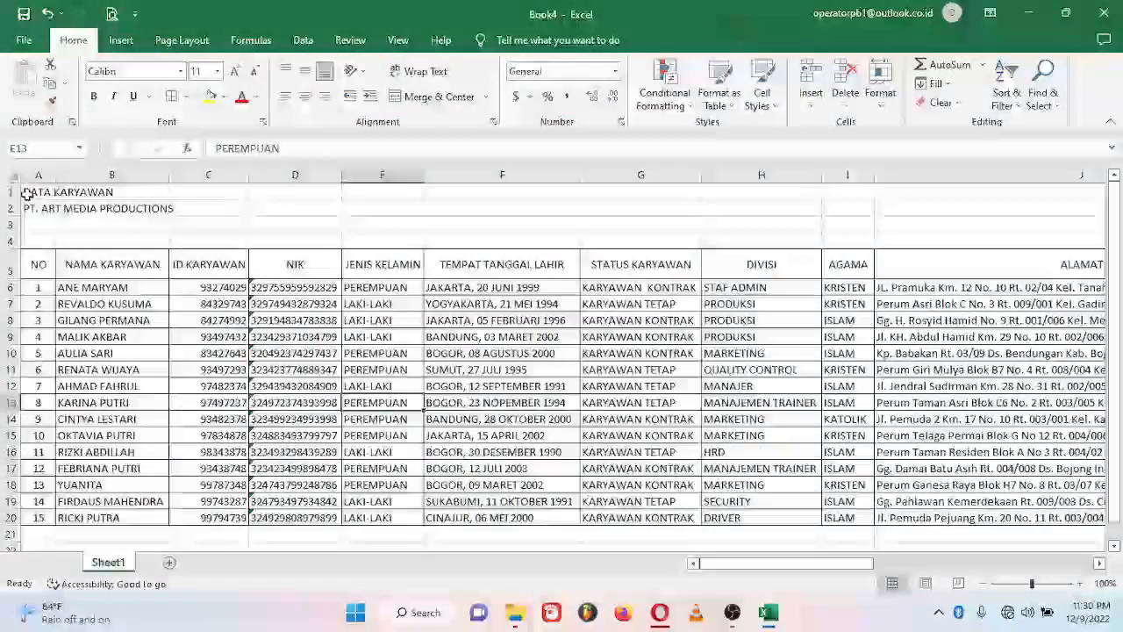
left_click(28, 191)
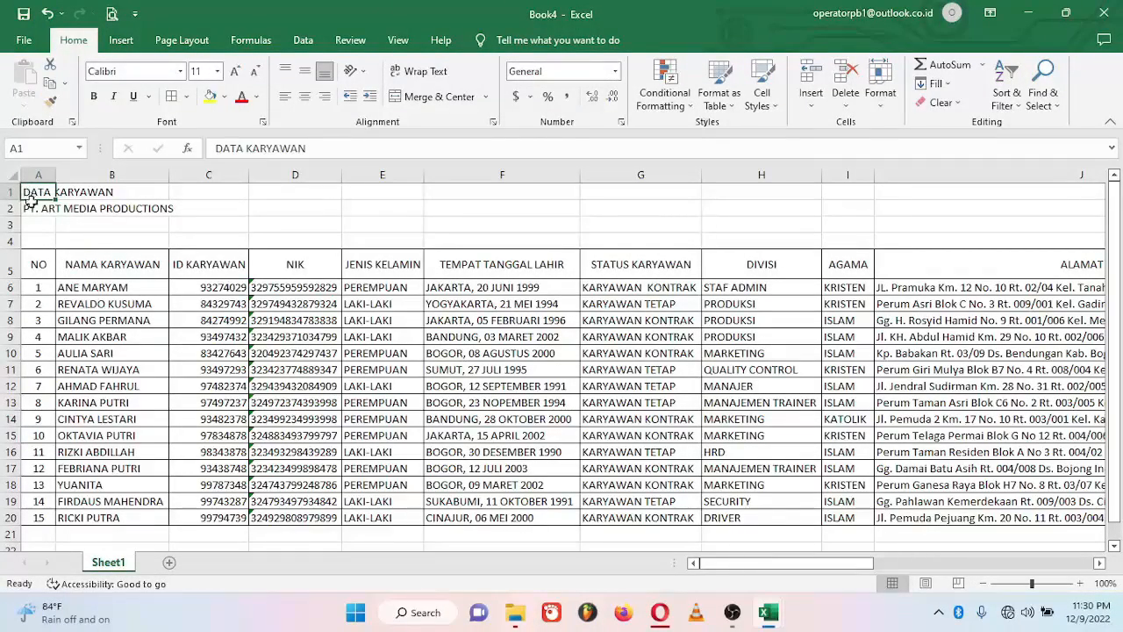
Step: Merge A1:R2 across each row and center both titles horizontally and vertically
left_click_drag(29, 200, 752, 205)
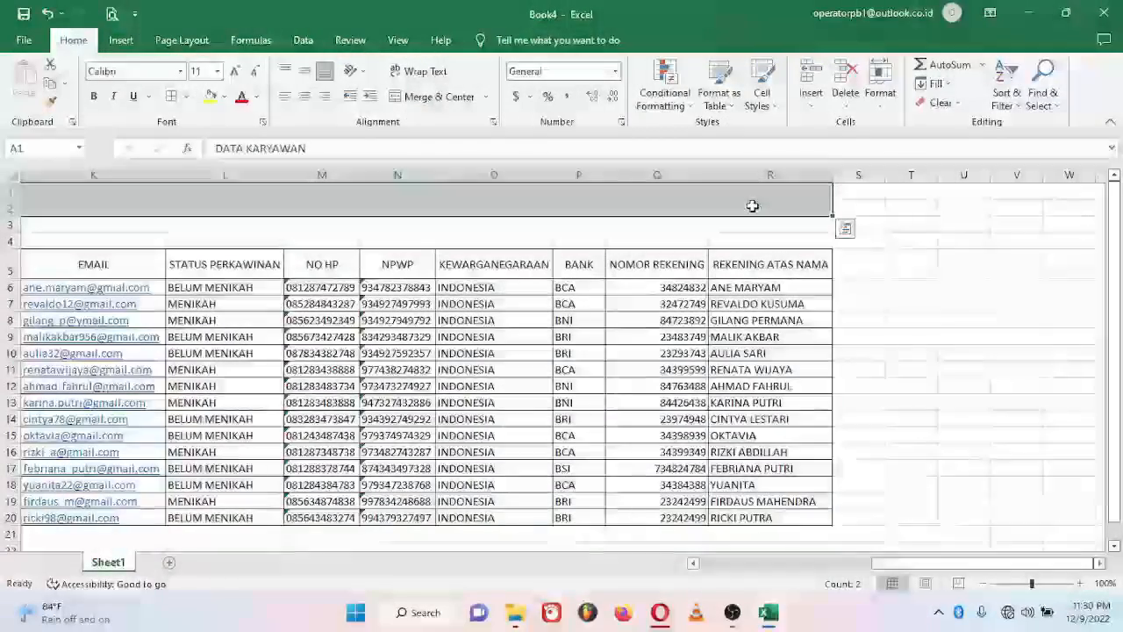
left_click(487, 99)
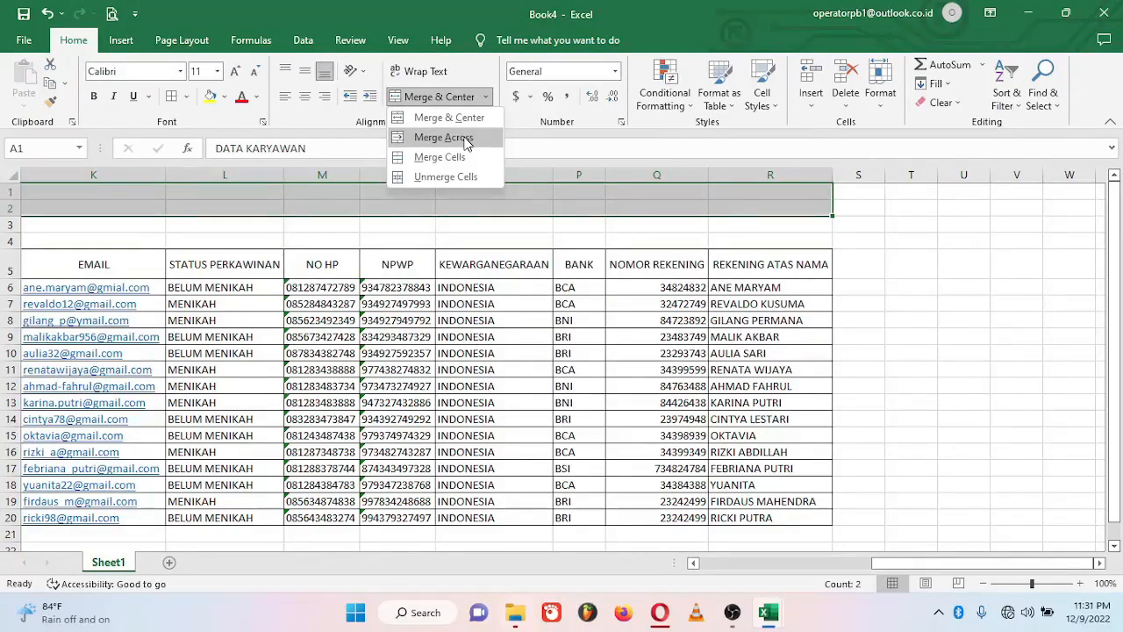
left_click(466, 138)
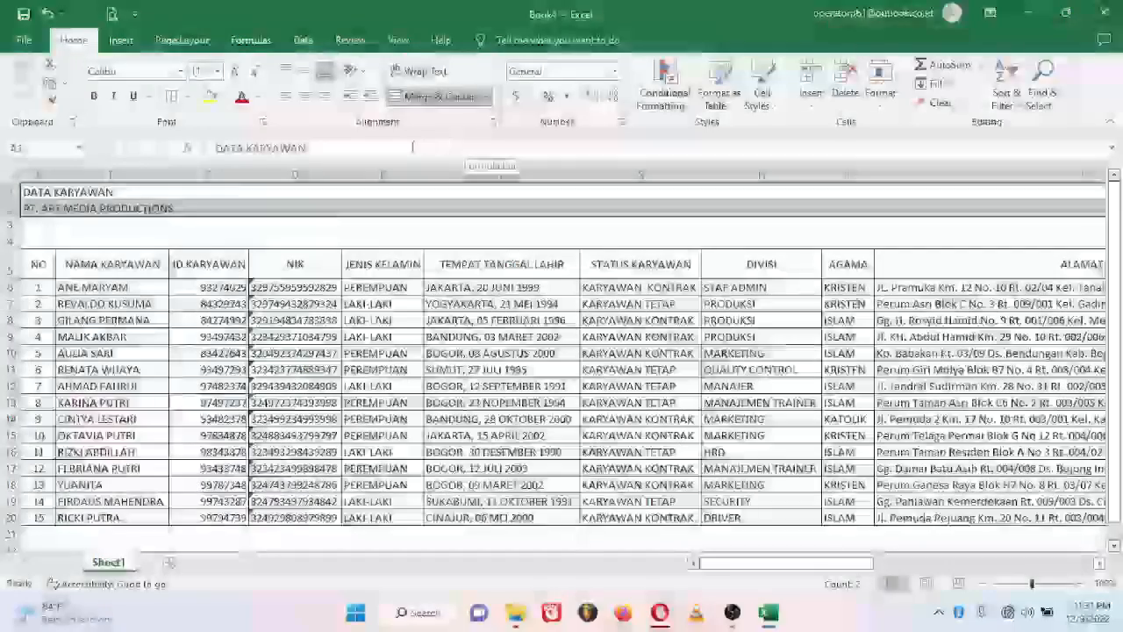
left_click(304, 97)
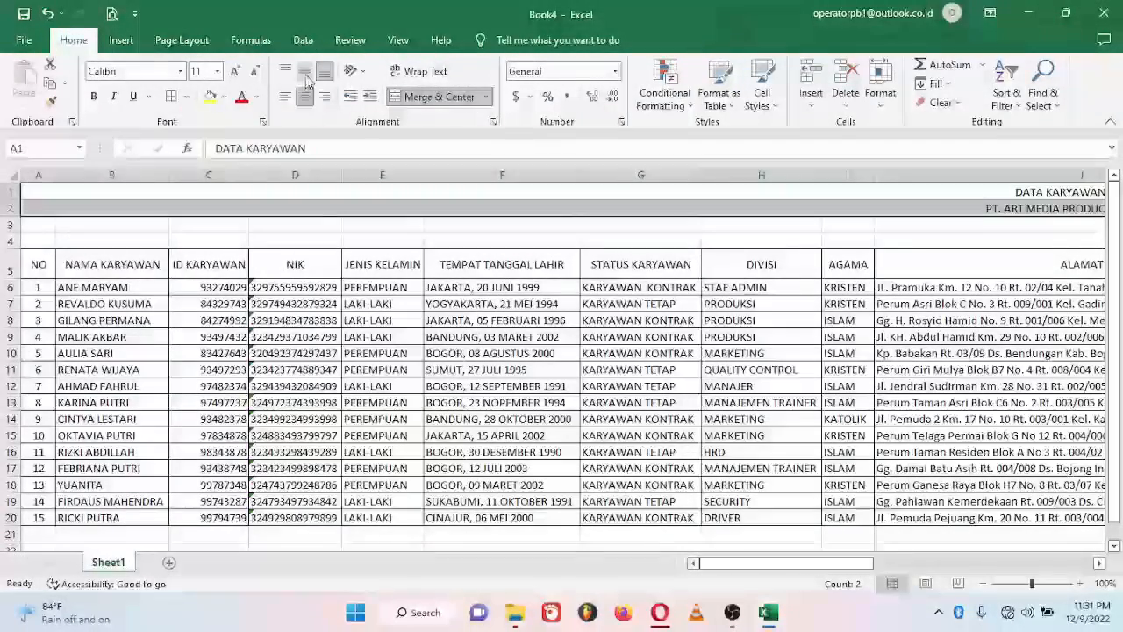
left_click(306, 74)
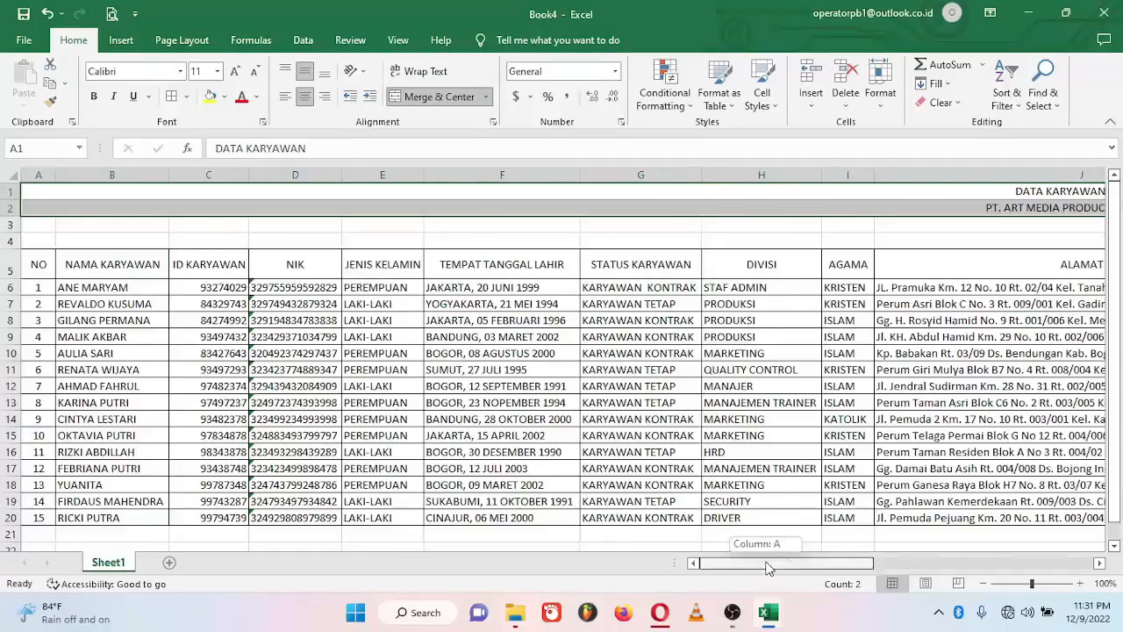
mouse_move(781, 563)
left_mouse_down()
mouse_move(869, 562)
mouse_move(781, 563)
left_mouse_up()
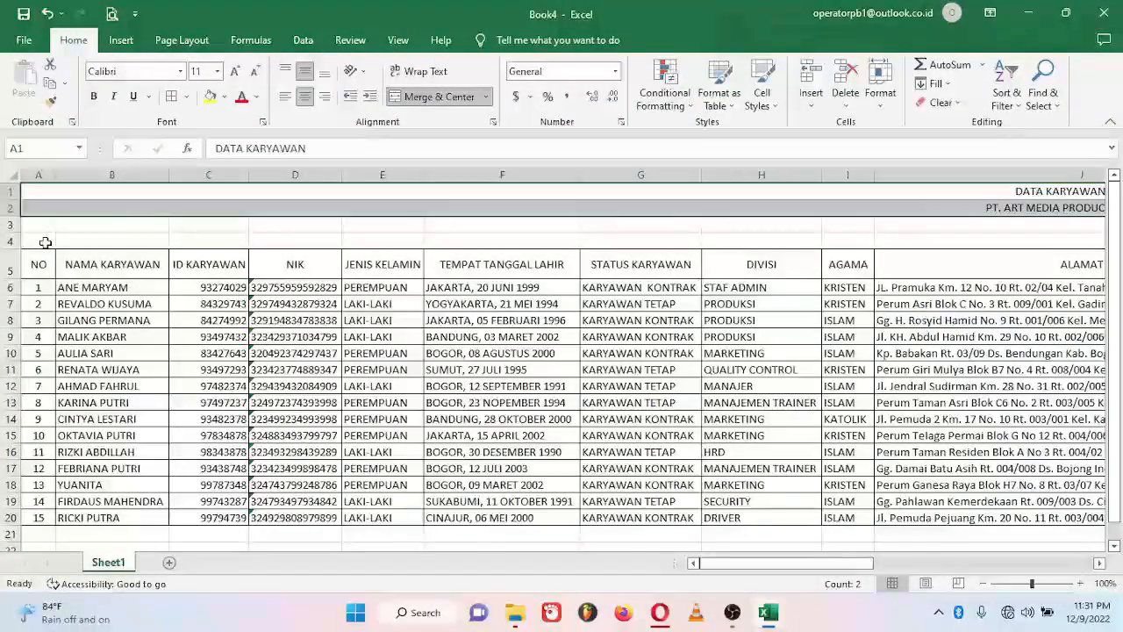
Step: Fill row 4 from A4 to column R as the number series 1 to 18
left_click(43, 241)
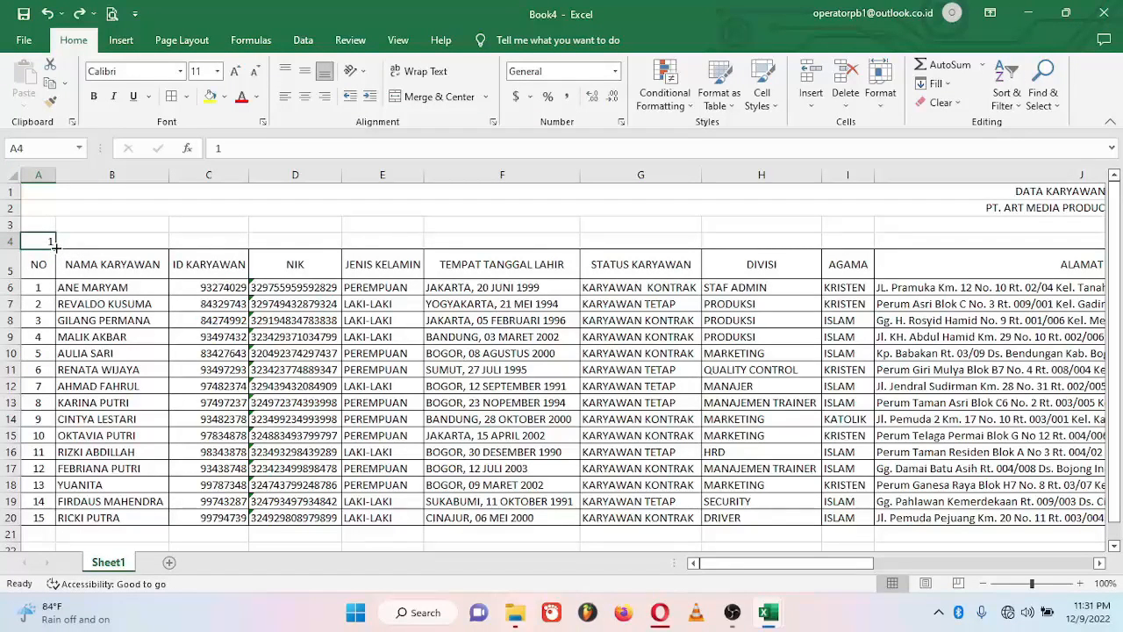
left_click_drag(54, 246, 807, 242)
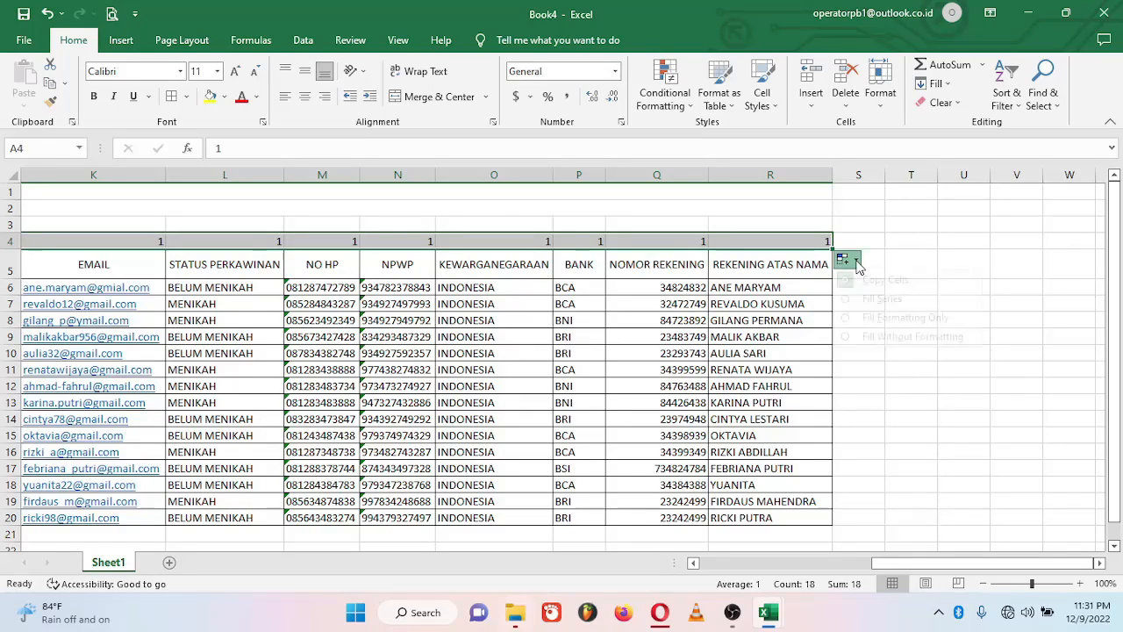
left_click(859, 262)
left_click(875, 299)
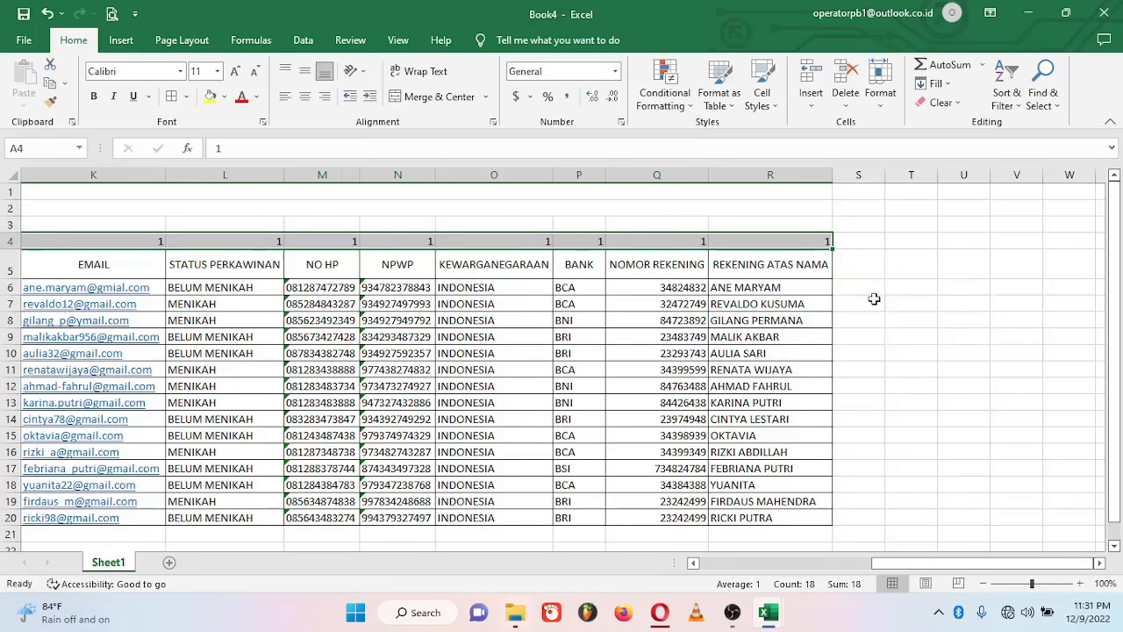
Step: Center the row 4 column numbers horizontally and vertically
left_click(305, 97)
left_click(305, 72)
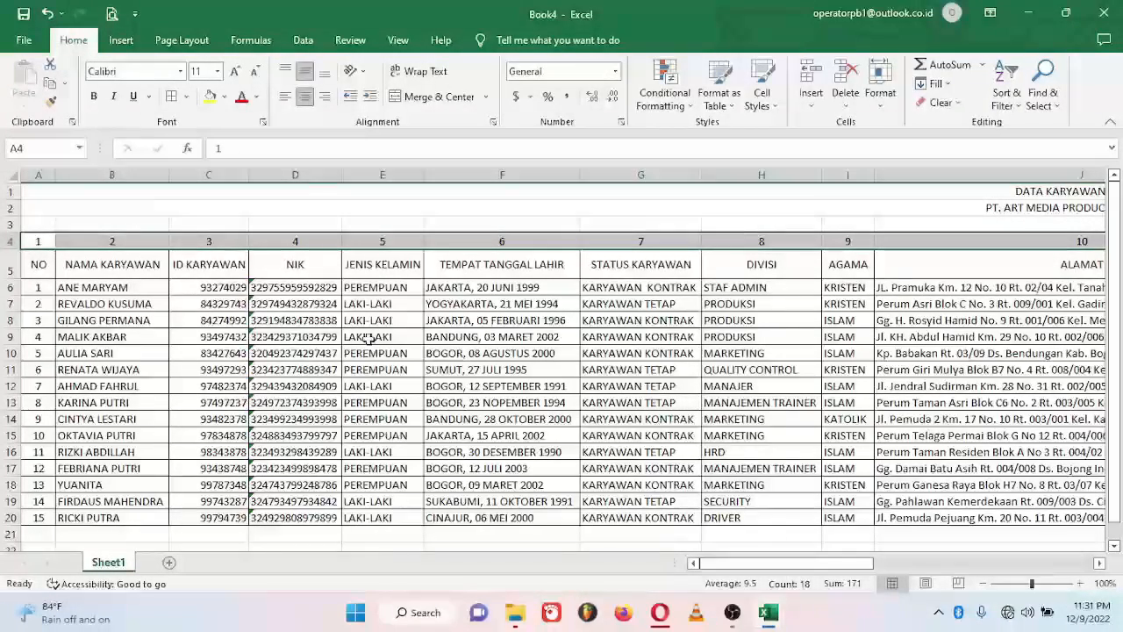
left_click(323, 338)
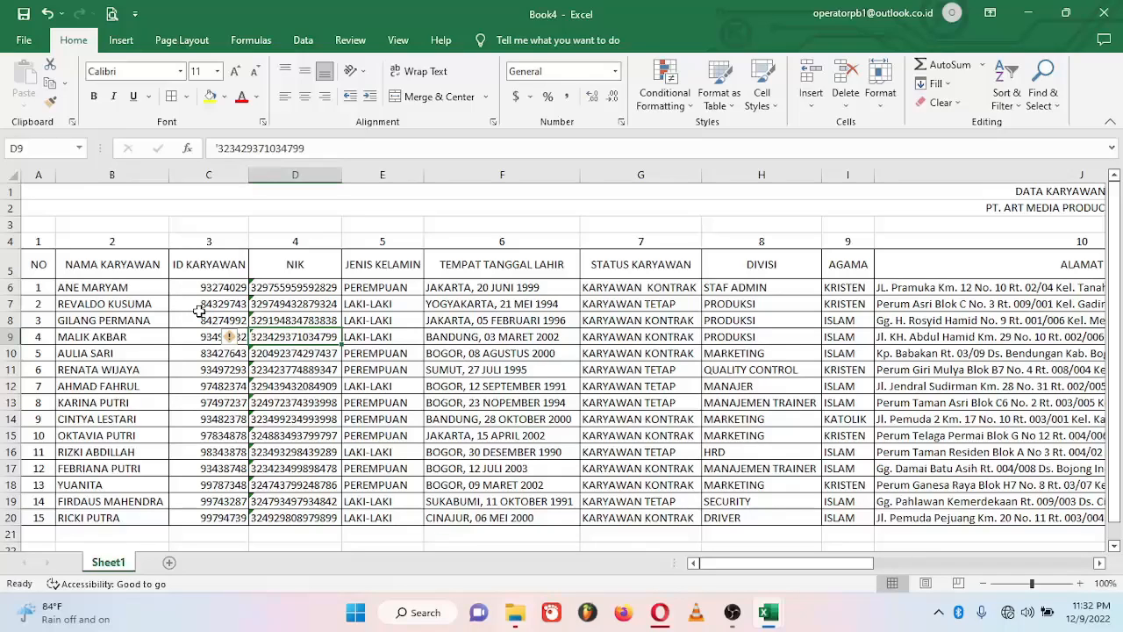
left_click(33, 249)
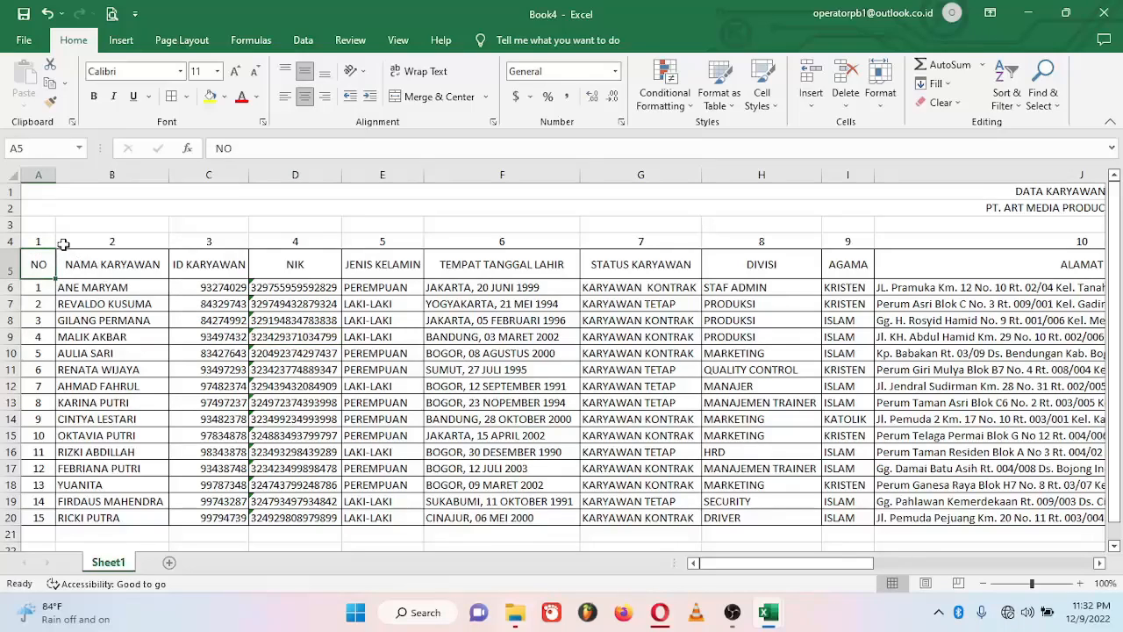
left_click(50, 244)
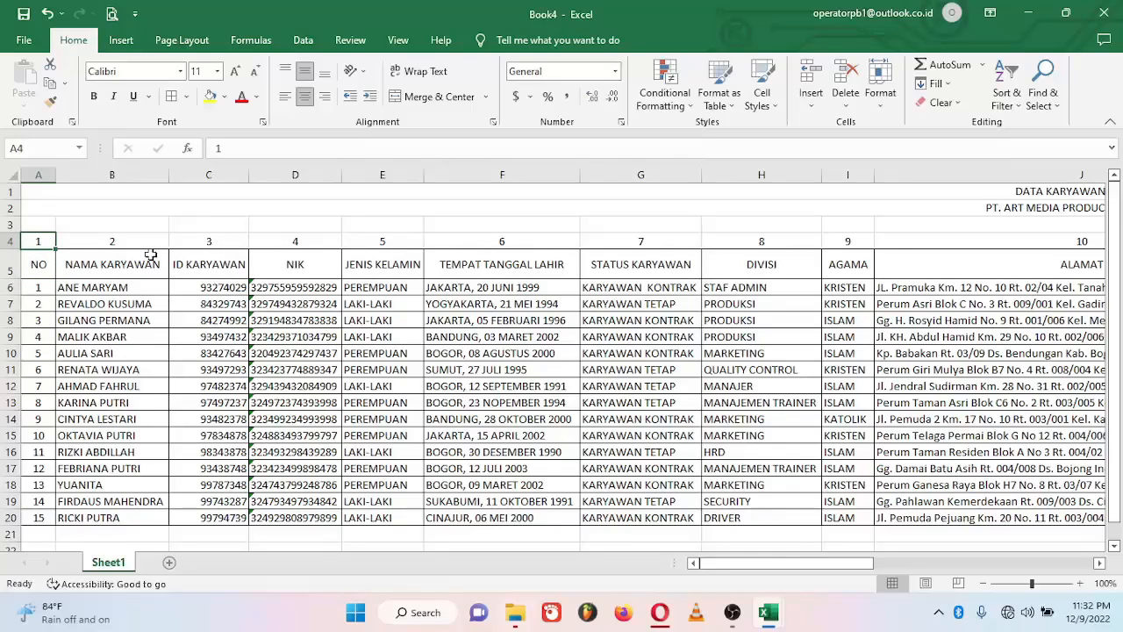
left_click_drag(88, 244, 302, 240)
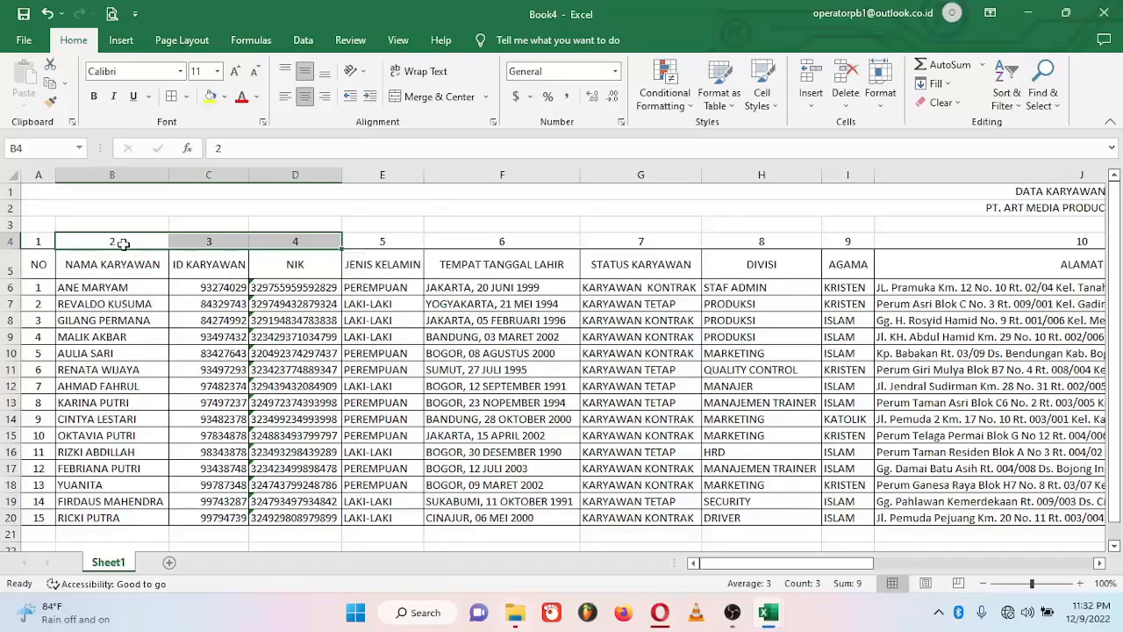
left_click(121, 243)
left_click(33, 241)
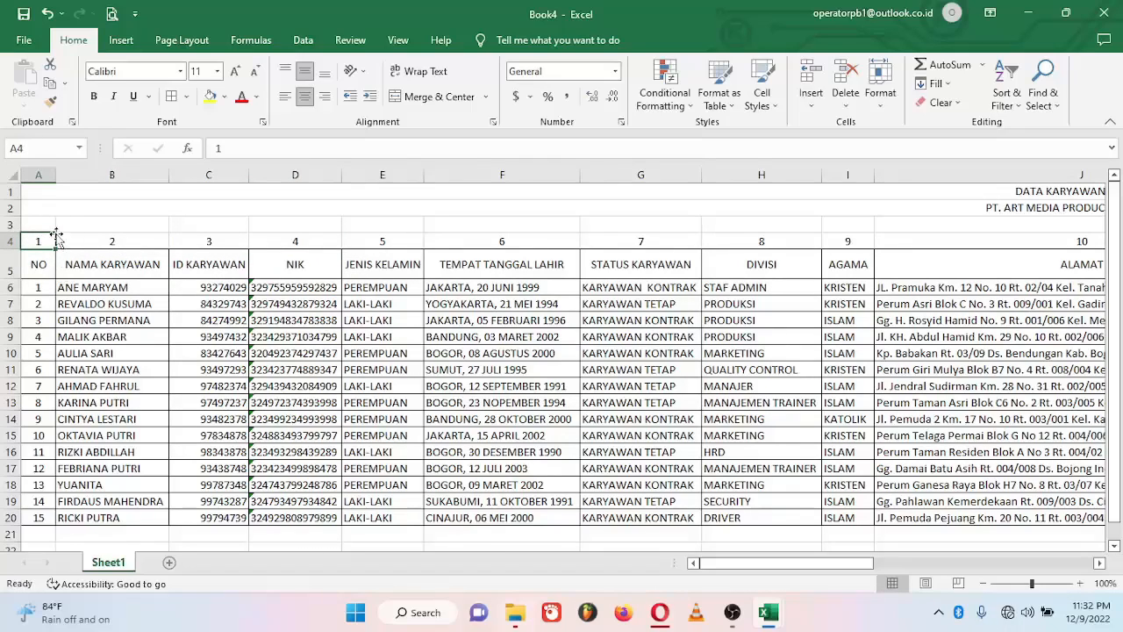
left_click(109, 273)
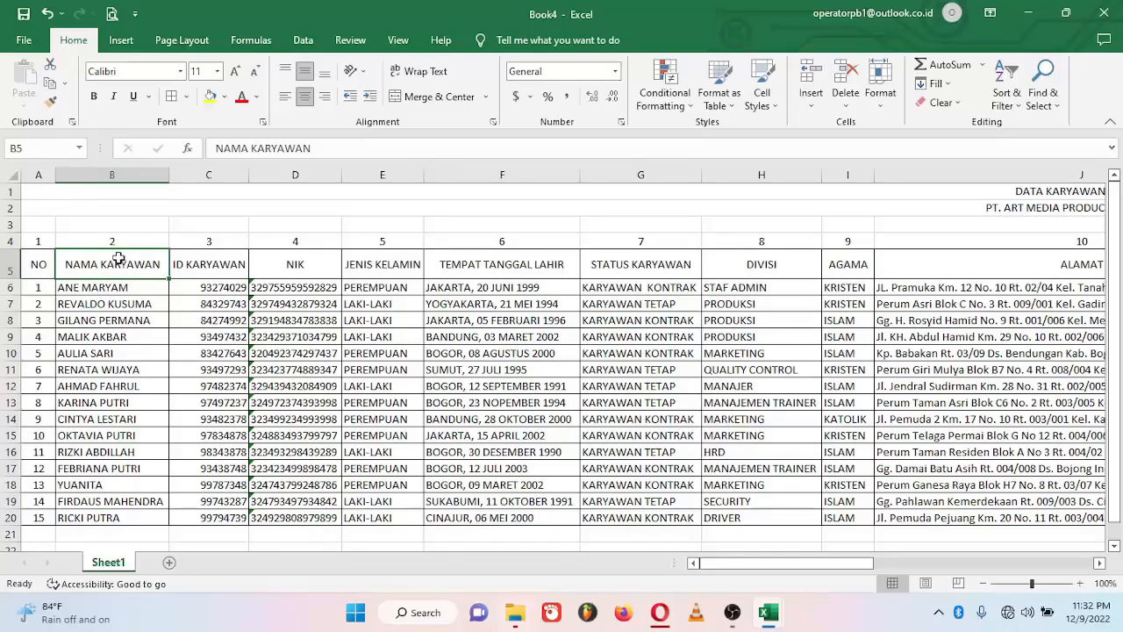
left_click(130, 241)
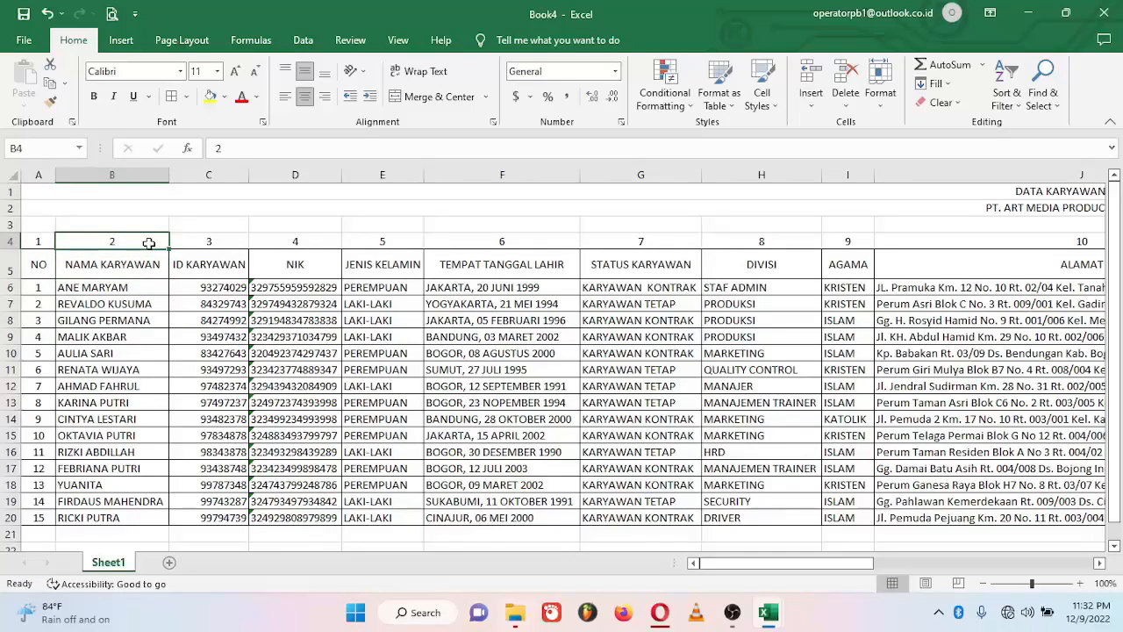
left_click(235, 238)
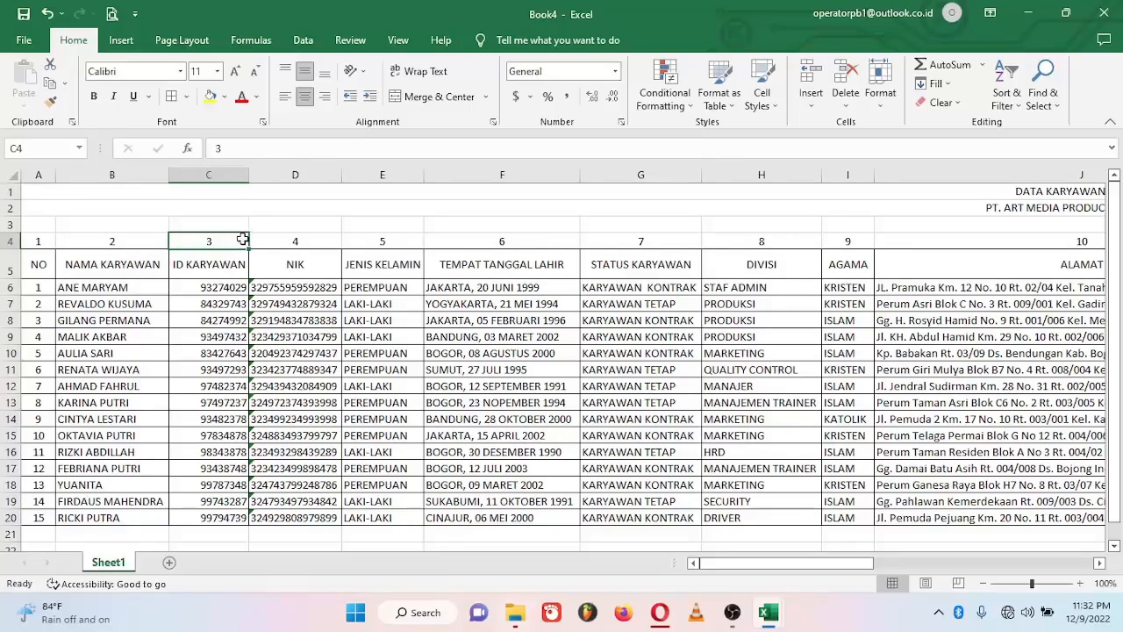
left_click(314, 244)
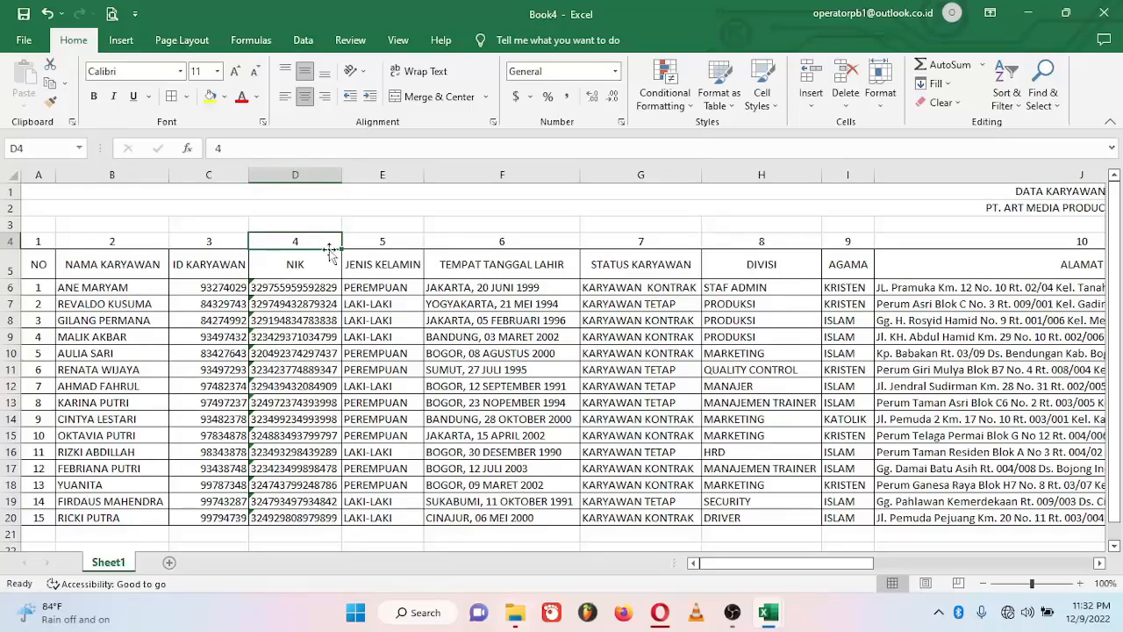
left_click(408, 269)
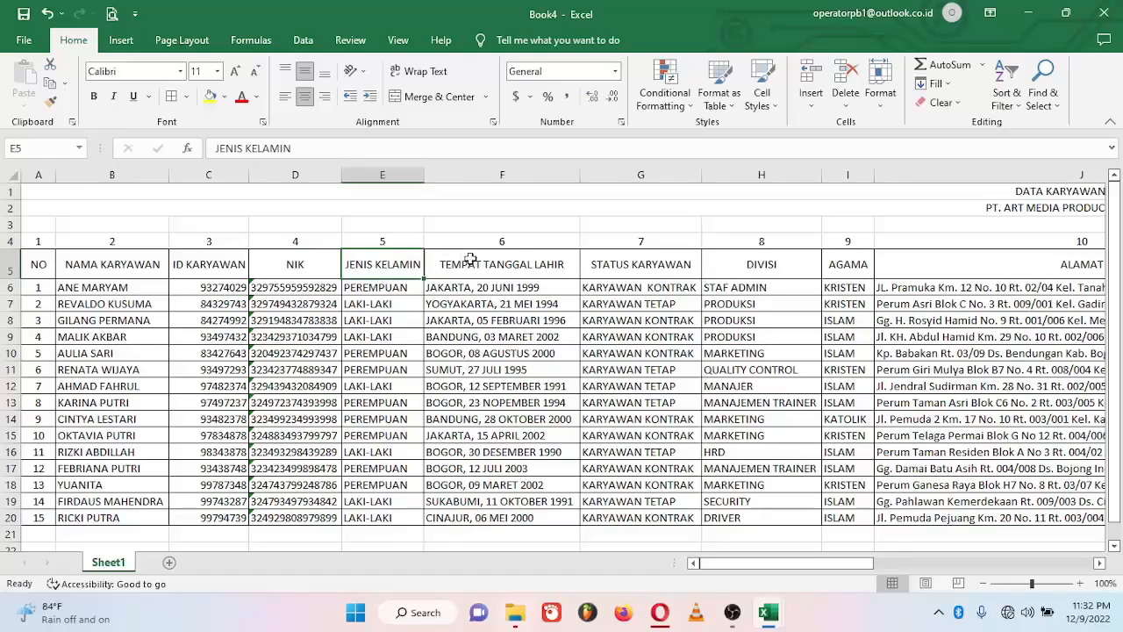
left_click(544, 238)
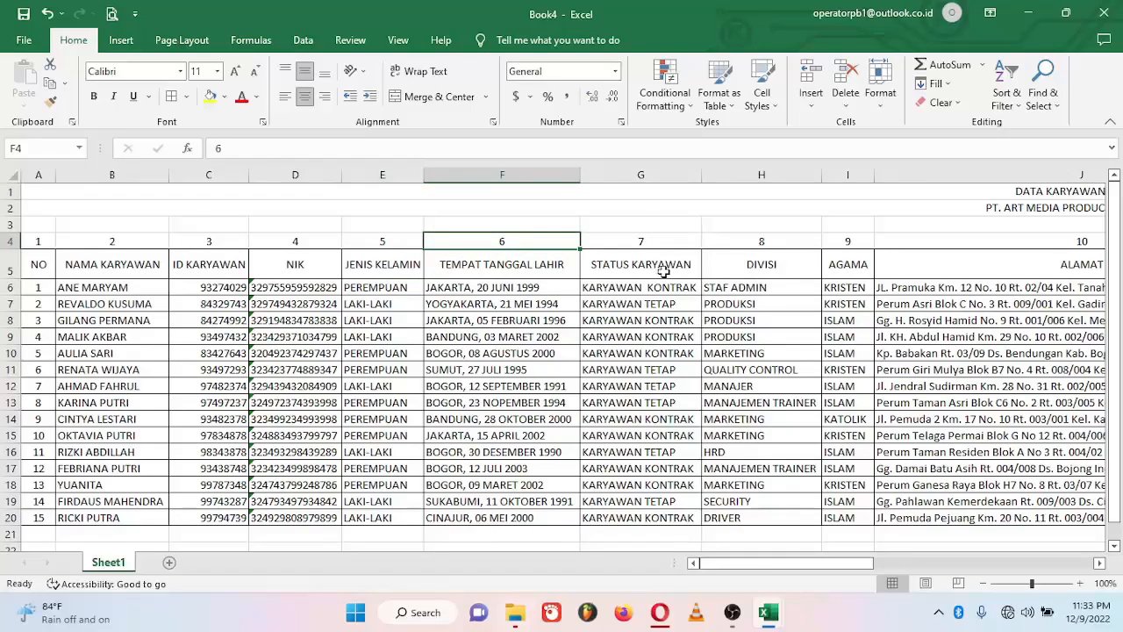
left_click(667, 240)
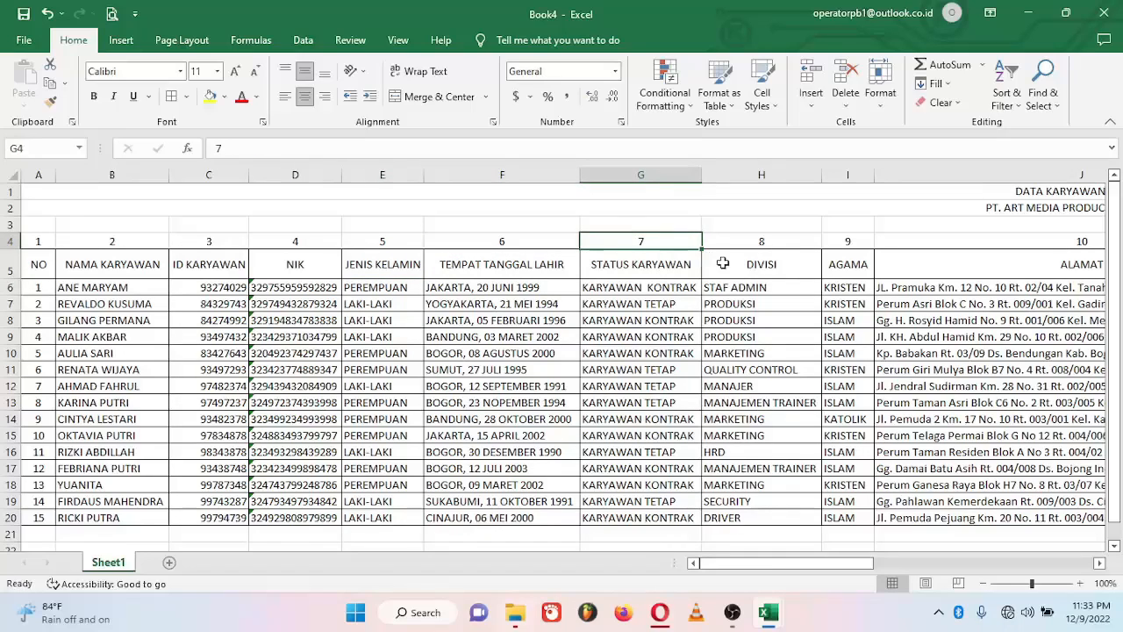
left_click(767, 239)
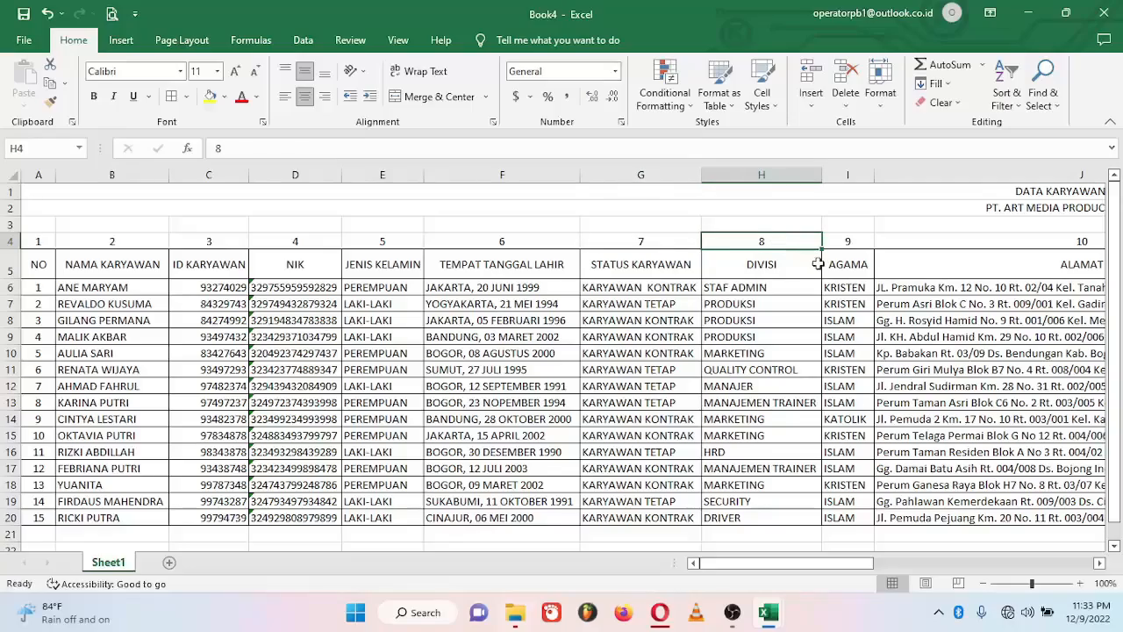
left_click_drag(790, 562, 961, 562)
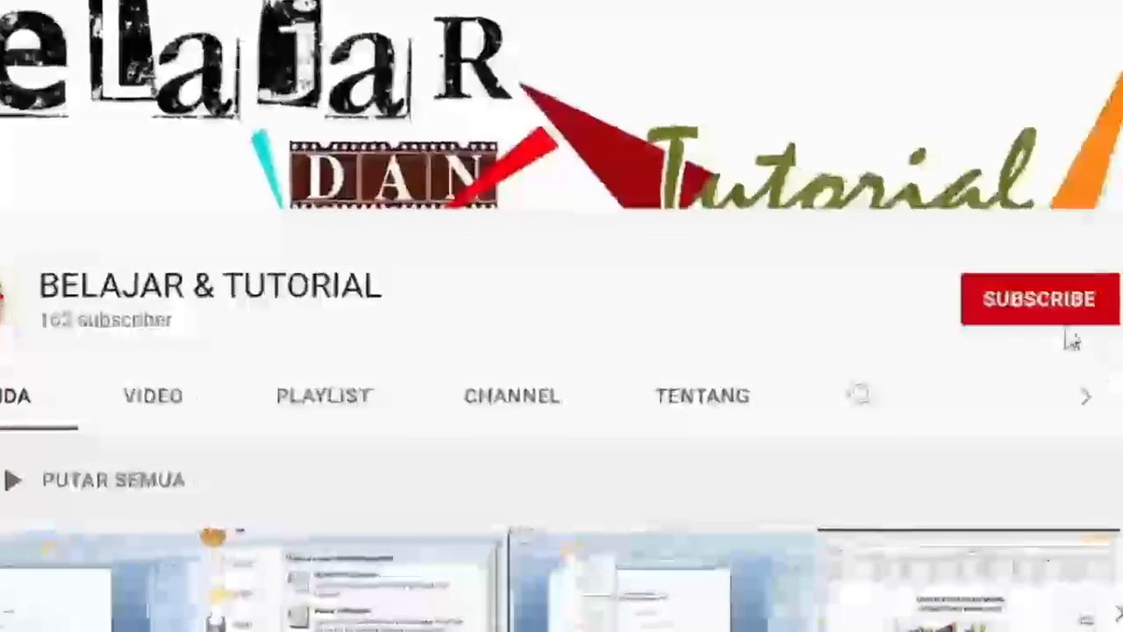
Step: Subscribe to BELAJAR & TUTORIAL and set its notifications to Semua (all)
left_click(1035, 314)
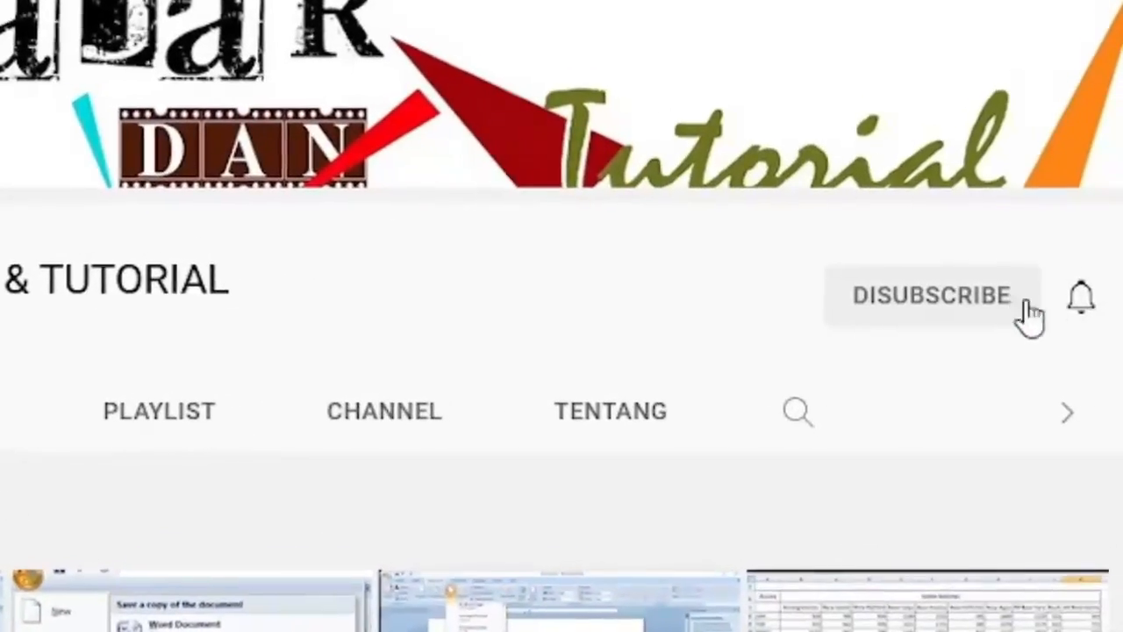
left_click(1075, 307)
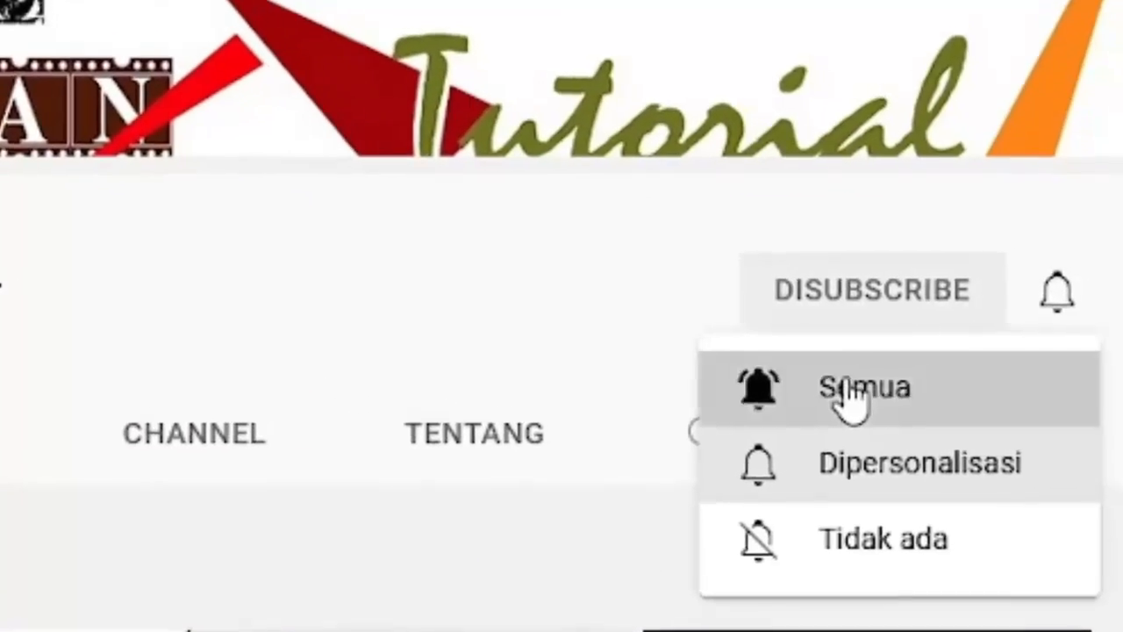
left_click(882, 379)
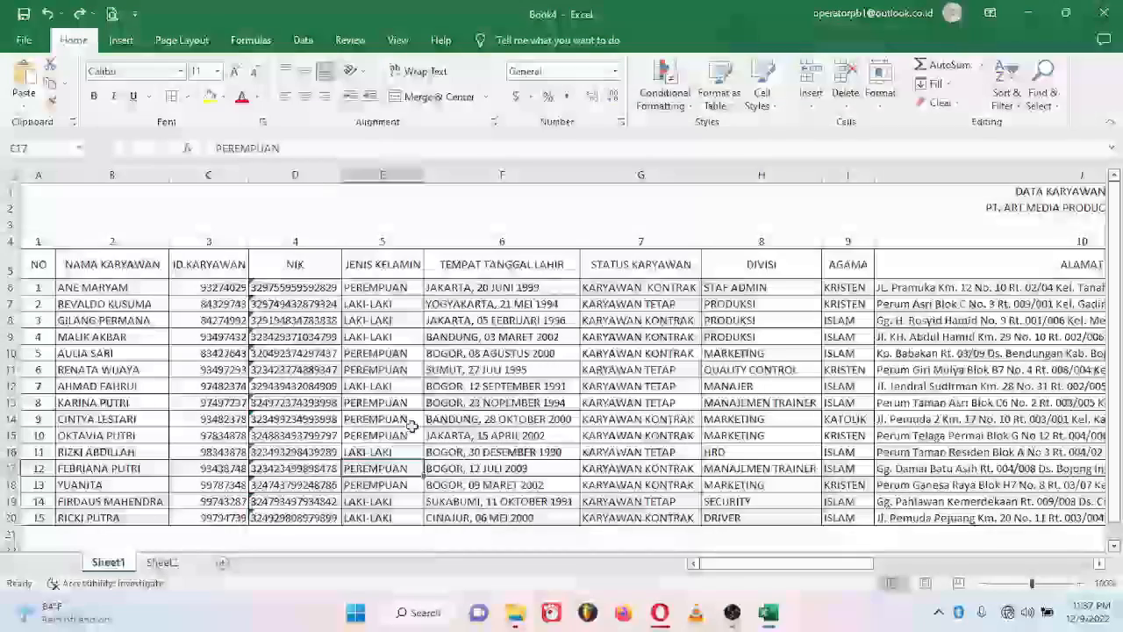